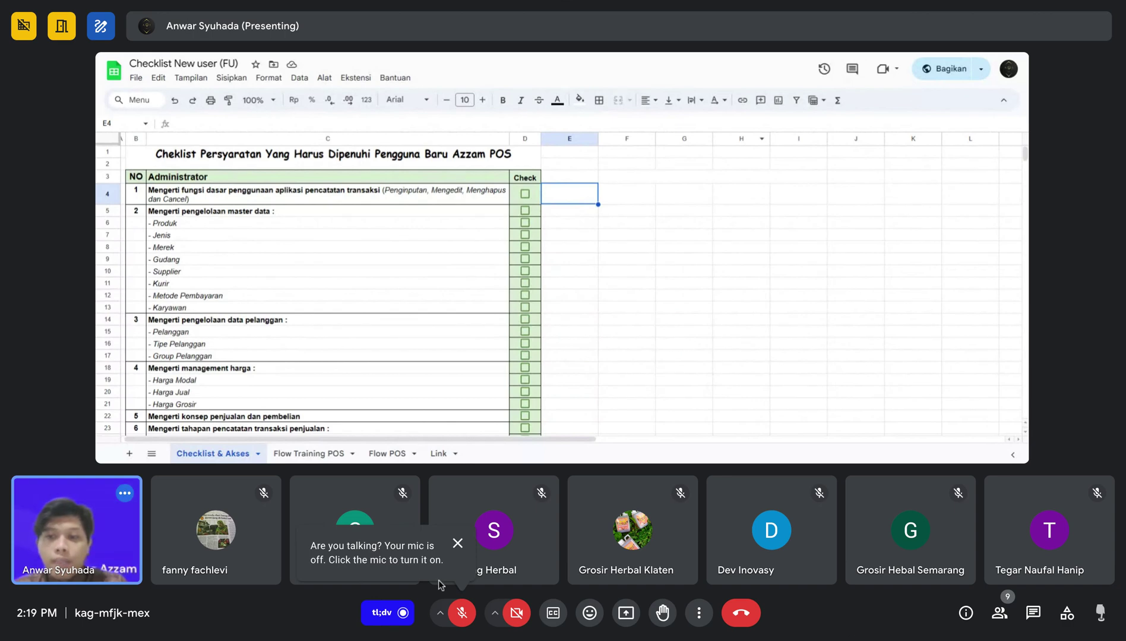
Dismiss the microphone notice and examine the master data items under Administrator in the new-user checklist
click(455, 543)
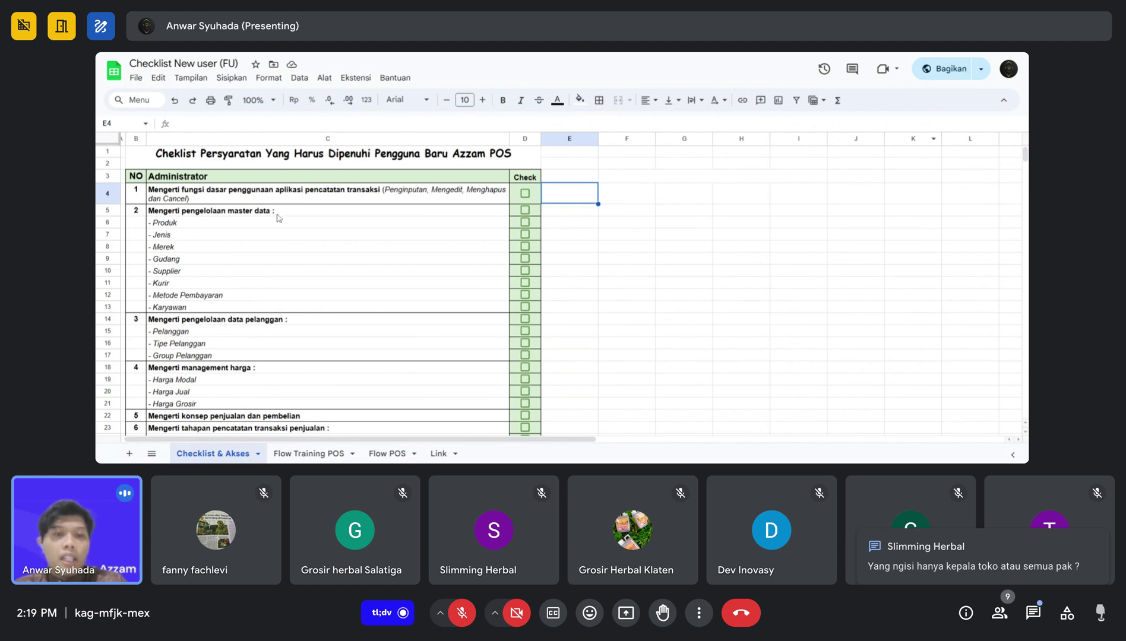
drag(172, 224, 188, 308)
click(269, 272)
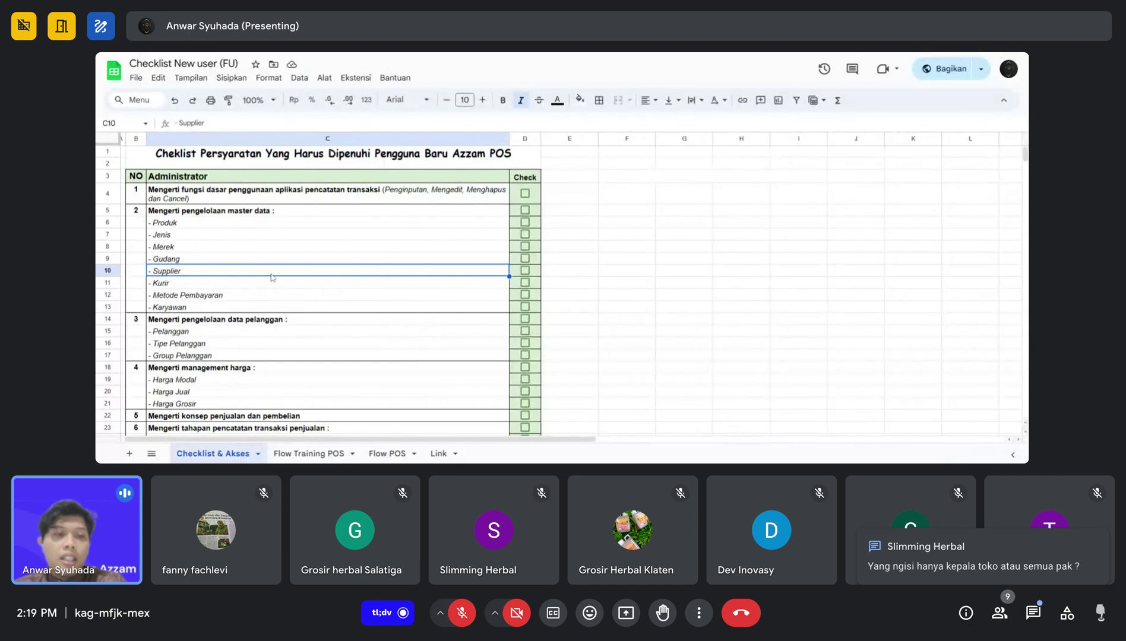
scroll(210, 274, down, 2)
scroll(288, 250, up, 2)
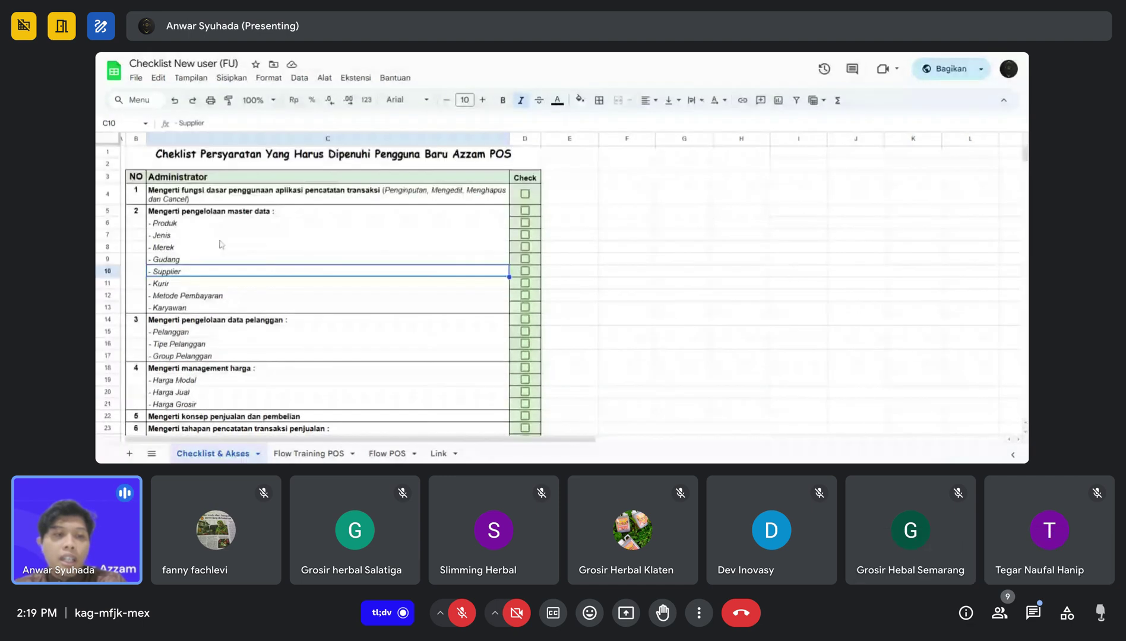
click(187, 225)
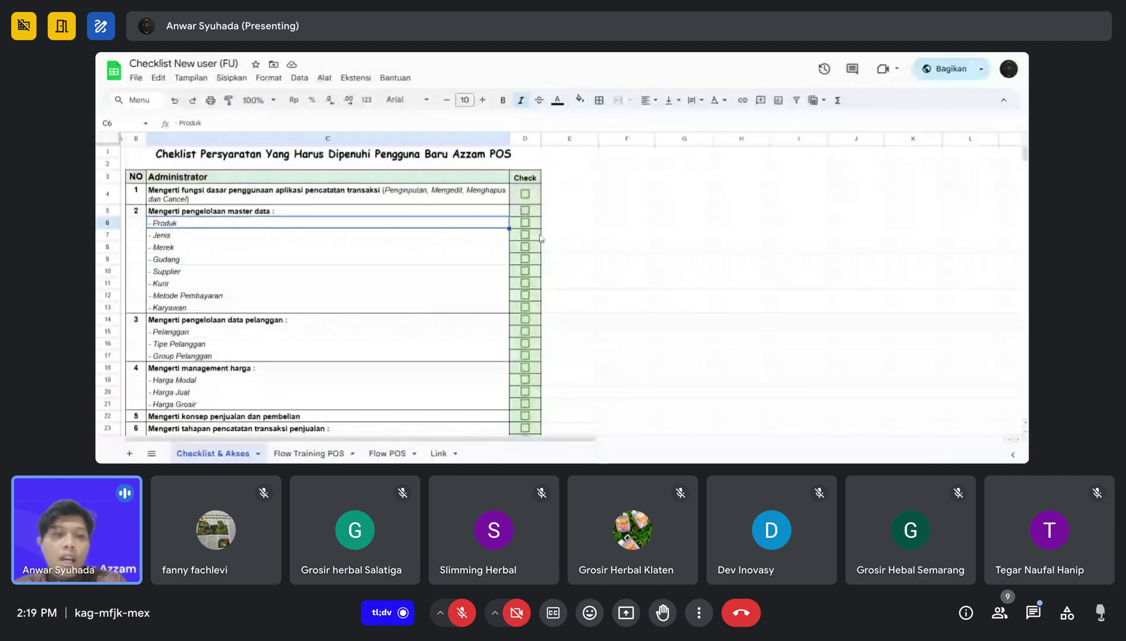
Try ticking the Produk and Merek checkboxes in the Administrator list and clear both again
click(525, 223)
click(525, 247)
click(525, 246)
click(525, 224)
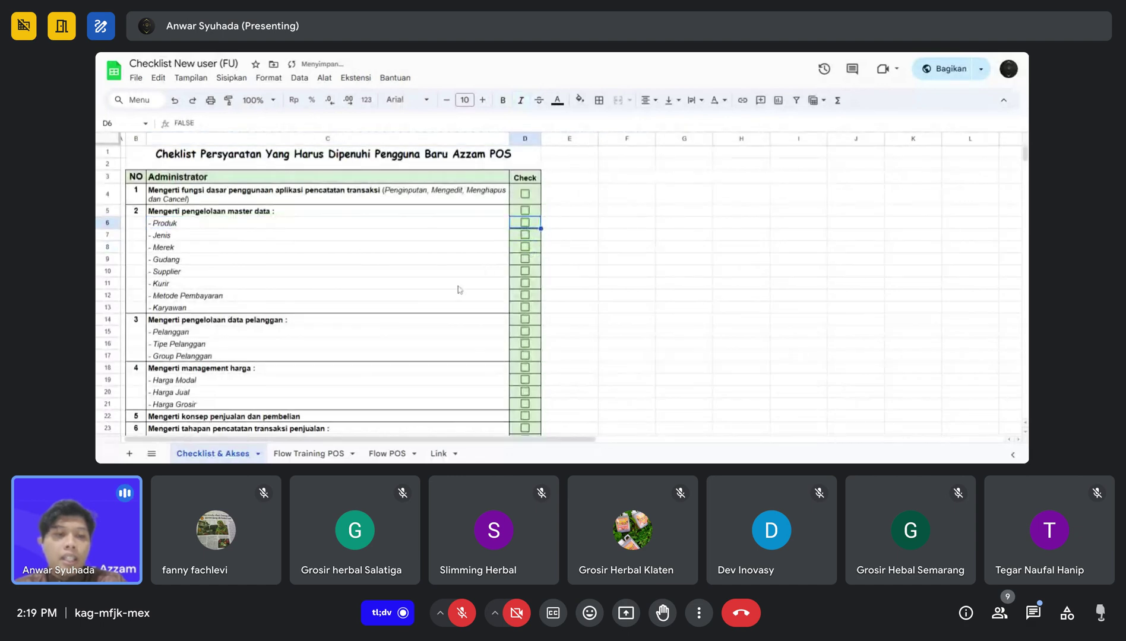
Review the Administrator requirements on pricing, sales, purchases and returns, and the Accounting requirements below them
scroll(457, 291, down, 4)
scroll(282, 277, down, 2)
scroll(279, 276, down, 4)
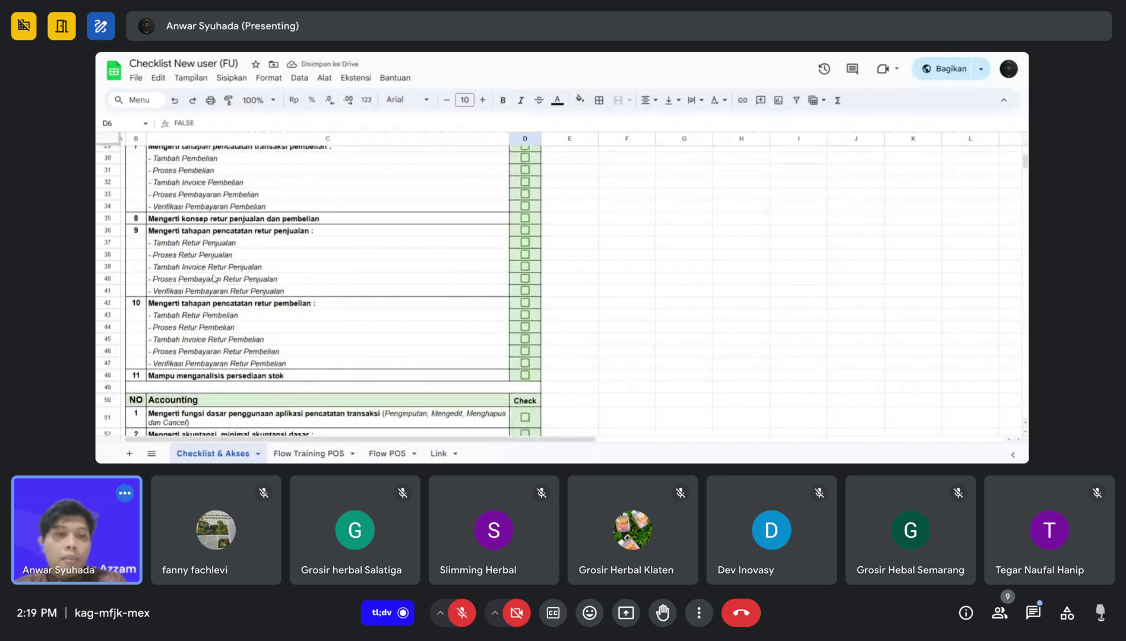
scroll(475, 278, down, 4)
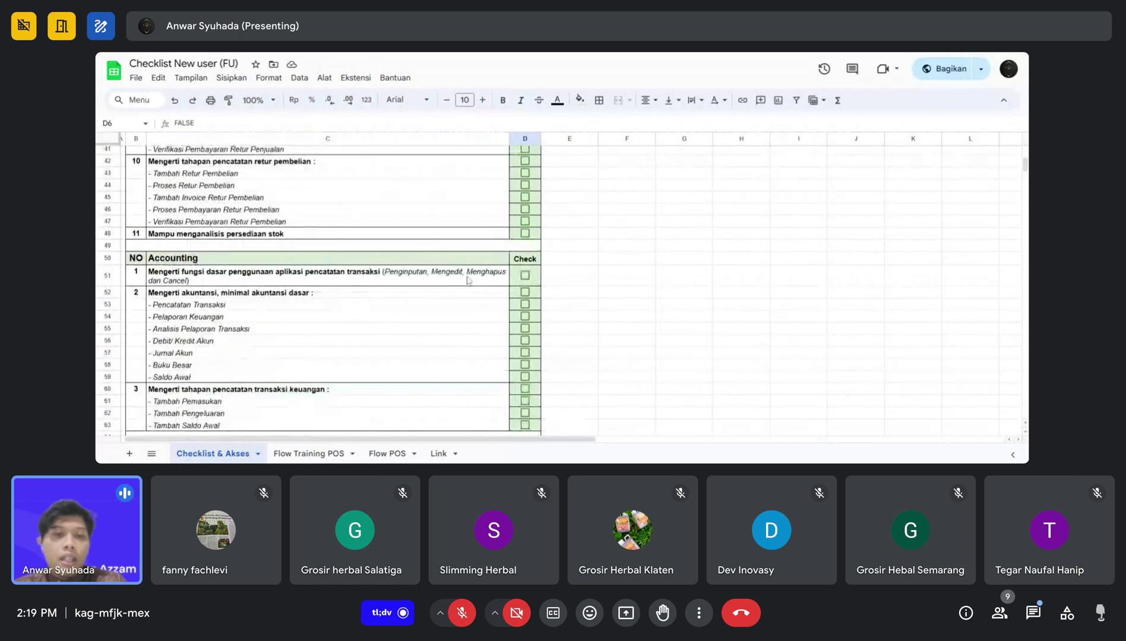
scroll(469, 280, up, 8)
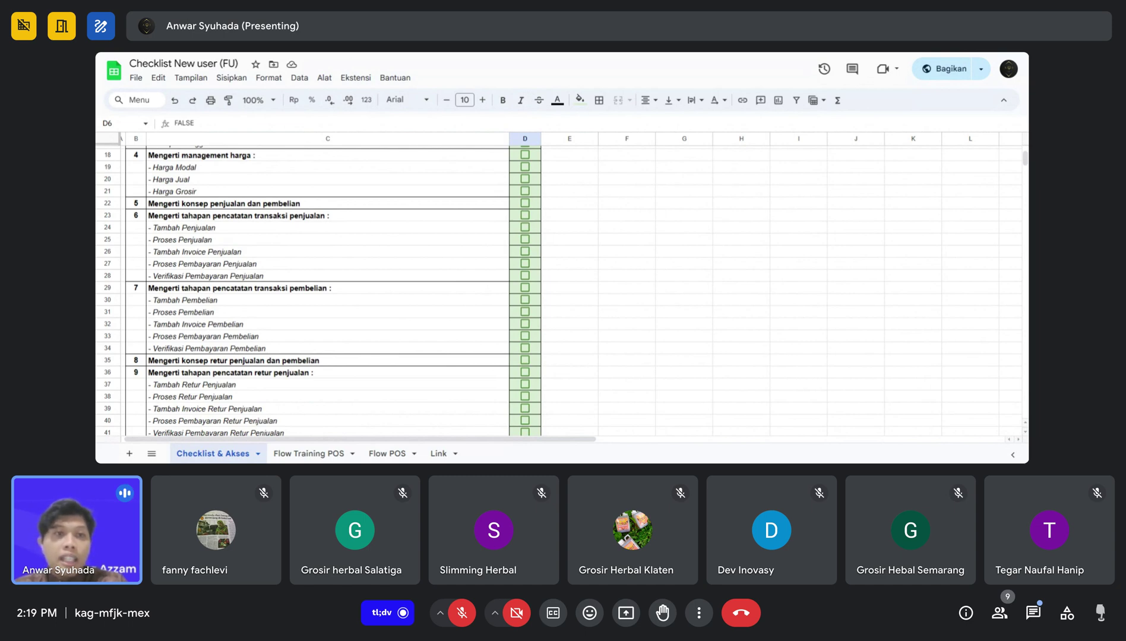
scroll(331, 332, down, 2)
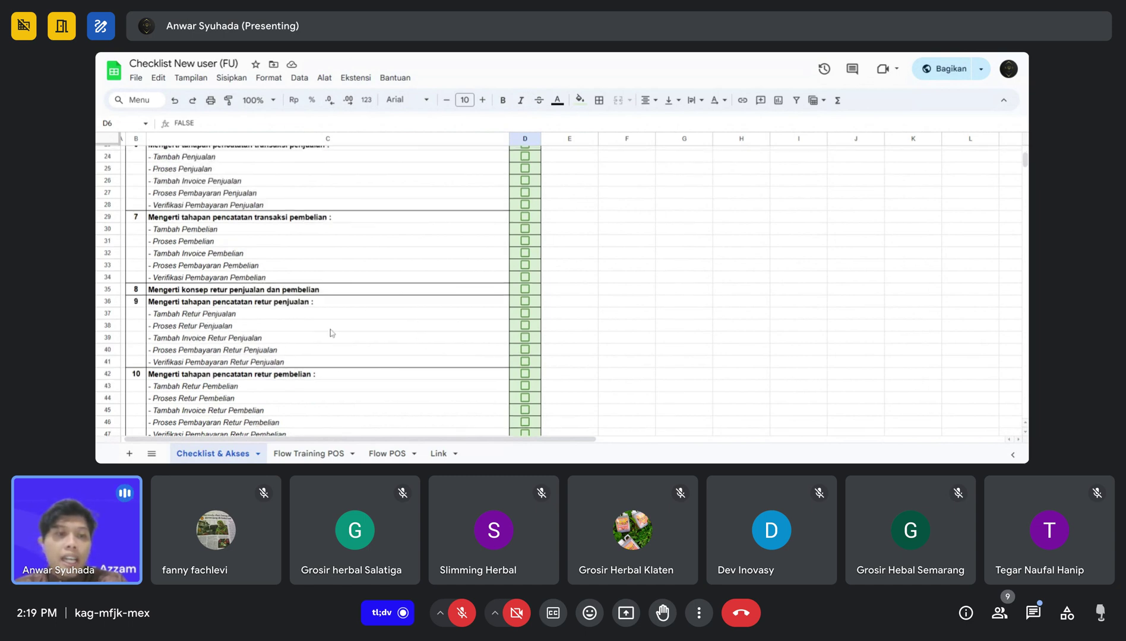
scroll(330, 333, up, 8)
scroll(155, 188, down, 13)
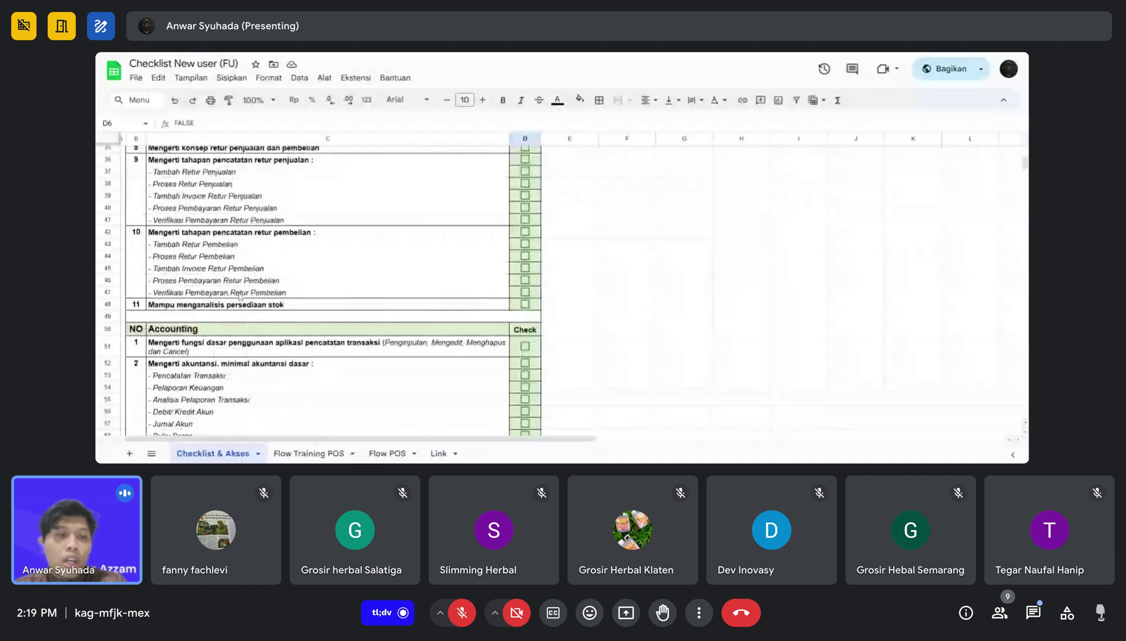
scroll(238, 284, down, 4)
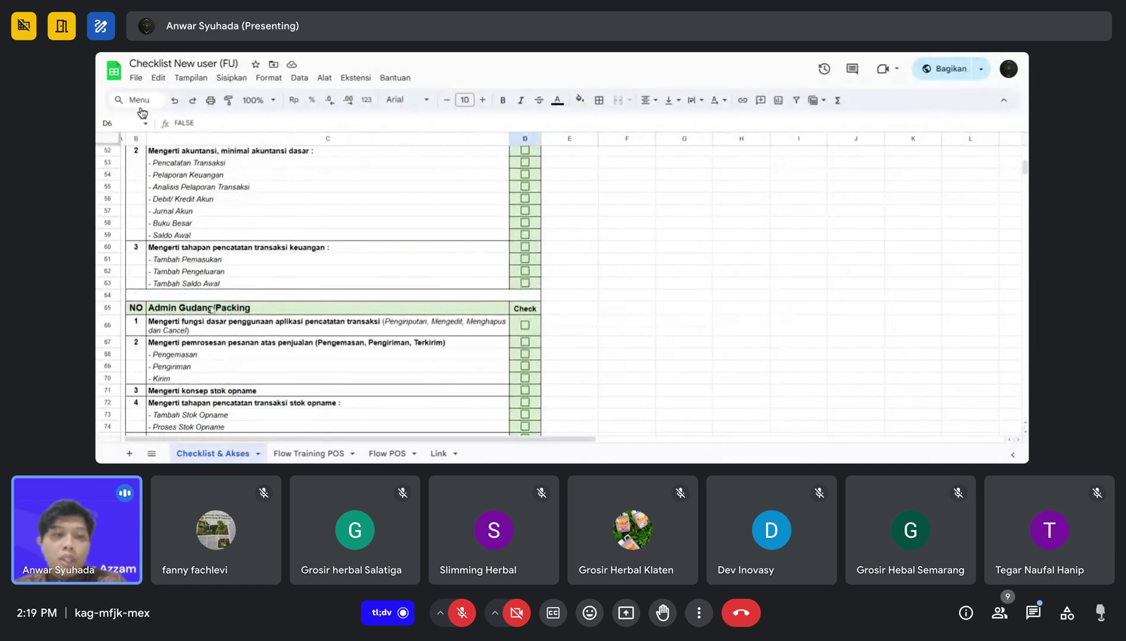
Examine the Admin Gudang/Packing and Sales sections of the checklist, including their check column
click(265, 313)
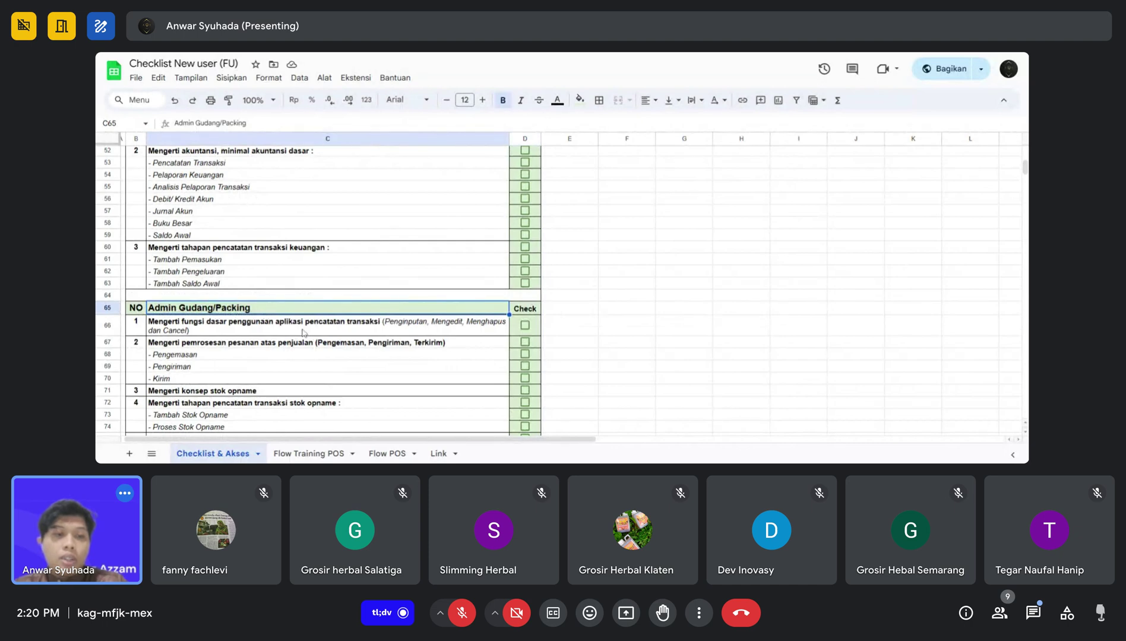
scroll(273, 321, down, 4)
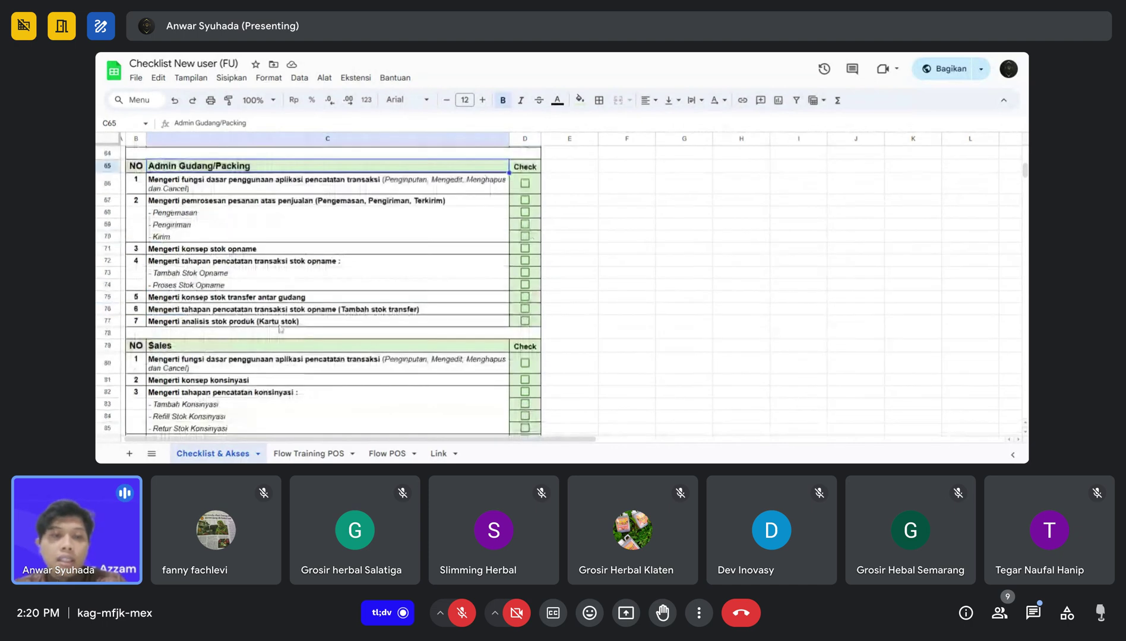
scroll(280, 328, down, 2)
click(358, 269)
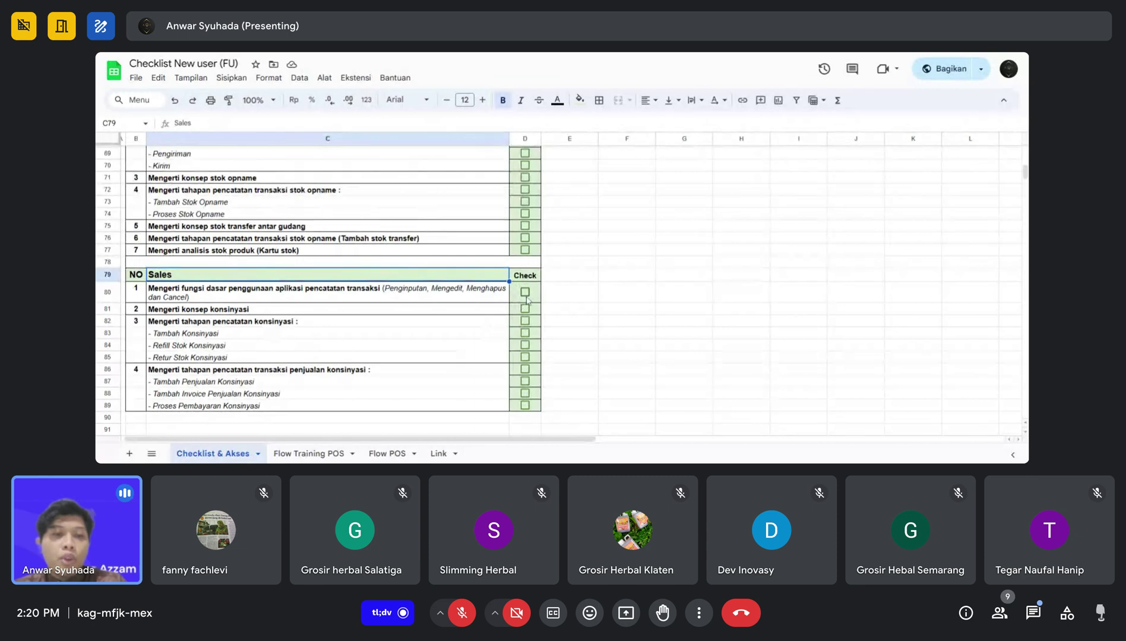
click(530, 359)
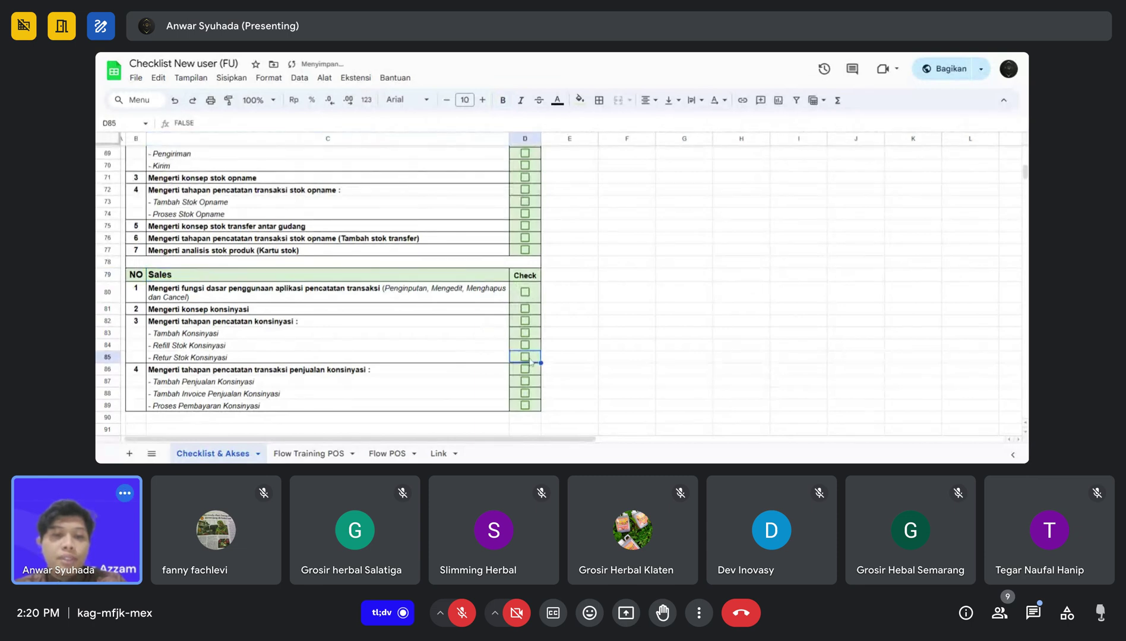
click(601, 348)
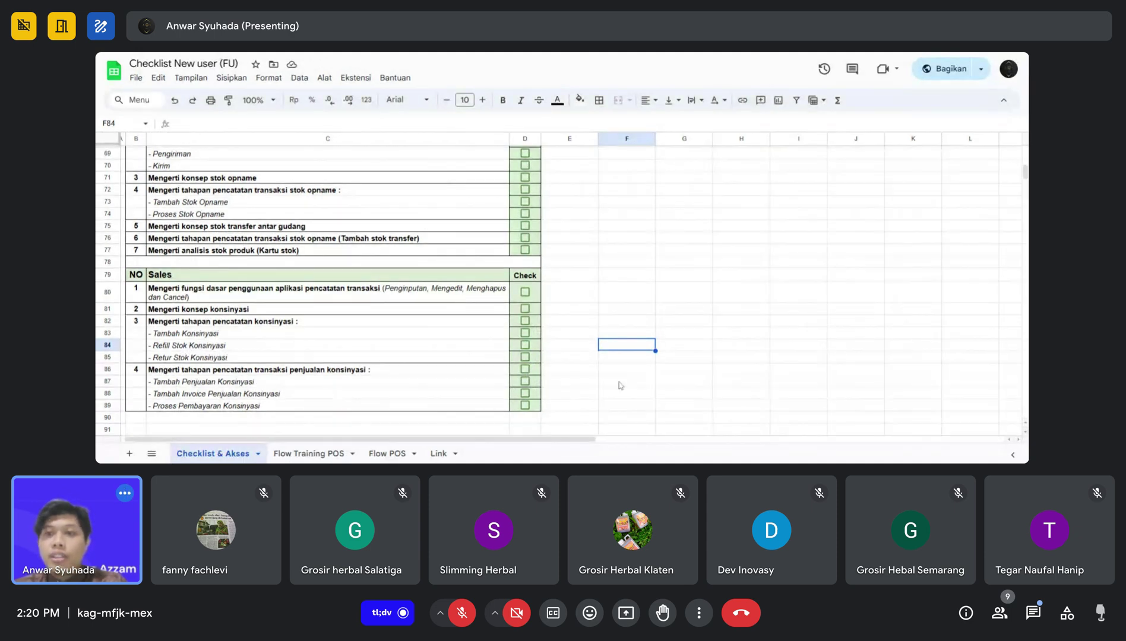
Return to the Administrator section at the start of the checklist
scroll(619, 386, up, 5)
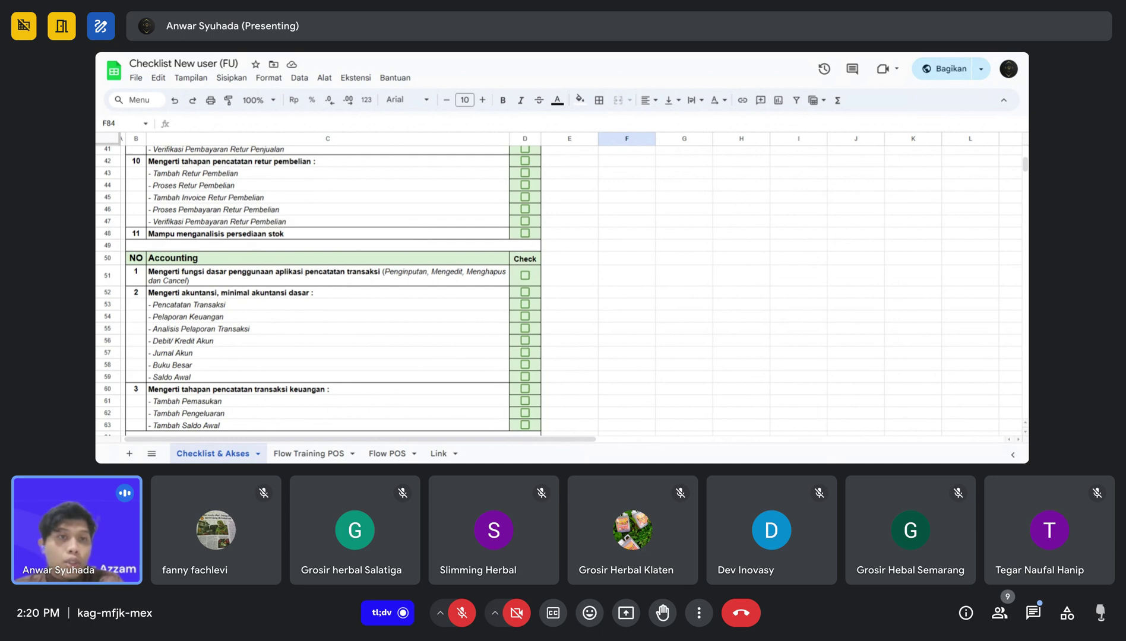
scroll(351, 232, up, 10)
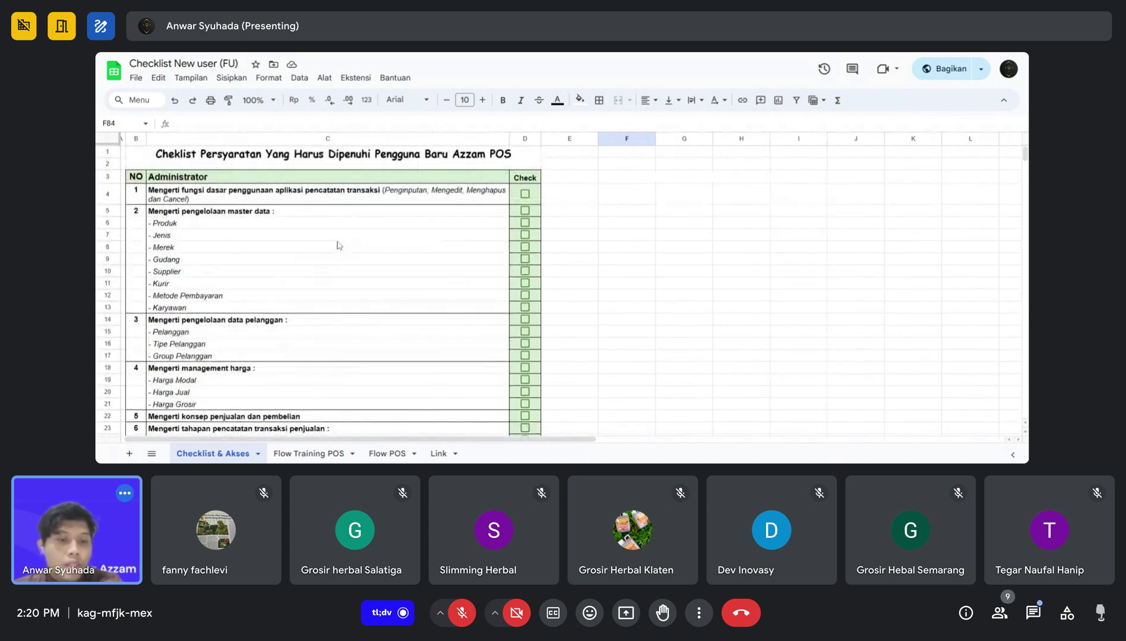
scroll(336, 233, down, 2)
scroll(333, 234, up, 2)
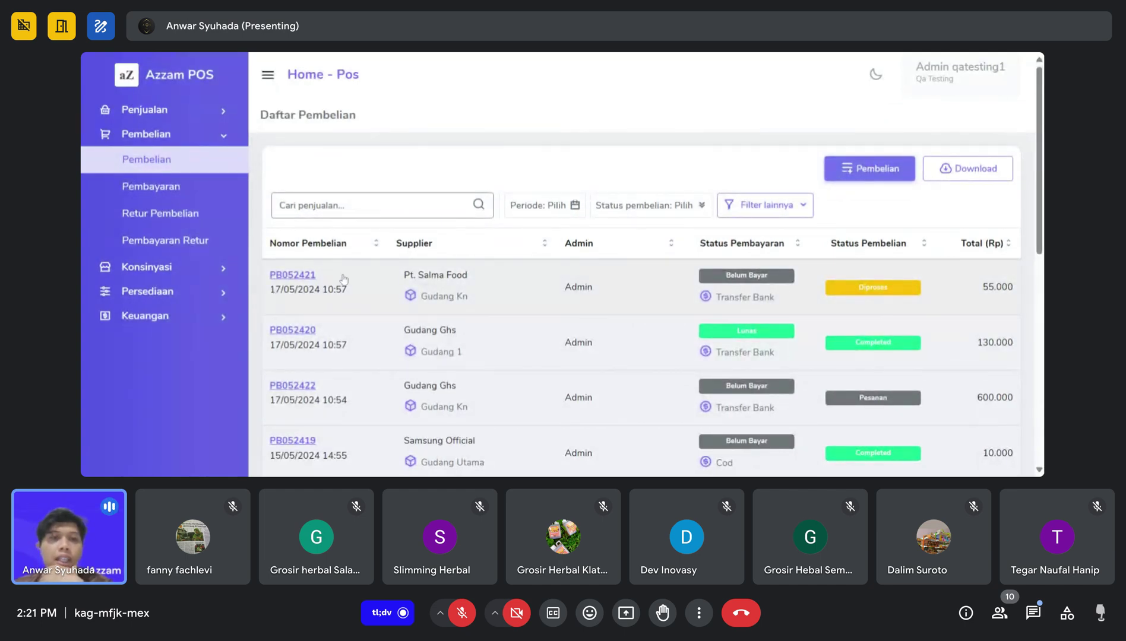
In Azzam POS, view the purchase return list (Retur Pembelian) and go back to the purchase list
click(162, 189)
click(162, 171)
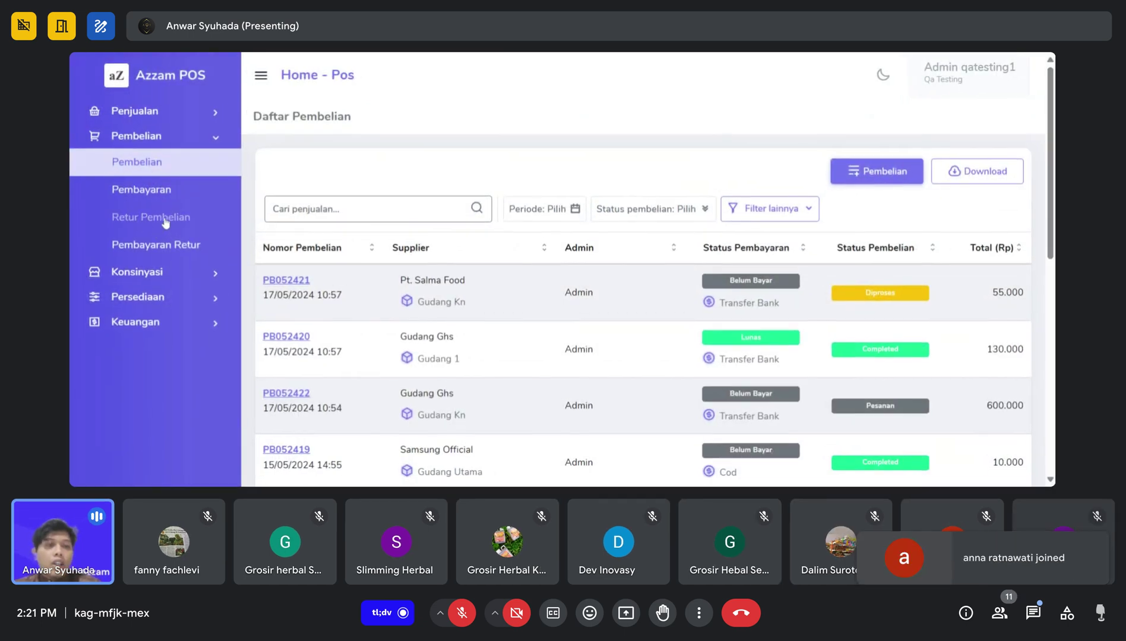
click(174, 222)
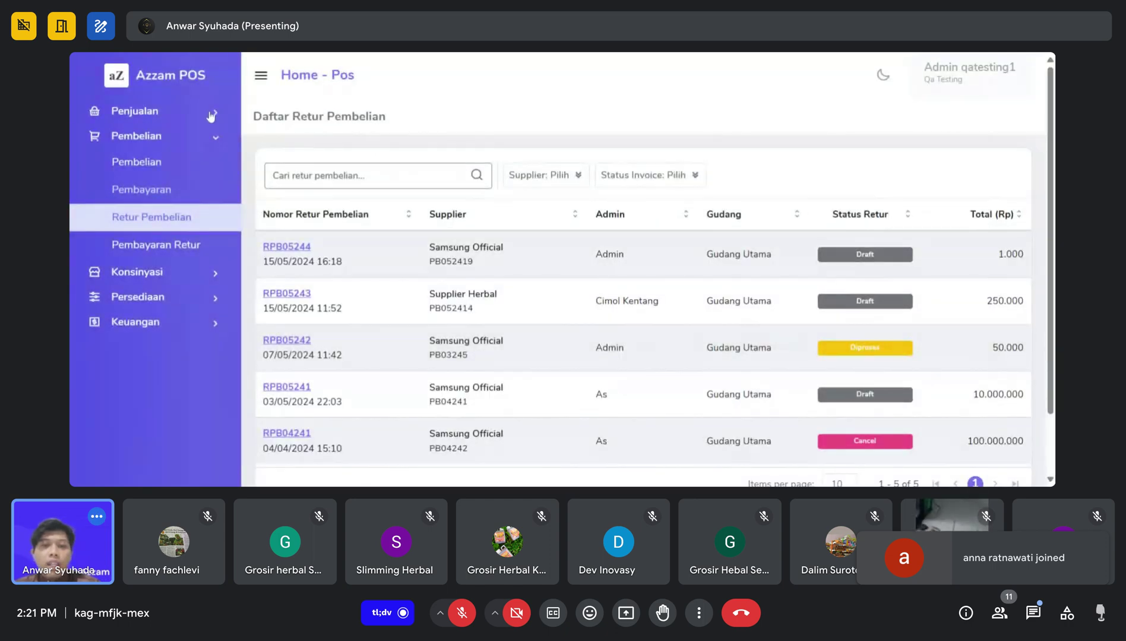
click(136, 165)
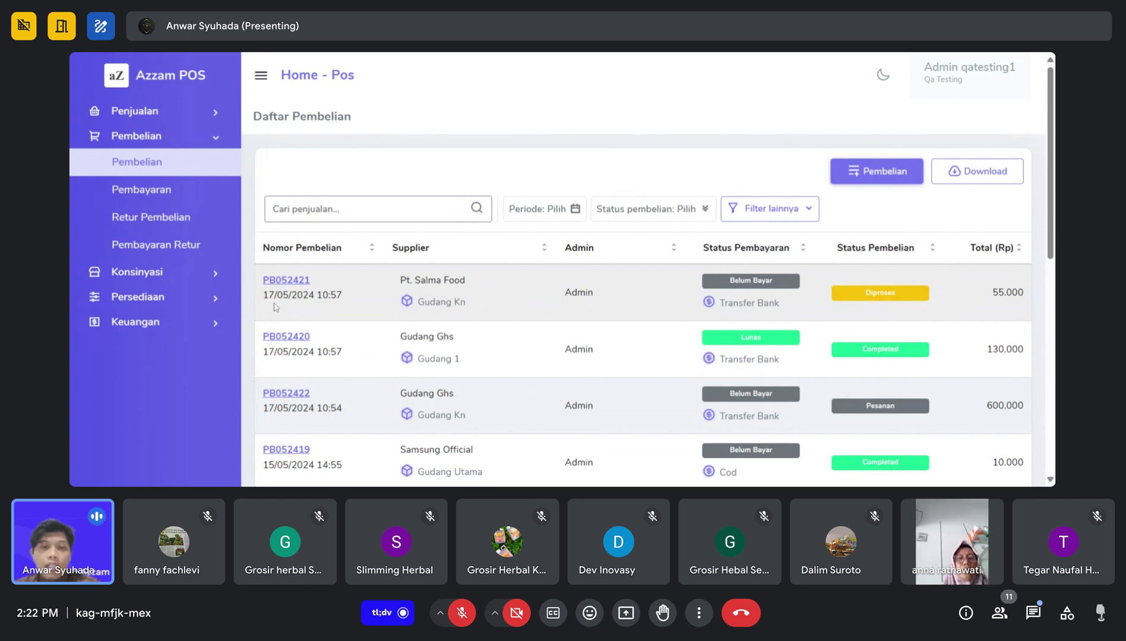
Try to open the details of the Pt. Salma Food purchase and return to the purchase list
click(280, 284)
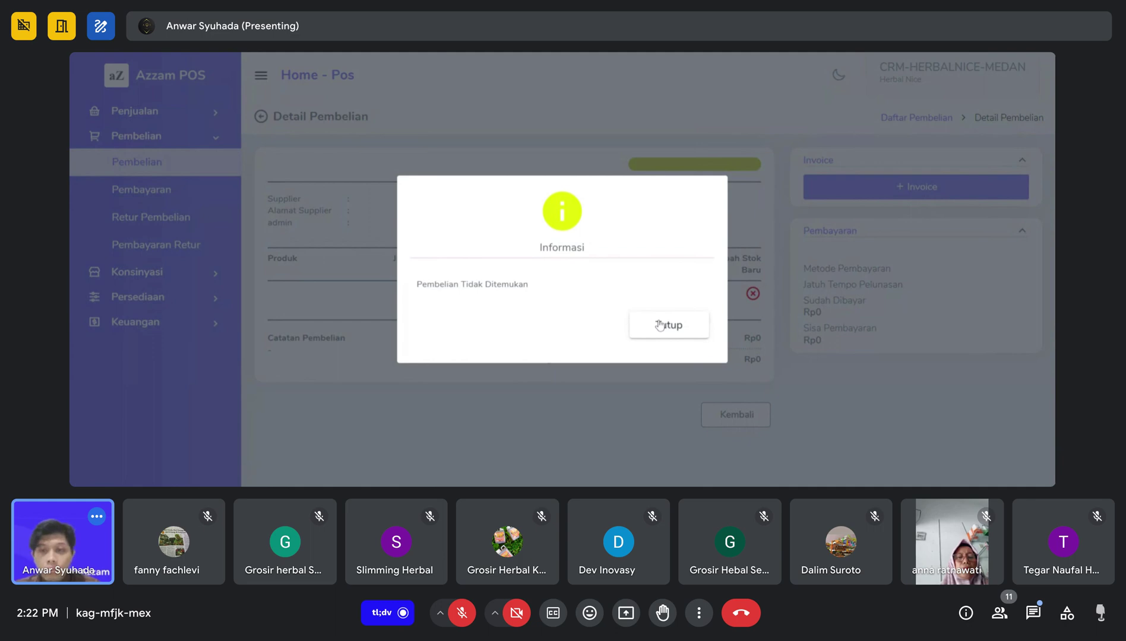
click(660, 325)
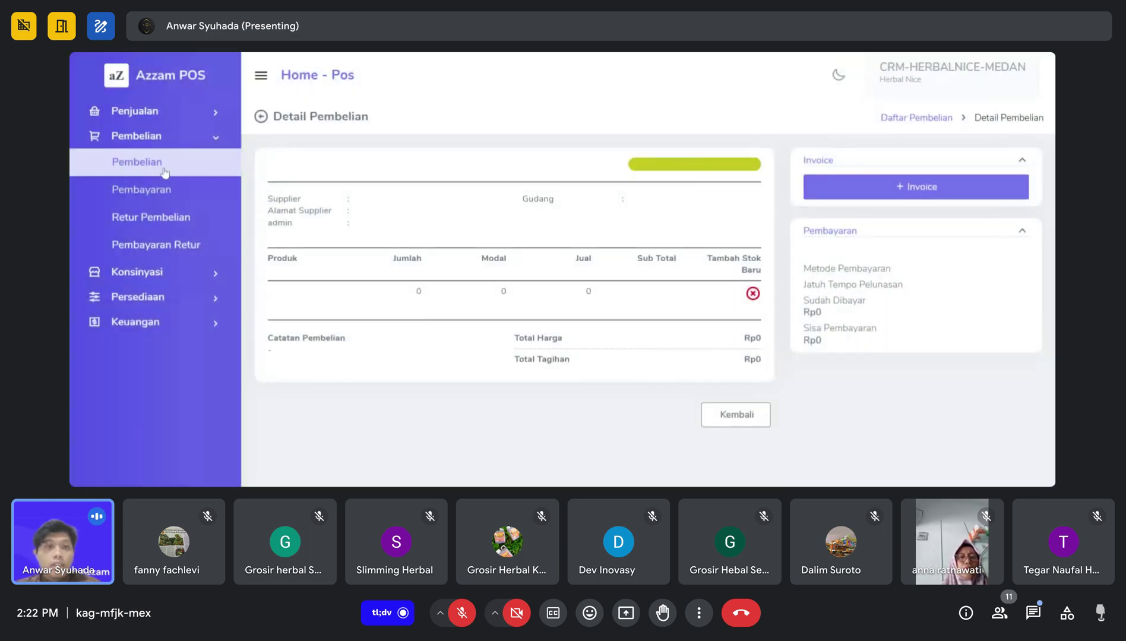
click(162, 191)
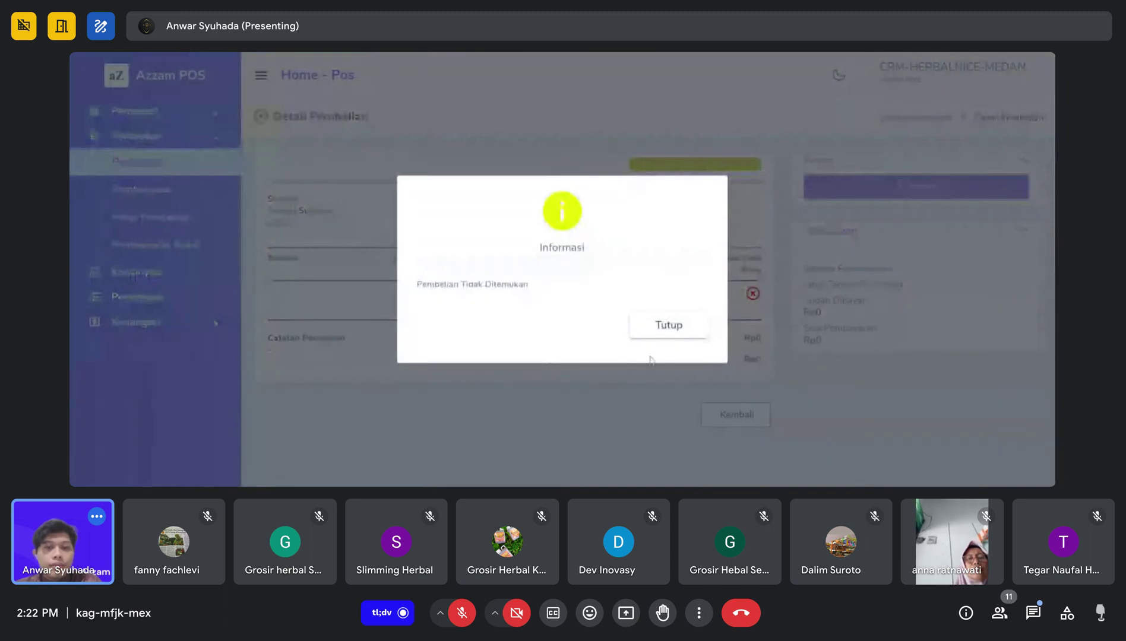
click(666, 334)
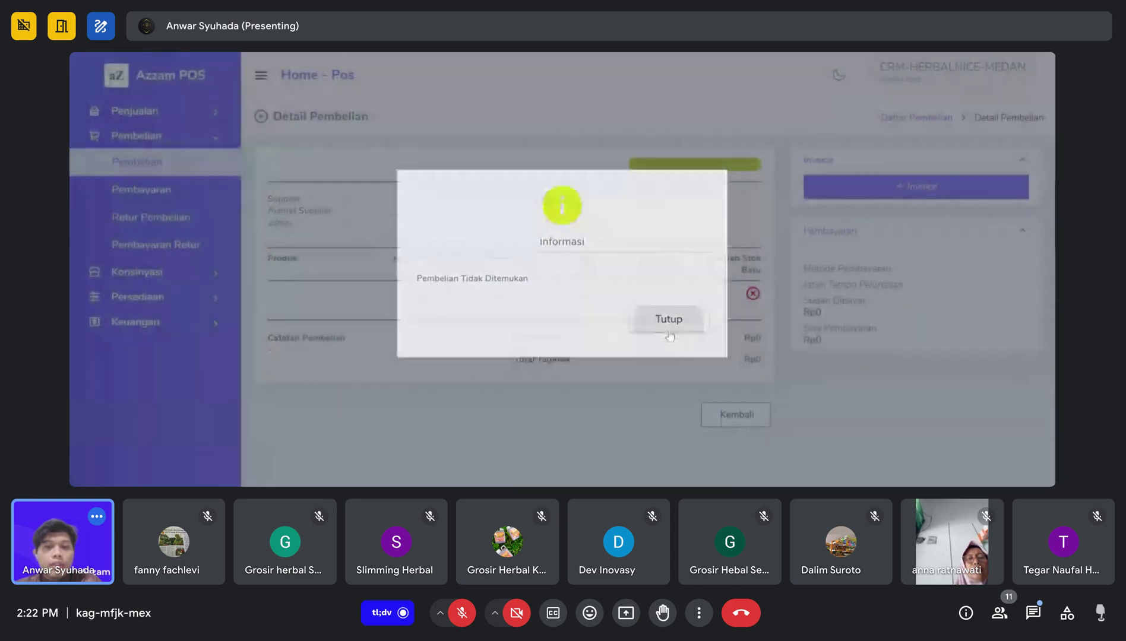
click(134, 162)
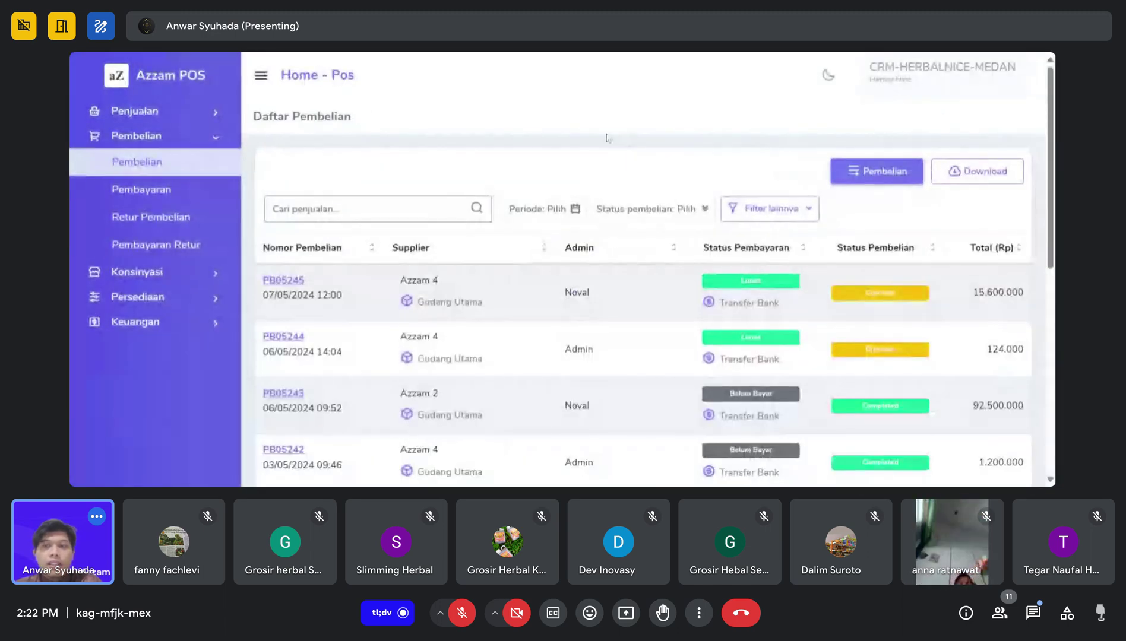
Log out of the current account and sign in with the QA testing admin's saved username and password
click(944, 71)
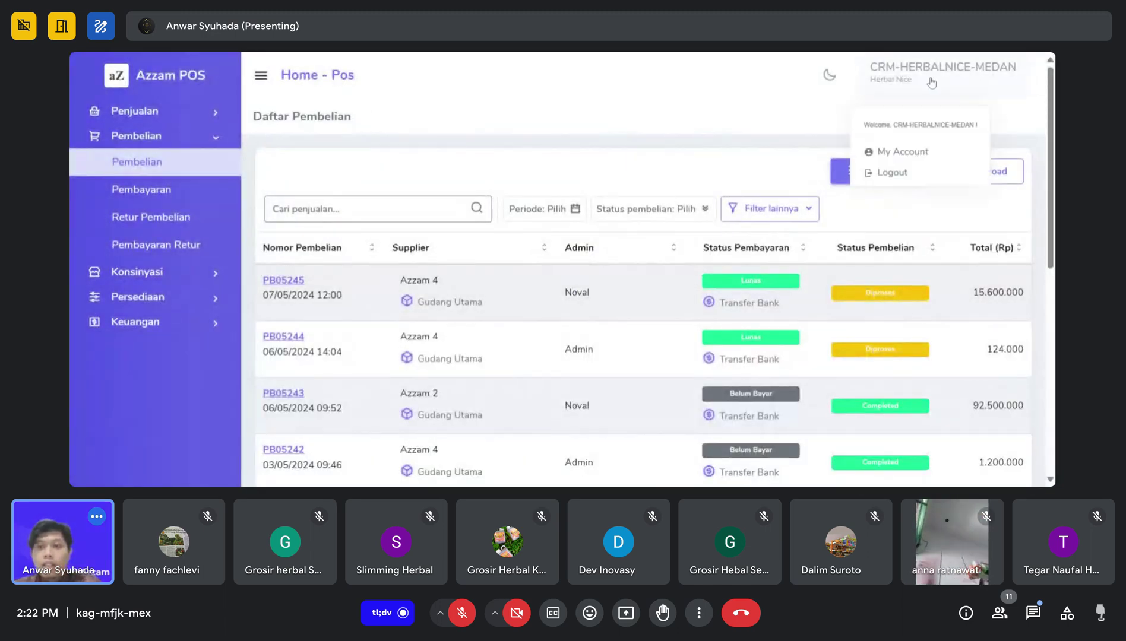
click(890, 169)
click(190, 287)
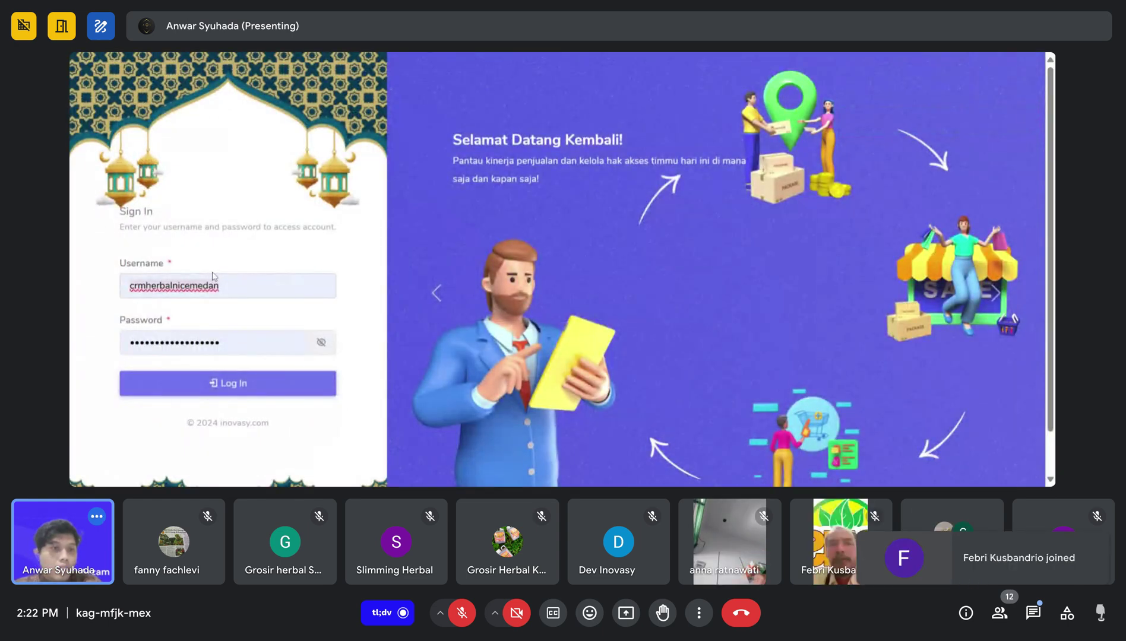
click(205, 320)
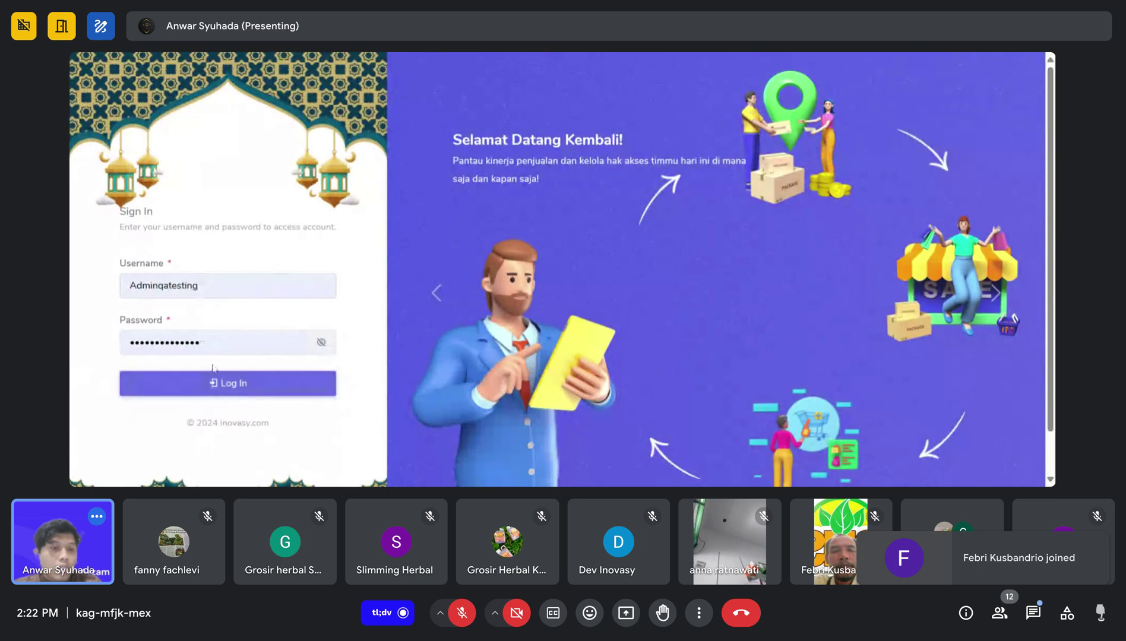
click(217, 383)
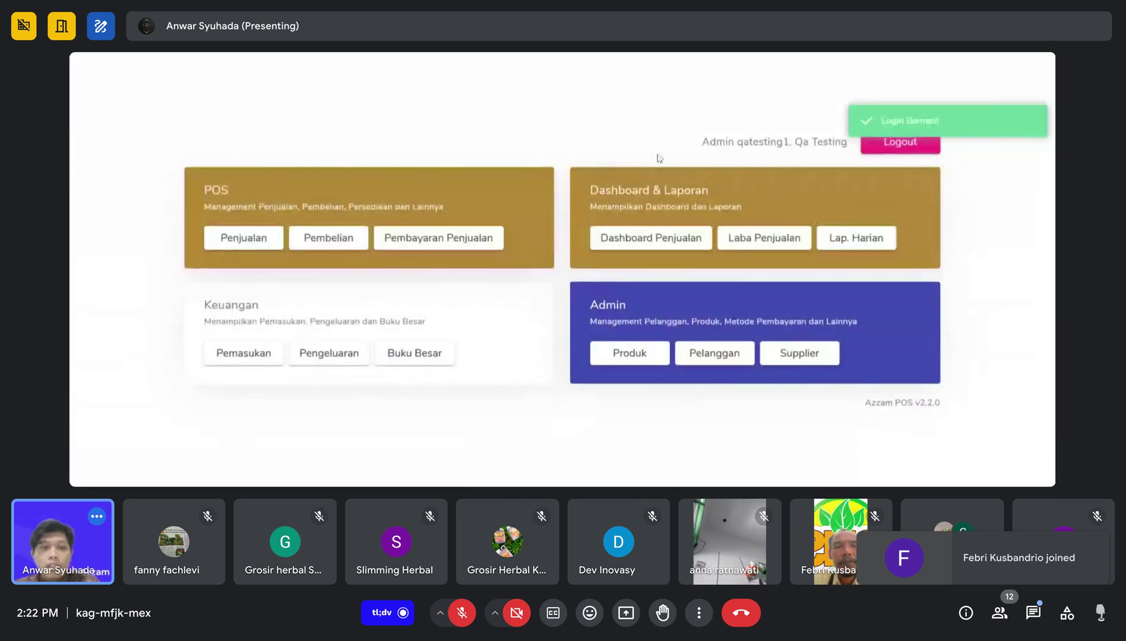
Open the purchase list and examine the details of the latest Pt. Salma Food purchase
click(321, 238)
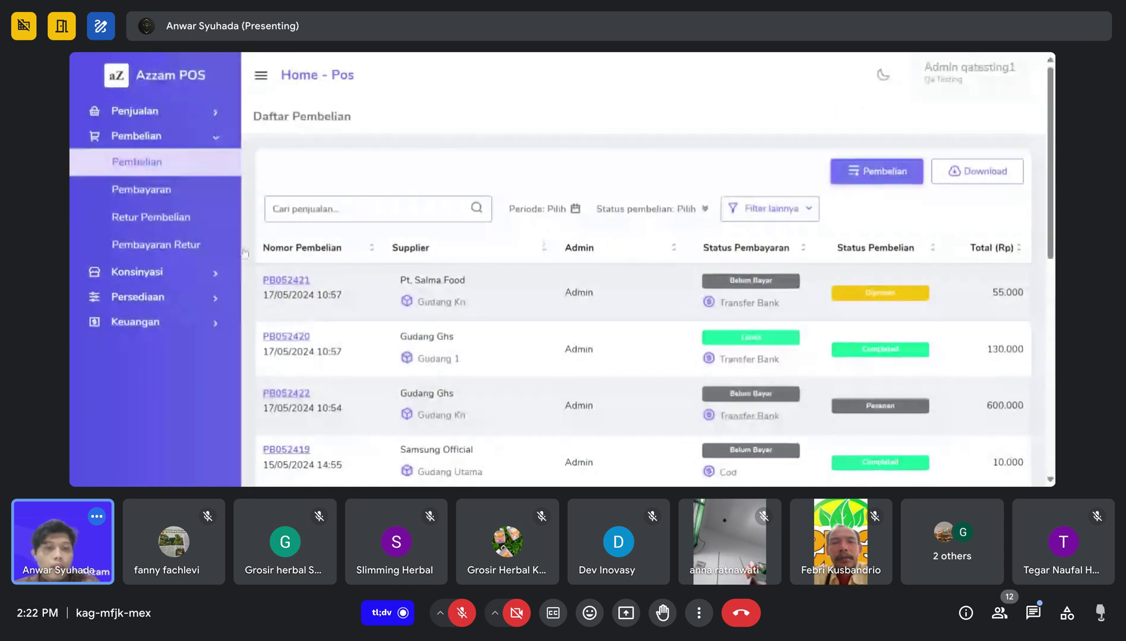
click(289, 288)
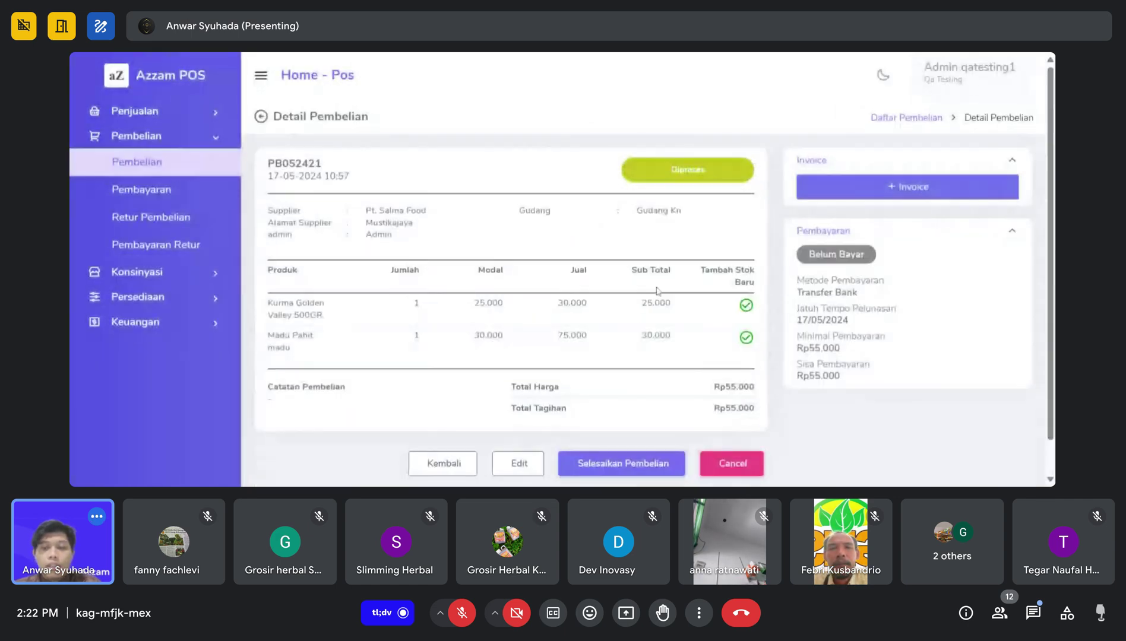
scroll(654, 297, down, 1)
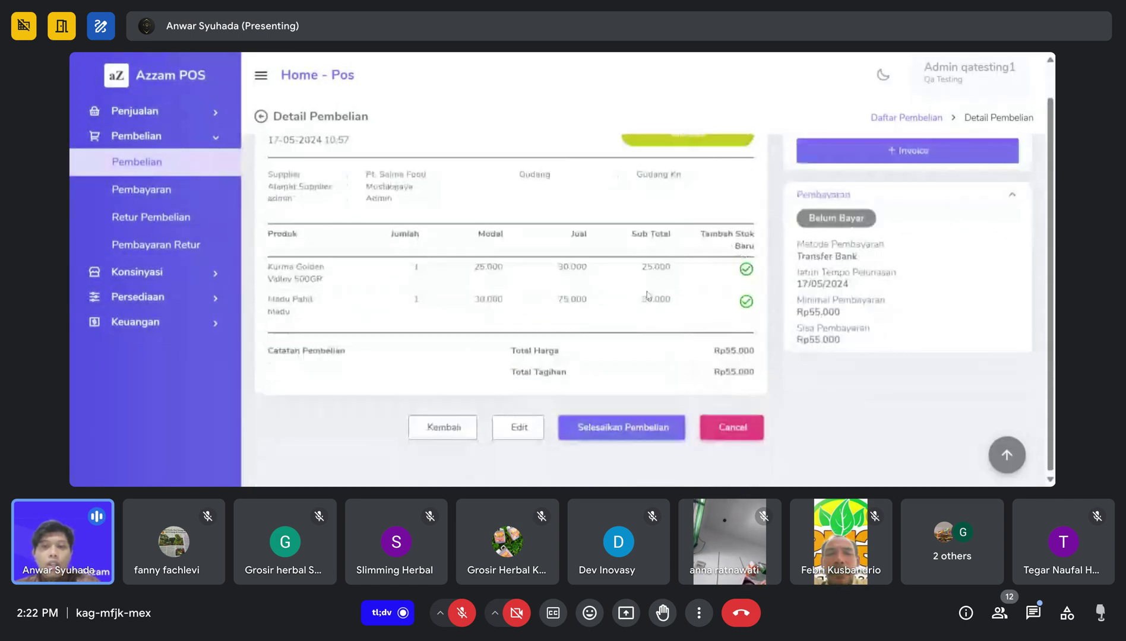
scroll(470, 229, up, 1)
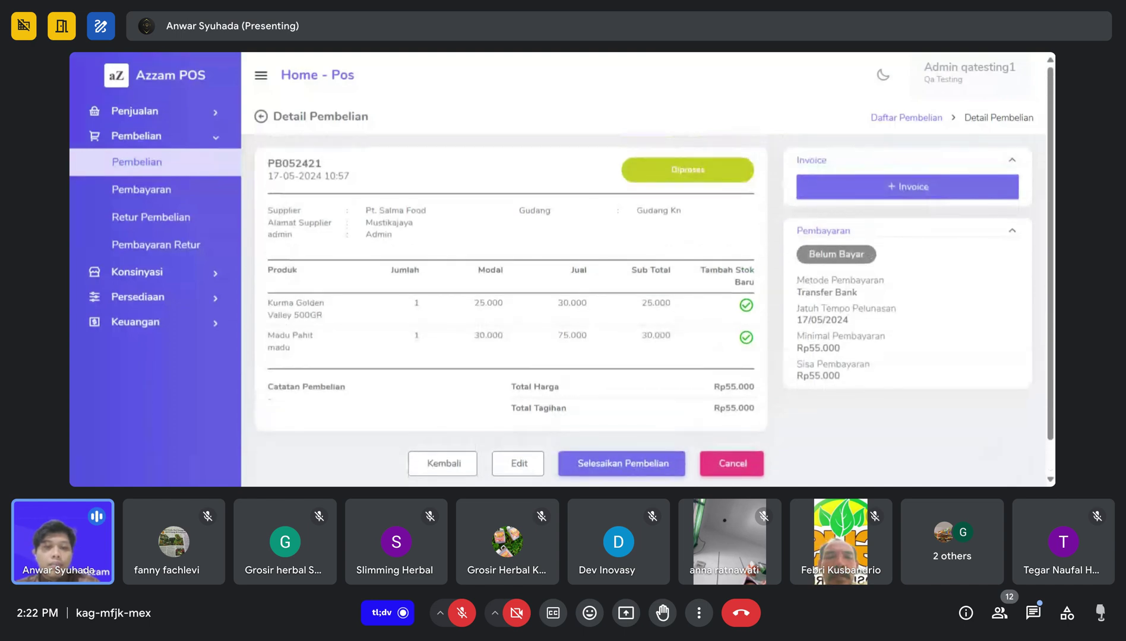
Complete the Pt. Salma Food purchase, confirm the completion, and review its status and product lines
scroll(583, 381, down, 1)
click(617, 427)
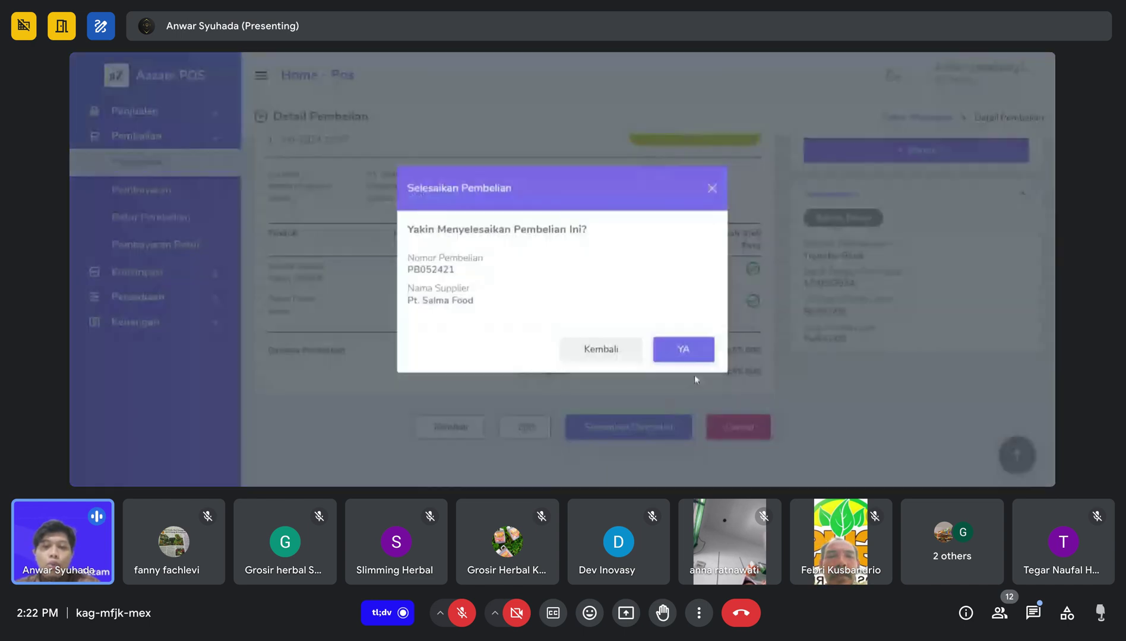
click(677, 349)
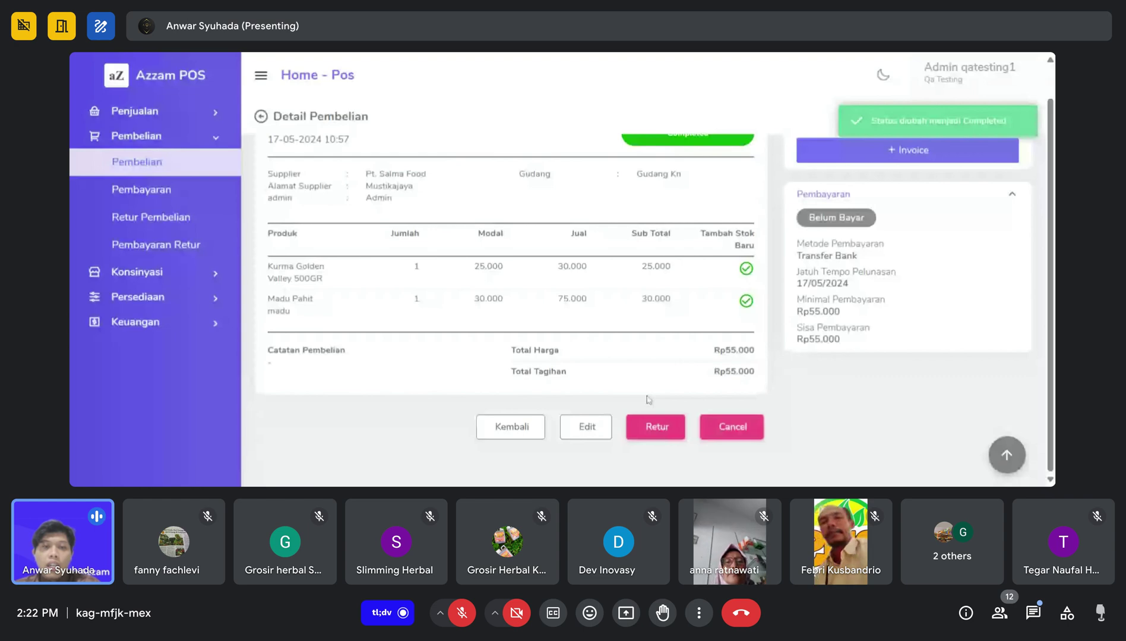
scroll(648, 398, up, 1)
scroll(637, 412, down, 1)
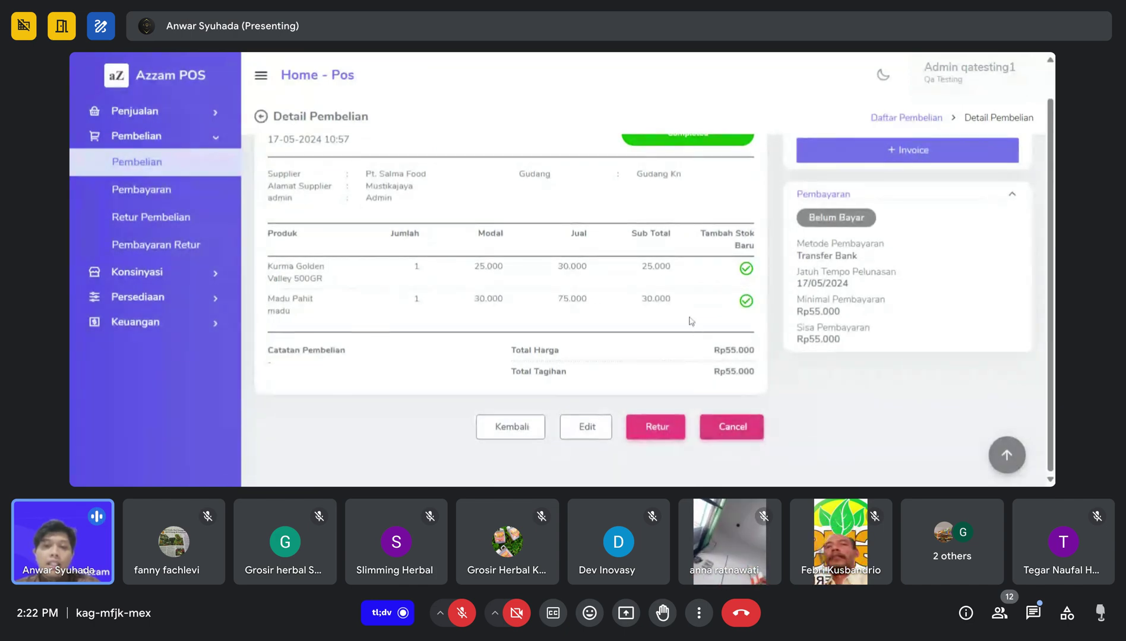
scroll(693, 383, up, 1)
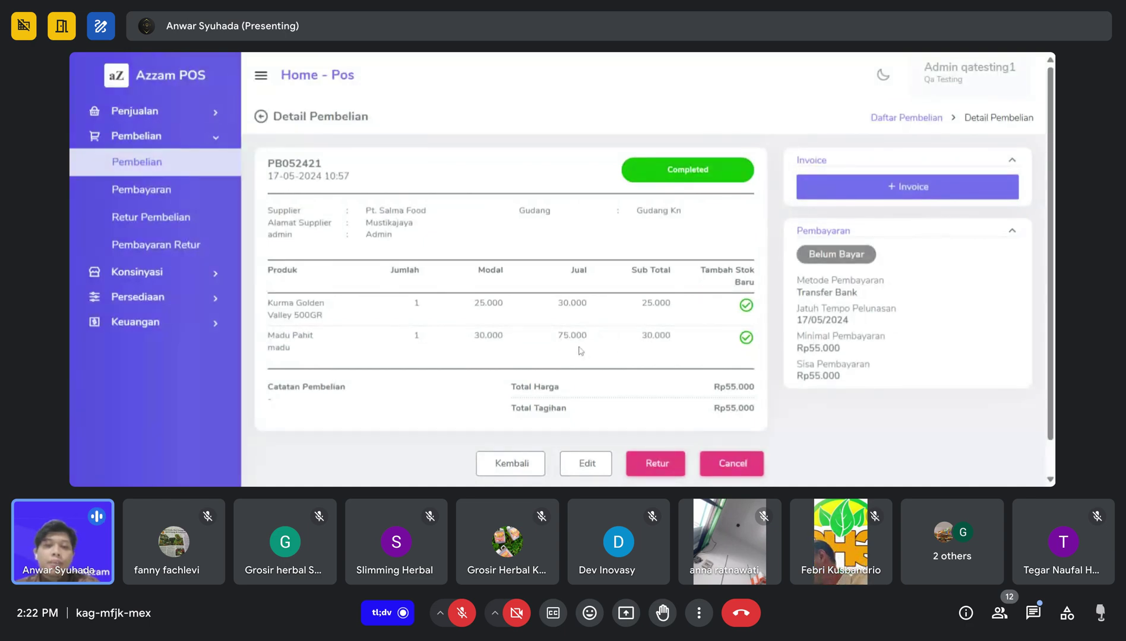
scroll(627, 451, down, 1)
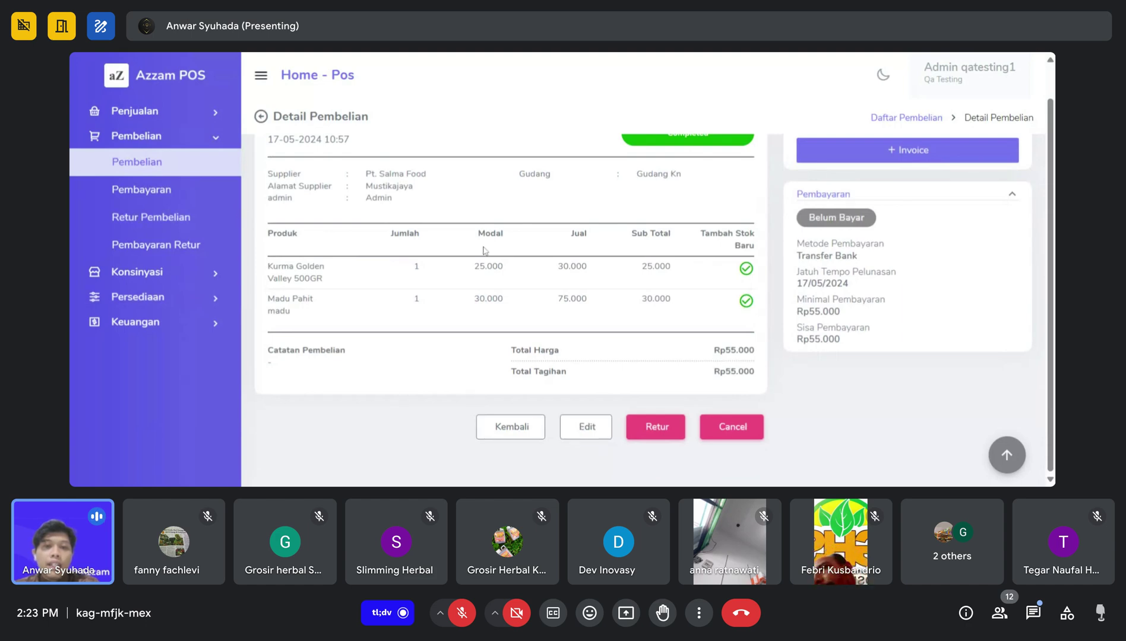
Open the completed Gudang Ghs purchase from the purchase list and examine its products, invoice and payment details
click(121, 161)
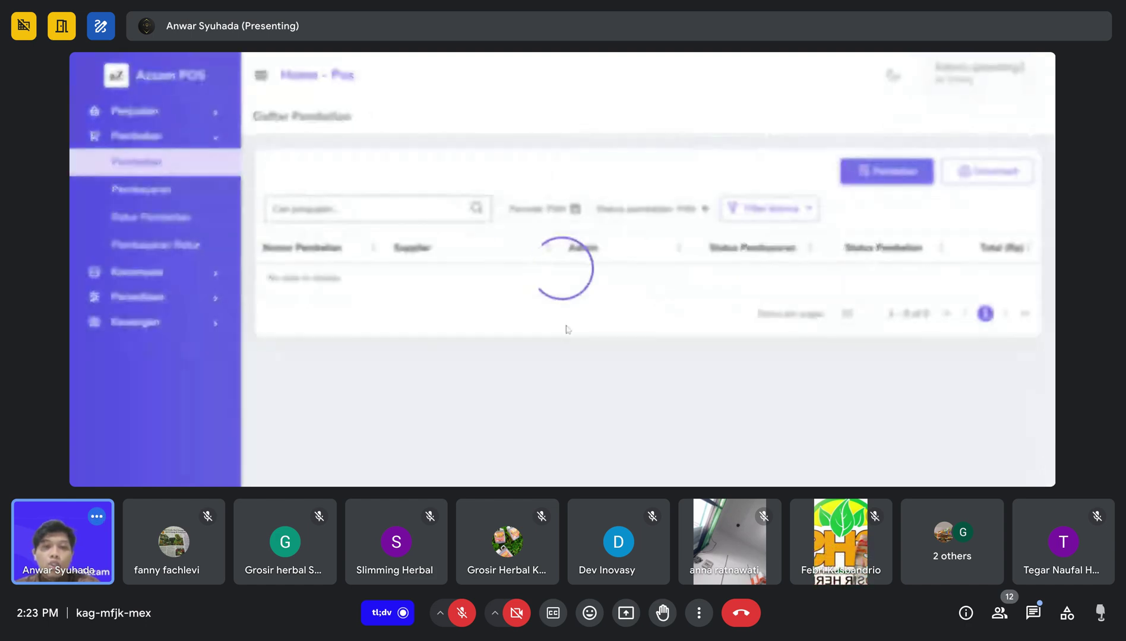
scroll(631, 329, down, 1)
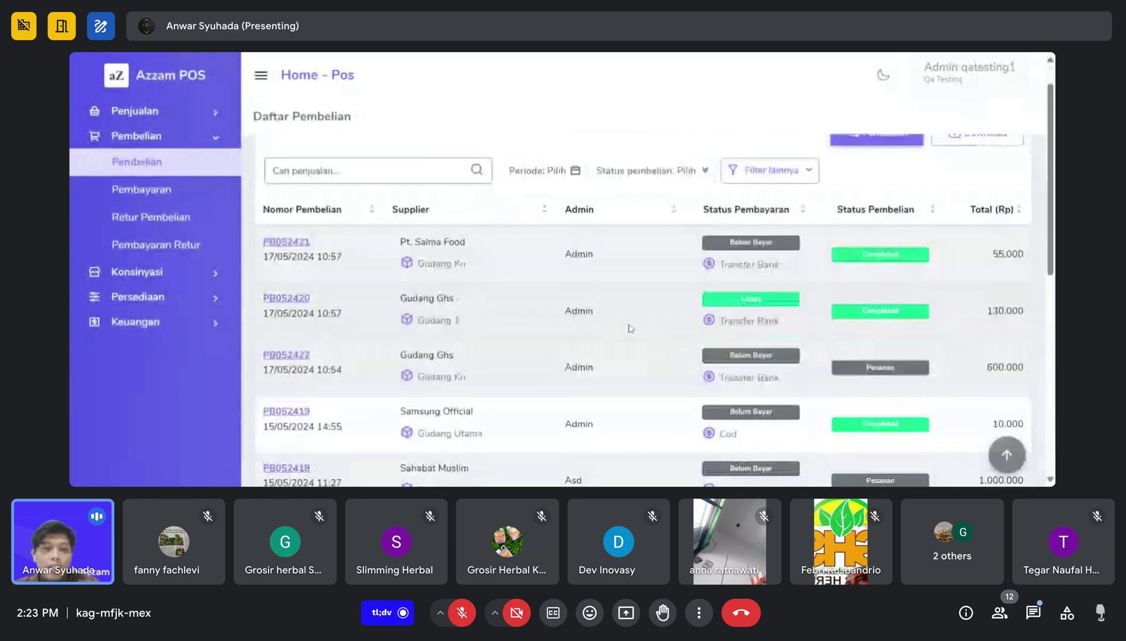
scroll(594, 309, down, 2)
scroll(552, 279, up, 1)
scroll(416, 238, down, 1)
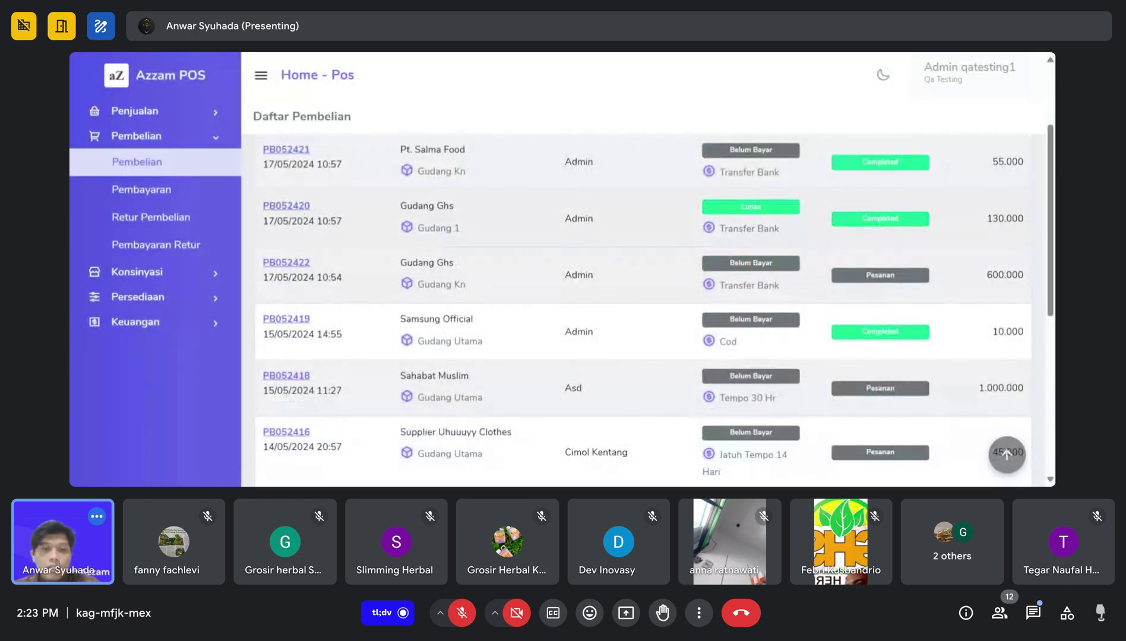
click(286, 207)
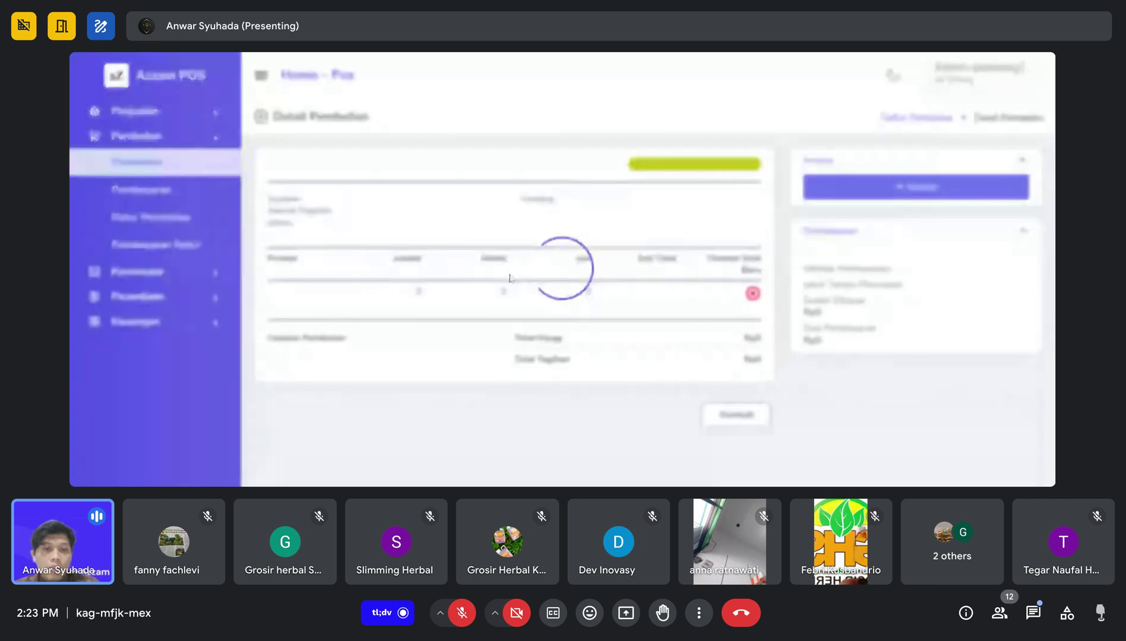
scroll(446, 349, down, 2)
scroll(631, 311, up, 2)
scroll(705, 297, down, 2)
scroll(668, 343, up, 2)
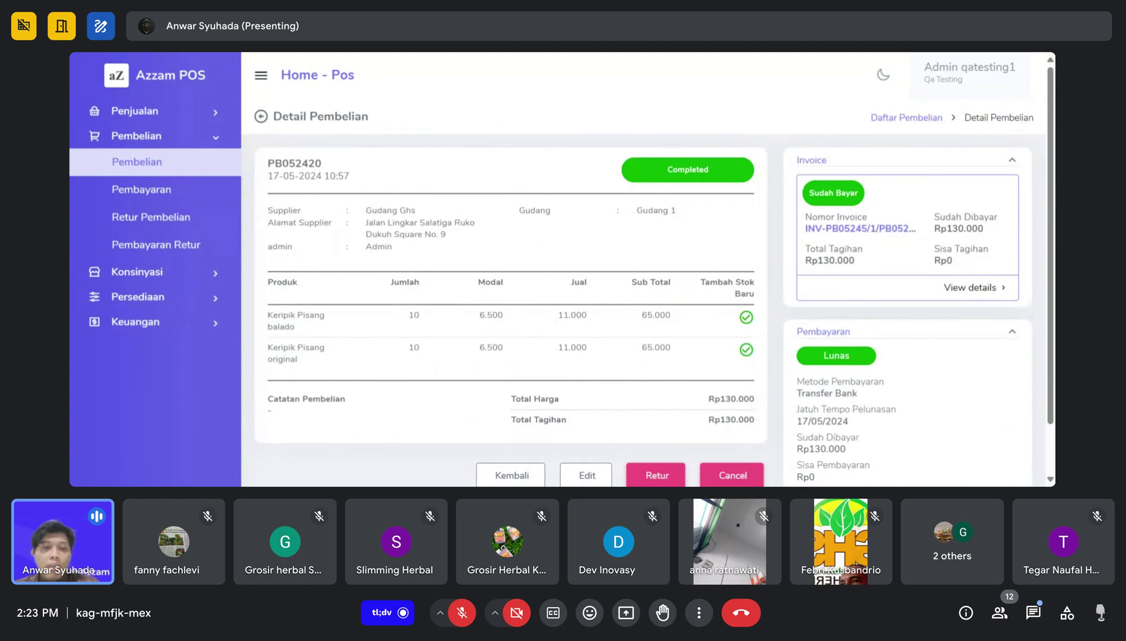
scroll(395, 353, down, 1)
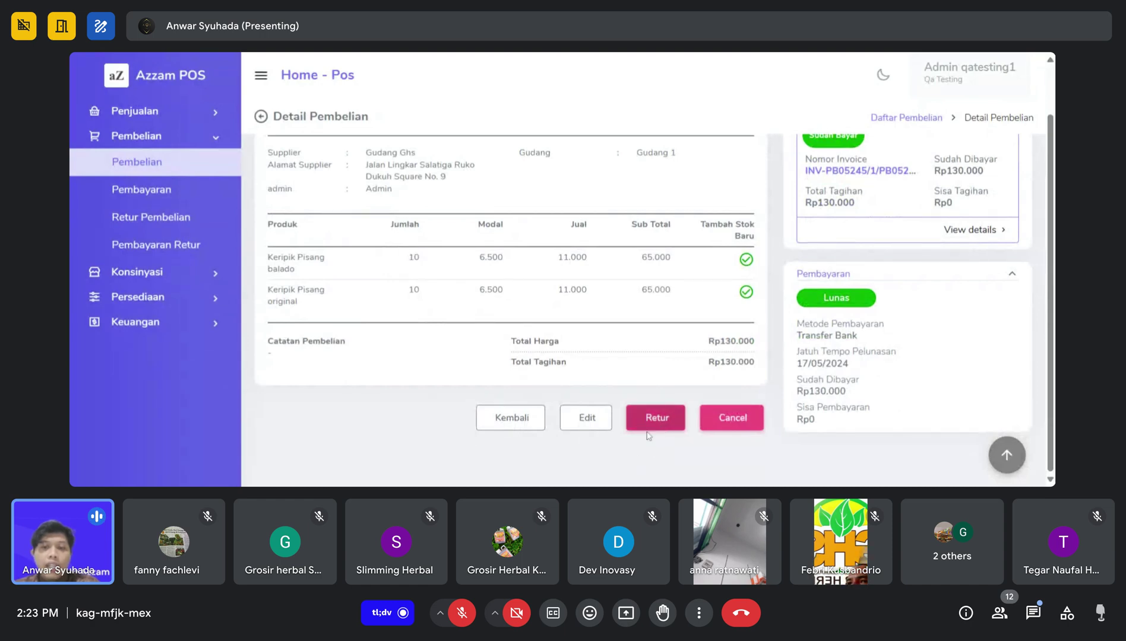
Start a return for the Gudang Ghs purchase with 5 Keripik Pisang balado, removing Keripik Pisang original from the return
click(656, 416)
click(677, 351)
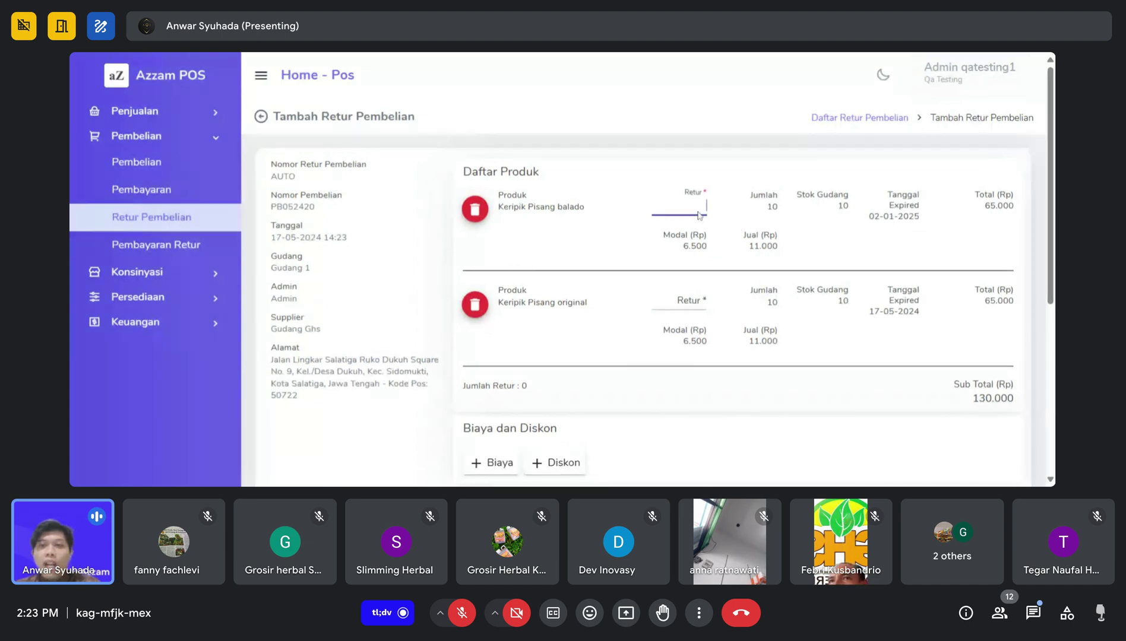
mouse_move(765, 207)
mouse_down()
mouse_move(844, 201)
mouse_move(783, 209)
mouse_up()
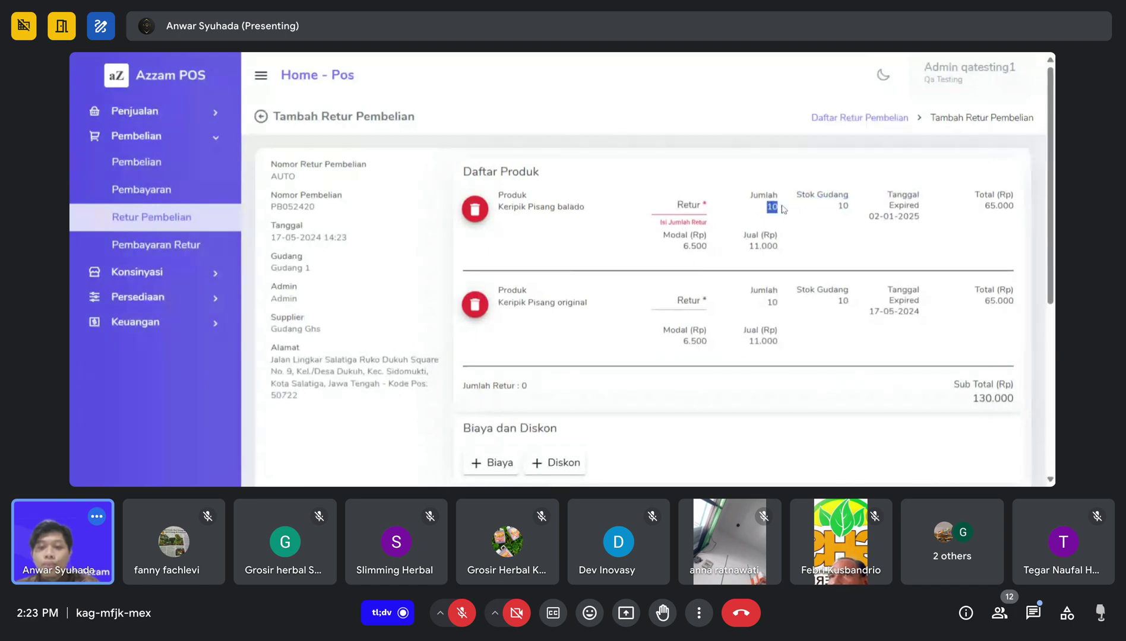
click(679, 208)
text(5)
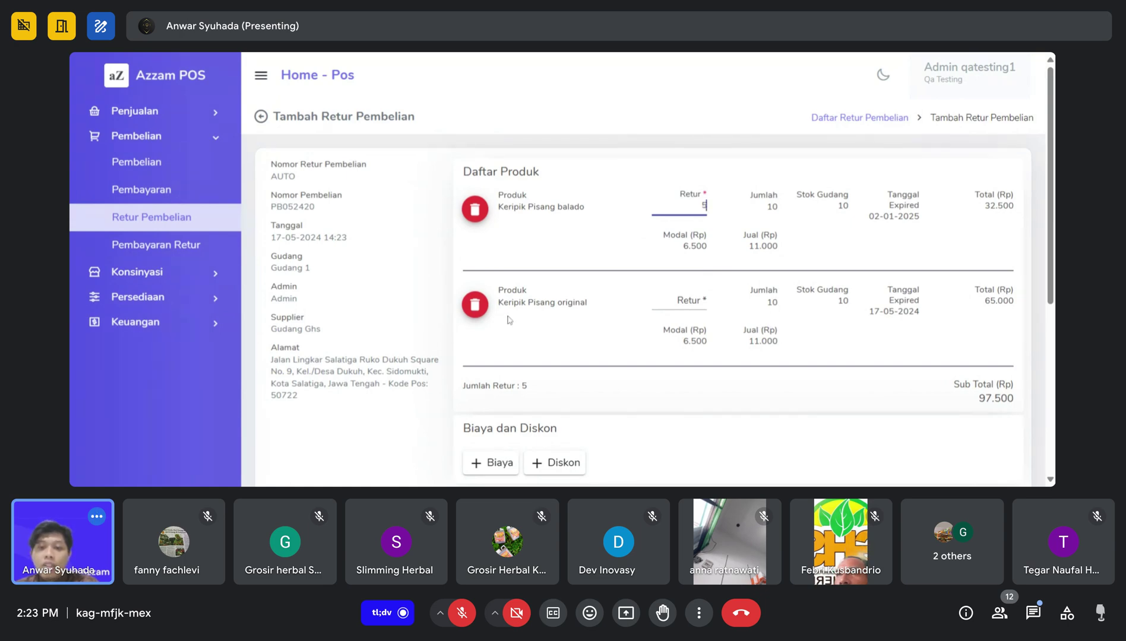
click(475, 304)
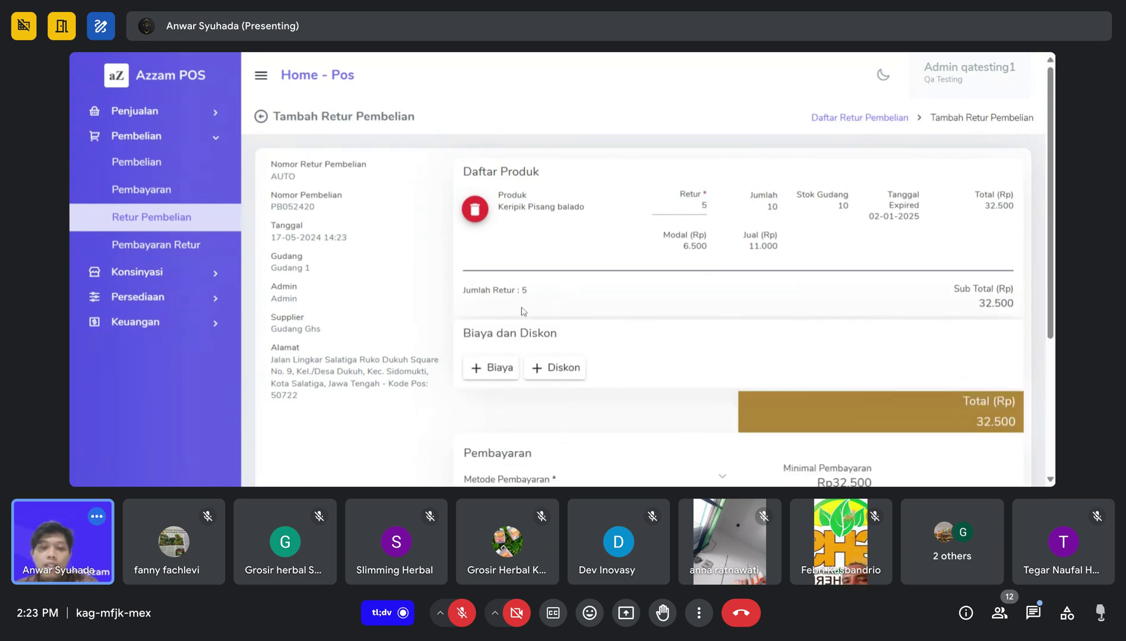
Set the return's payment method to Transfer Bank, enter the return note "gah", and save the purchase return
scroll(523, 308, down, 4)
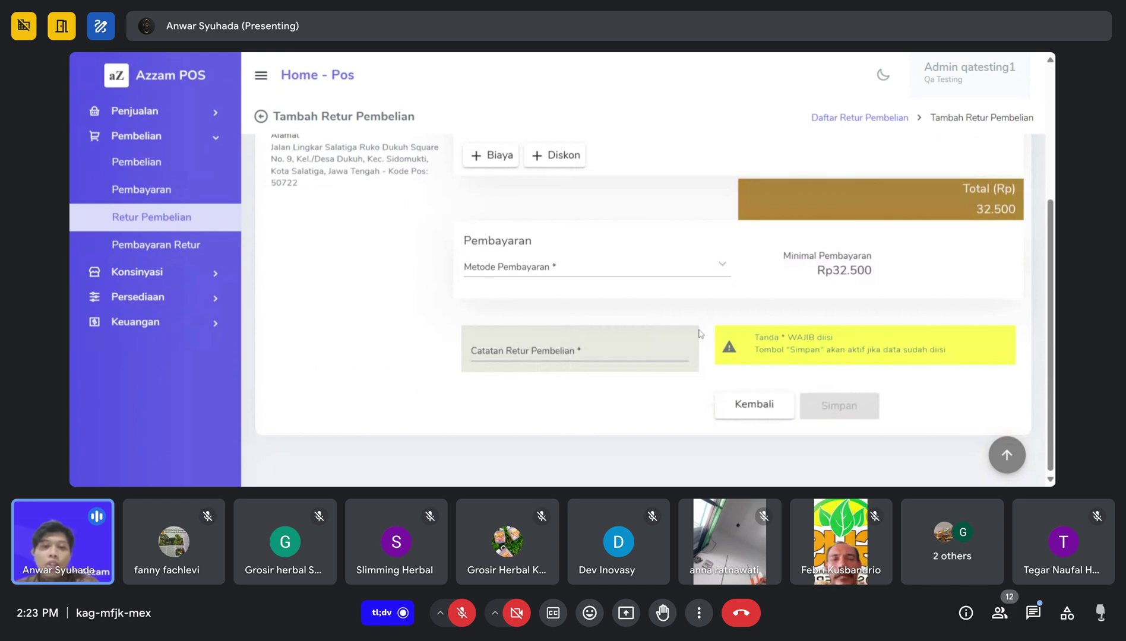
click(600, 266)
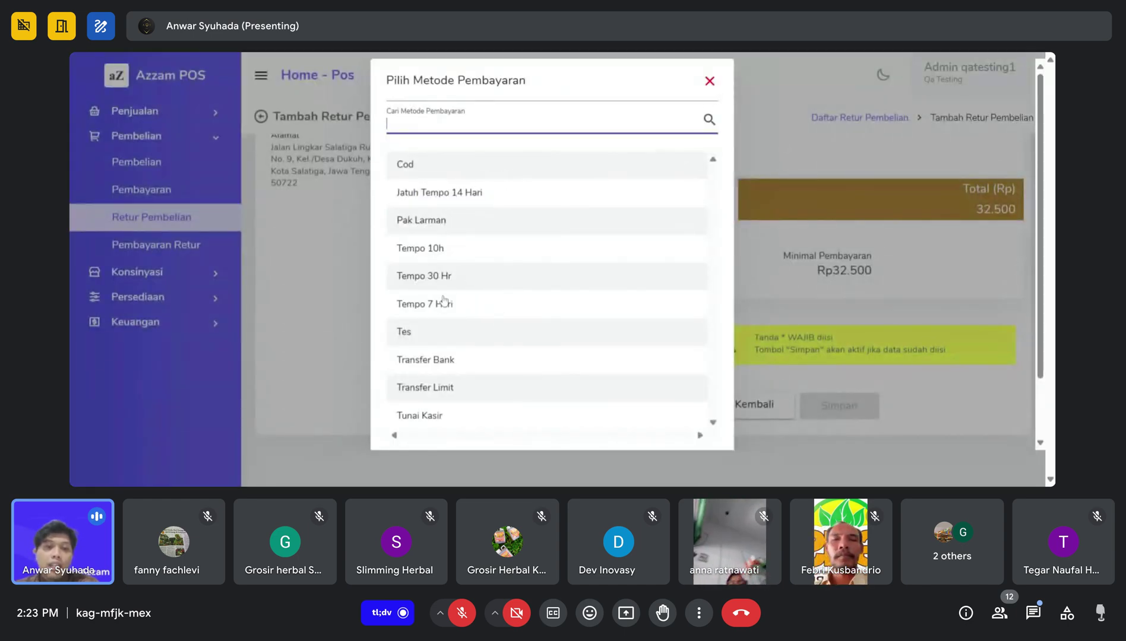
scroll(444, 300, down, 1)
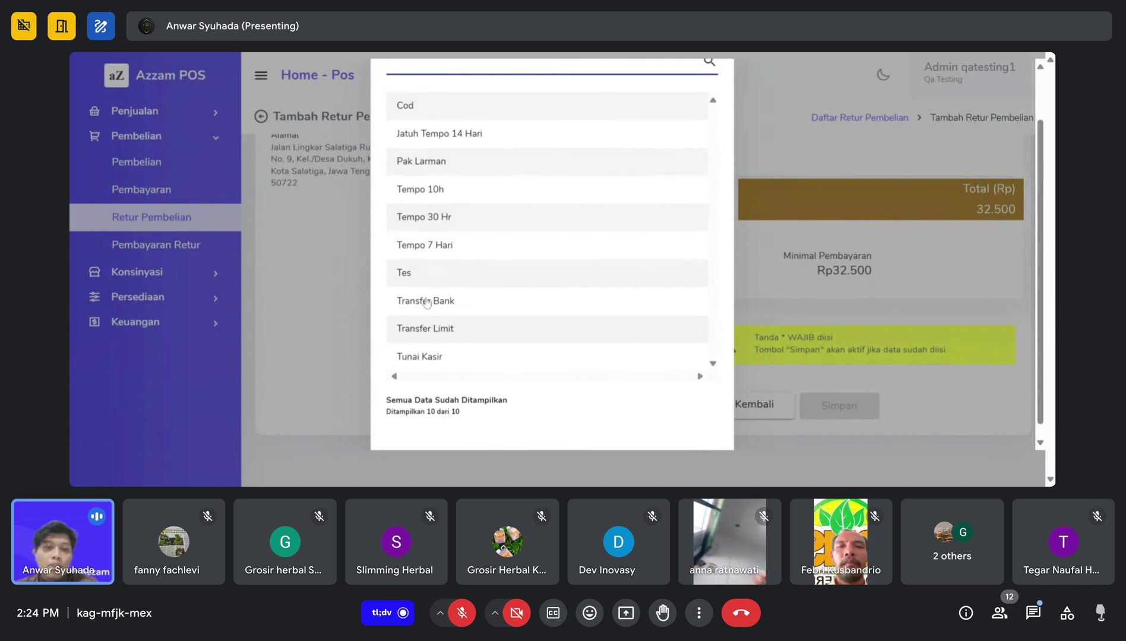
click(464, 309)
click(638, 360)
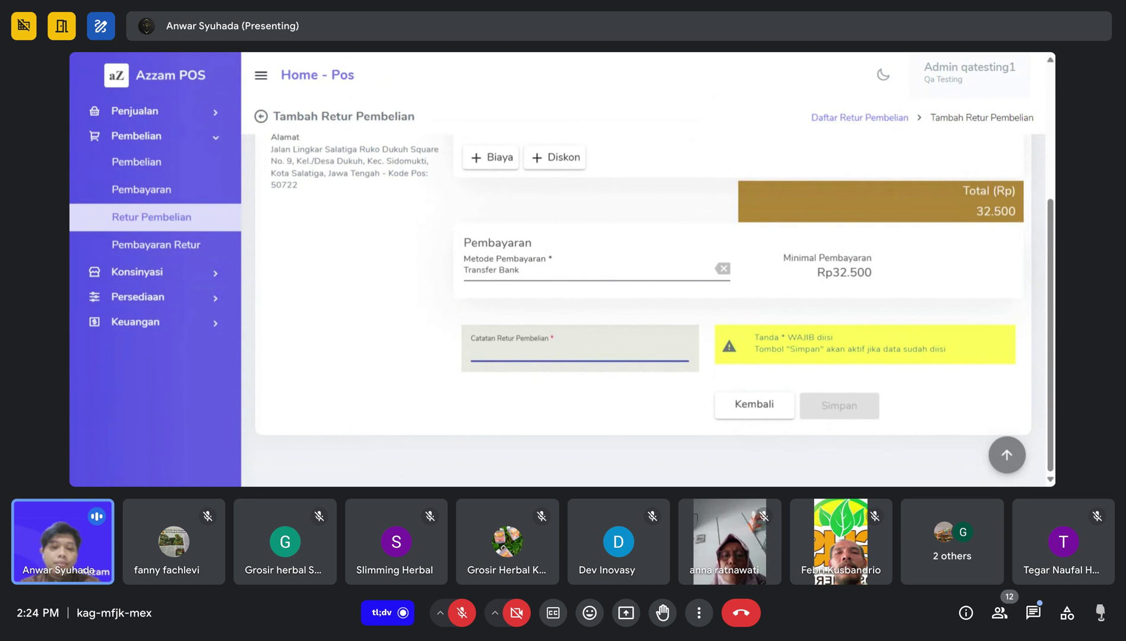
text(gah)
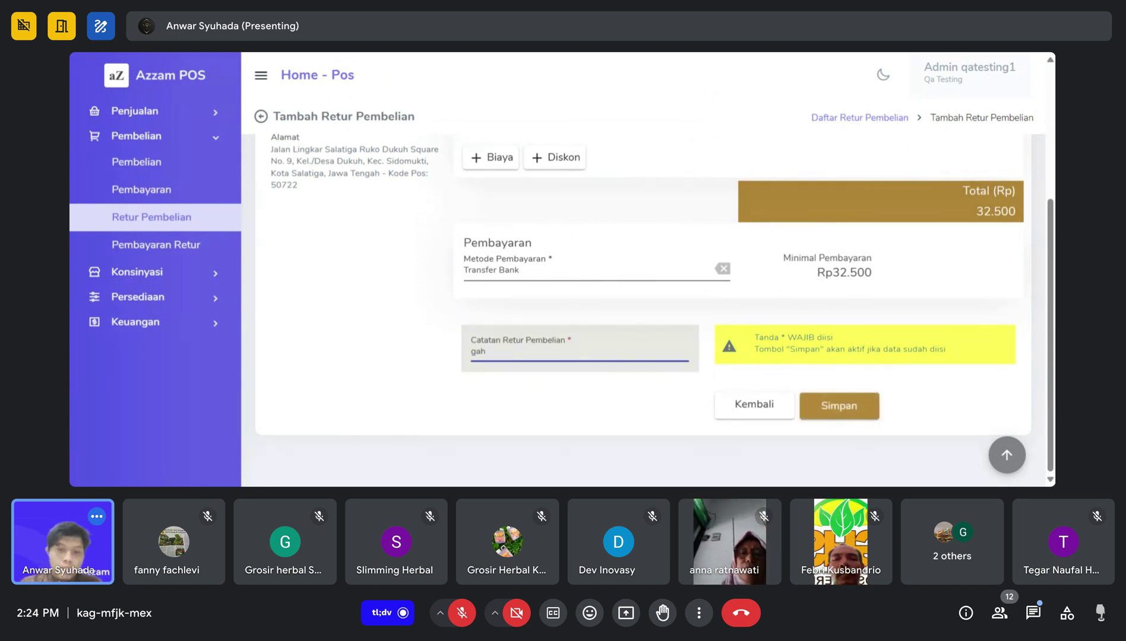
click(844, 406)
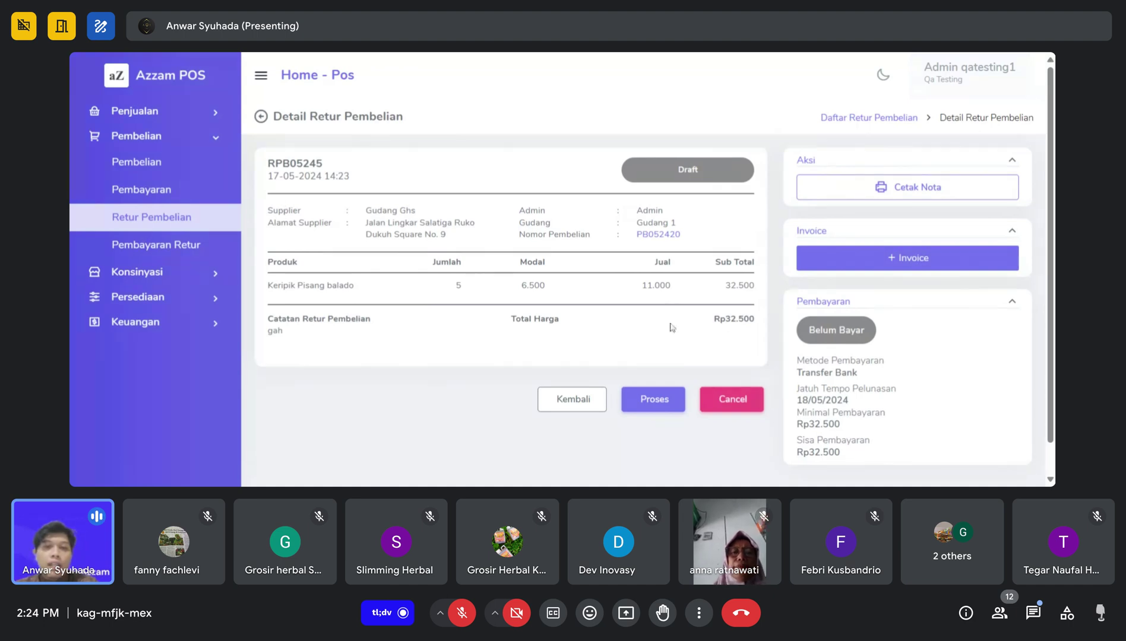
Review the returned quantity on the draft purchase return and confirm processing it
scroll(623, 338, down, 1)
scroll(556, 350, up, 1)
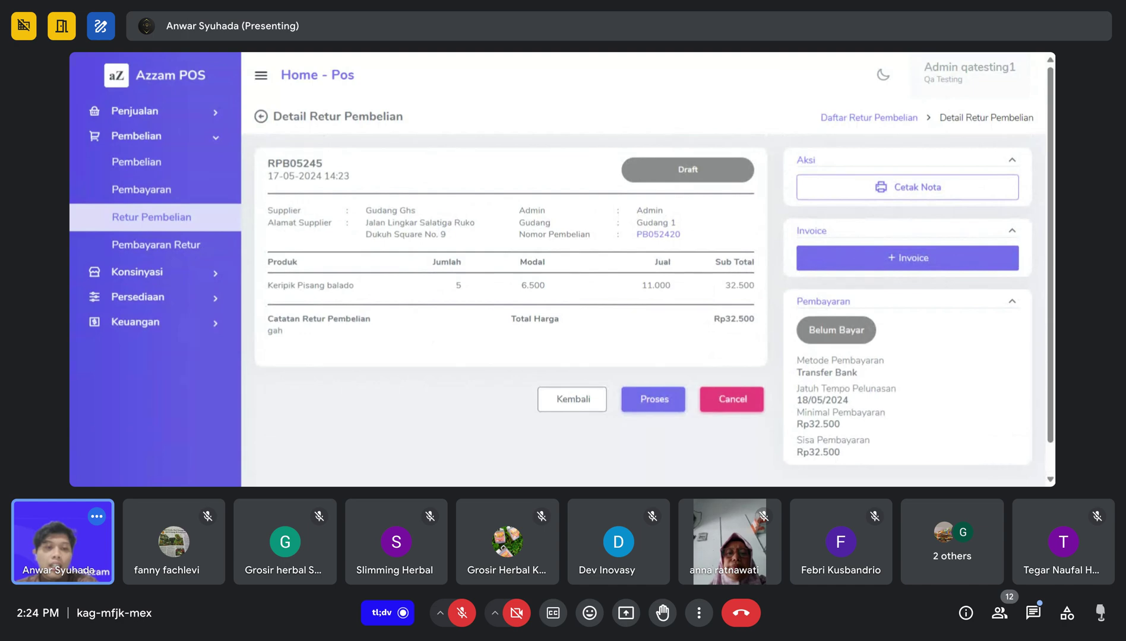
drag(434, 289, 467, 290)
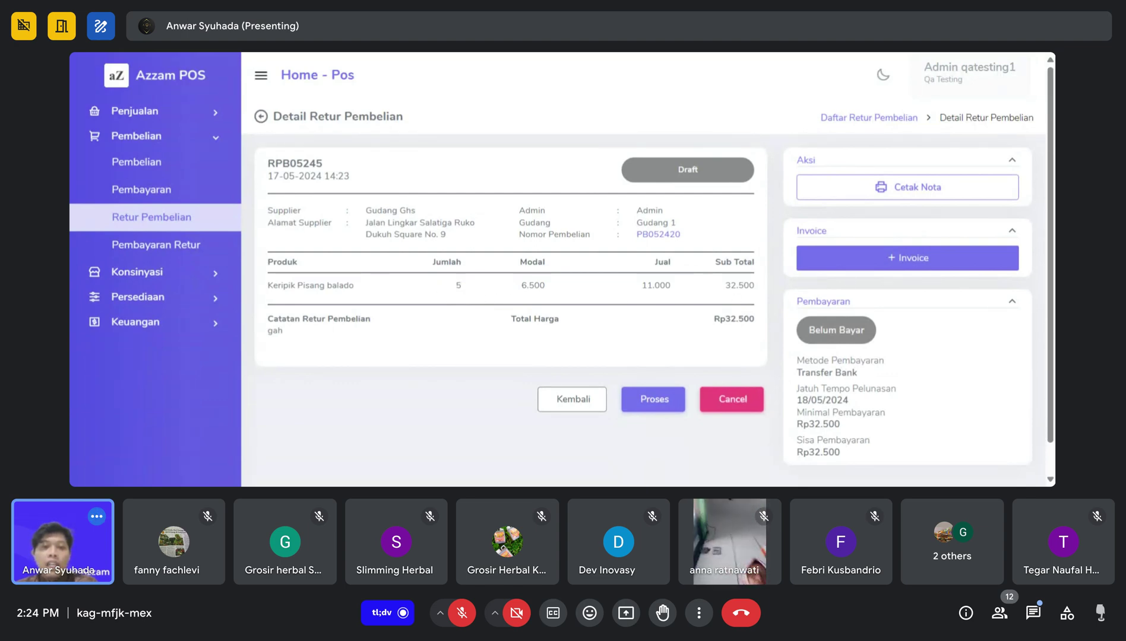
click(654, 407)
click(660, 351)
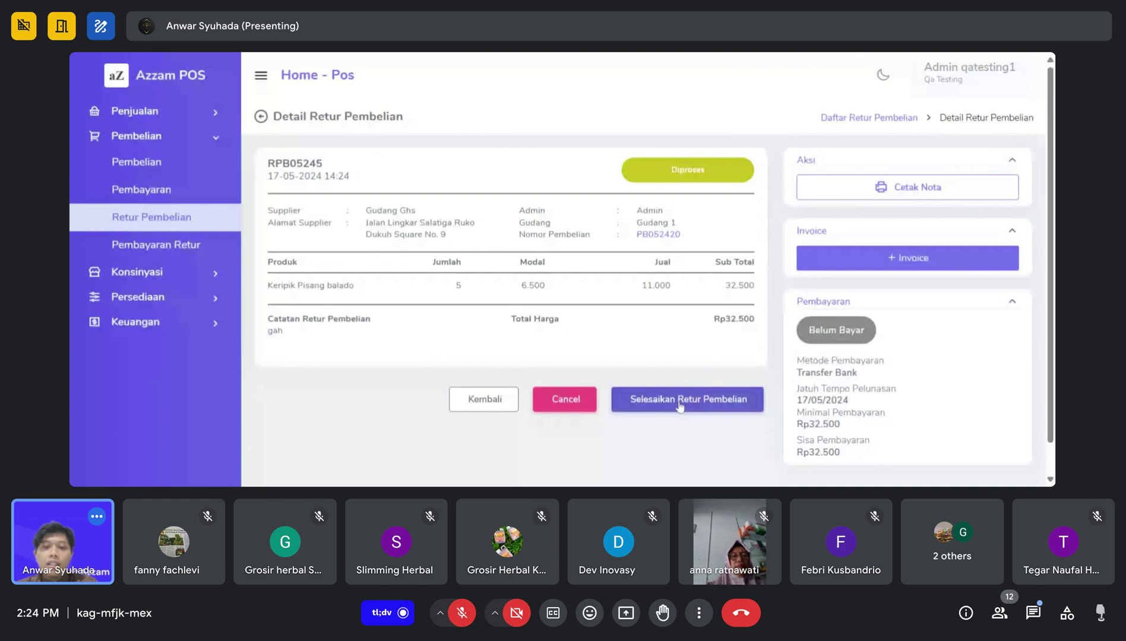
Open the stock card list (Kartu Stok) and check the return entry for Keripik Pisang balado
click(140, 299)
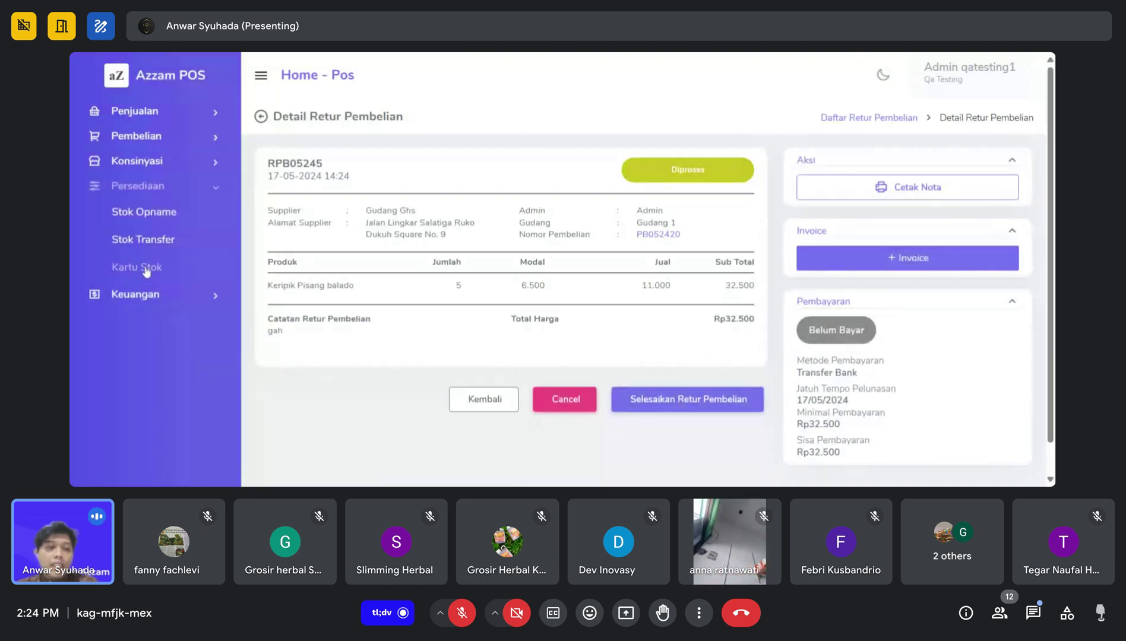
click(145, 267)
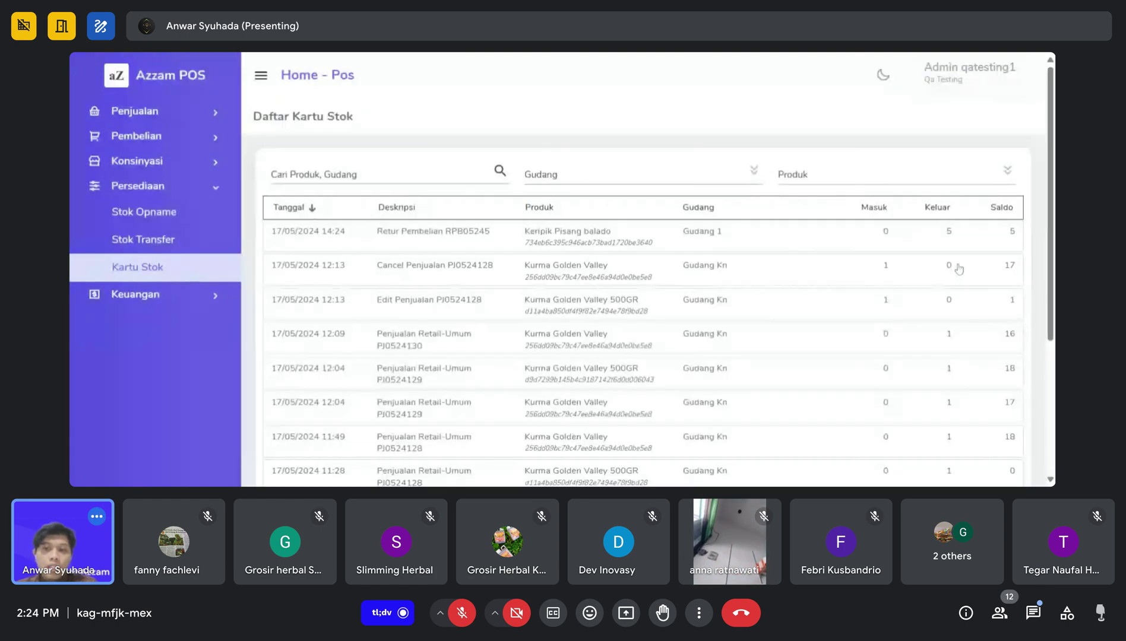
drag(528, 237, 658, 253)
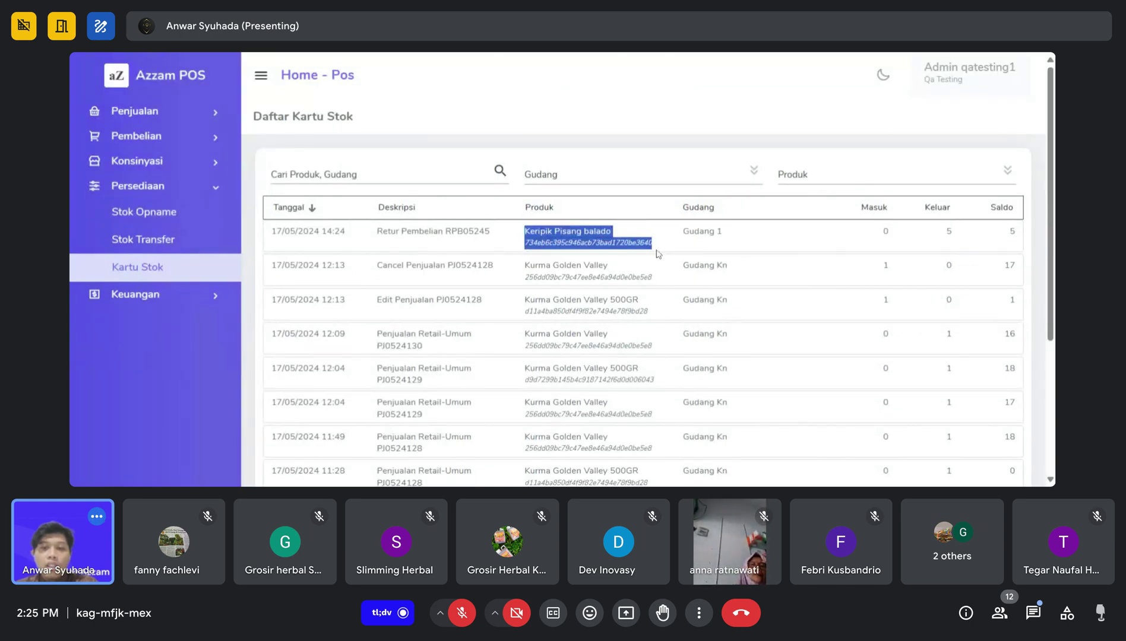
click(658, 254)
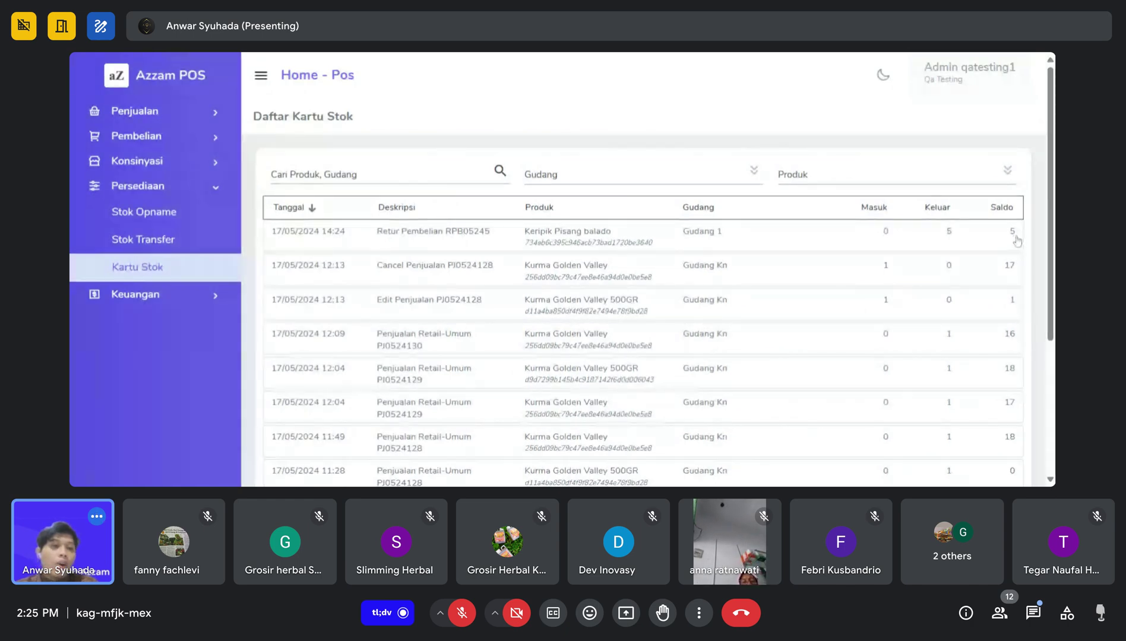
Reopen the Gudang Ghs purchase return from the purchase return list and confirm its completion
click(158, 142)
click(160, 216)
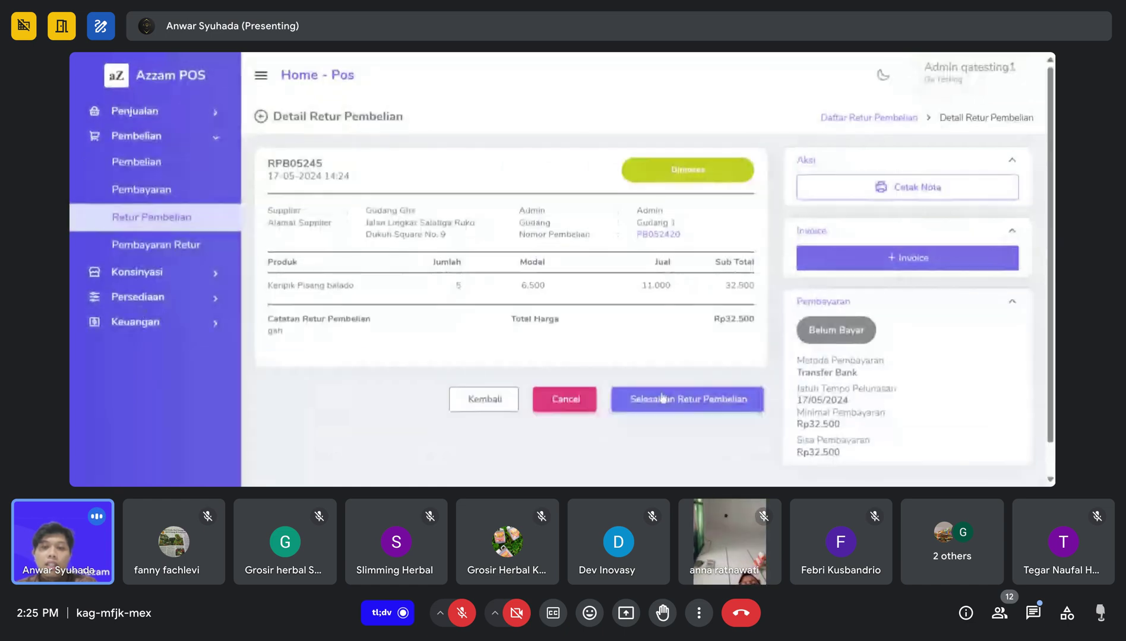
click(686, 408)
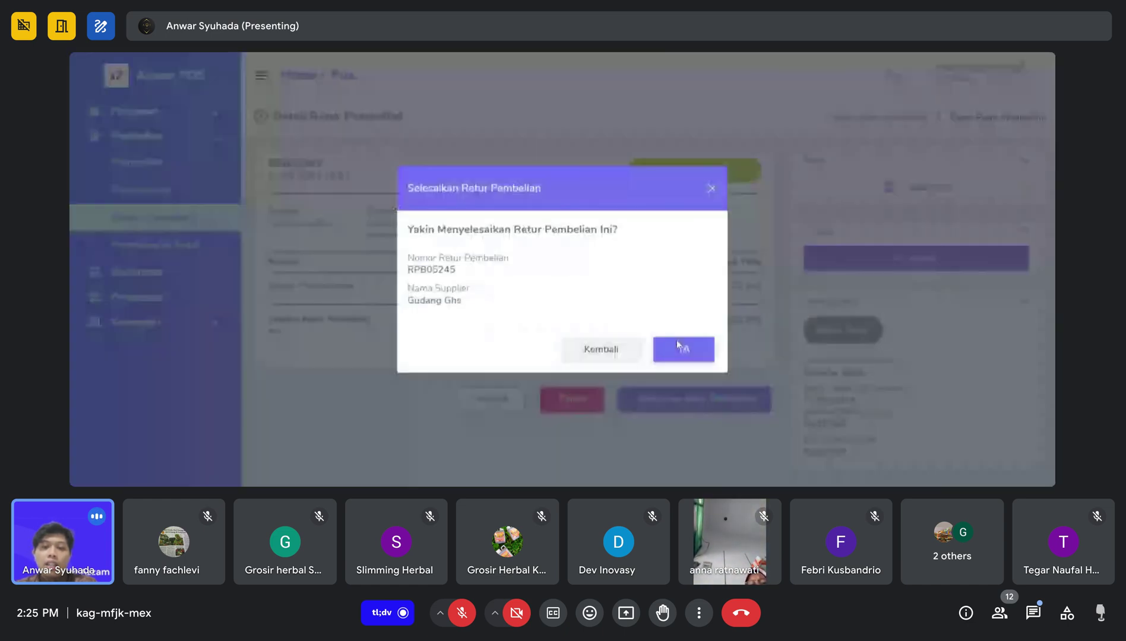
click(677, 340)
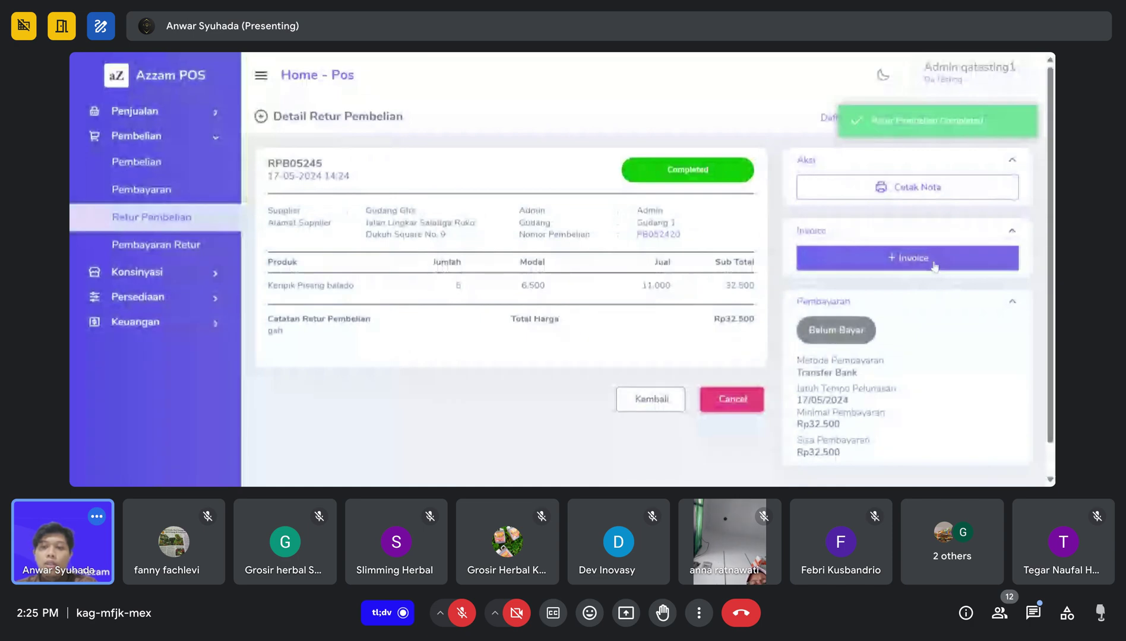
Create an invoice for the completed purchase return, review its prefilled minimum payment and due date, and save it
click(934, 265)
scroll(742, 296, down, 3)
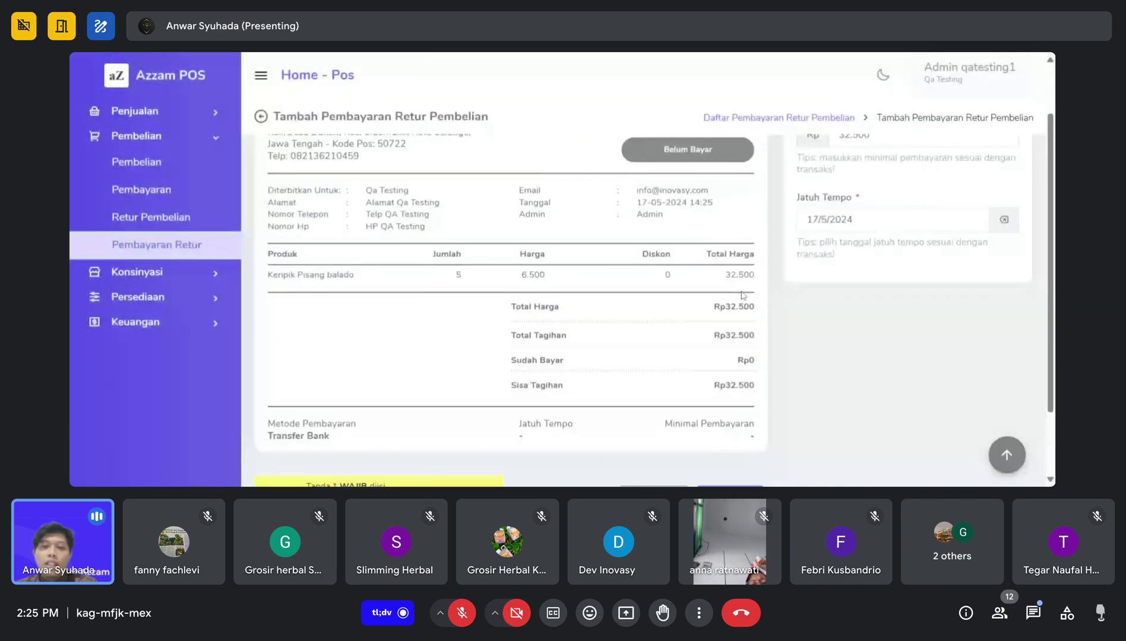
scroll(742, 295, up, 2)
scroll(742, 295, down, 5)
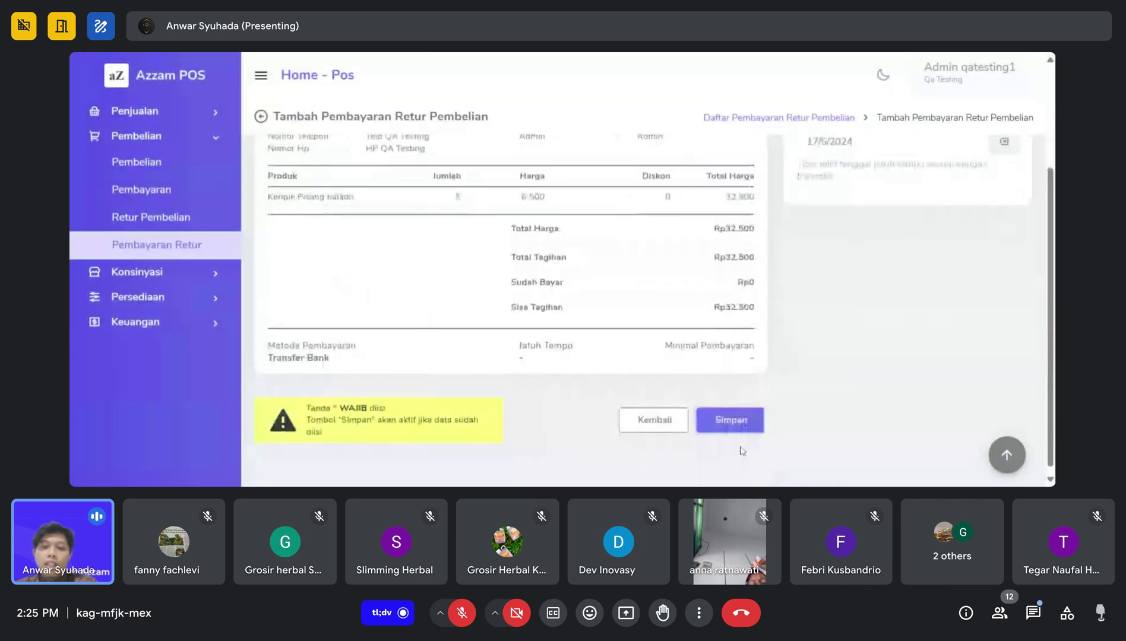
click(738, 423)
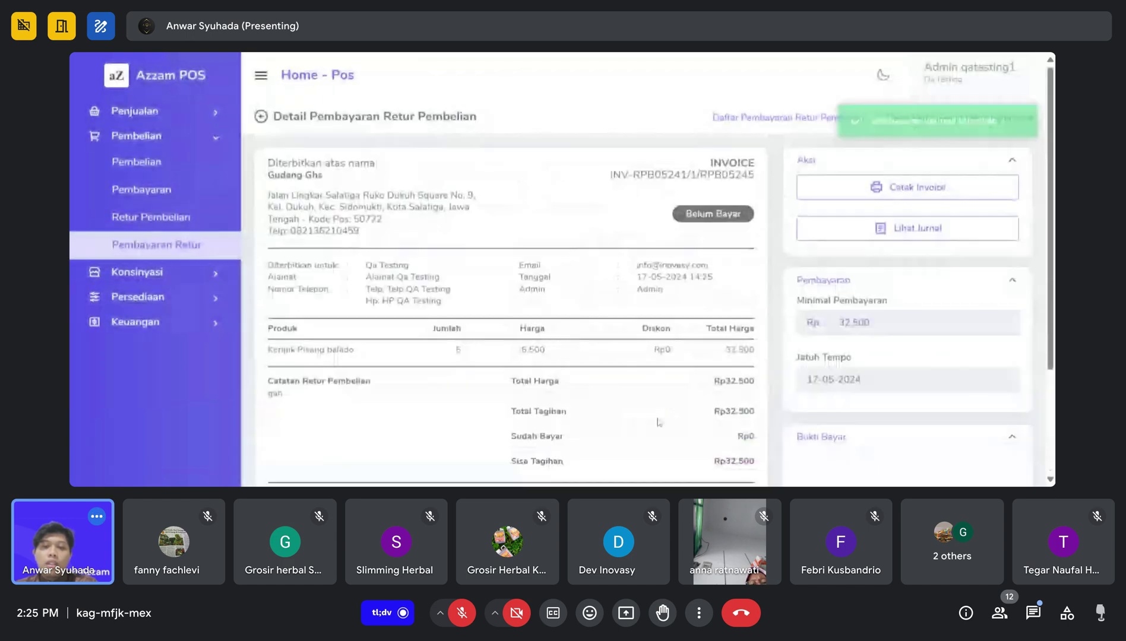
Pay the Gudang Ghs return invoice with a 32.500 debit to the Bank Mandiri account and save the payment
scroll(657, 356, down, 3)
click(654, 420)
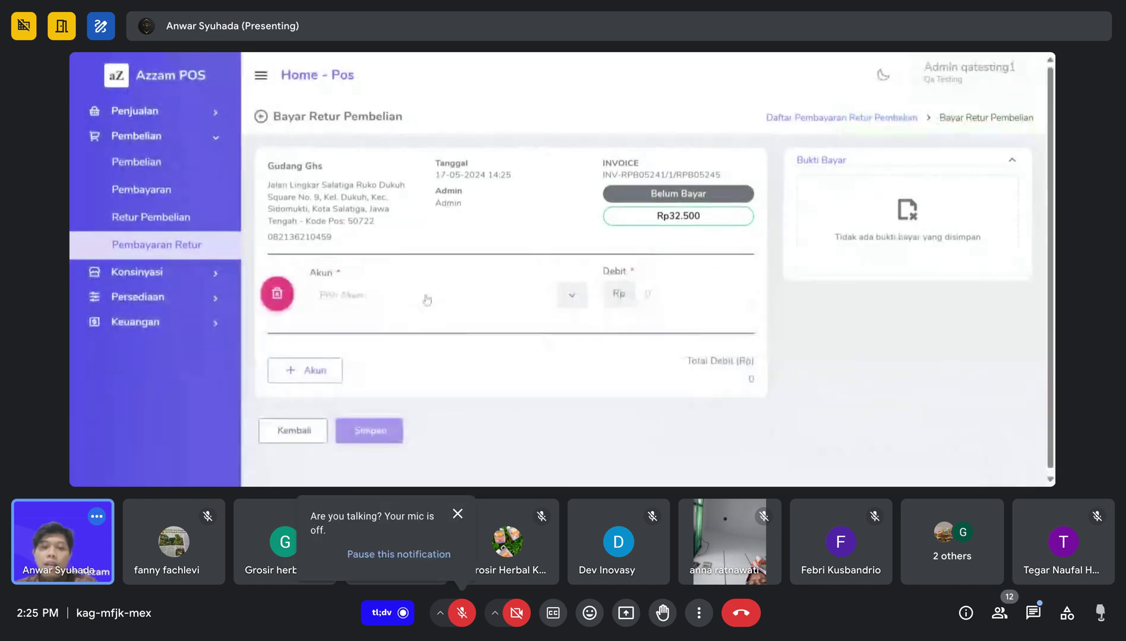
click(423, 297)
click(481, 193)
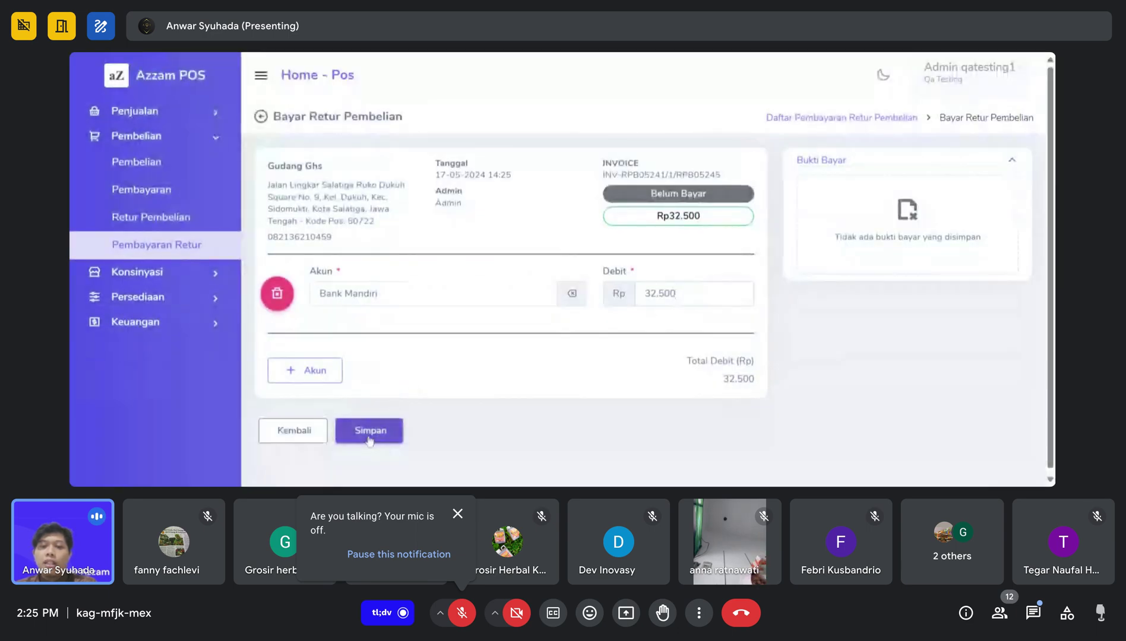
click(369, 438)
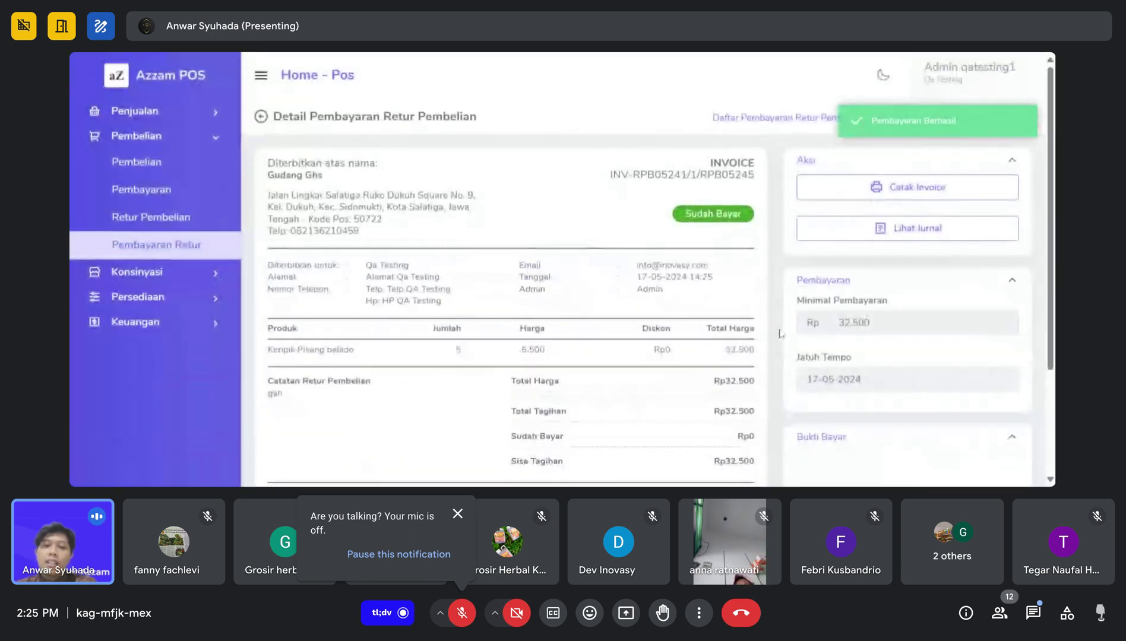
Review the paid return invoice and cancel its payment with the note "123"
scroll(593, 368, down, 4)
scroll(388, 403, up, 4)
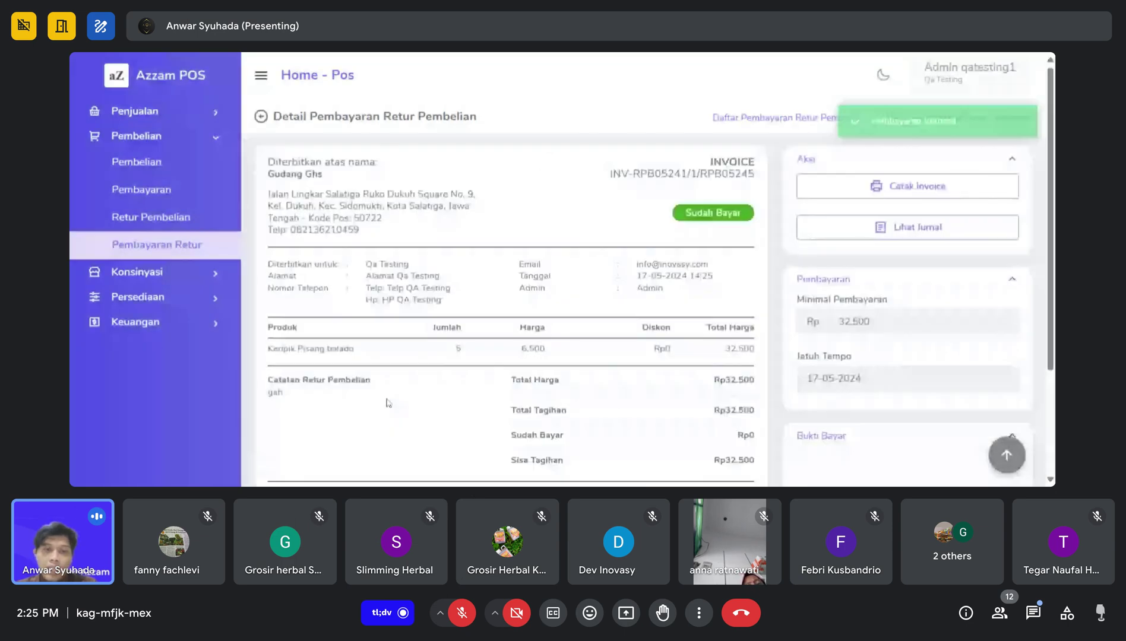
scroll(388, 403, down, 3)
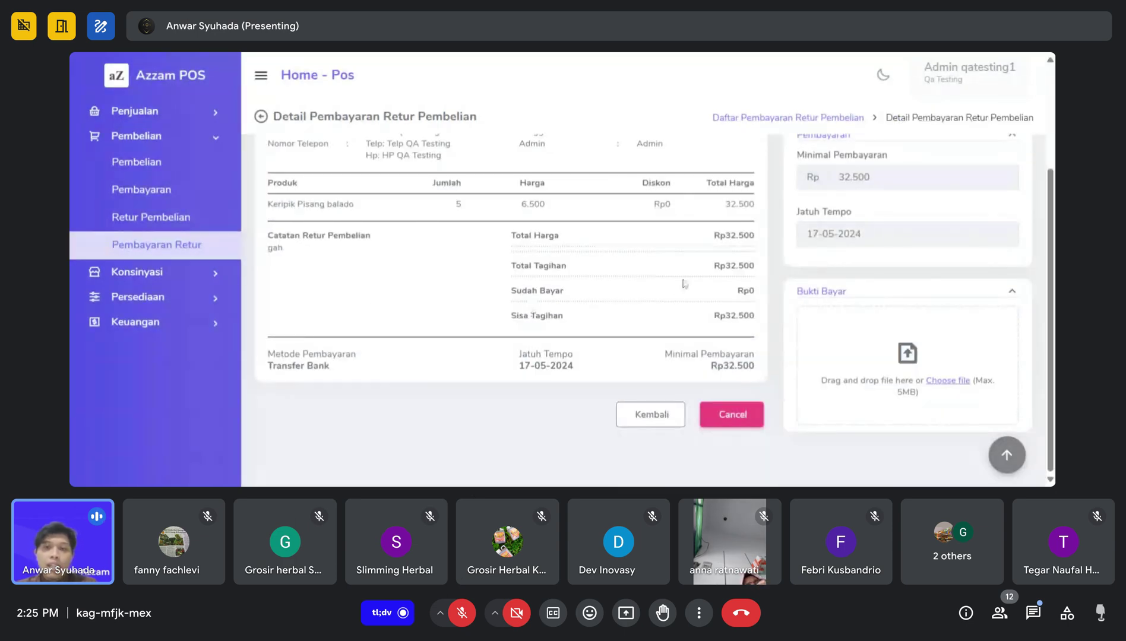
scroll(666, 285, up, 3)
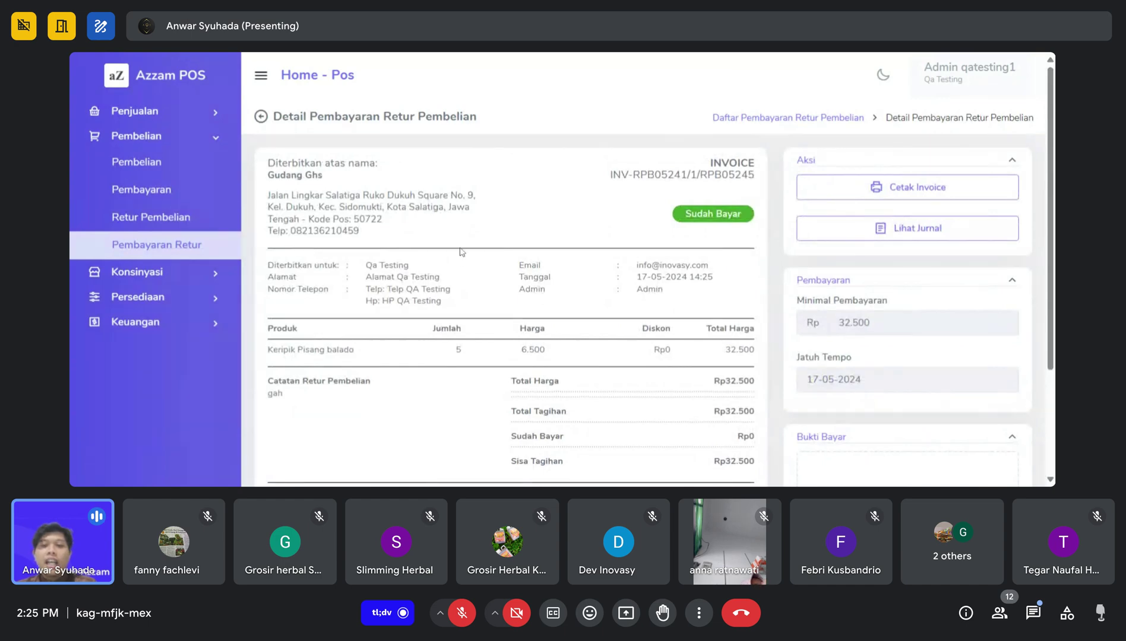
scroll(582, 297, down, 3)
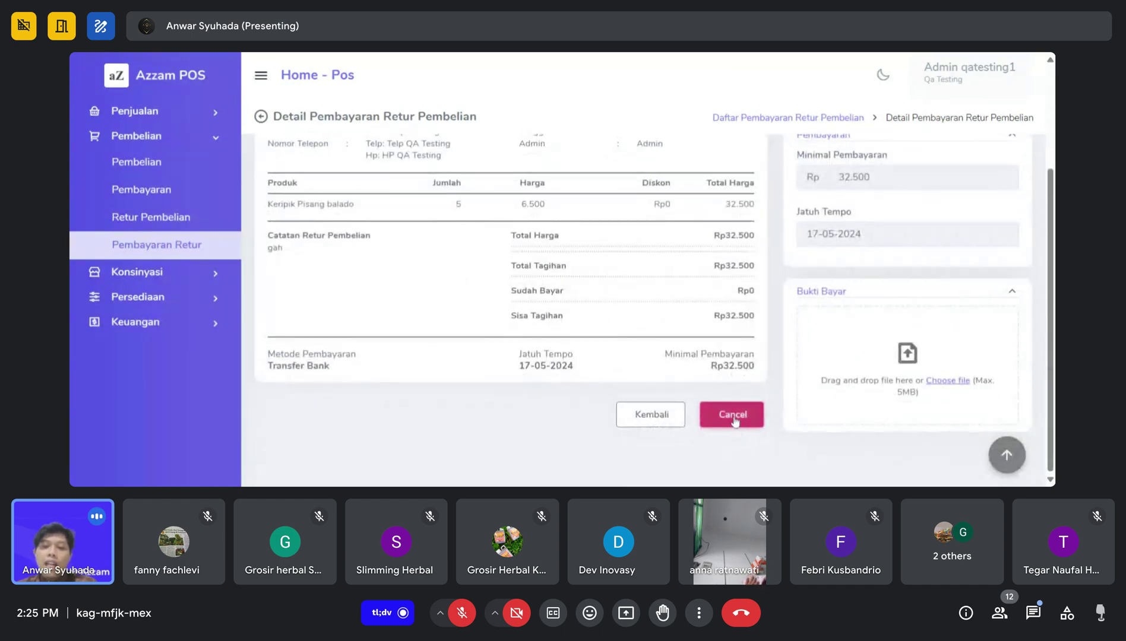
scroll(571, 249, up, 3)
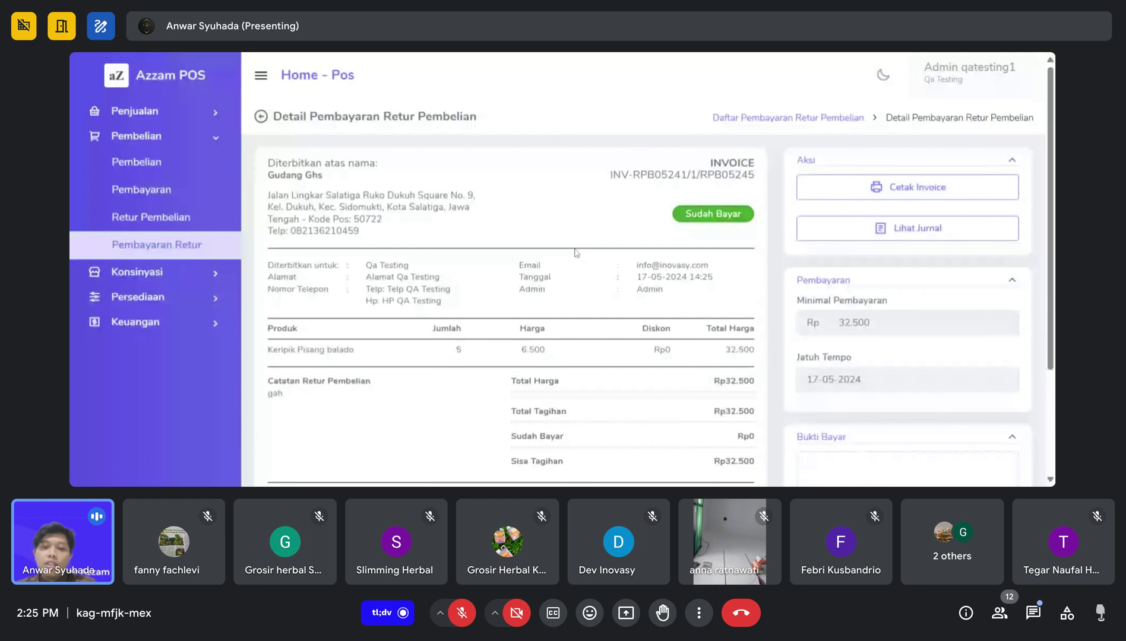
scroll(789, 416, down, 3)
click(742, 418)
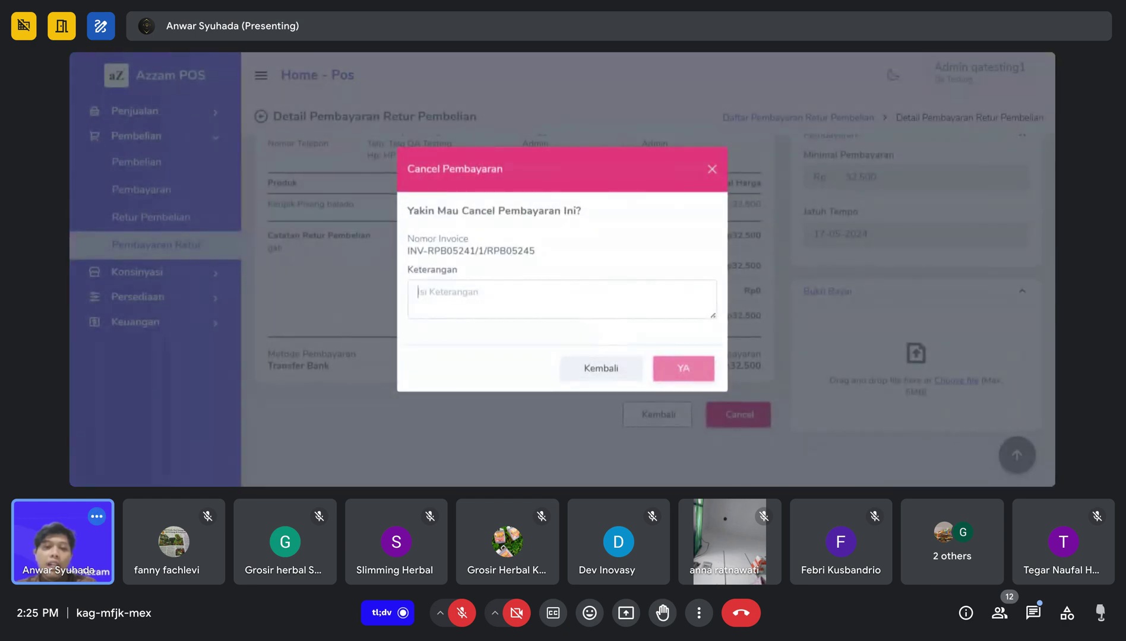
text(123)
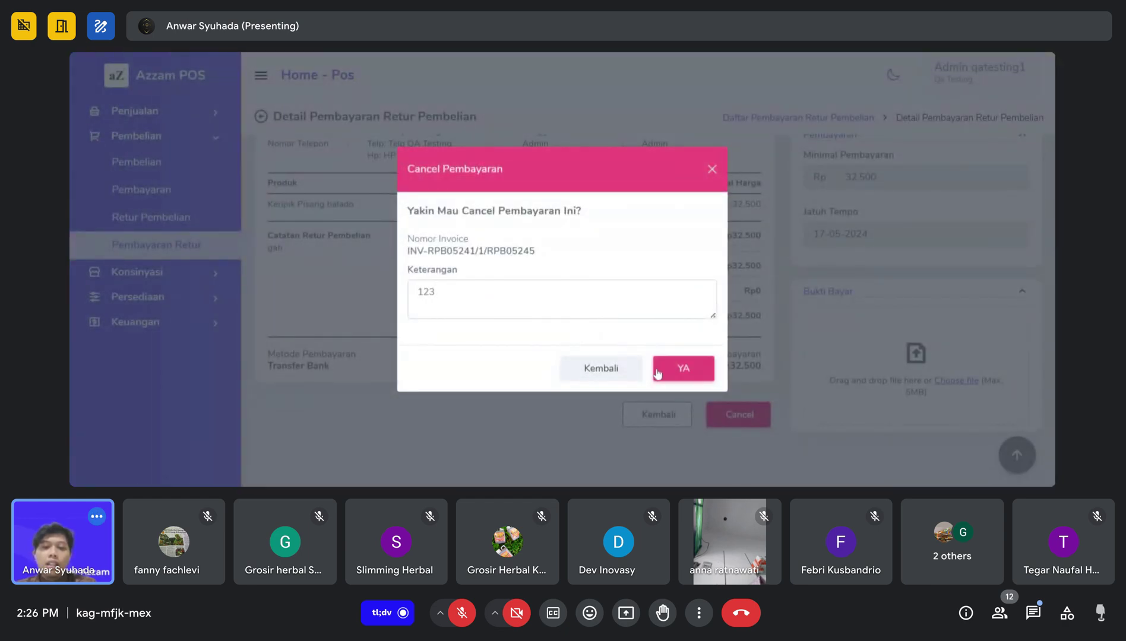
click(682, 372)
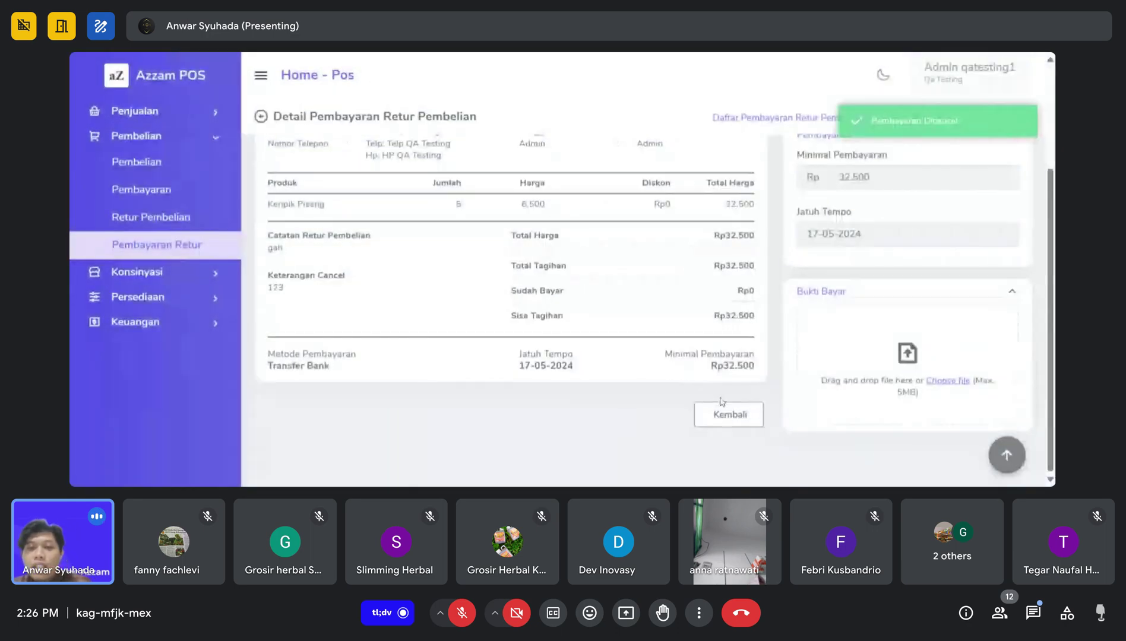
scroll(712, 414, up, 2)
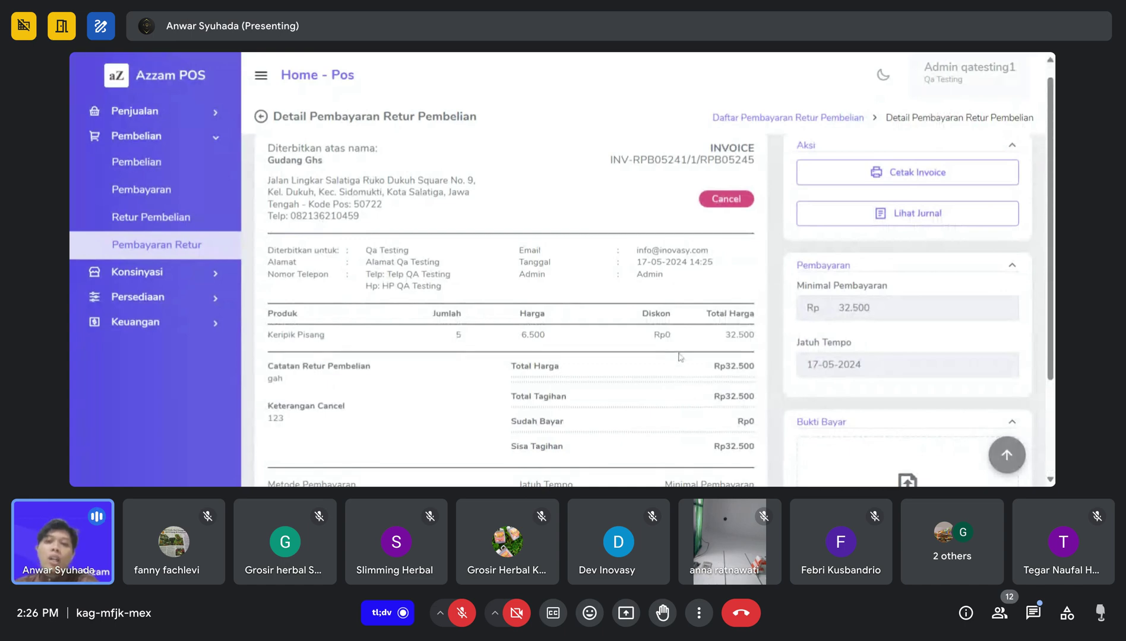
Open the refreshed stock card list (Kartu Stok) and filter it by the Gudang 1 warehouse
click(188, 298)
click(137, 267)
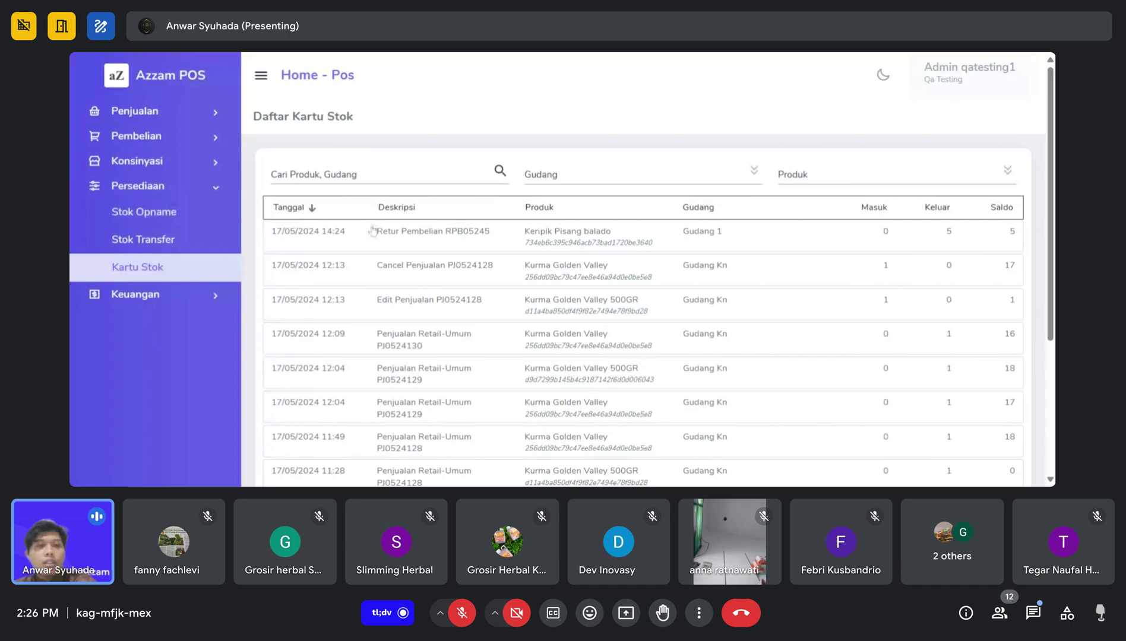
key(F5)
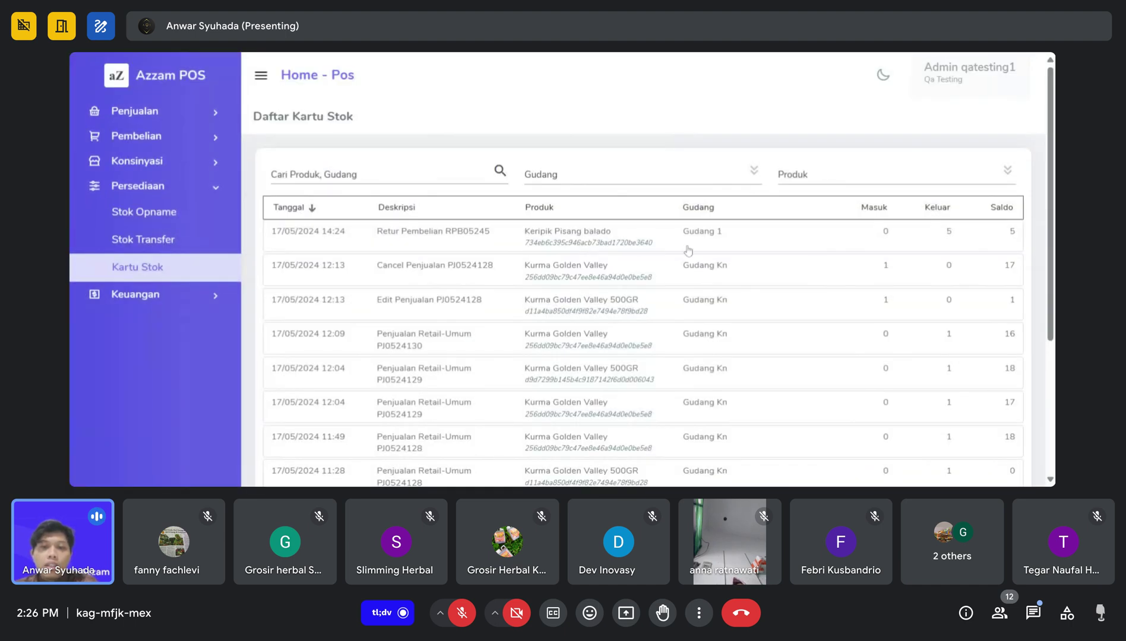
click(687, 177)
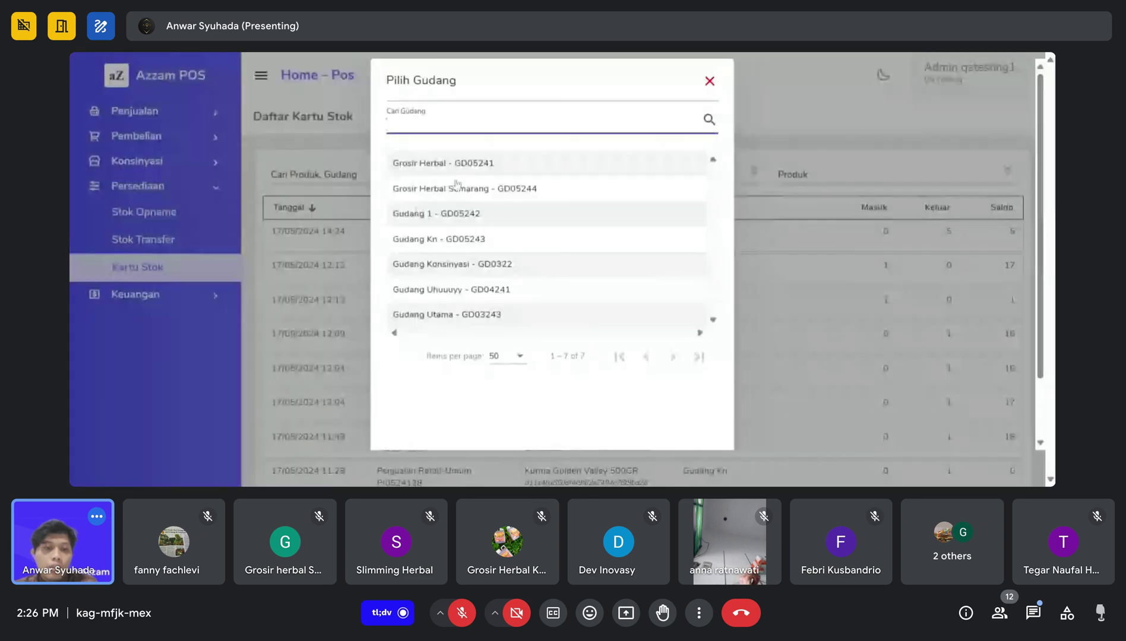
click(458, 214)
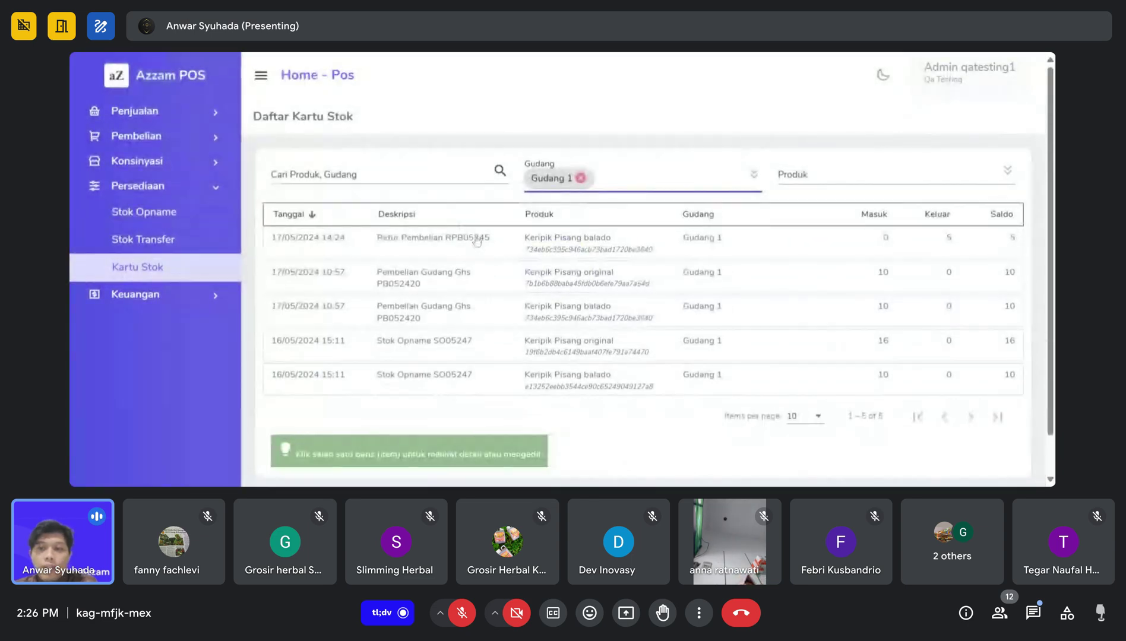
Open the completed Gudang Ghs purchase return from the purchase return list (Retur Pembelian)
click(159, 144)
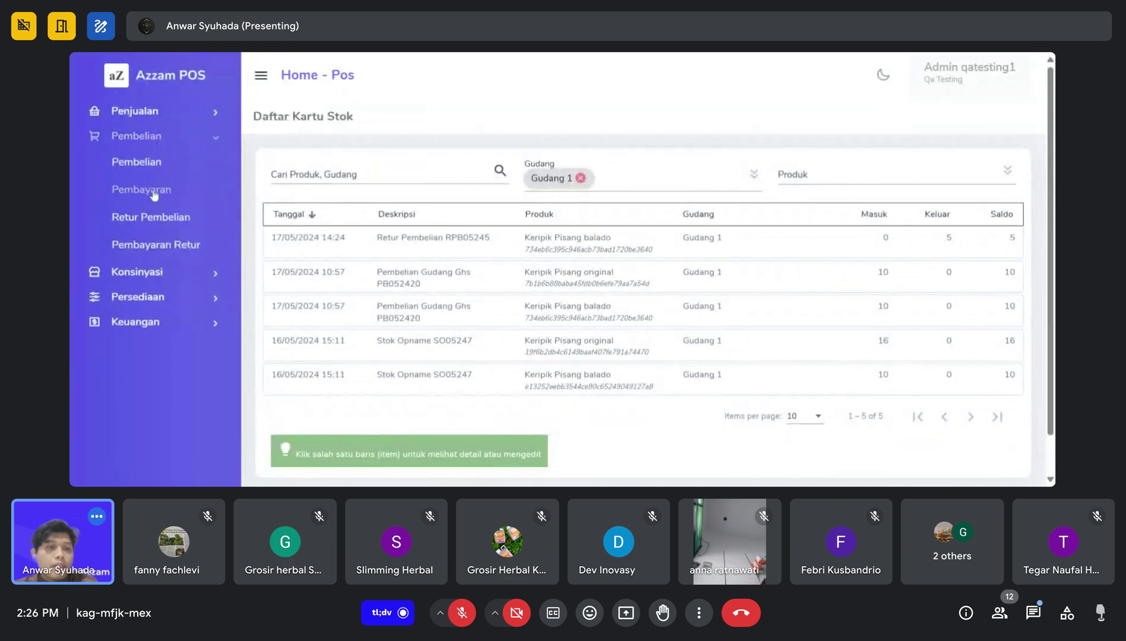
click(152, 189)
click(154, 168)
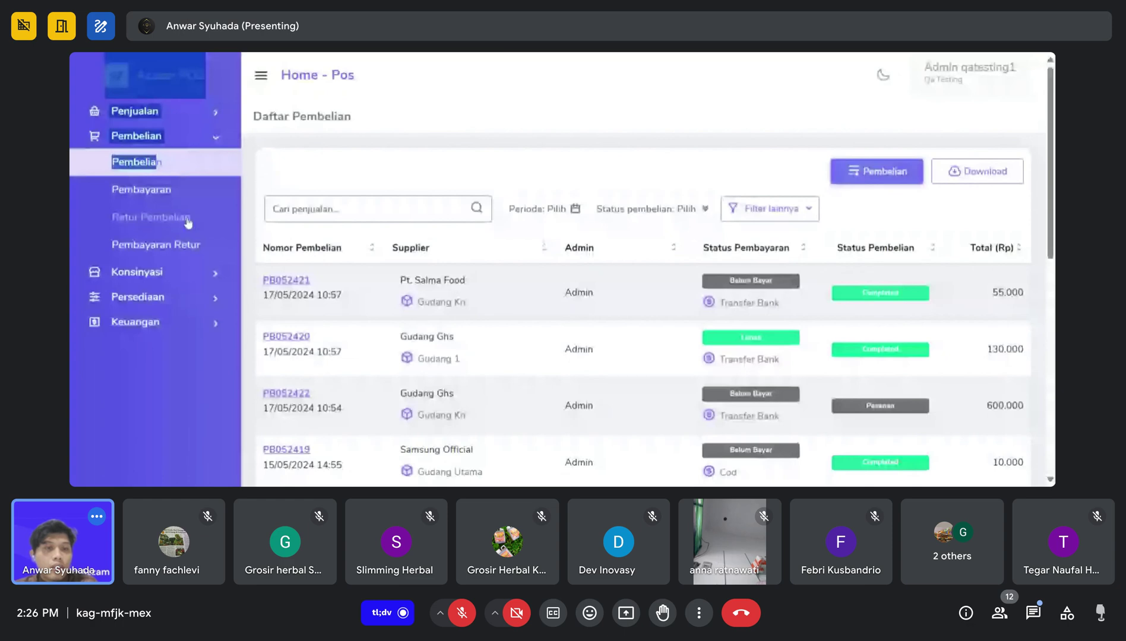
click(168, 191)
click(175, 173)
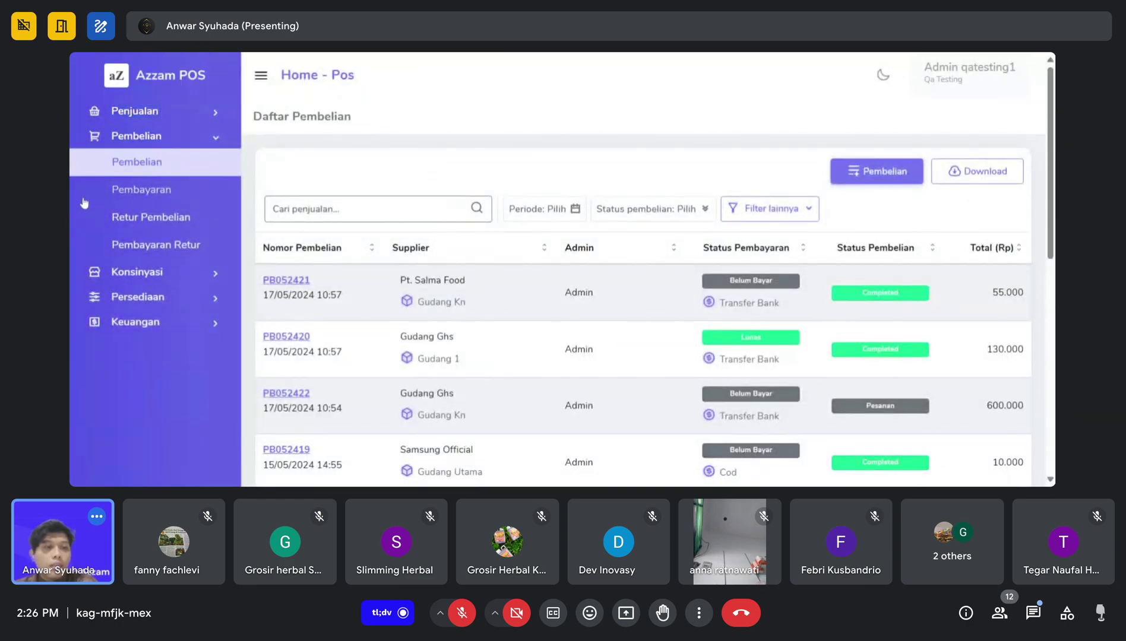
click(151, 218)
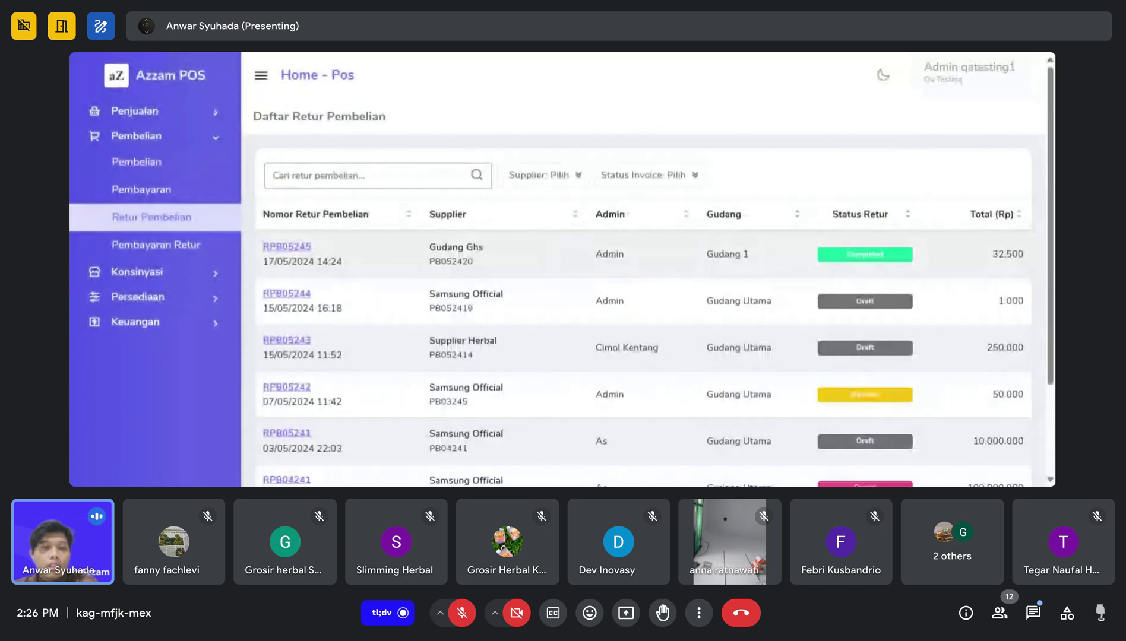
click(287, 247)
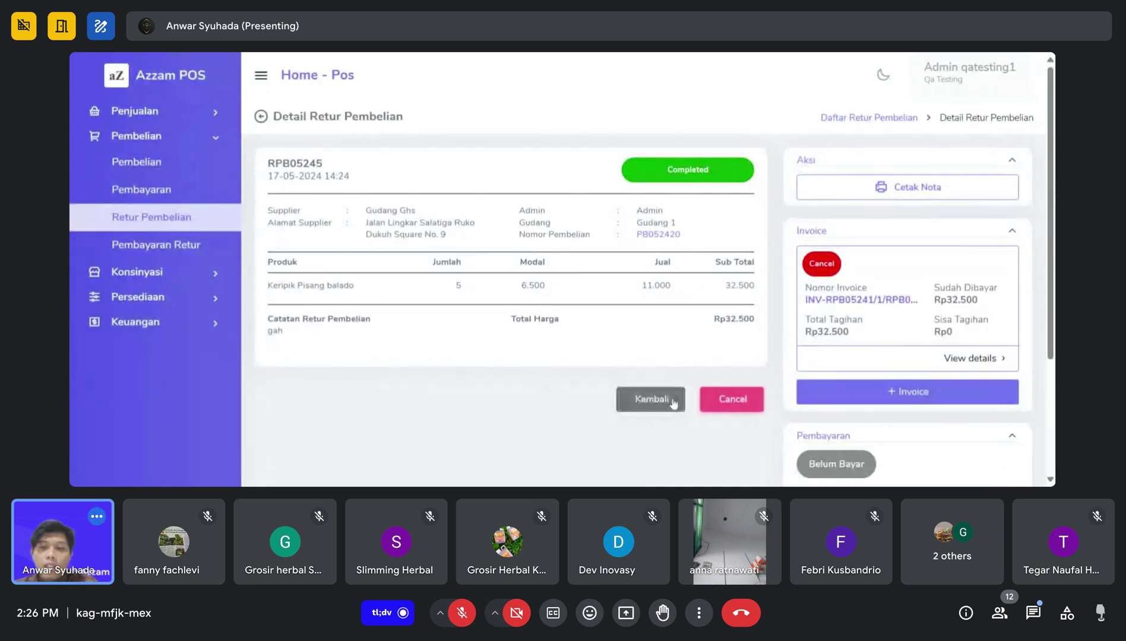
Cancel the Gudang Ghs purchase return, giving a short cancellation note
click(723, 406)
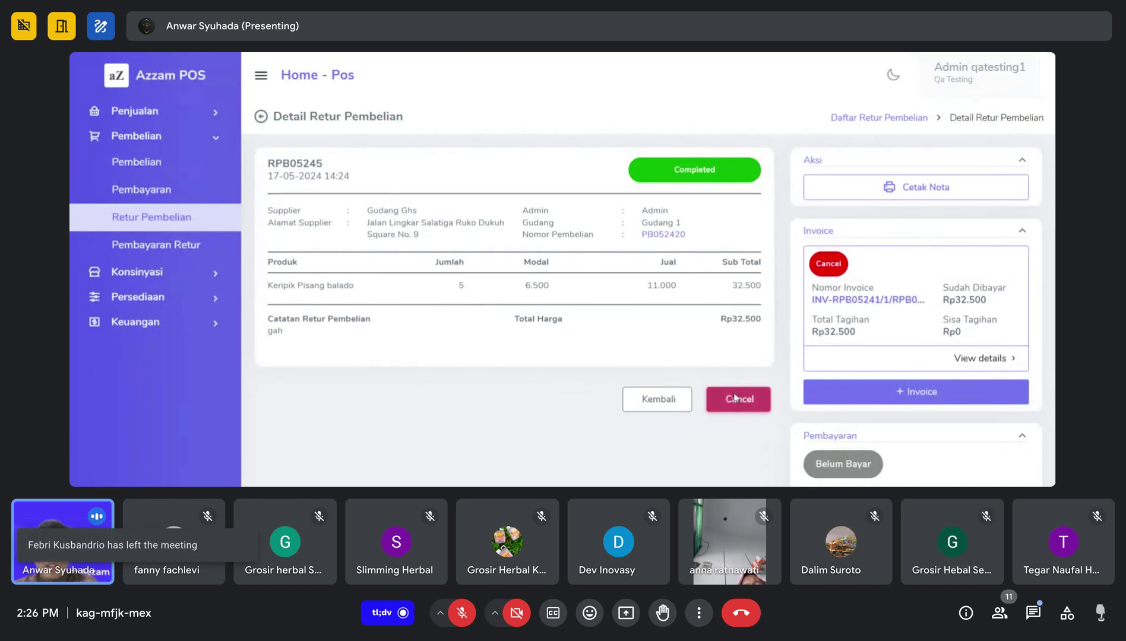
click(736, 399)
text(q)
click(692, 408)
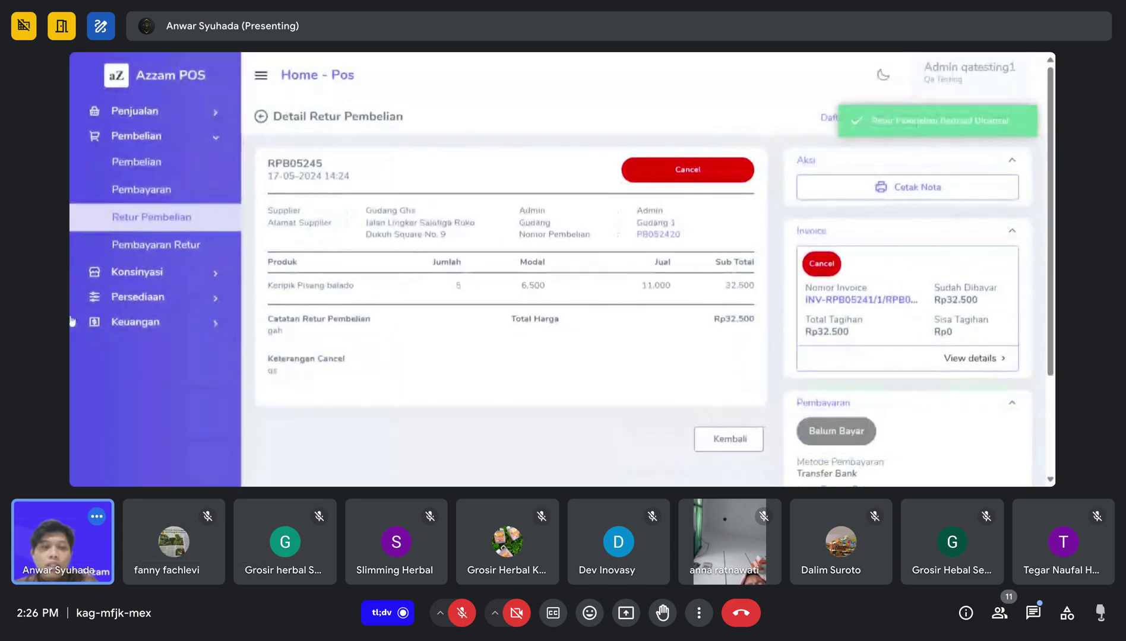
Check the Gudang 1 stock card for the cancelled return entry and balance of Keripik Pisang balado
click(178, 297)
click(152, 269)
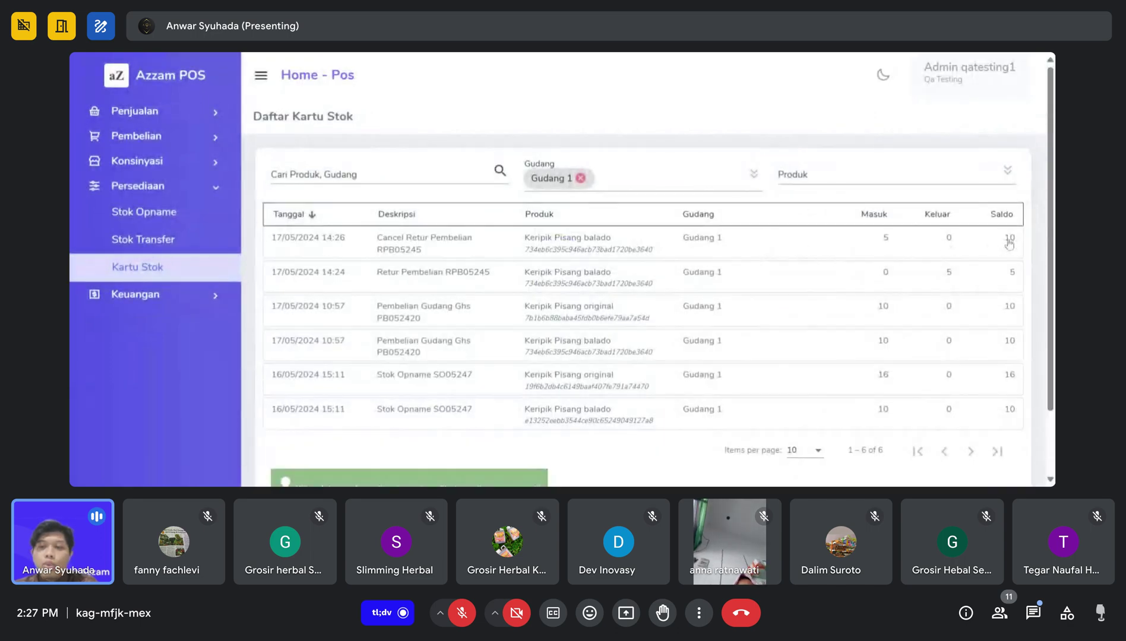
drag(1010, 243, 1002, 245)
click(882, 128)
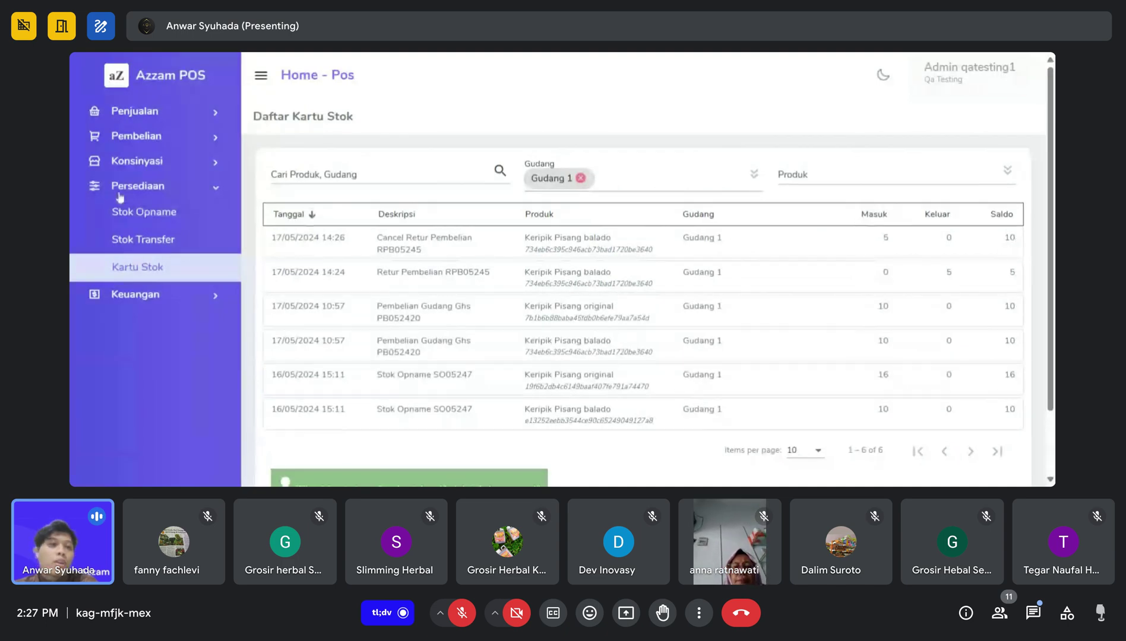
Clear the Gudang 1 stock card filter and inspect the additional filters on the purchase list (Daftar Pembelian)
click(180, 140)
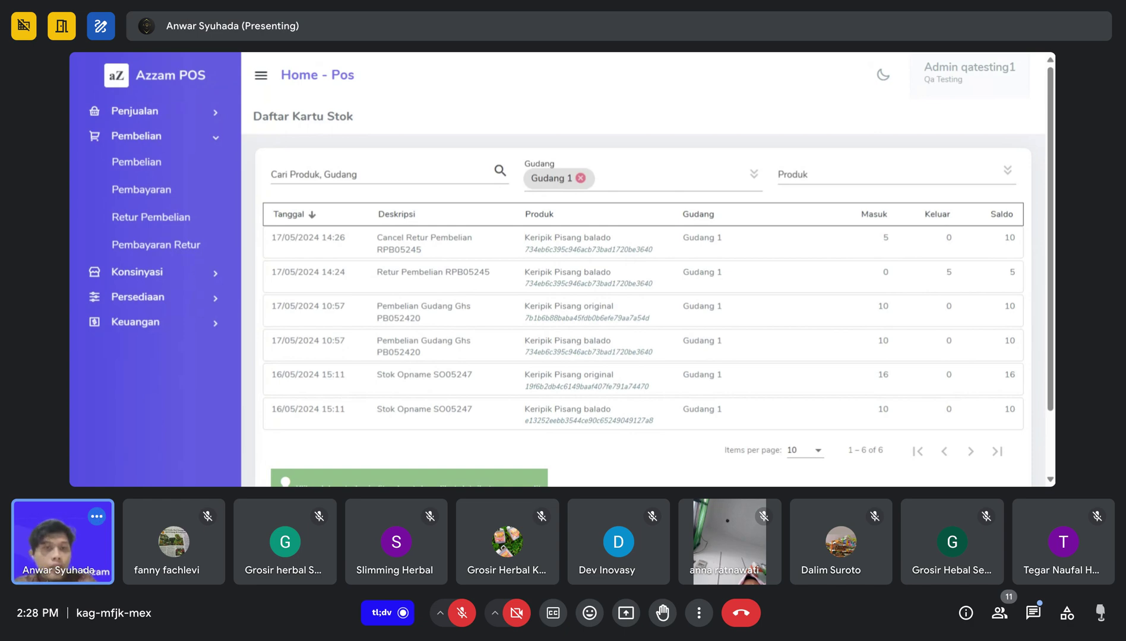
click(580, 178)
click(167, 173)
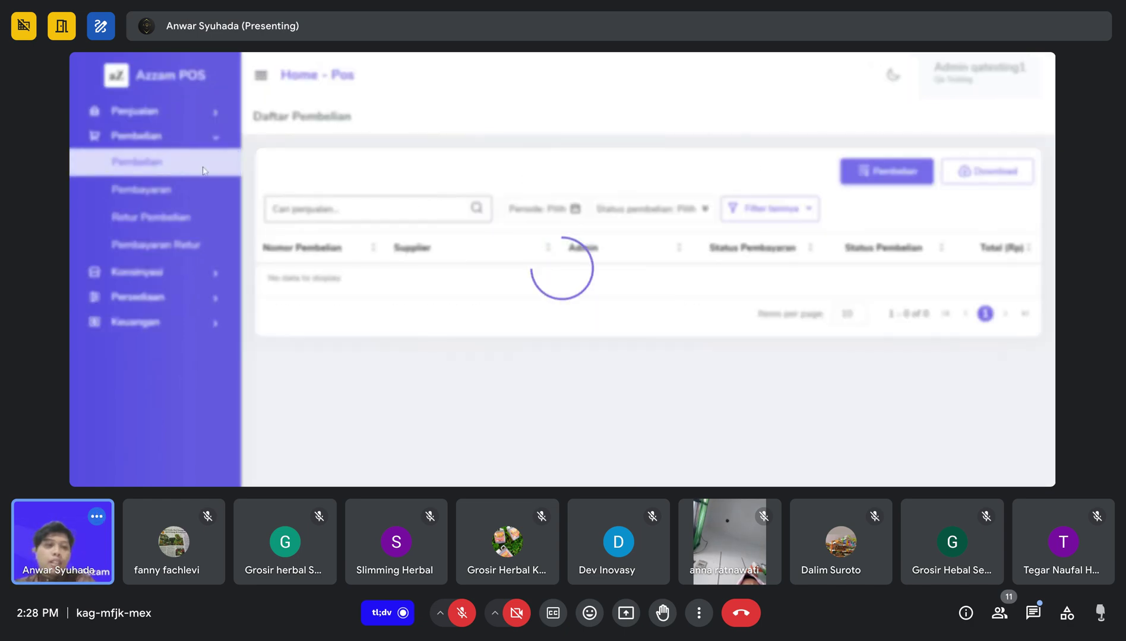
click(772, 209)
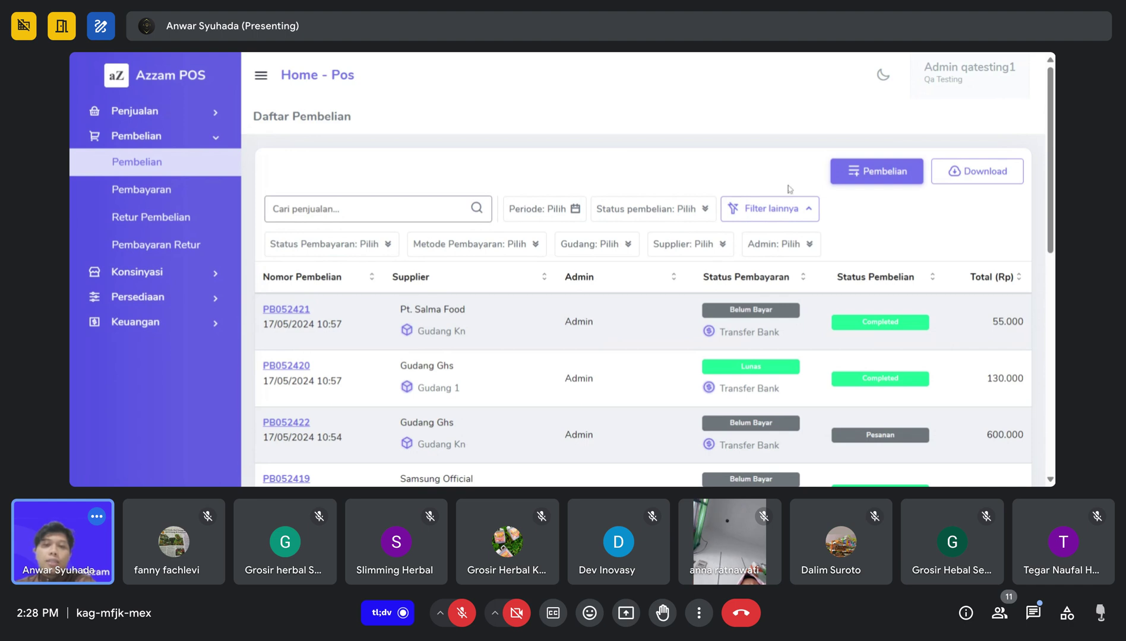
click(802, 215)
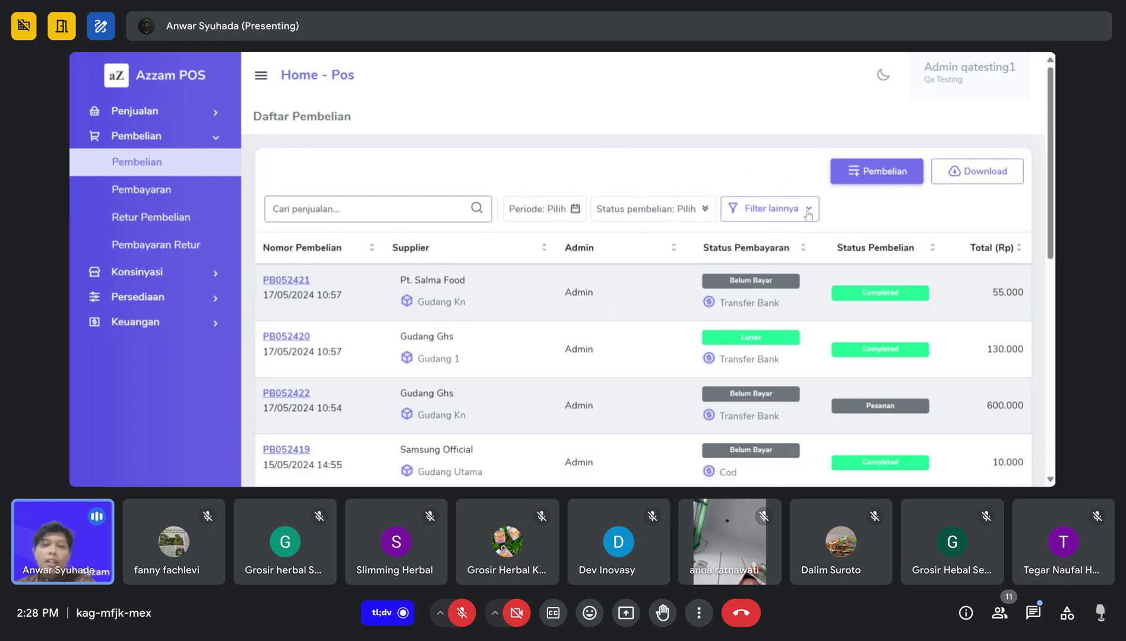
Filter the purchase list to the period 17/05/2024 - 17/05/2024 and review the matching purchases
click(575, 217)
click(502, 296)
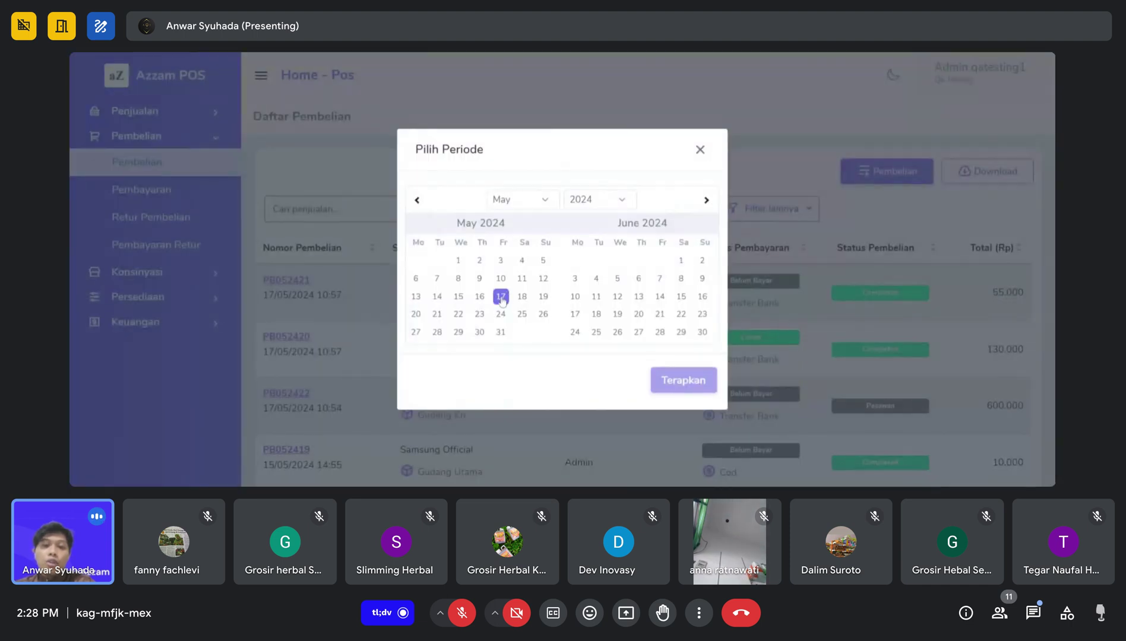
click(502, 296)
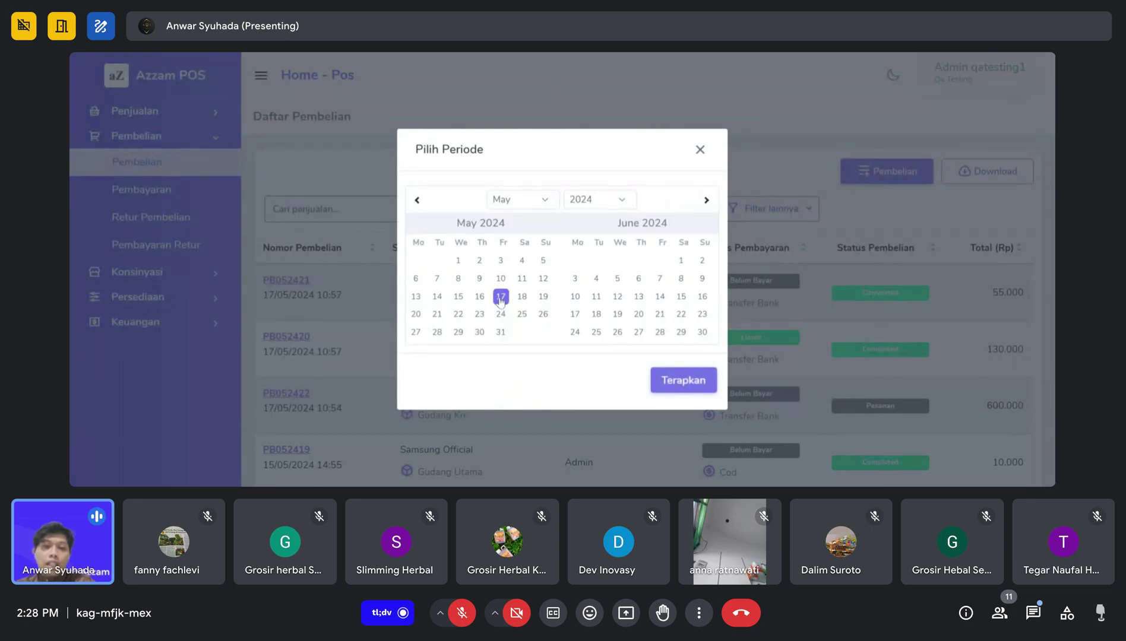
click(683, 380)
scroll(624, 306, down, 1)
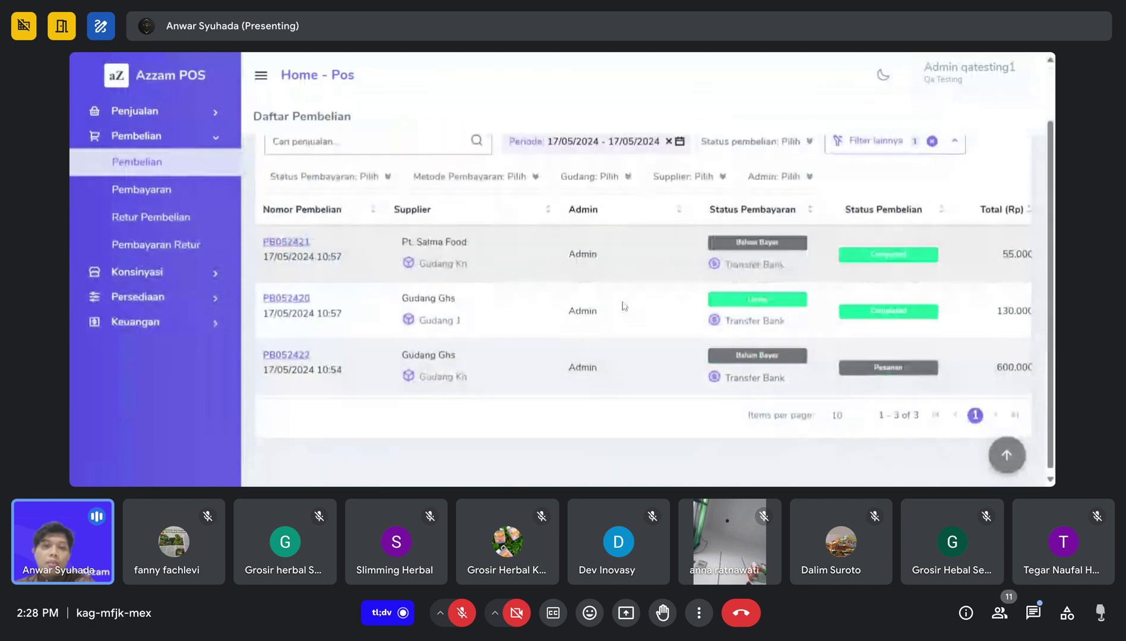
scroll(633, 300, up, 1)
scroll(636, 297, down, 1)
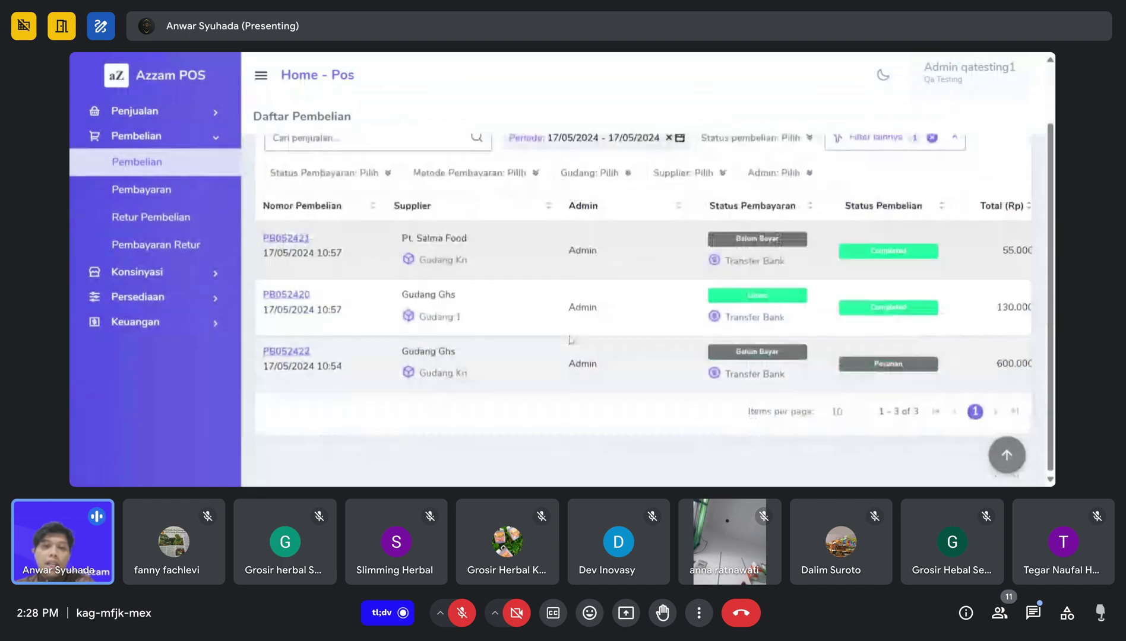
scroll(567, 249, up, 1)
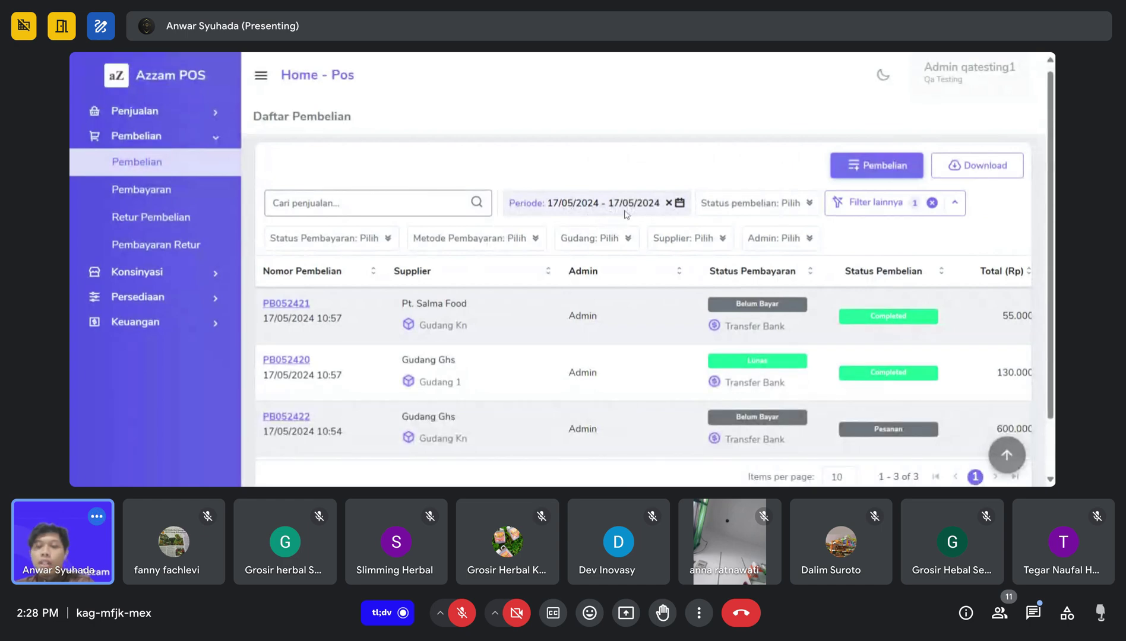
scroll(647, 365, down, 1)
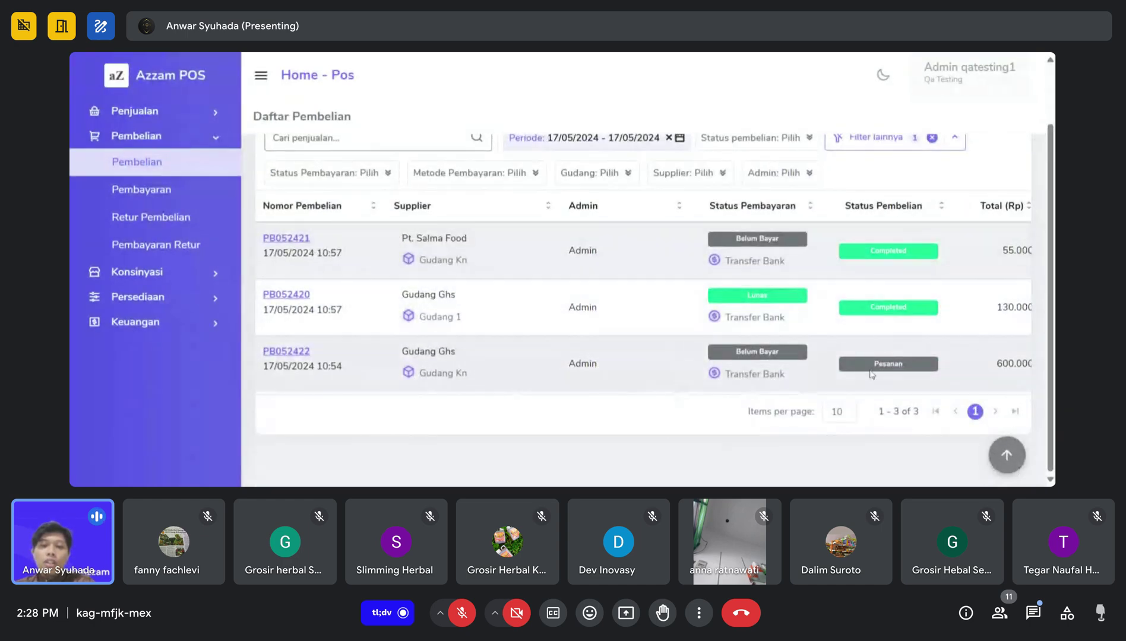
scroll(696, 352, up, 1)
scroll(696, 310, down, 1)
scroll(696, 351, up, 1)
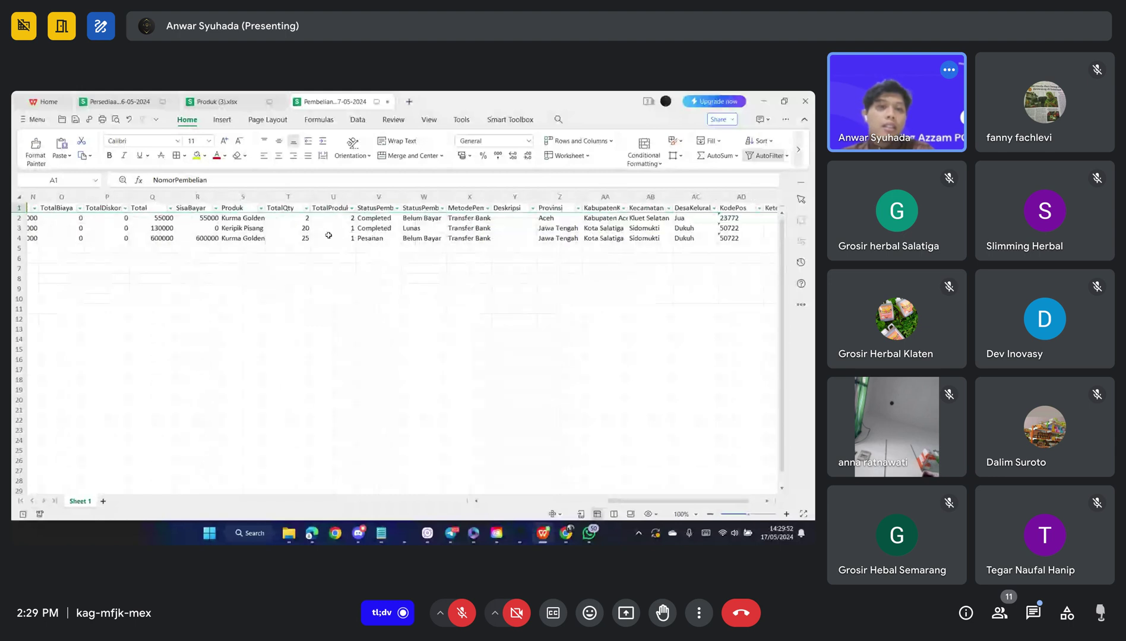
Examine the product, quantity and amount columns of the Keripik Pisang purchase row in the exported purchase spreadsheet
click(291, 228)
key(Left)
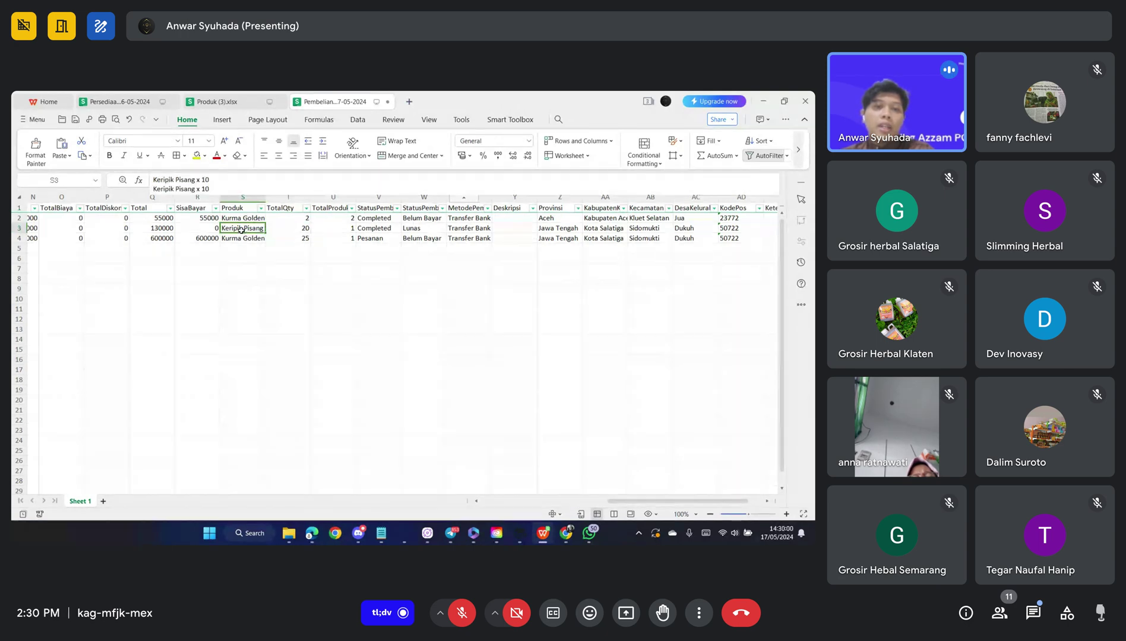
key(Right)
key(Left)
key(Right)
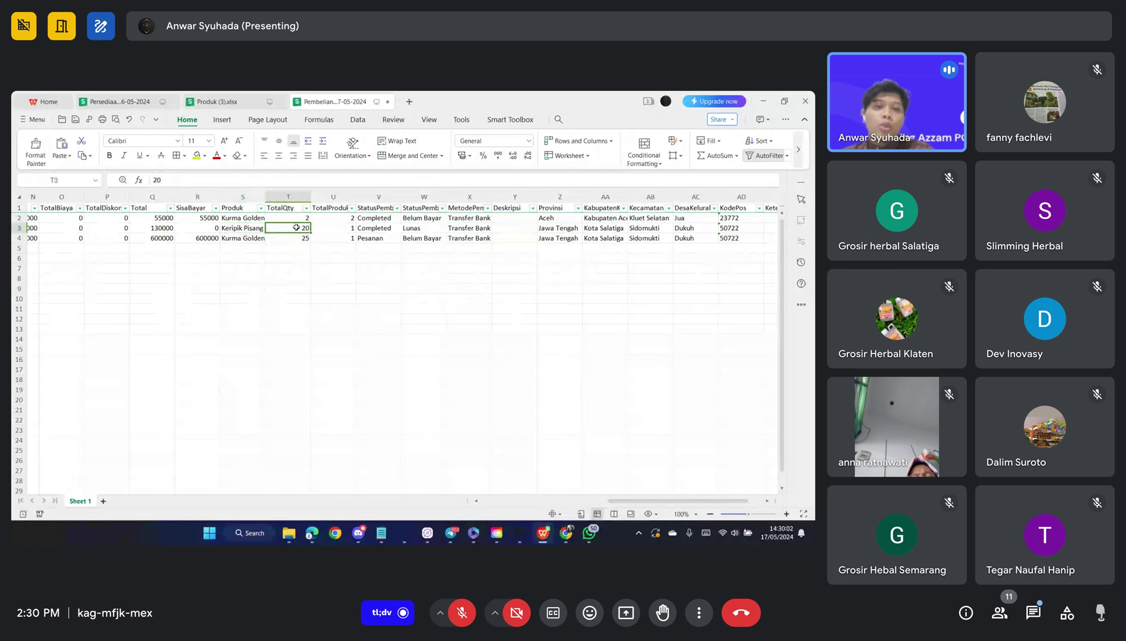
scroll(306, 250, left, 2)
scroll(333, 255, left, 3)
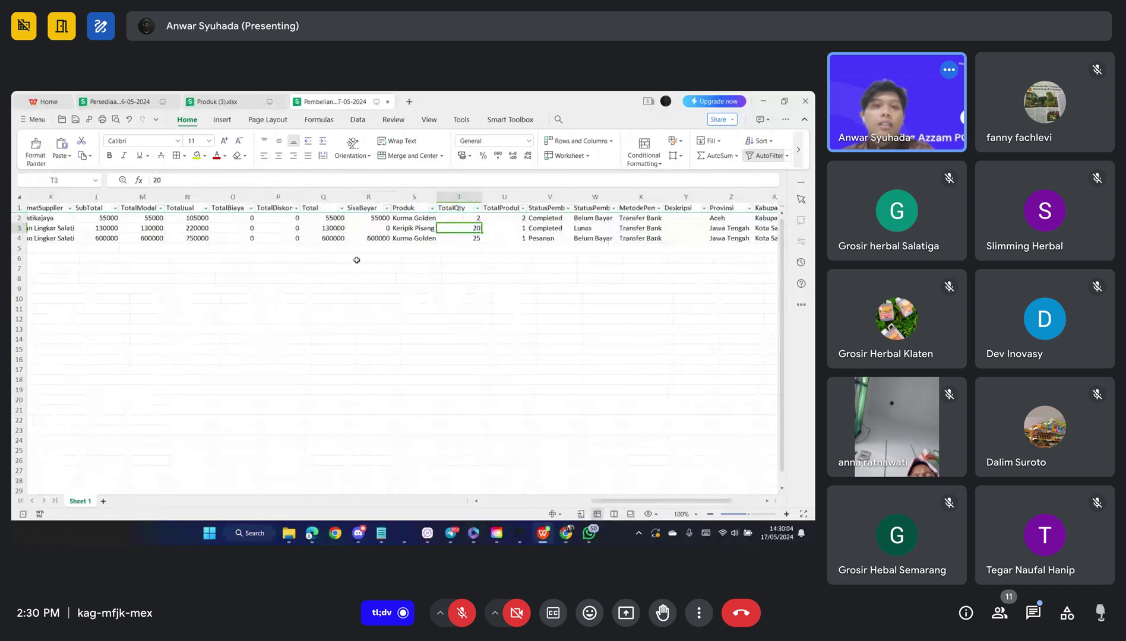
Put the spreadsheet away, switch back to Azzam POS and open the product purchase report (Pembelian Produk) from the reports module
click(763, 101)
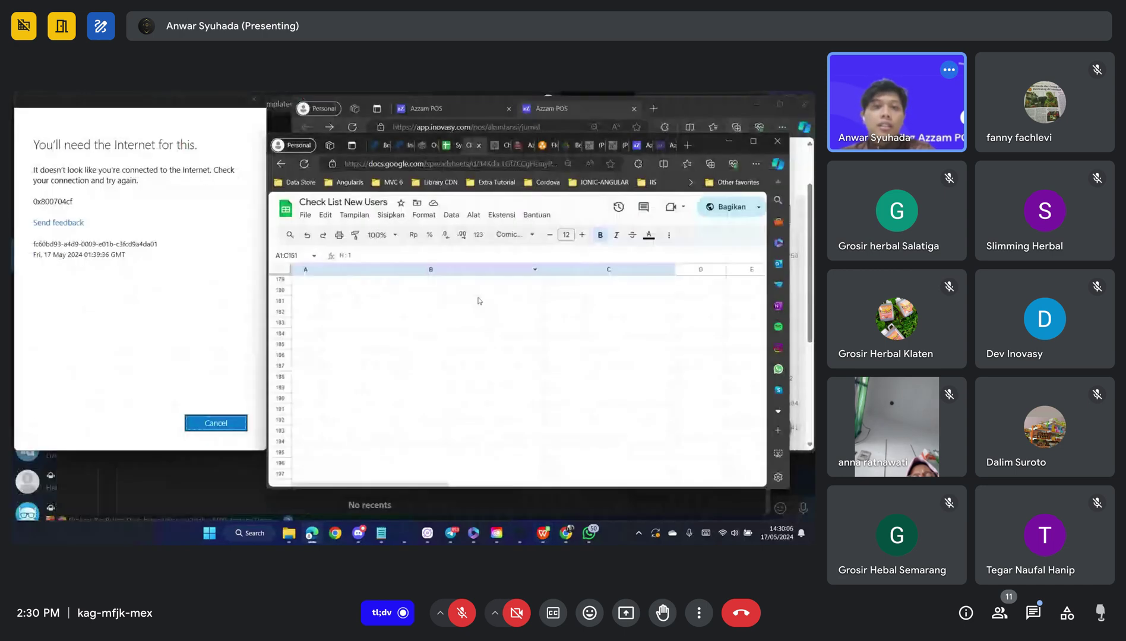
key(ctrl+super+Right)
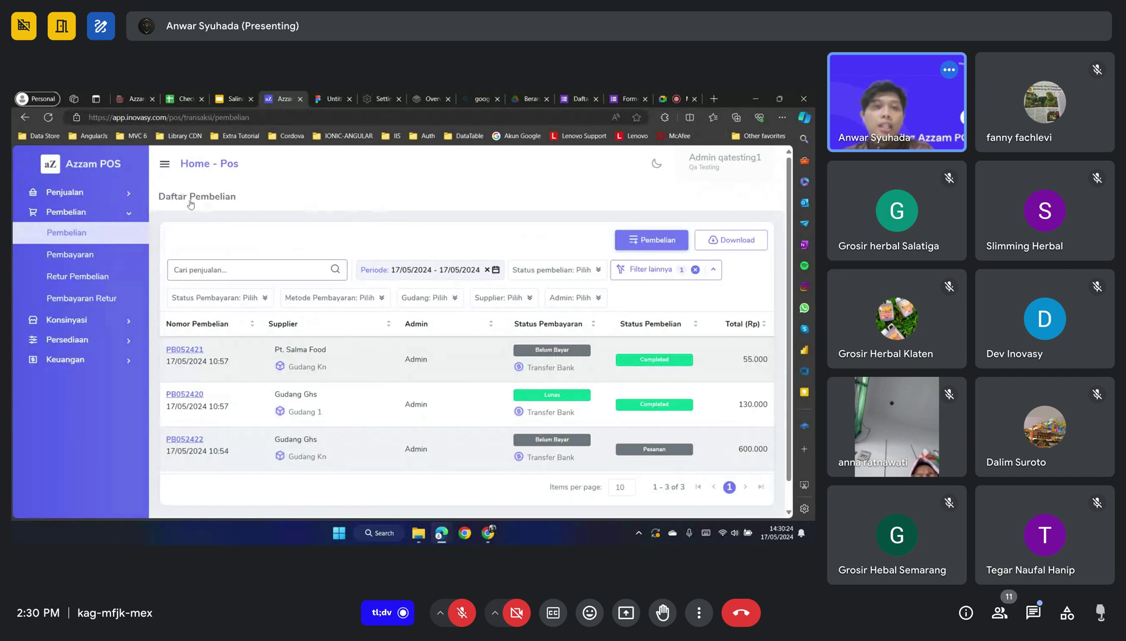
click(92, 165)
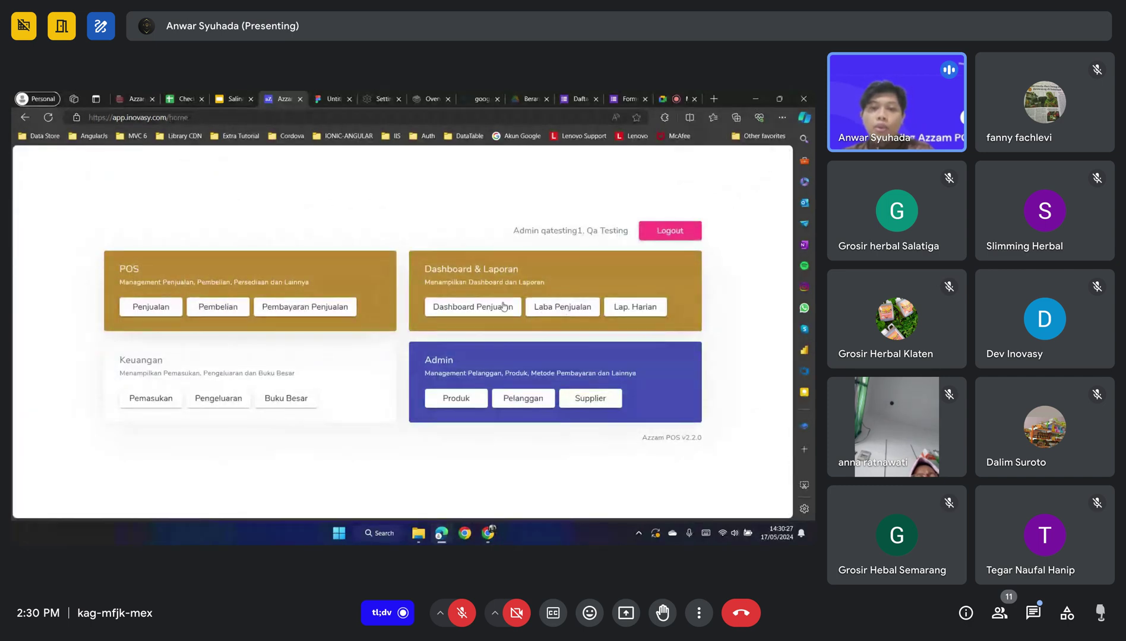
click(549, 313)
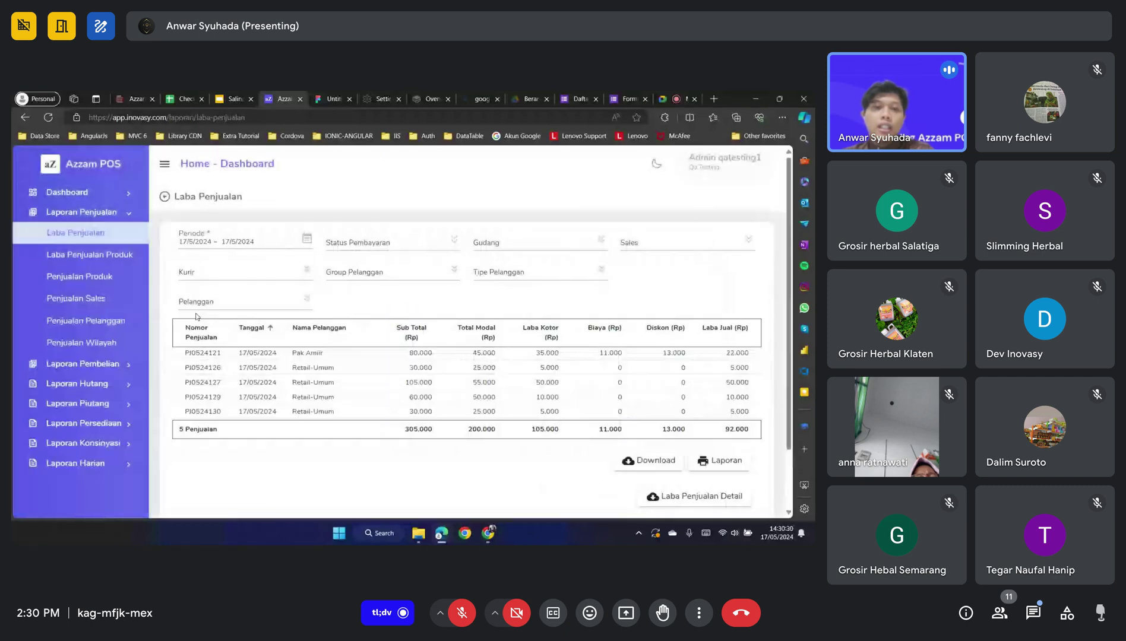
click(128, 369)
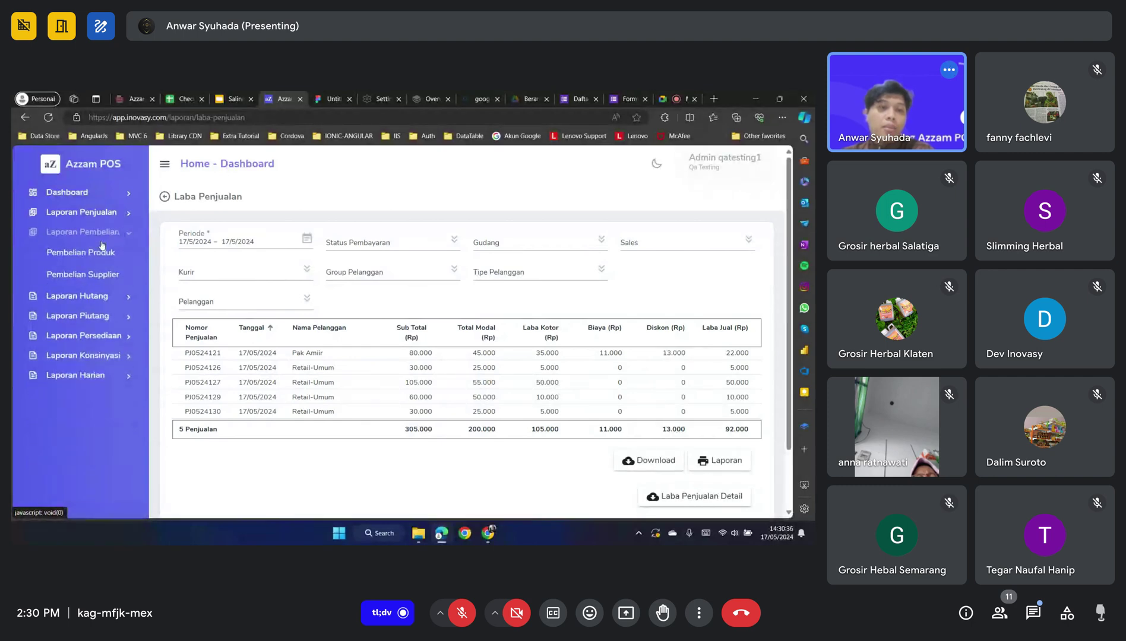
click(59, 255)
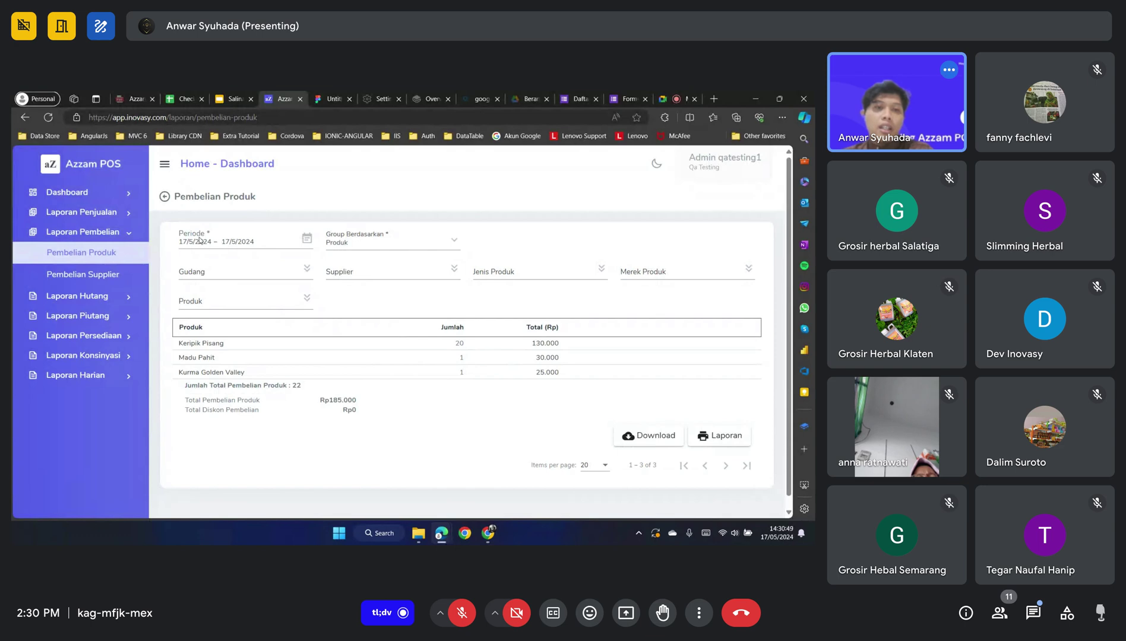
Set the product purchase report's period to 1/5/2024 – 17/5/2024 and review the product rows and their totals
click(309, 239)
click(257, 318)
click(298, 359)
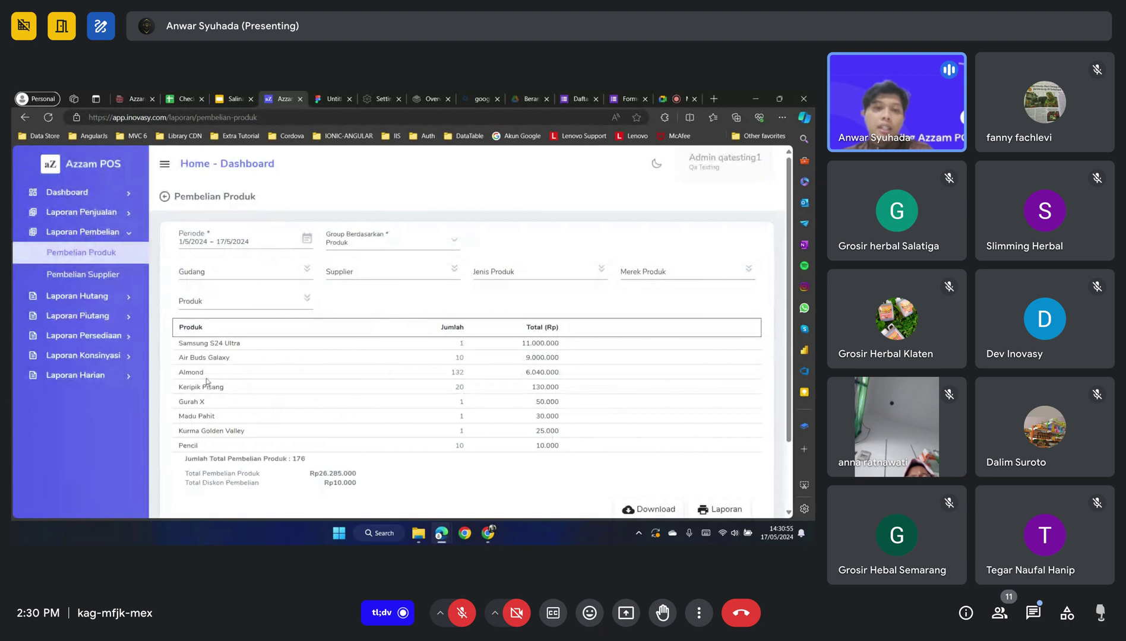
scroll(328, 342, down, 1)
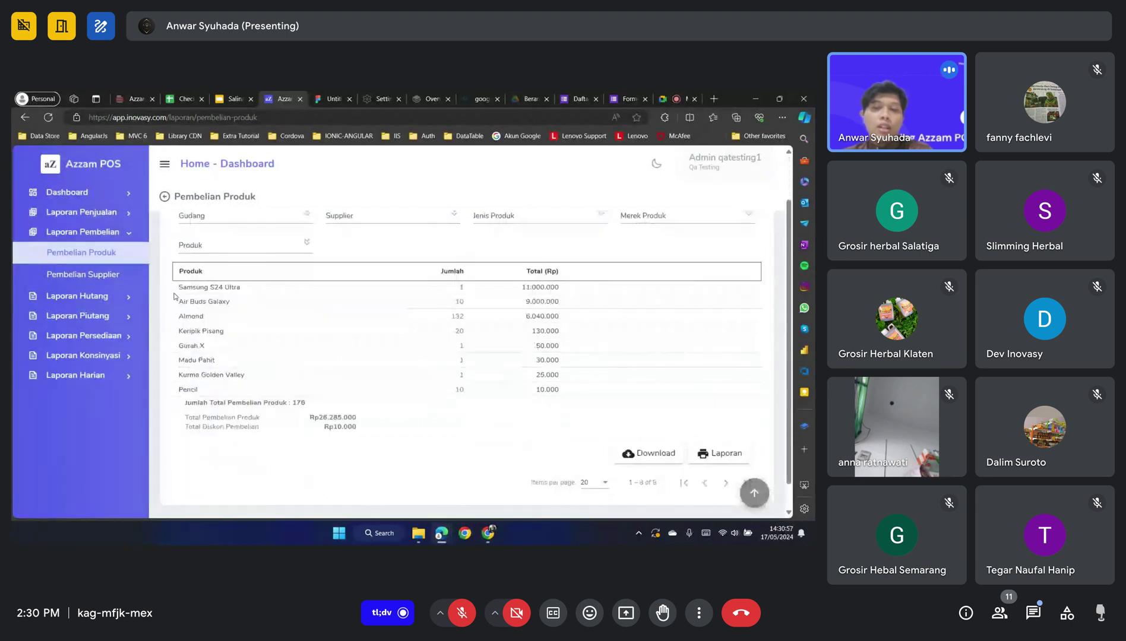
mouse_move(179, 290)
mouse_down()
mouse_move(333, 341)
mouse_move(427, 393)
mouse_move(607, 407)
mouse_move(604, 395)
mouse_up()
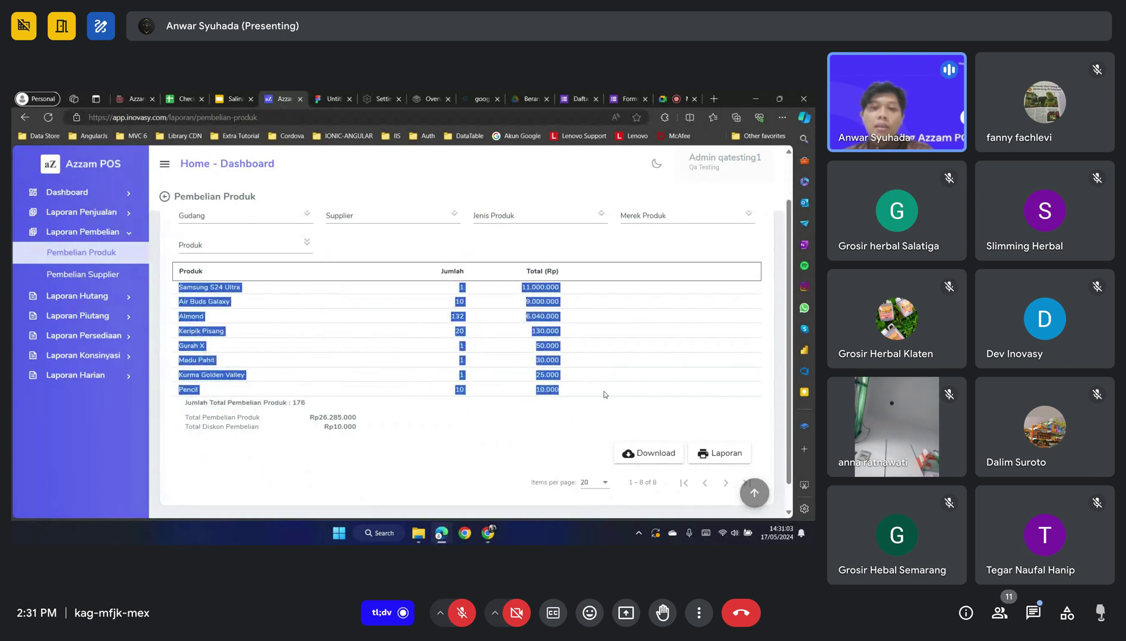
click(494, 427)
scroll(636, 414, up, 1)
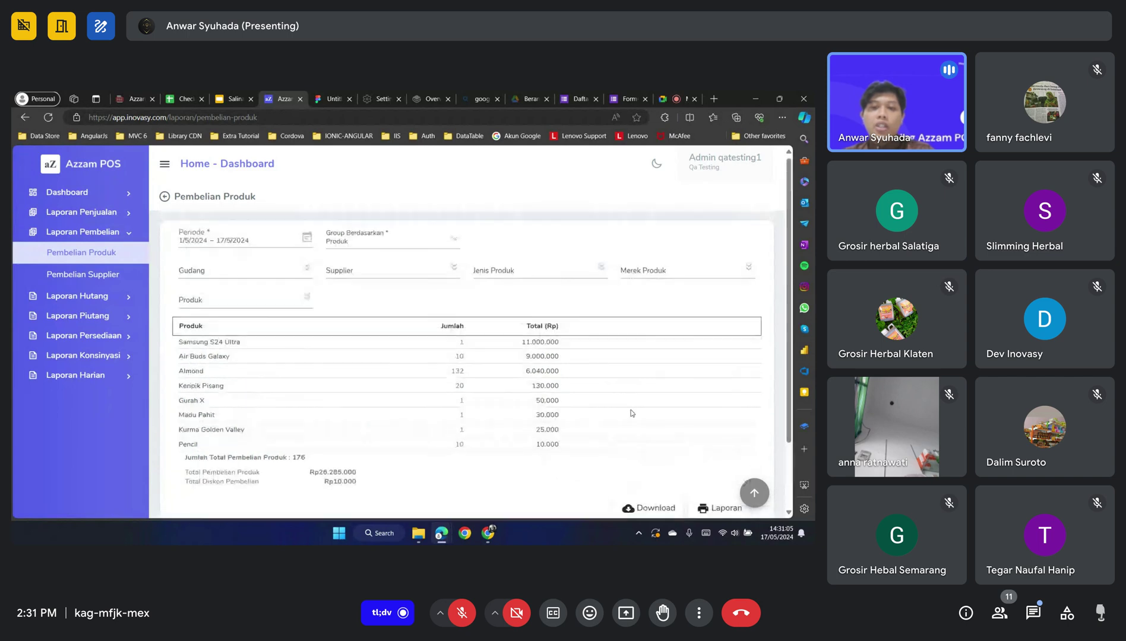
Preview the printable version of the product purchase report and close it without printing
scroll(635, 413, down, 2)
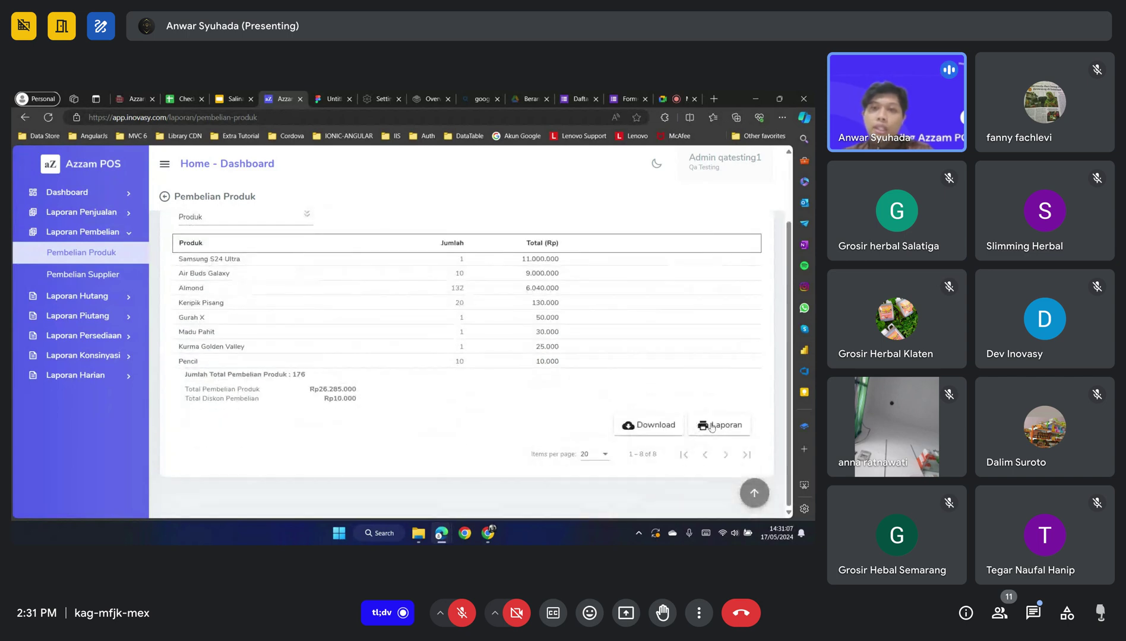
click(712, 426)
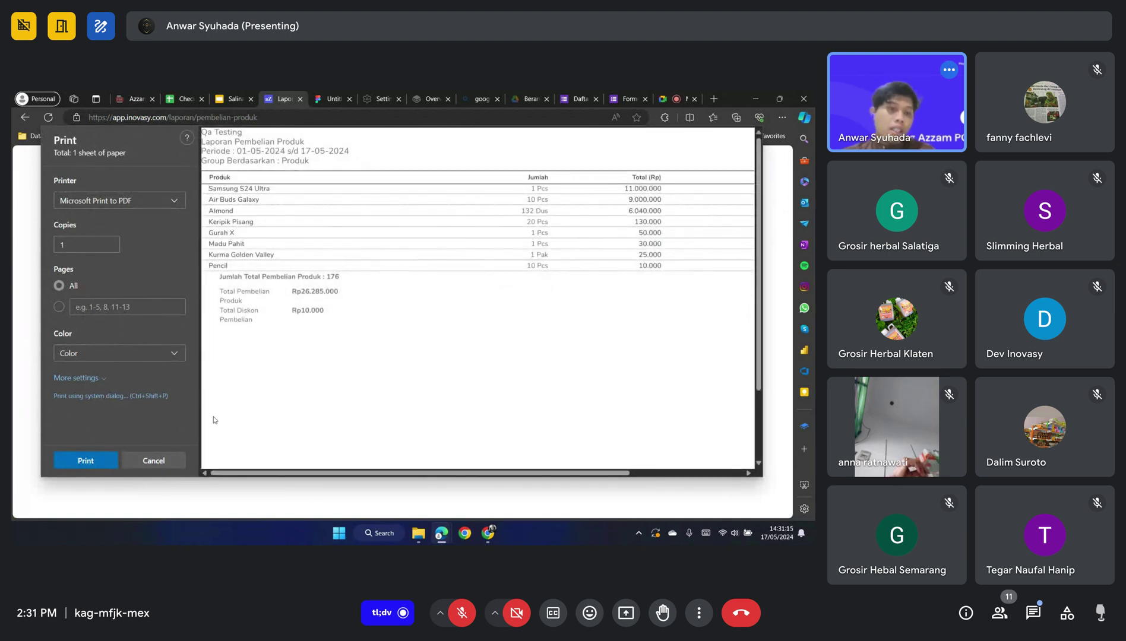
click(154, 461)
Review the quantities and purchase totals per product, along with the filters available in the product purchase report
scroll(594, 416, down, 2)
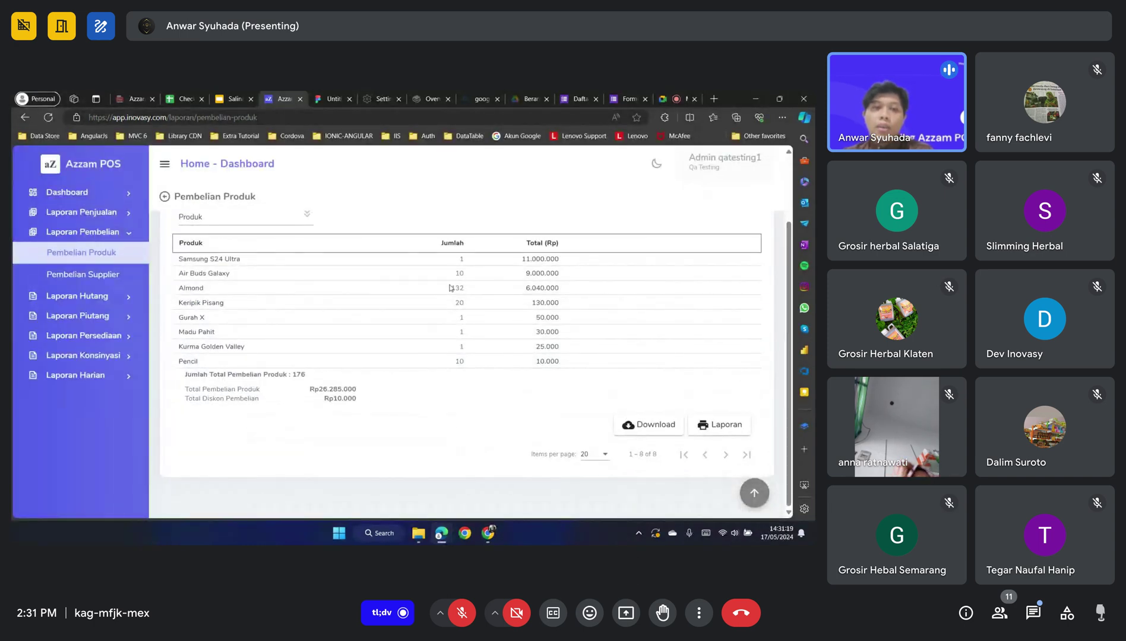
scroll(530, 340, up, 1)
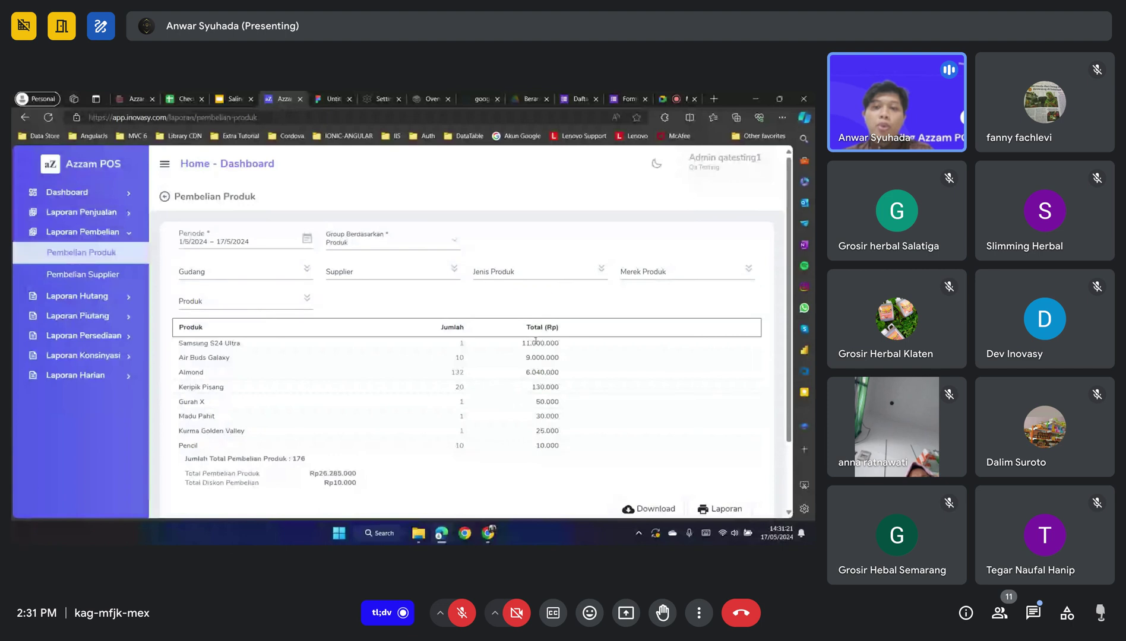
scroll(535, 340, down, 1)
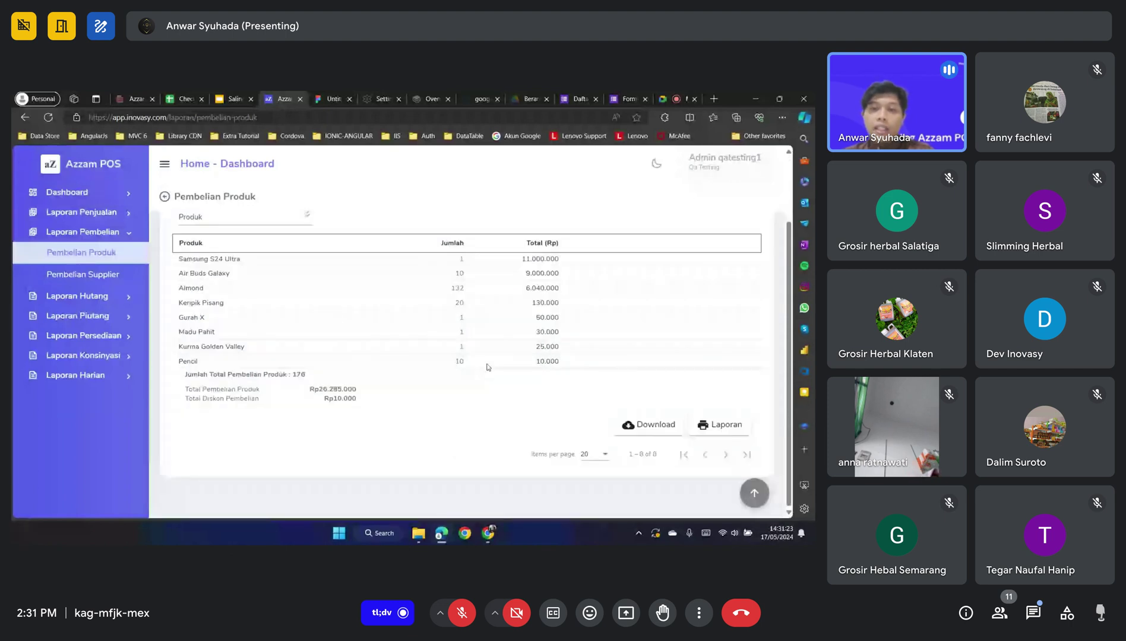
scroll(452, 330, up, 1)
scroll(365, 371, up, 1)
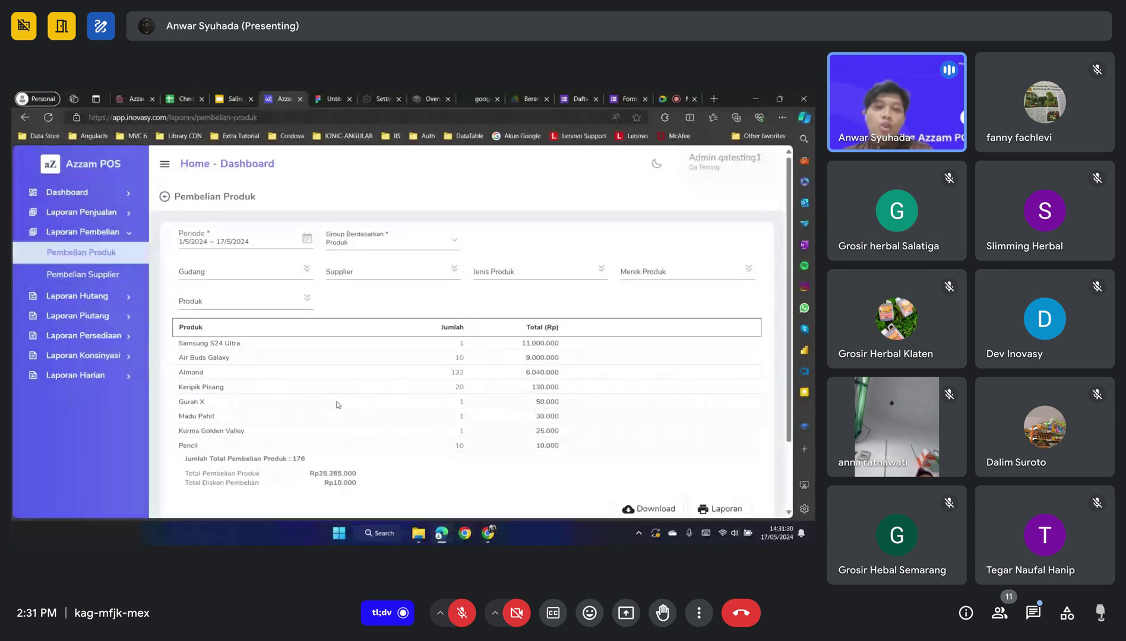
scroll(337, 403, down, 1)
scroll(337, 404, up, 1)
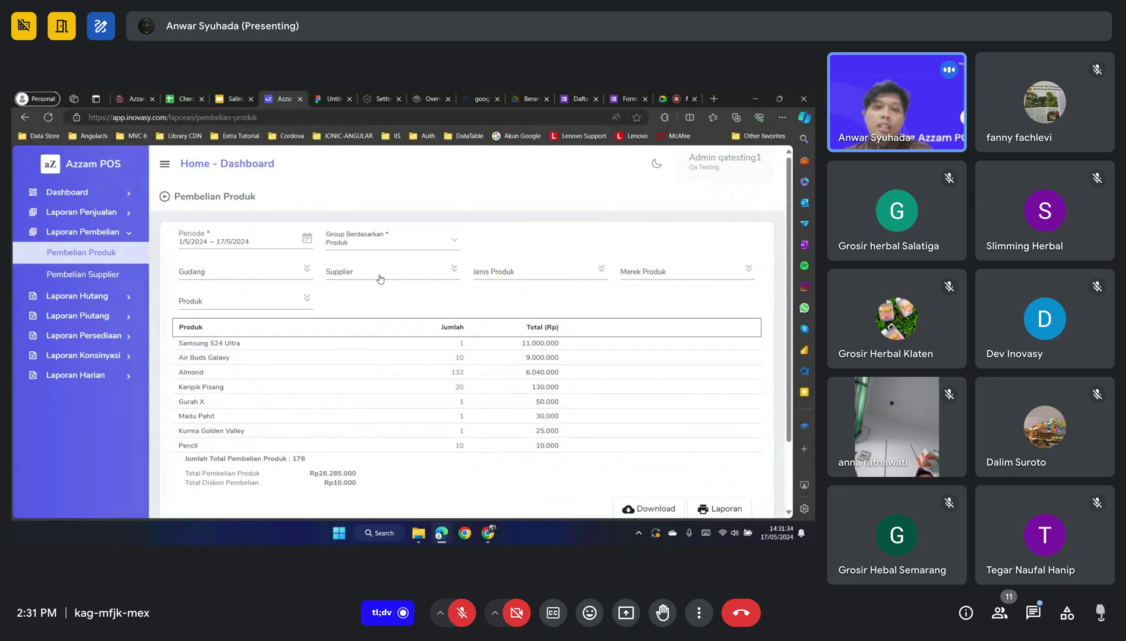
Filter the product purchase report to the warehouse Gudang Utama and review its products and totals
click(294, 273)
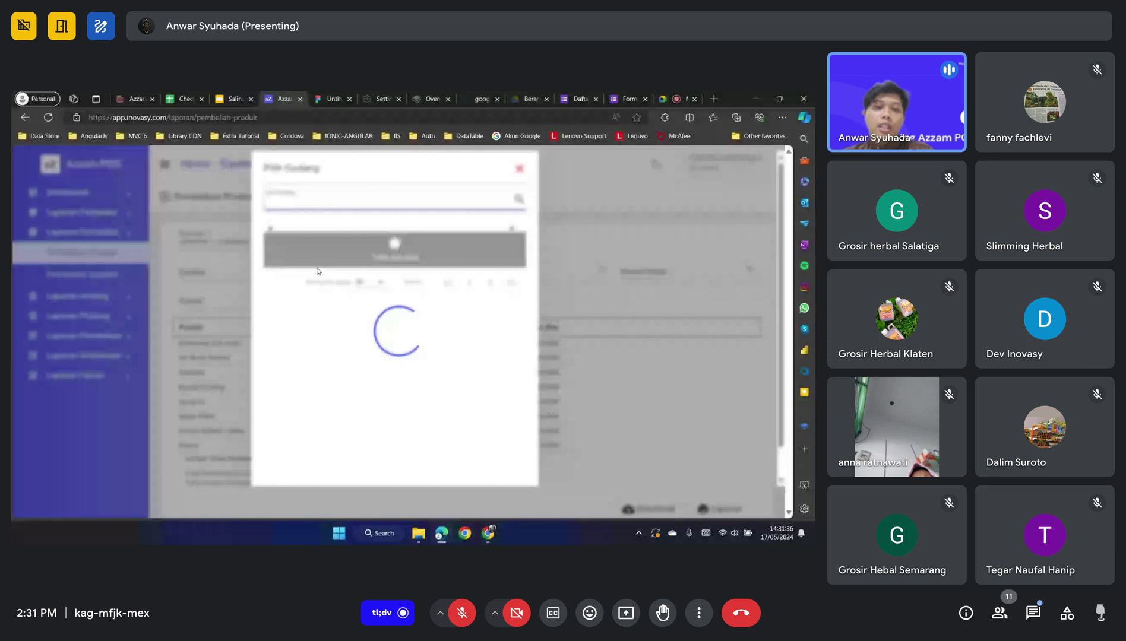
click(317, 268)
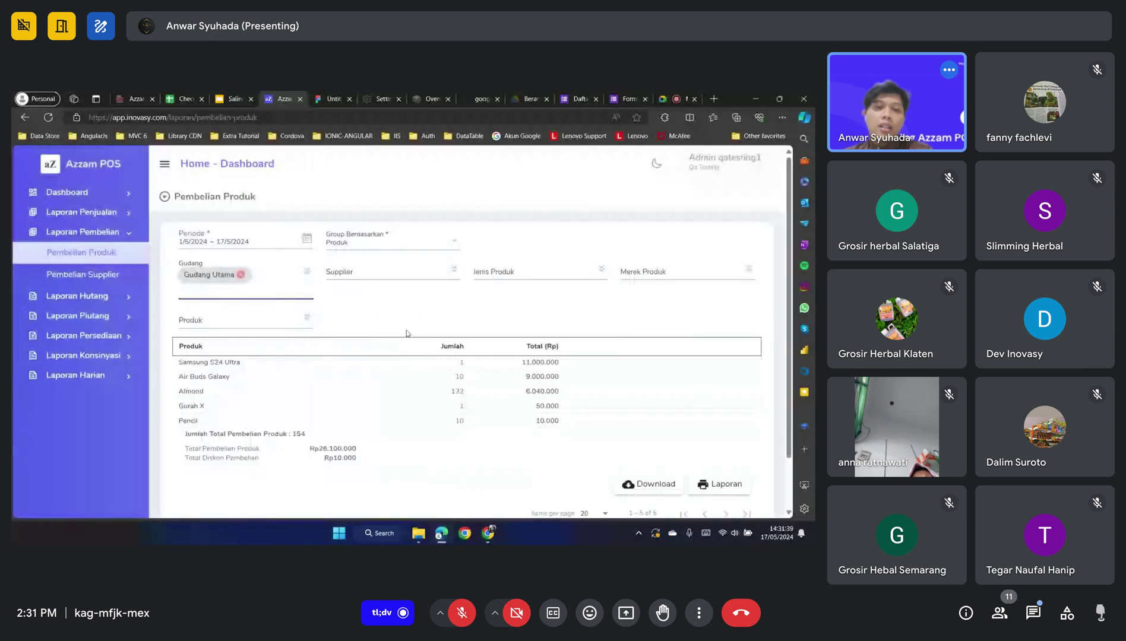
scroll(472, 320, down, 1)
scroll(472, 320, up, 1)
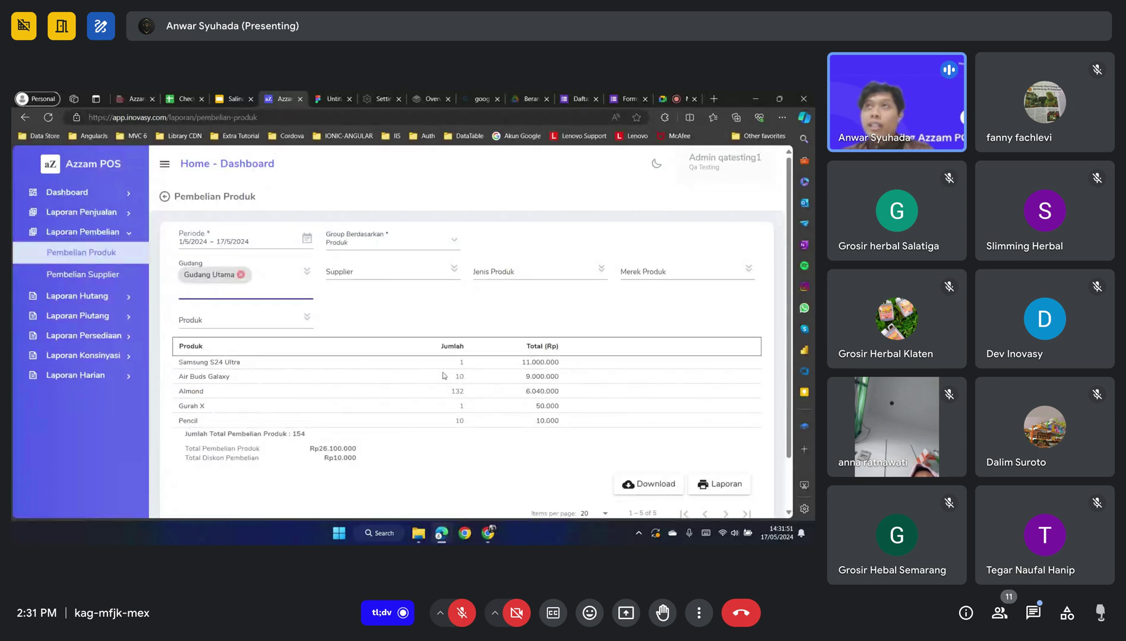
scroll(586, 460, down, 1)
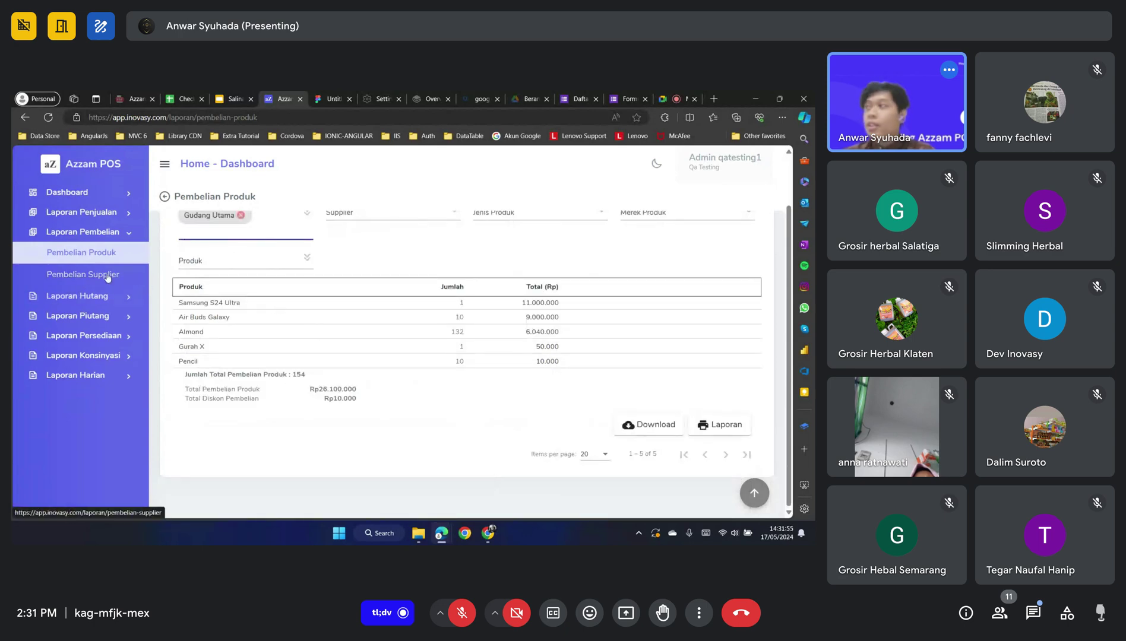
click(81, 253)
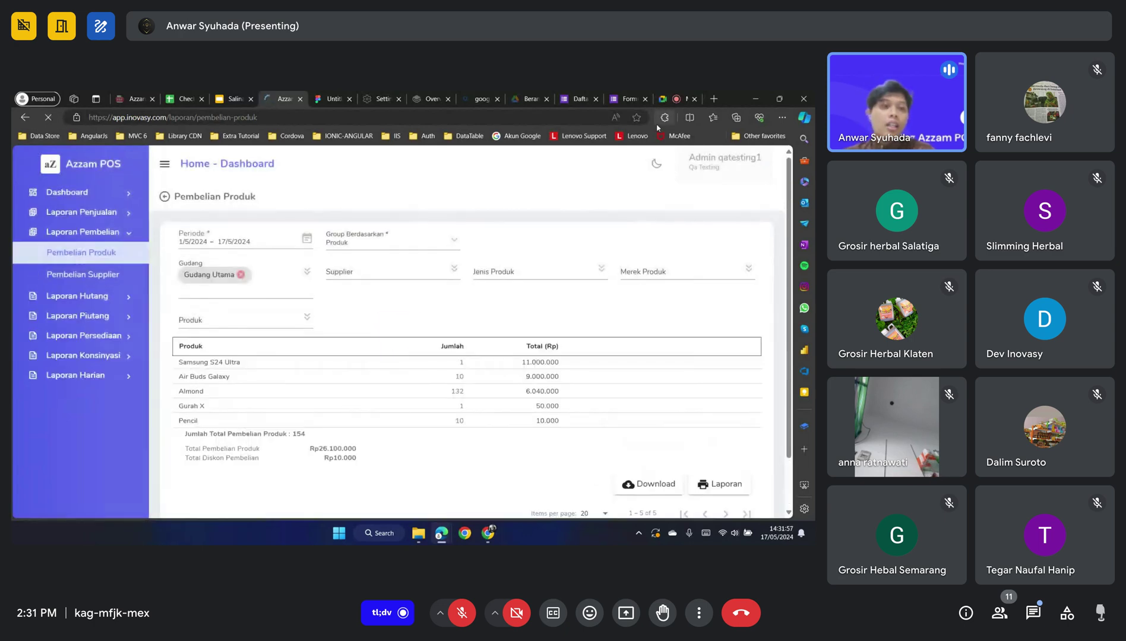
click(680, 99)
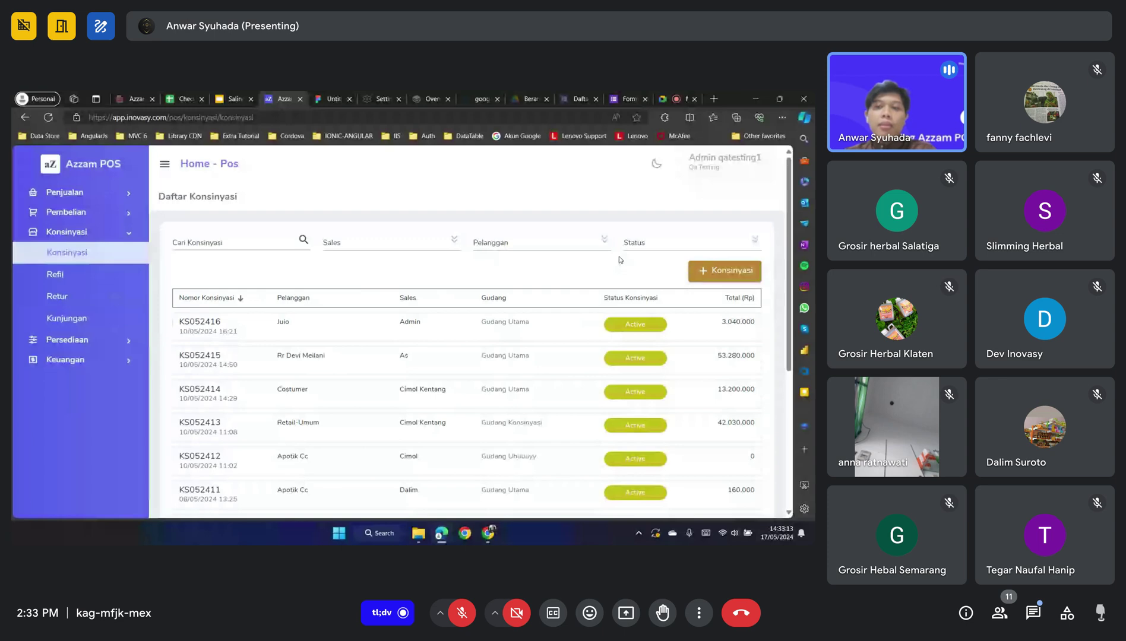
Start a new consignment, look over the existing customers and open the form for adding a new customer
click(708, 283)
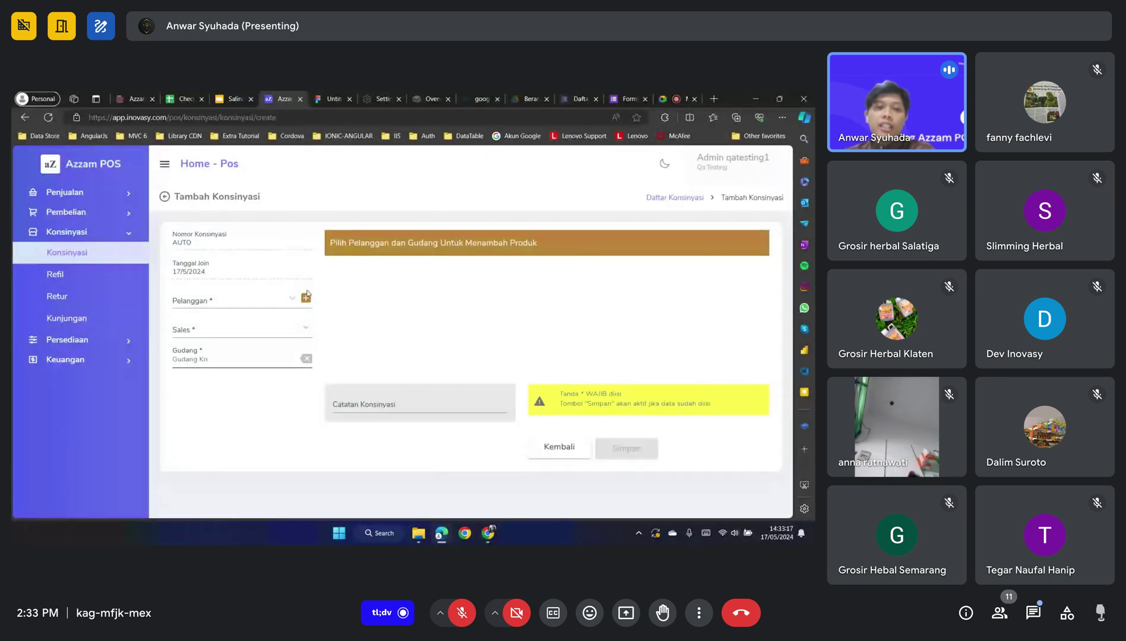
click(287, 302)
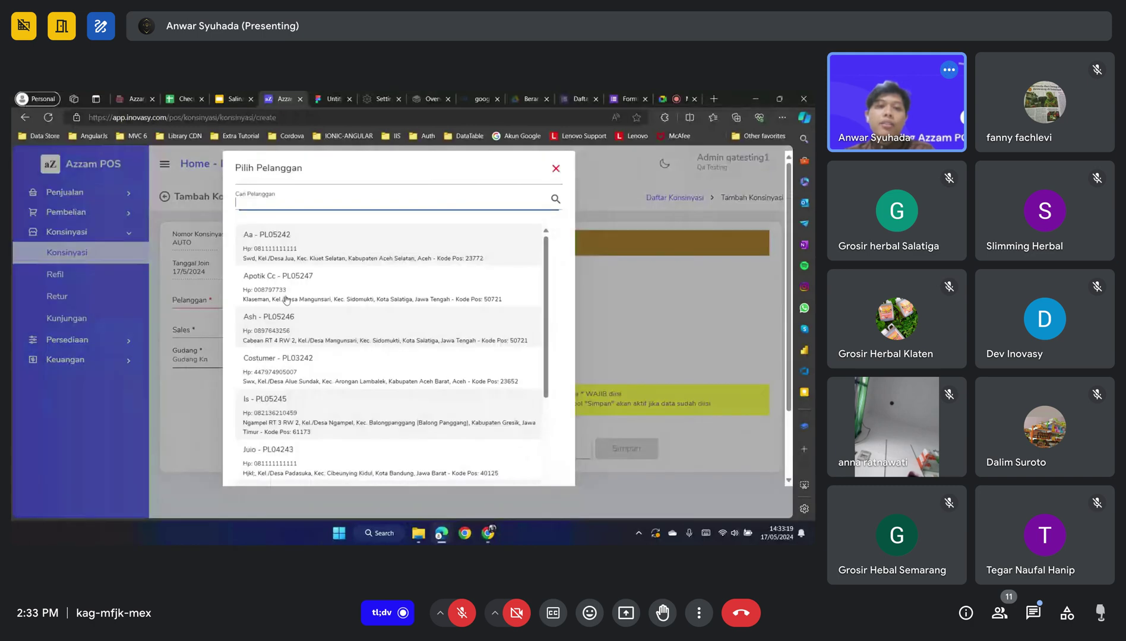
click(556, 168)
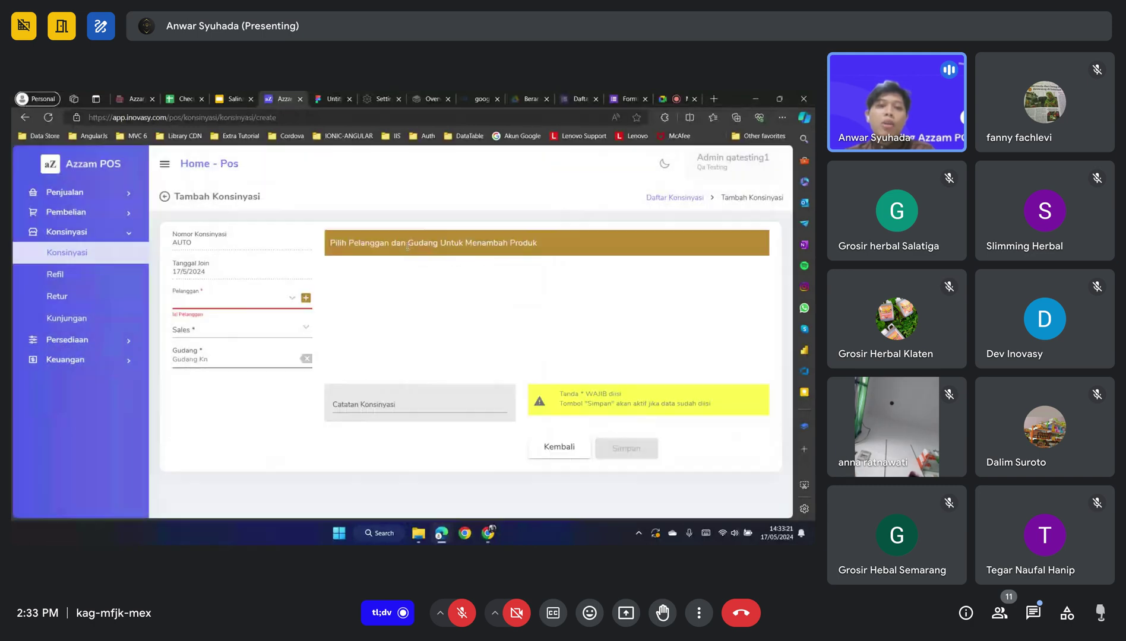
click(308, 302)
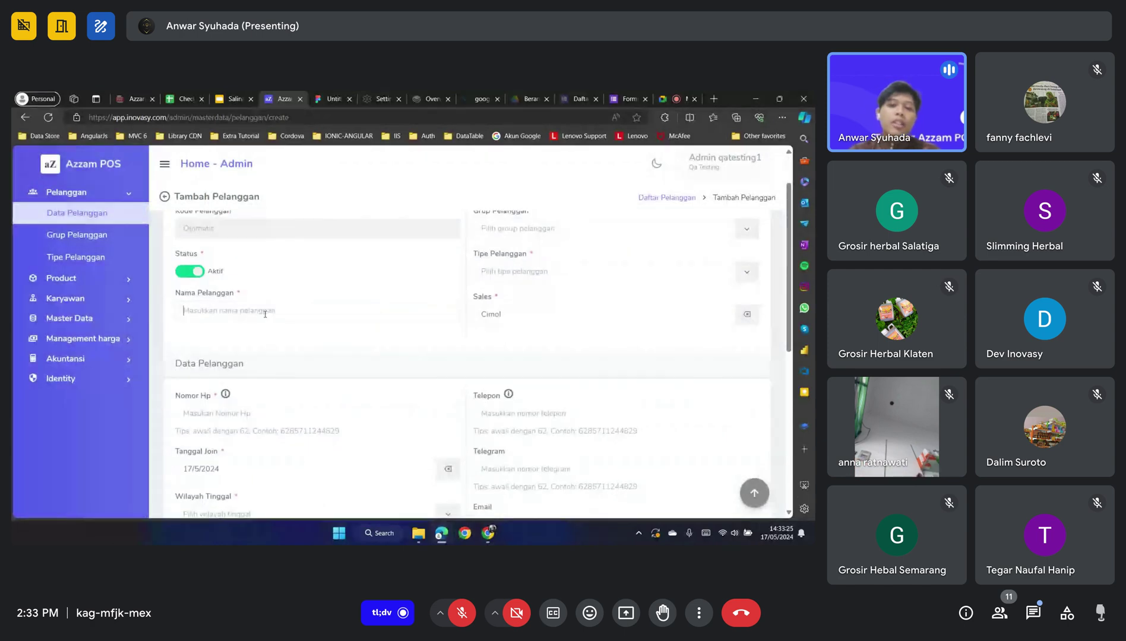
Enter "apotik mana" as the new customer's name (Nama Pelanggan)
click(265, 312)
text(apot)
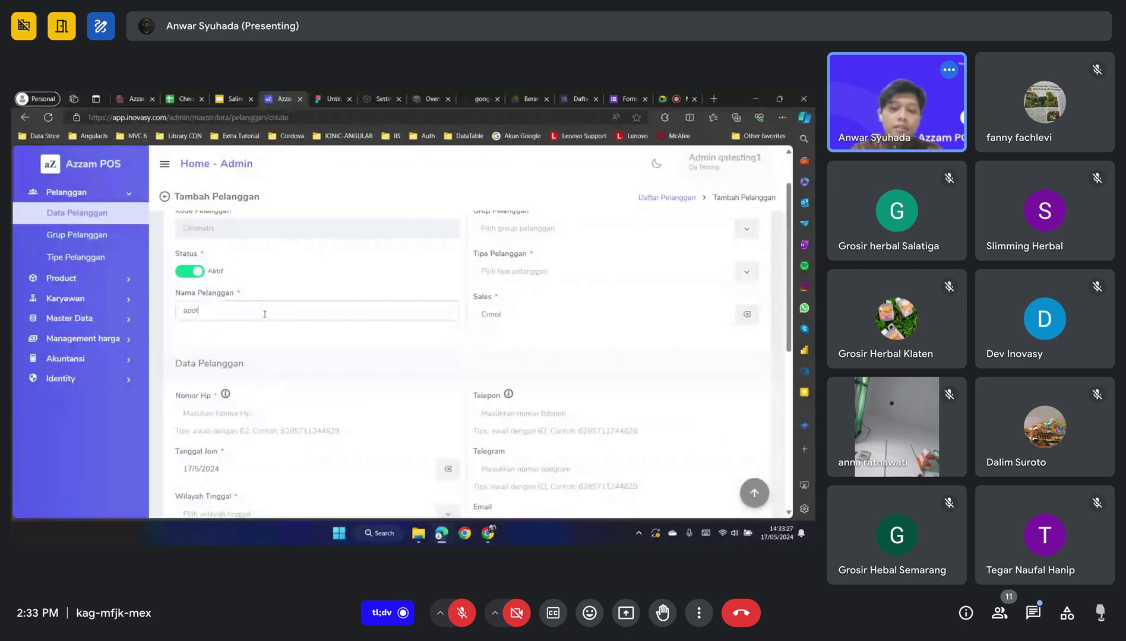
text(ik )
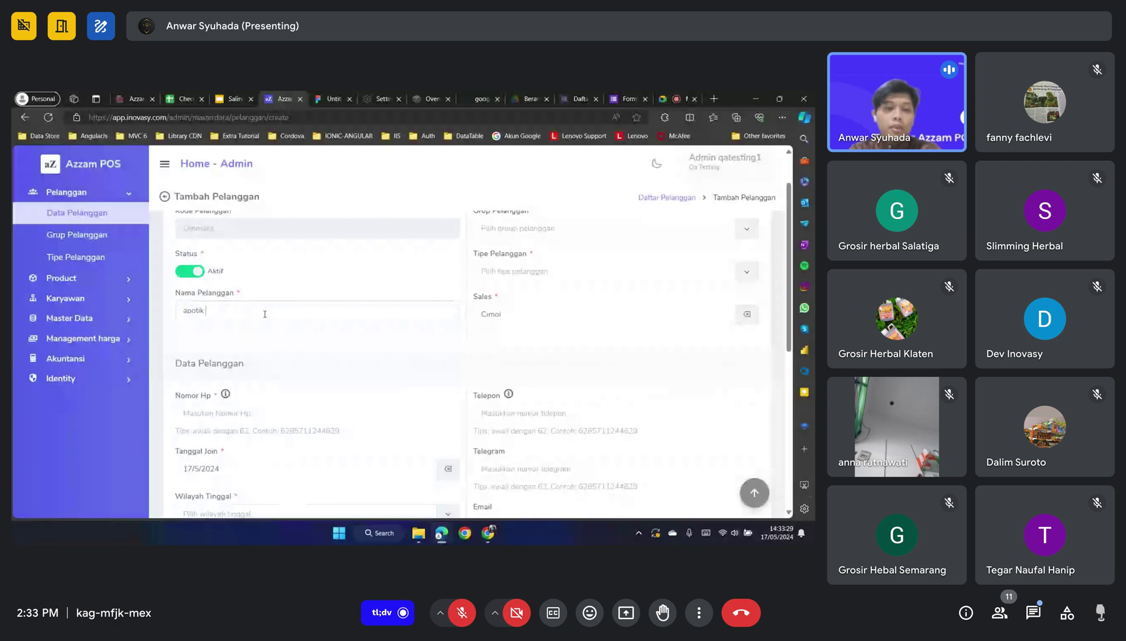
text(mana)
Assign the new customer to the group Toko Herbal with customer type Perorangan and sales Admin
scroll(534, 291, up, 1)
click(750, 287)
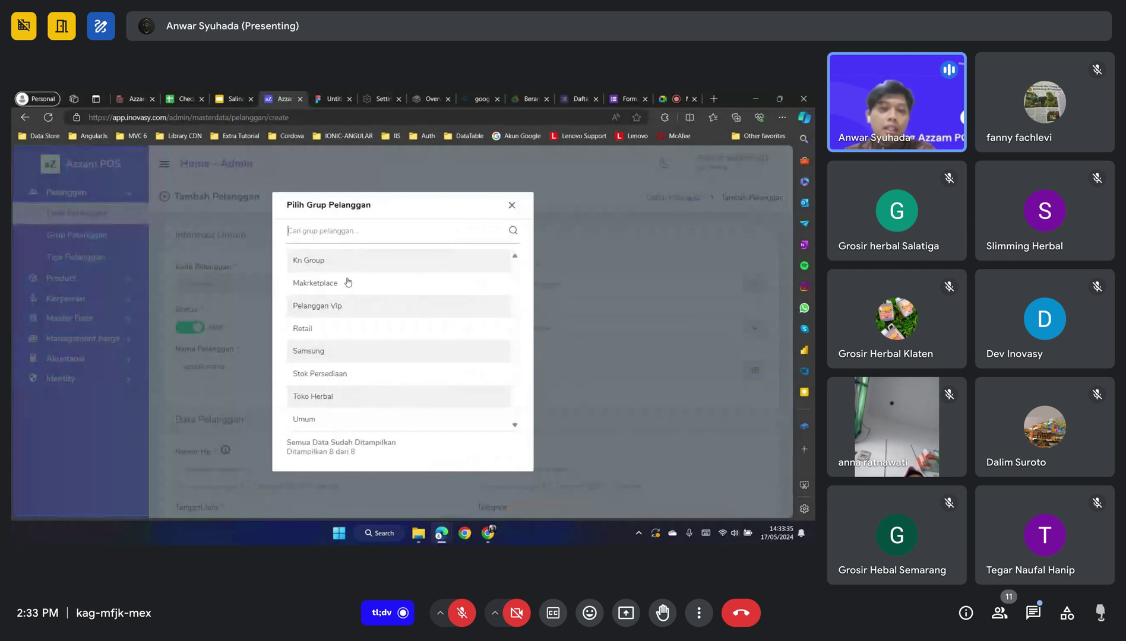
click(333, 398)
click(546, 333)
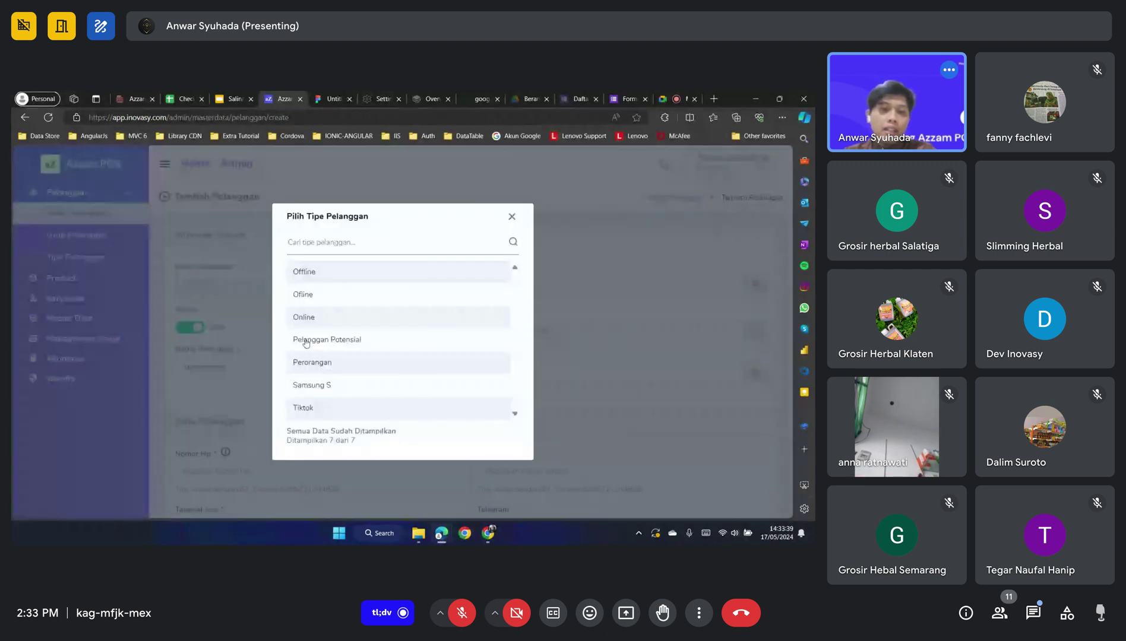
click(320, 367)
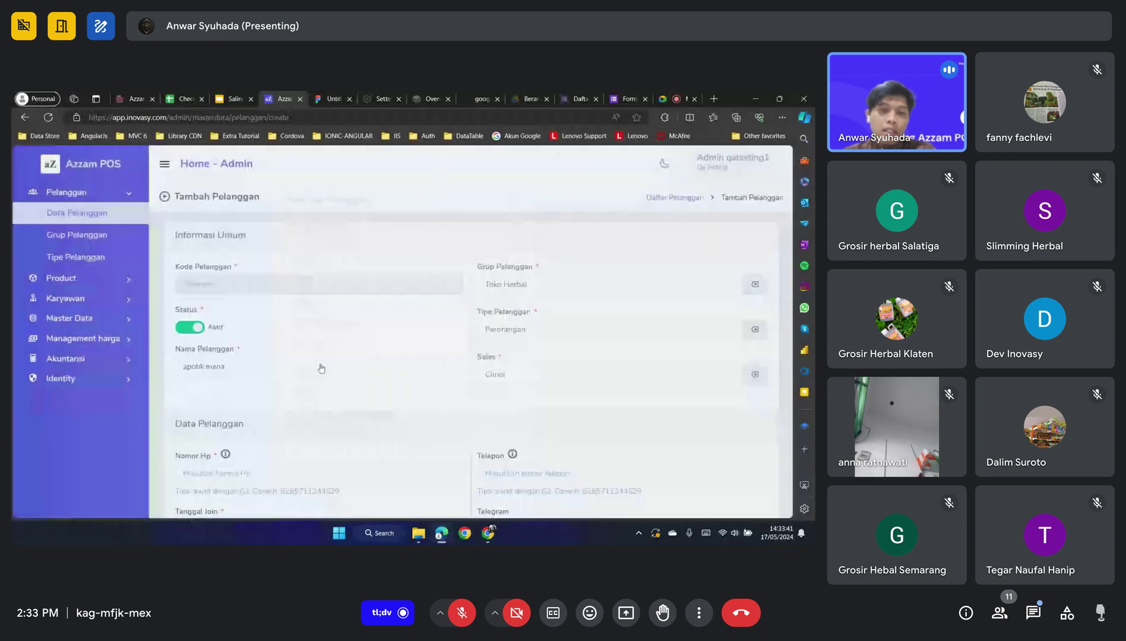
click(510, 375)
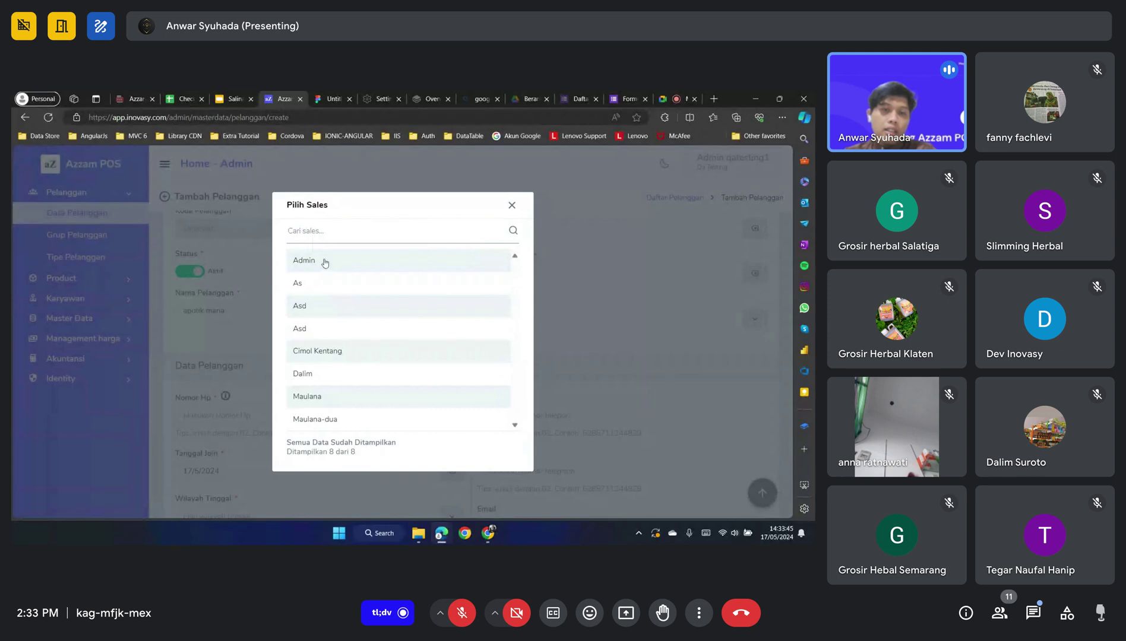
click(325, 262)
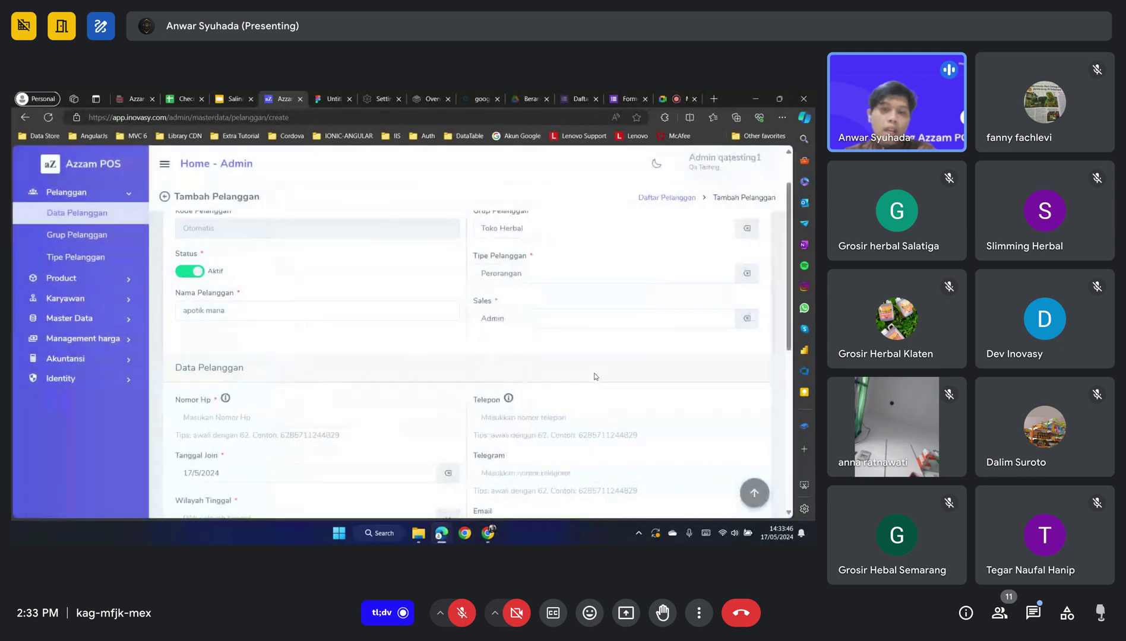
Fill in the new customer's mobile number (Nomor Hp) with a saved phone number
scroll(368, 345, down, 3)
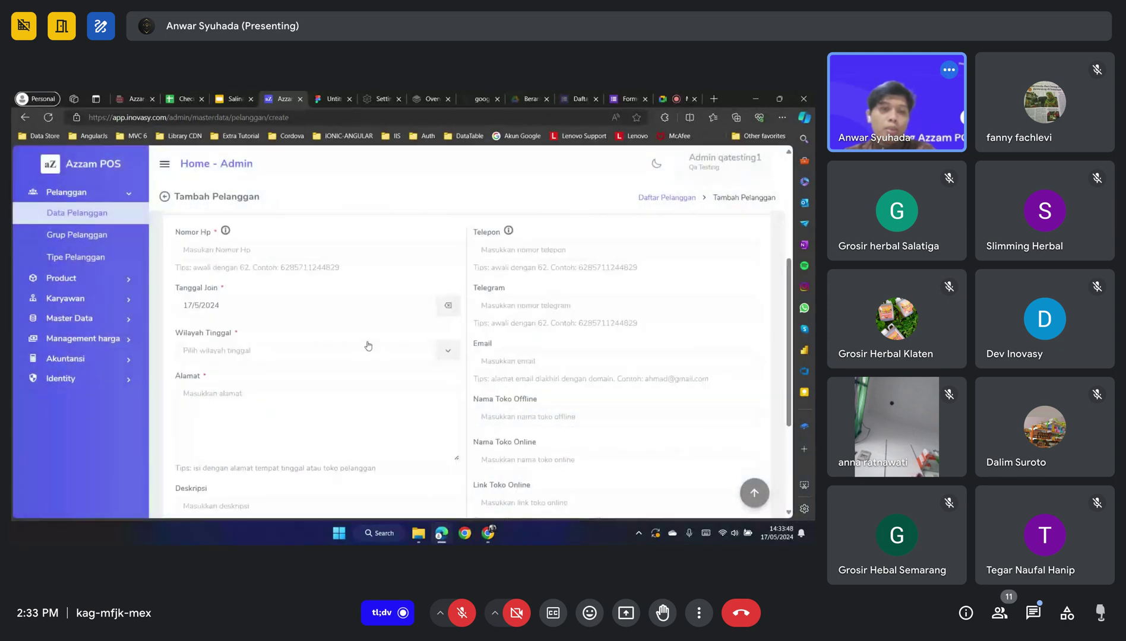
scroll(369, 346, up, 2)
click(356, 361)
scroll(232, 245, up, 1)
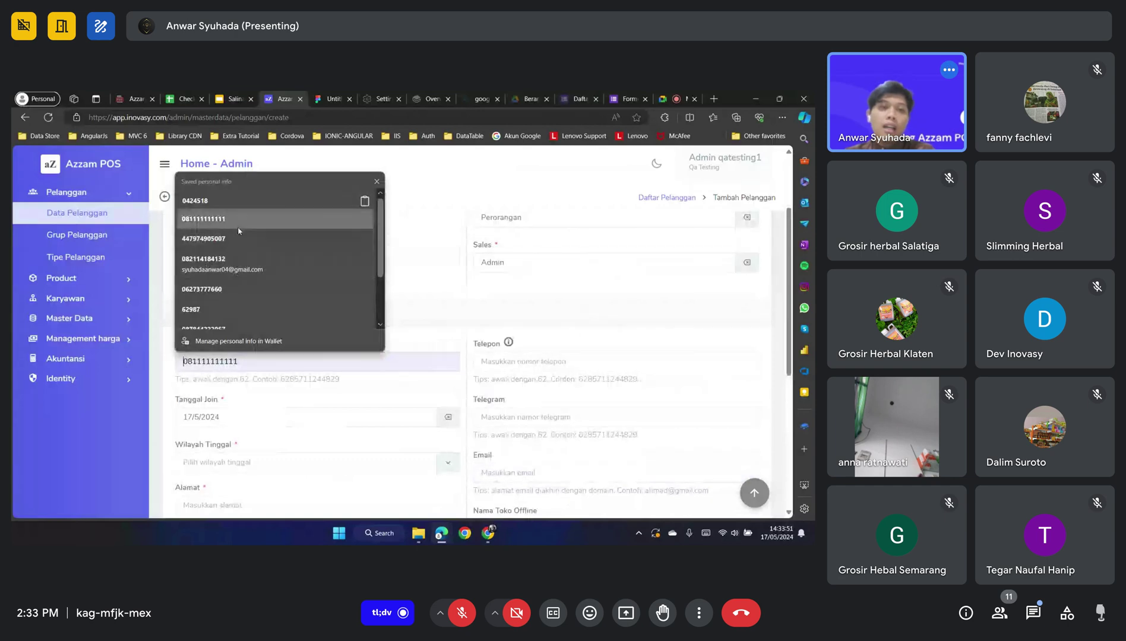
click(240, 228)
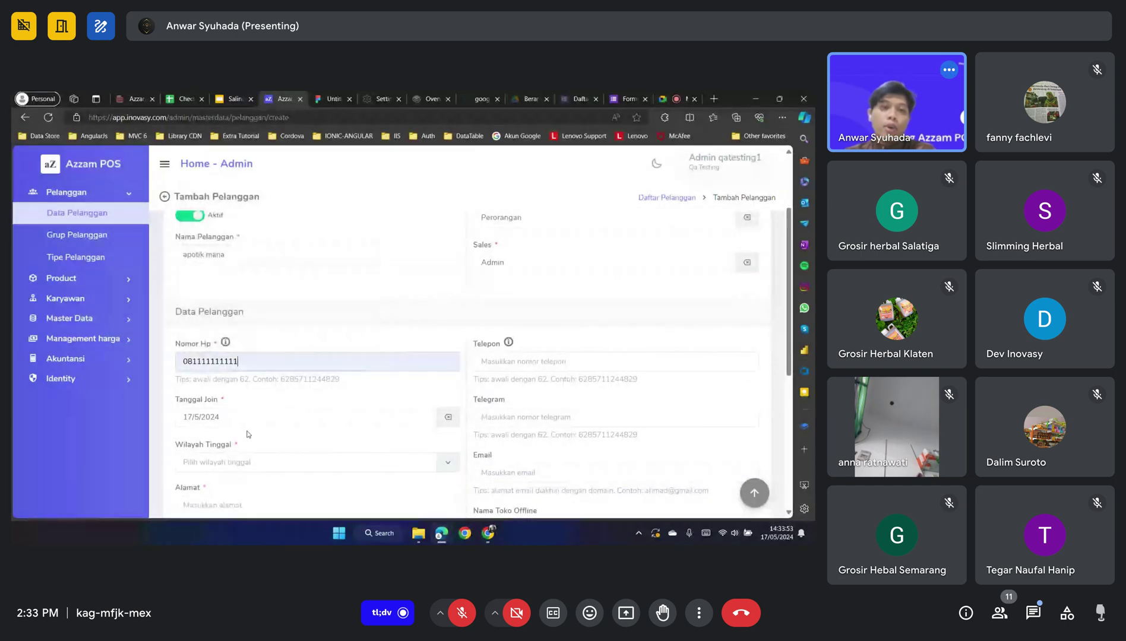
Choose the customer's region of residence (Wilayah Tinggal) and fill in the address (Alamat)
scroll(269, 414, down, 1)
scroll(356, 333, down, 2)
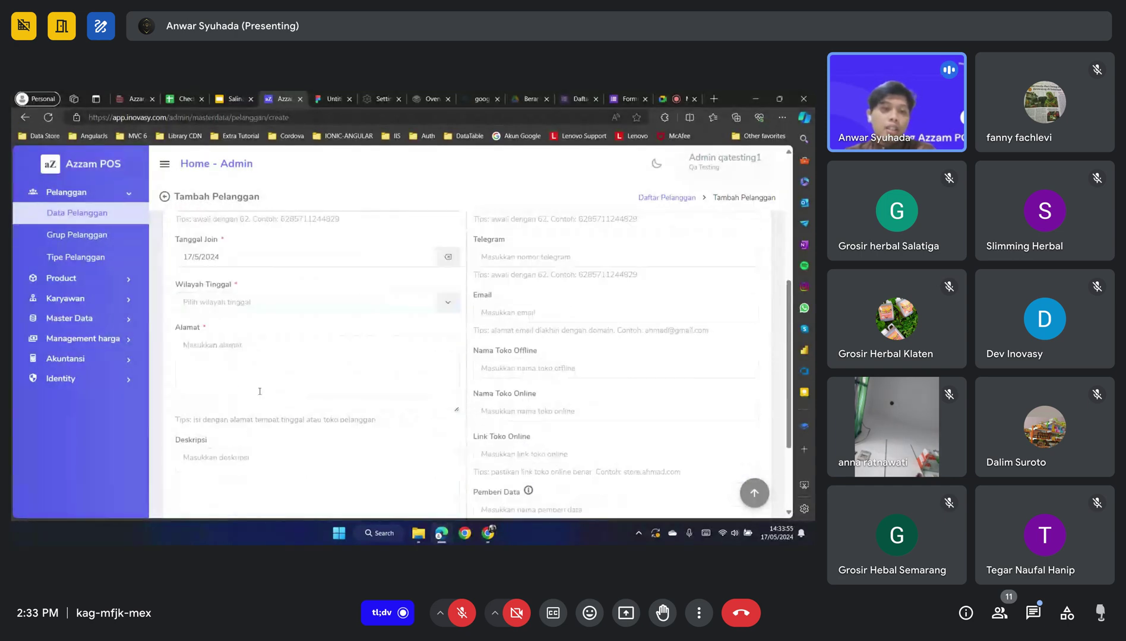
click(440, 293)
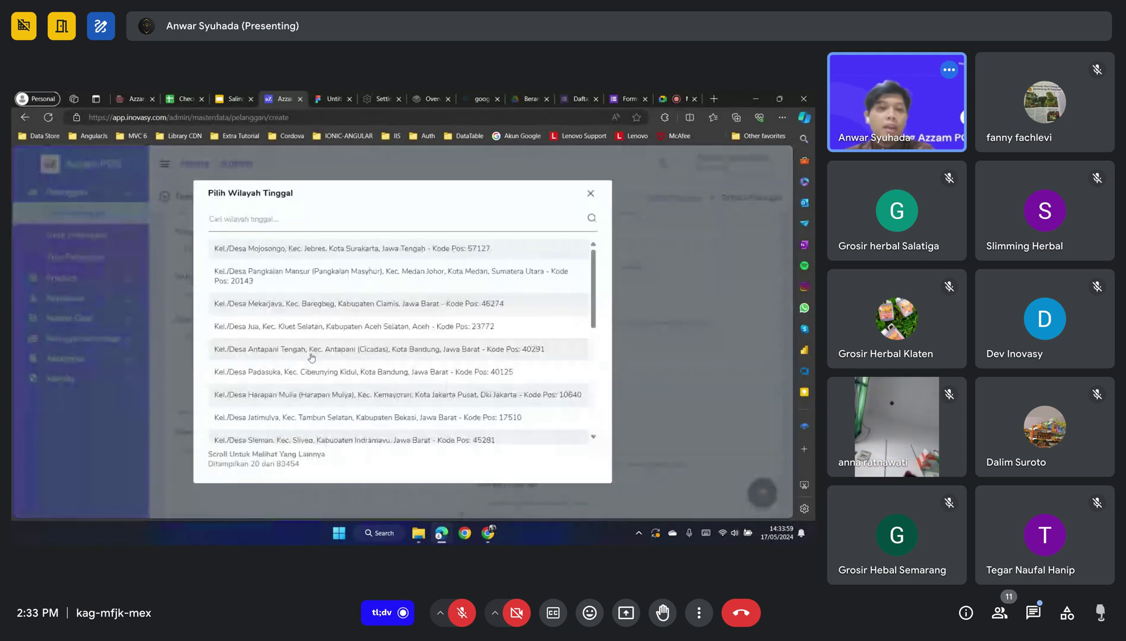
click(253, 353)
click(253, 353)
text(asws)
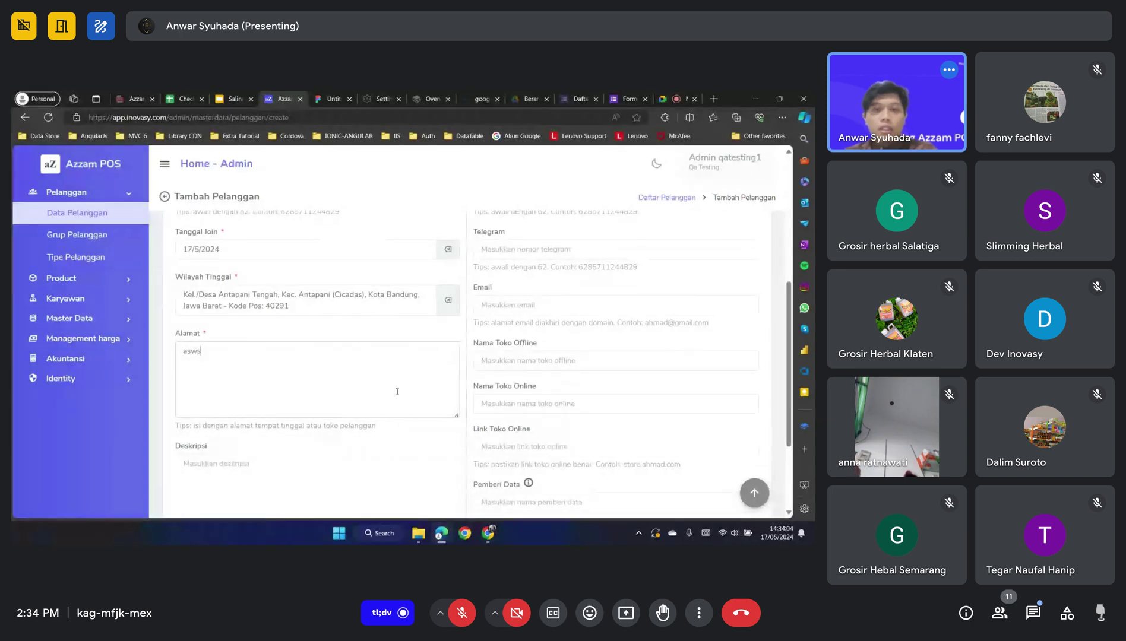
Save the new customer and return to the consignment form
scroll(525, 435, up, 3)
scroll(563, 432, down, 6)
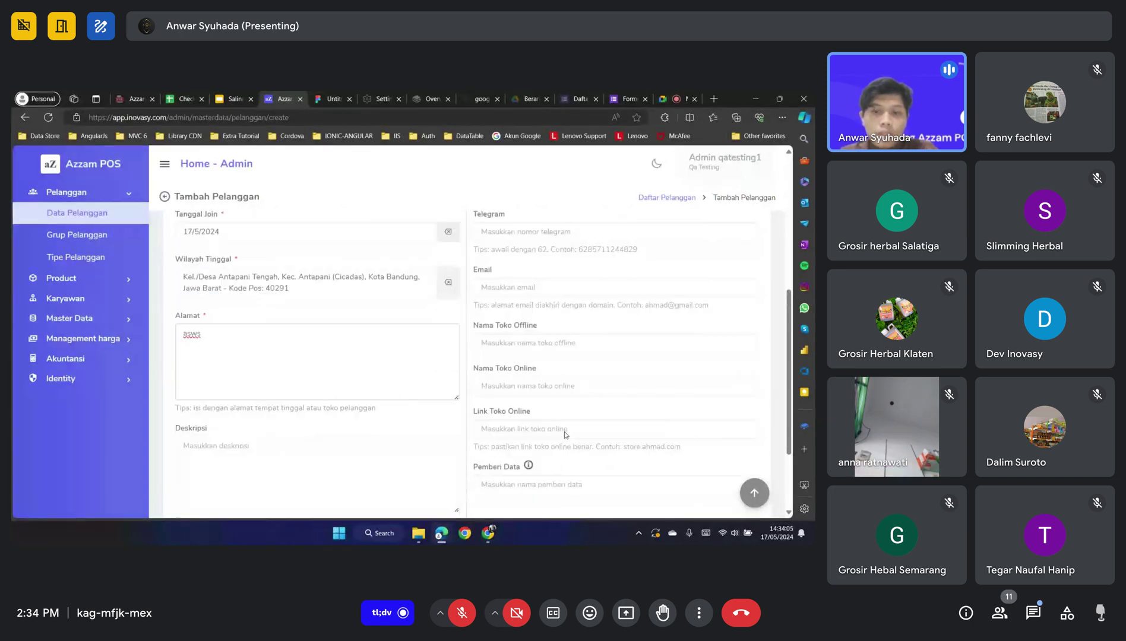
click(704, 472)
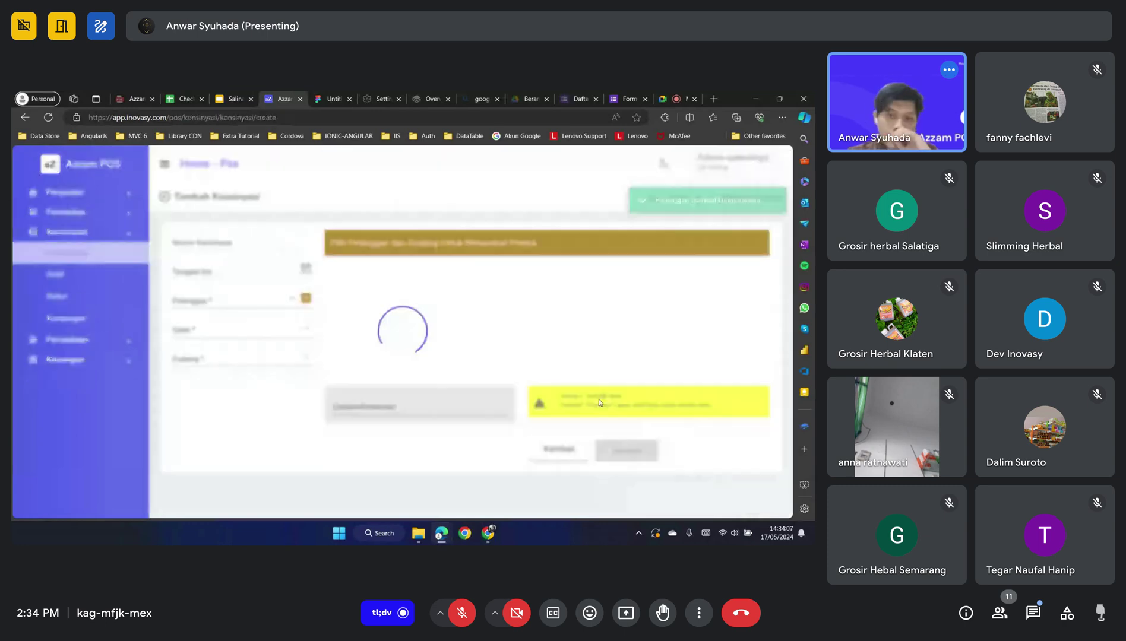
Select Apotik Mana as the consignment's customer and Gudang Utama as the warehouse
click(272, 300)
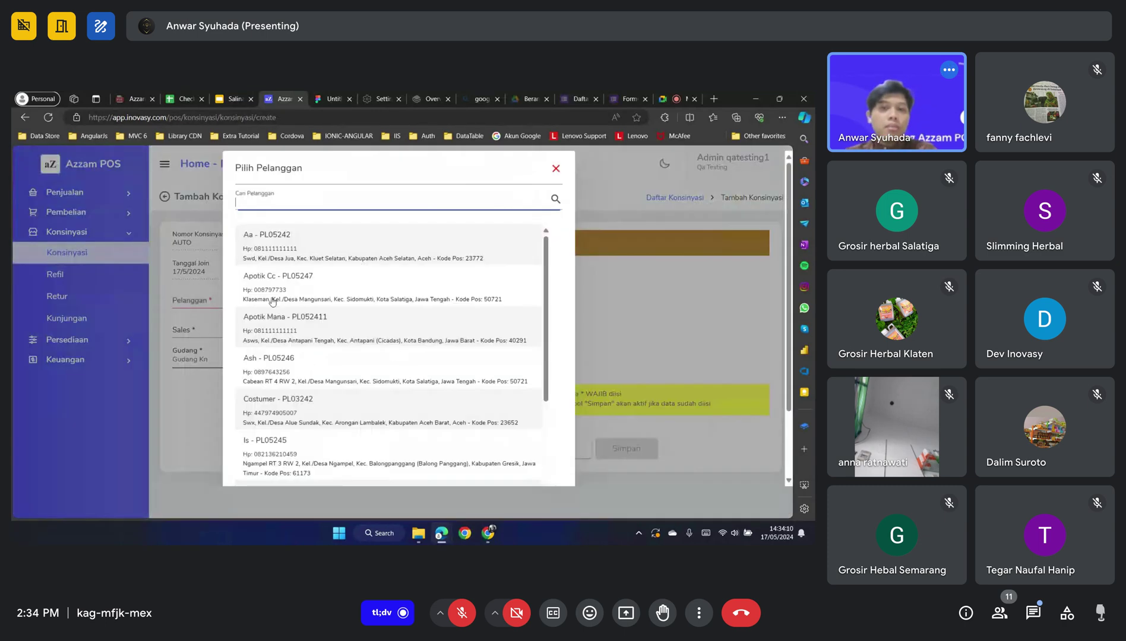
click(556, 169)
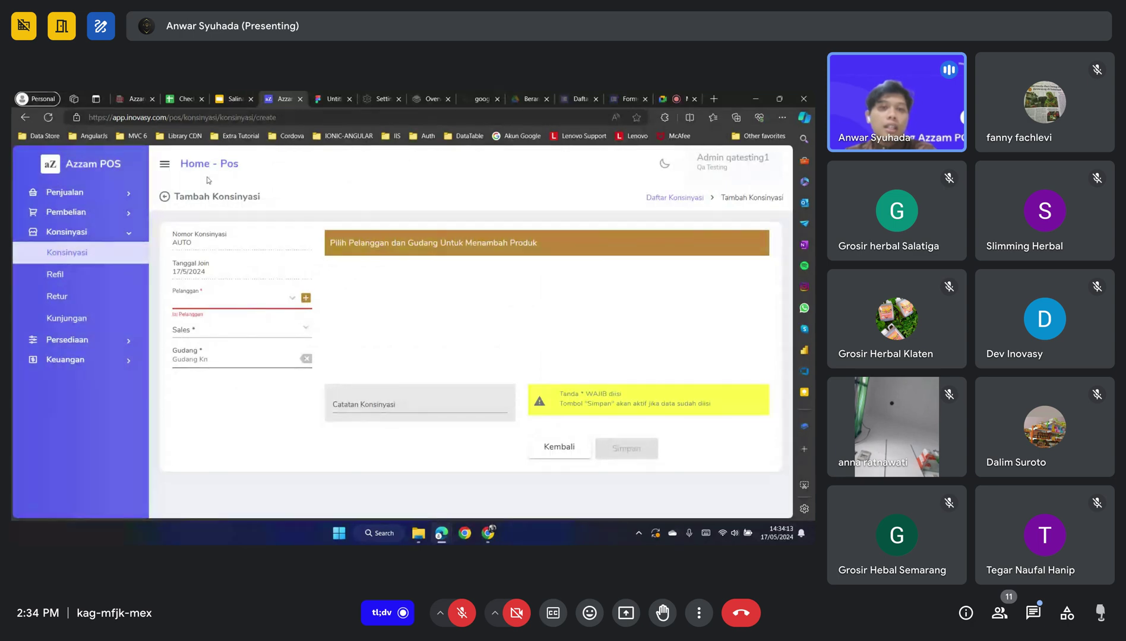
click(275, 302)
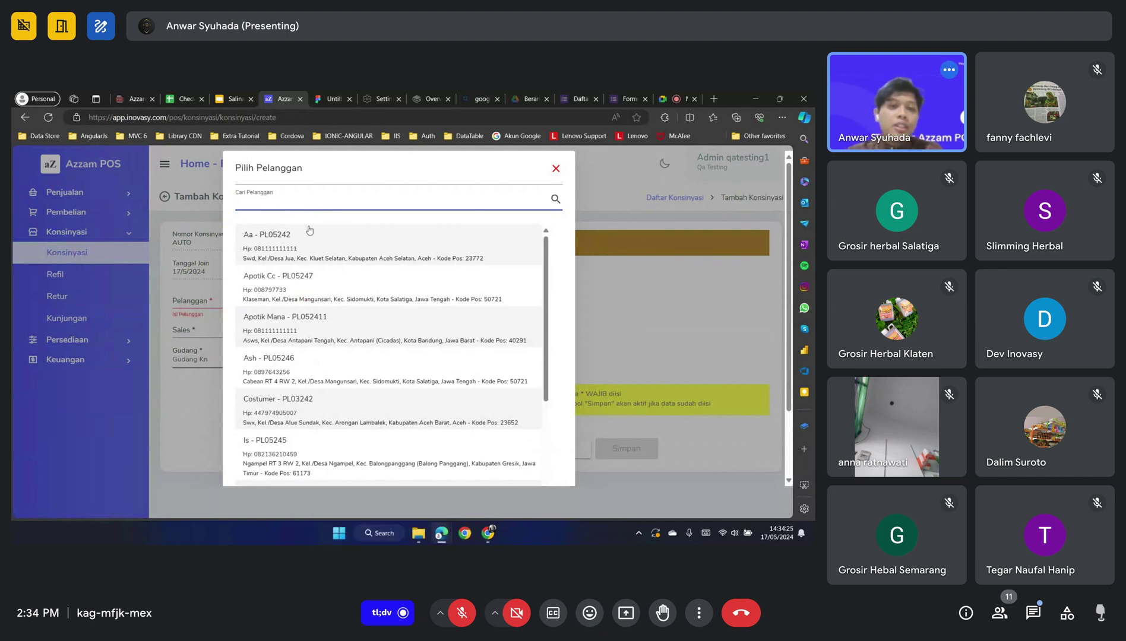
click(309, 330)
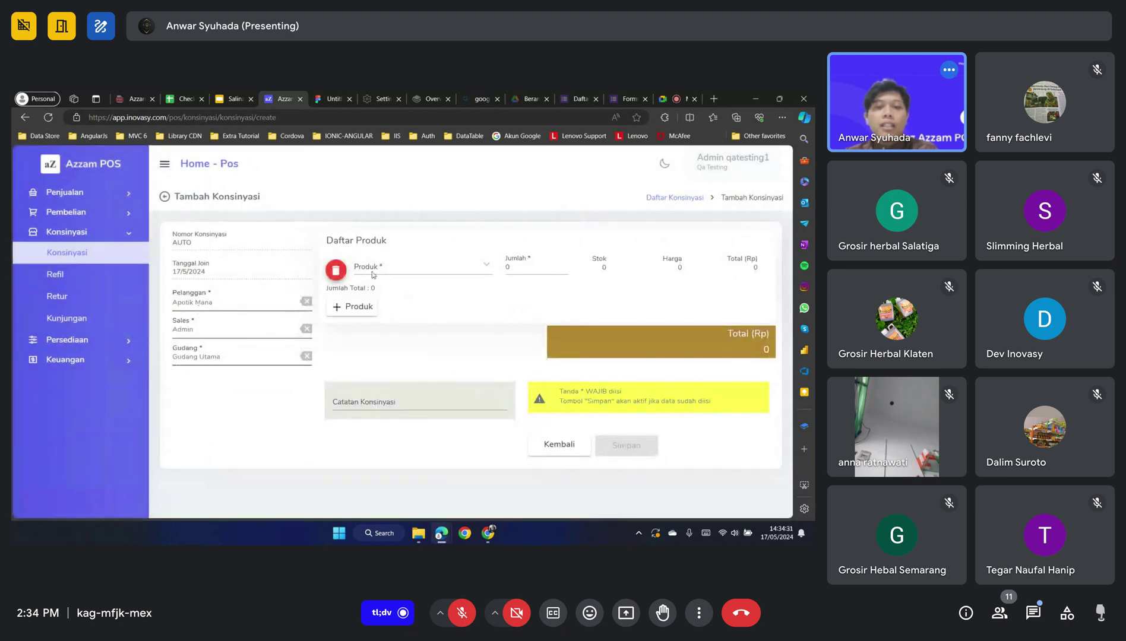
Add the product Sarikurma to the consignment with a quantity (Jumlah) of 10 and point out its stock
click(467, 274)
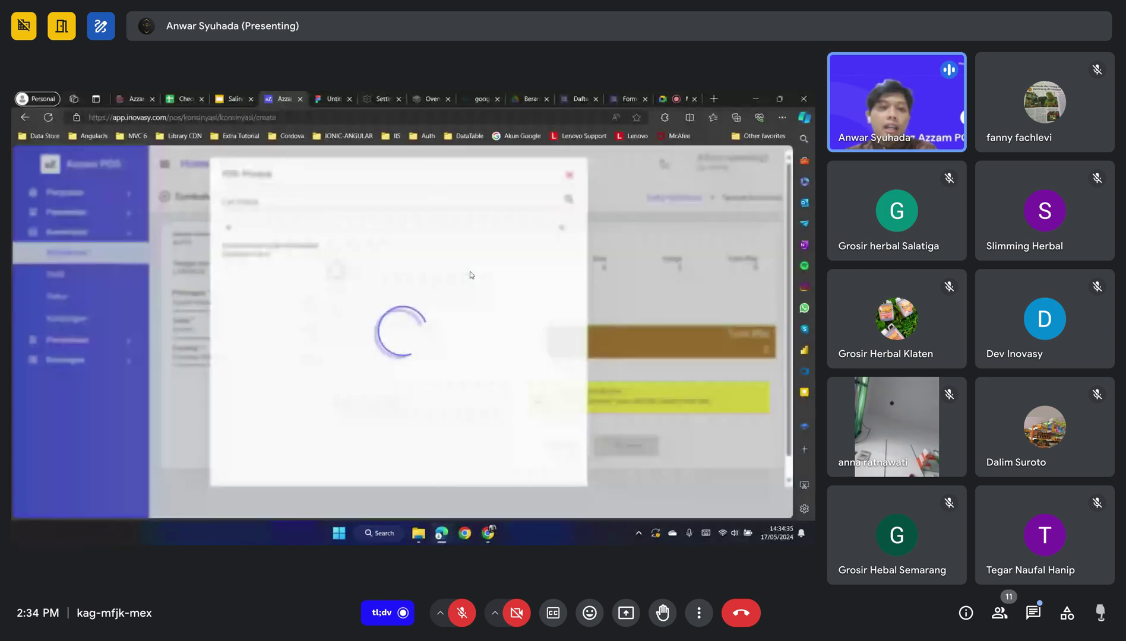
scroll(410, 293, down, 5)
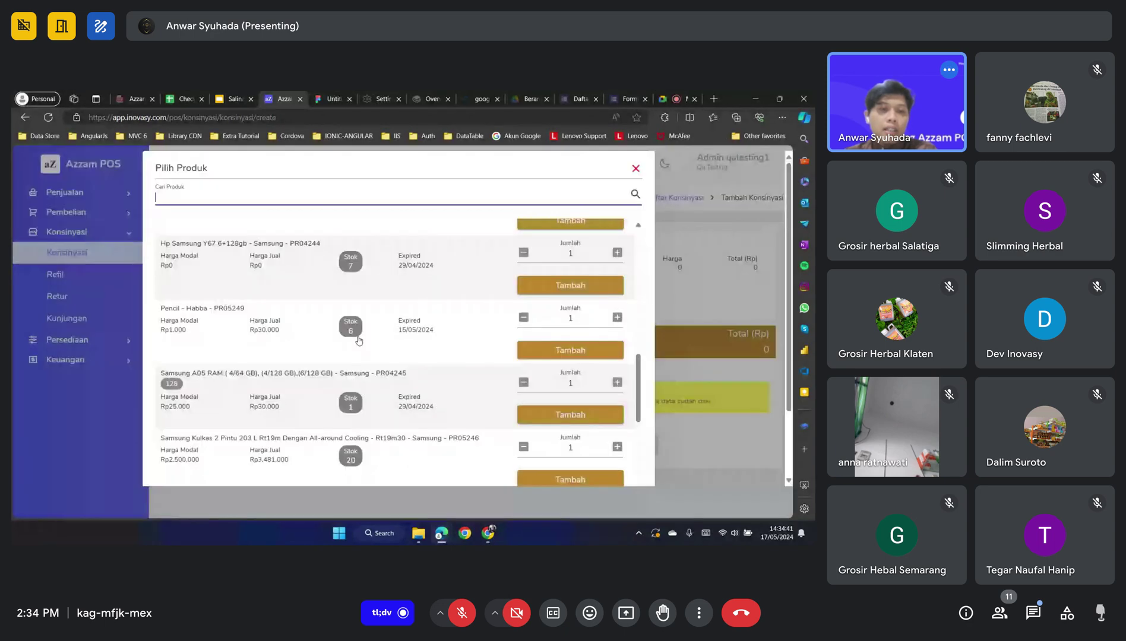
scroll(358, 341, down, 5)
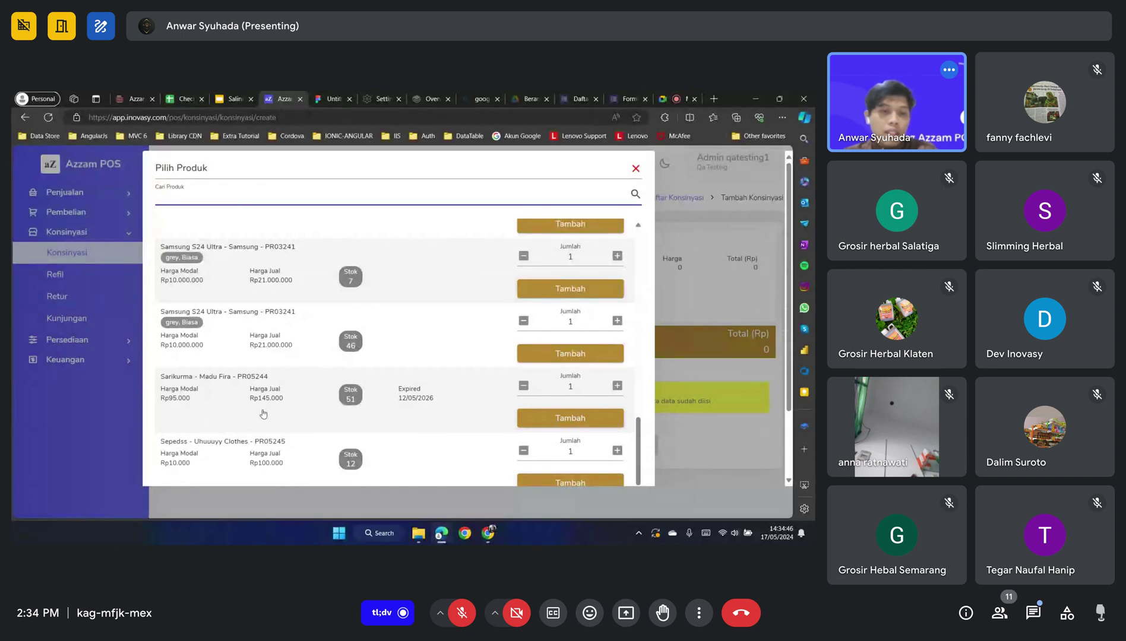
scroll(399, 425, down, 2)
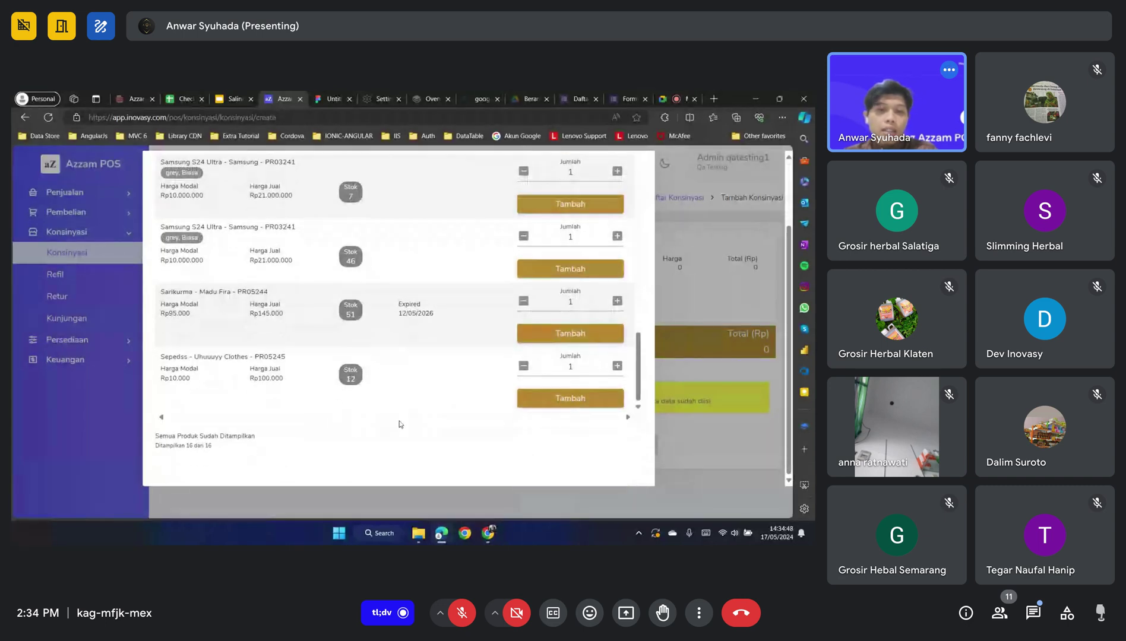
scroll(374, 417, down, 1)
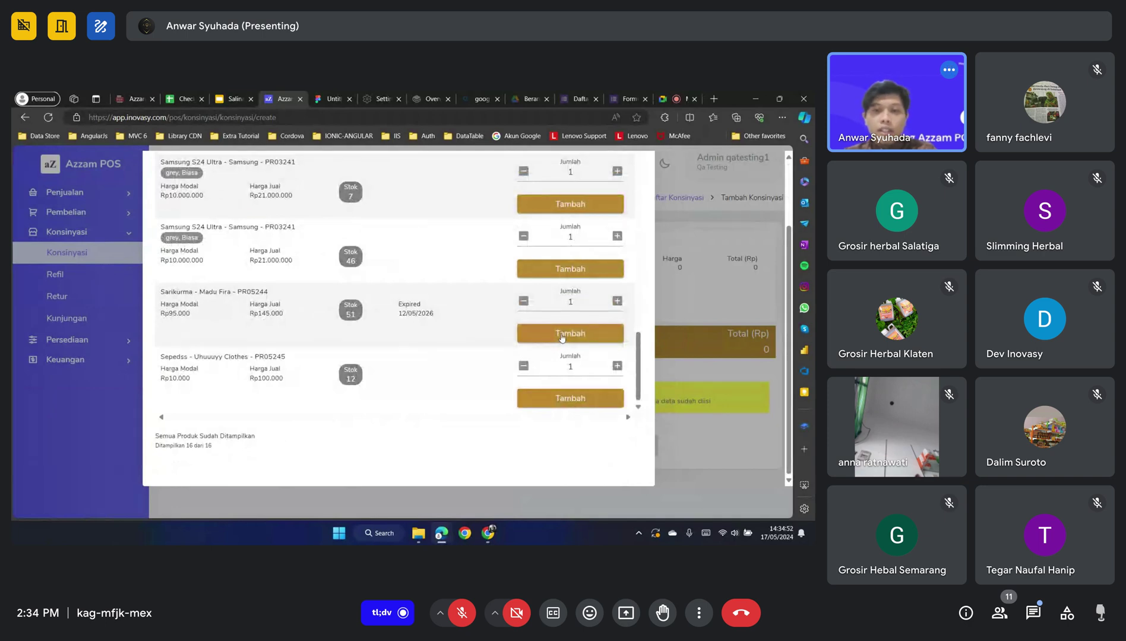
click(561, 334)
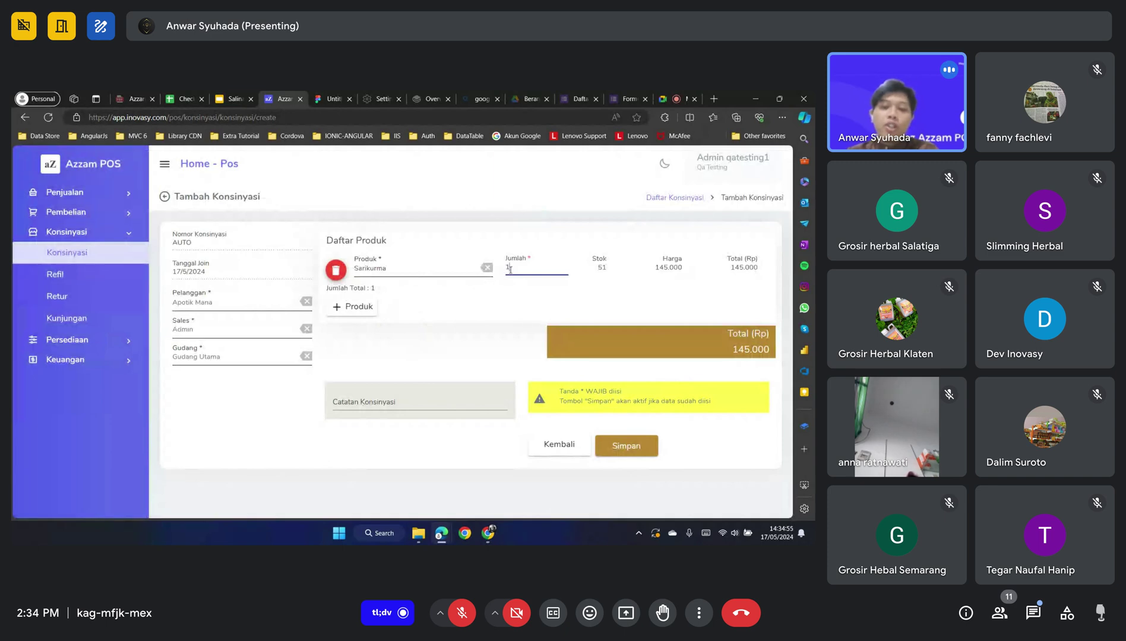
text(0)
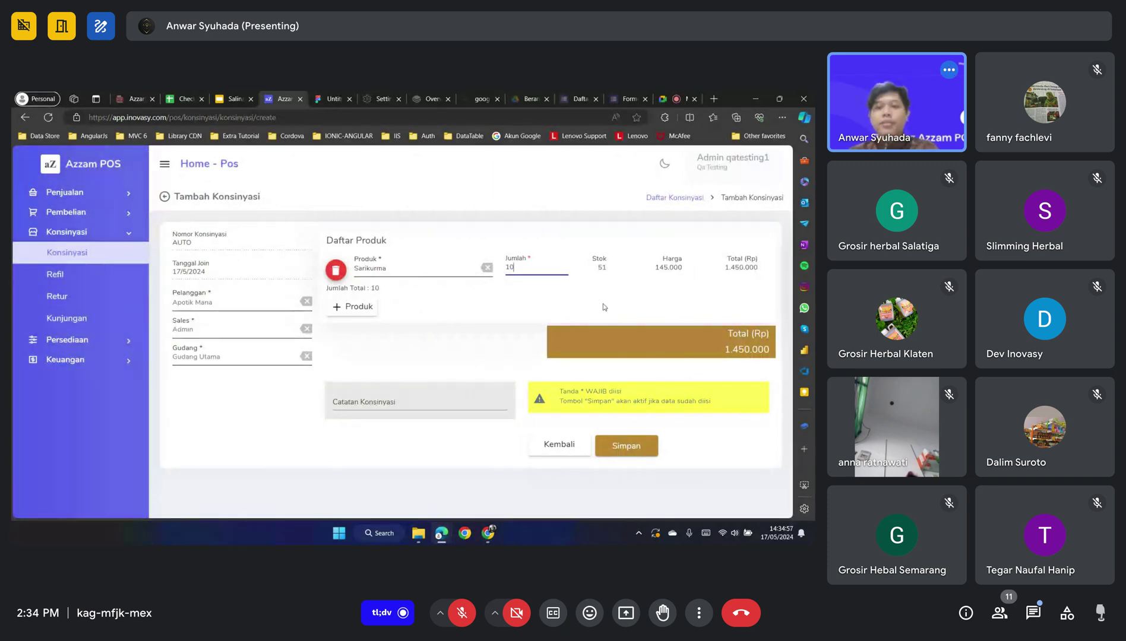
drag(614, 268, 587, 277)
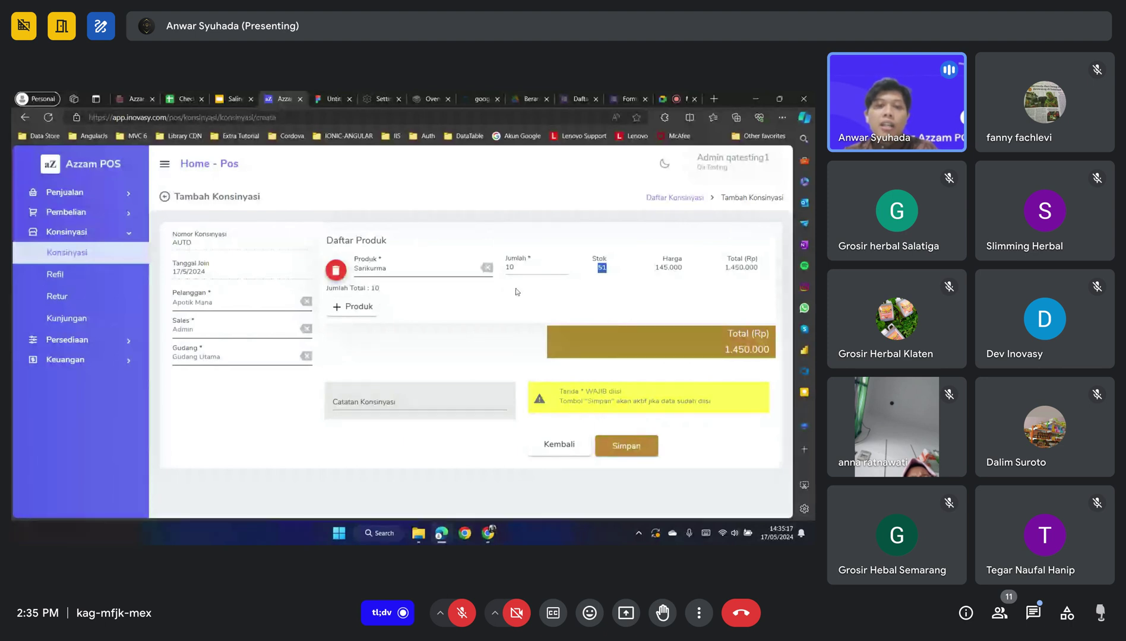
click(357, 315)
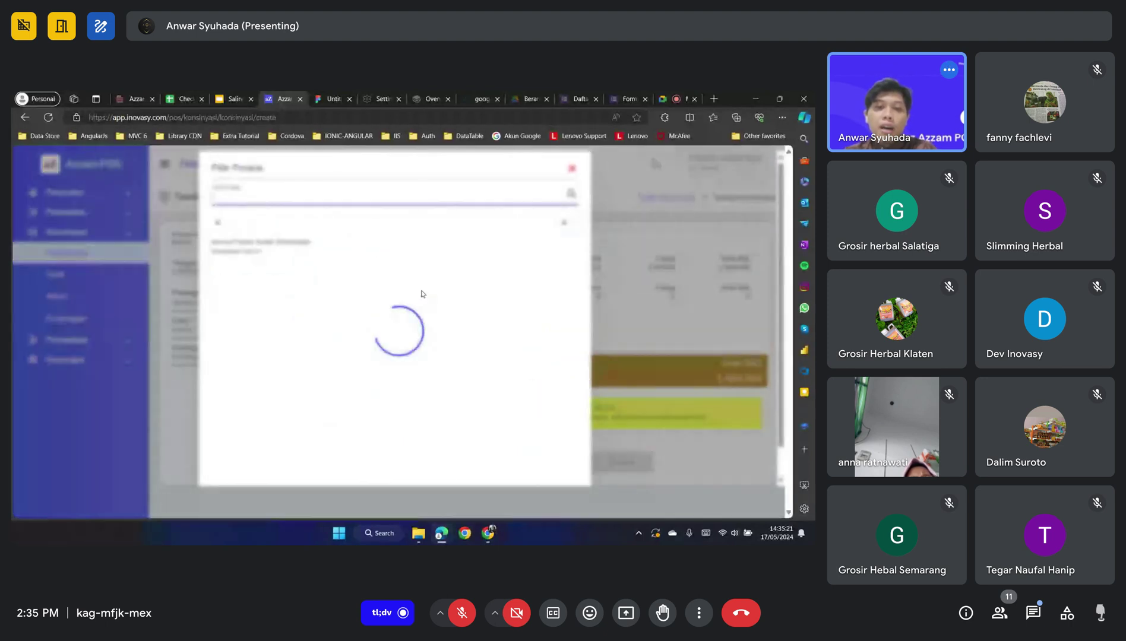
click(571, 170)
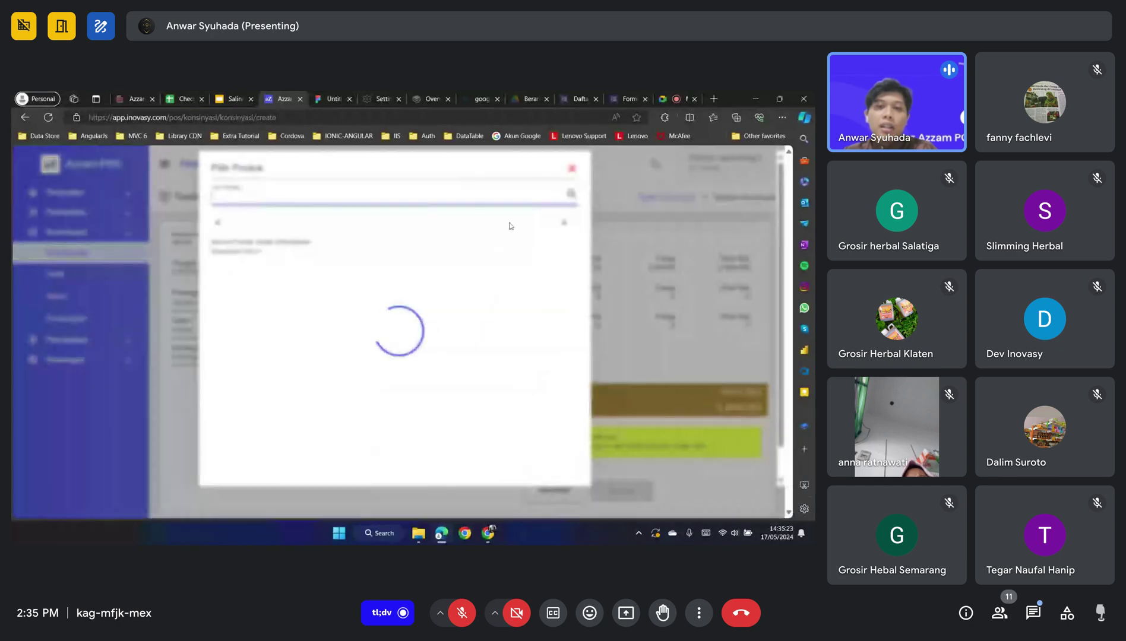
click(571, 169)
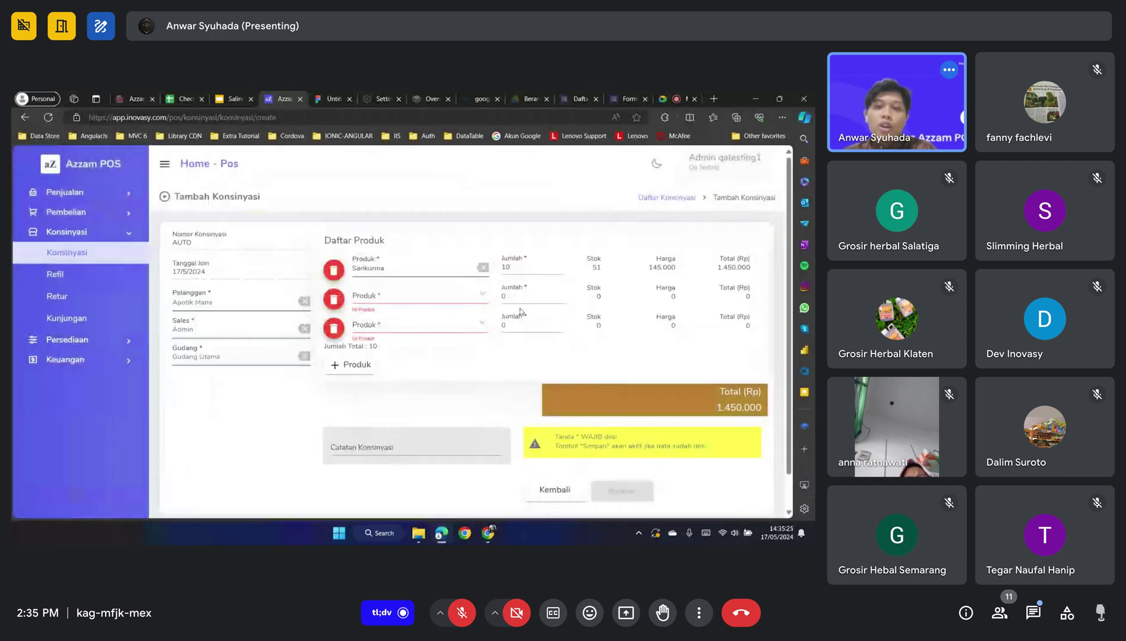
click(335, 330)
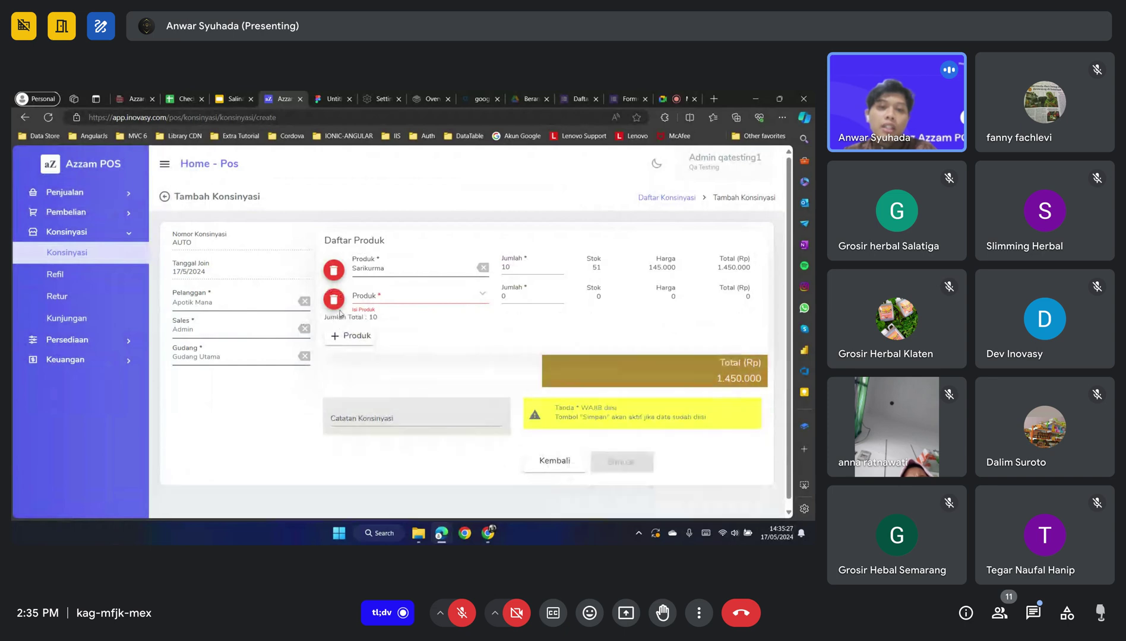
click(335, 302)
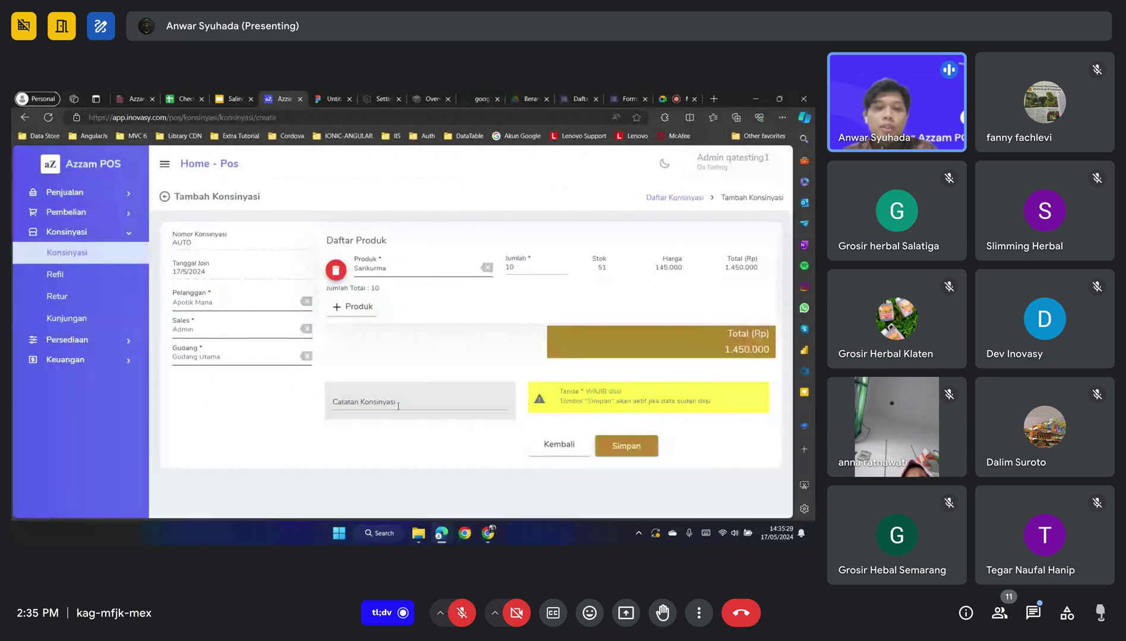
Leave the consignment note (Catatan Konsinyasi) empty and save the consignment
click(334, 404)
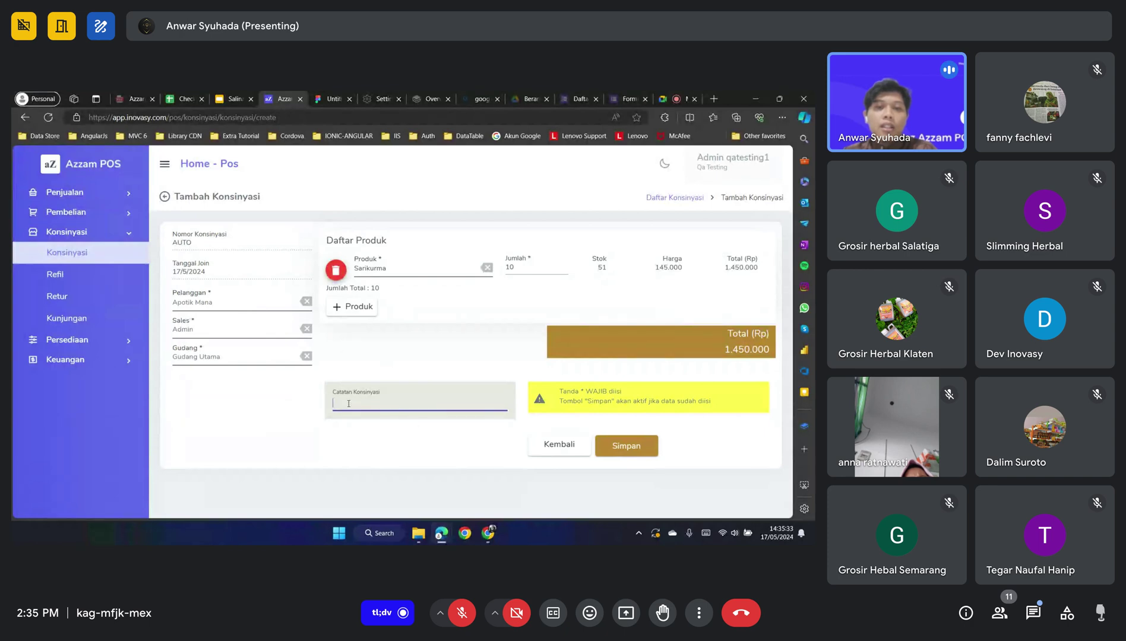
click(437, 364)
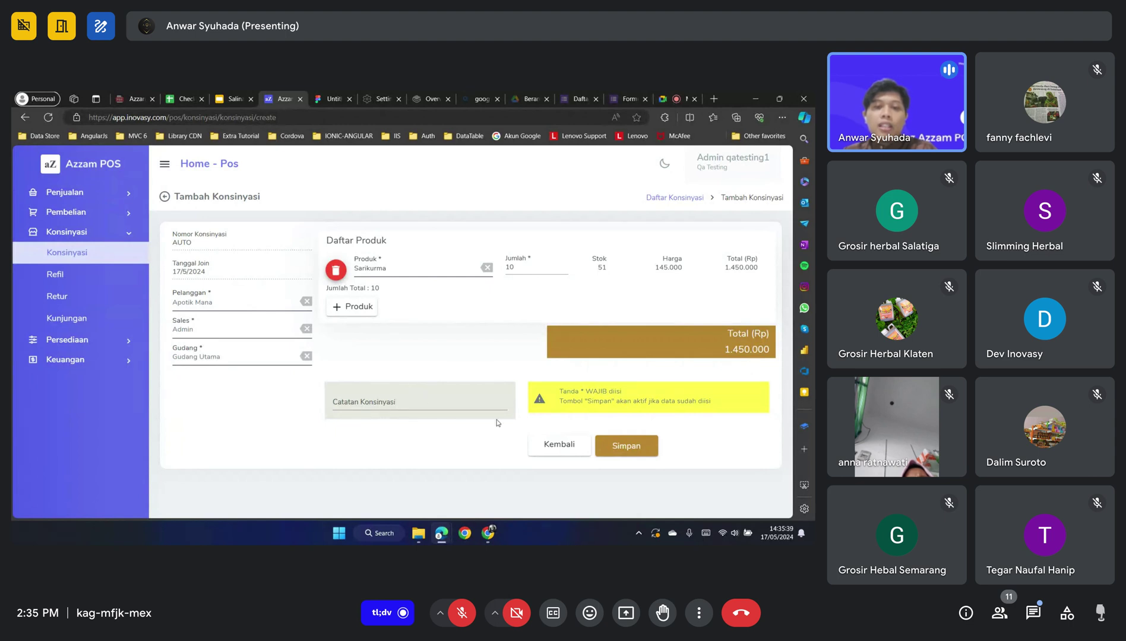
click(641, 452)
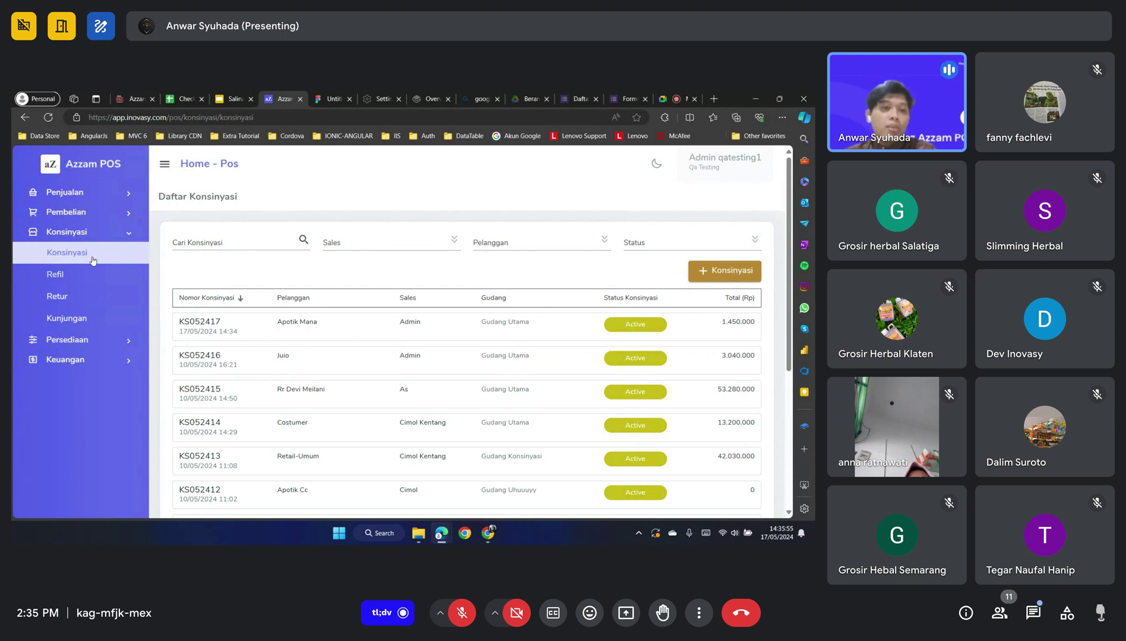
Open the stock card list (Kartu Stok) to check the stock movements of the consigned product
click(95, 341)
click(66, 325)
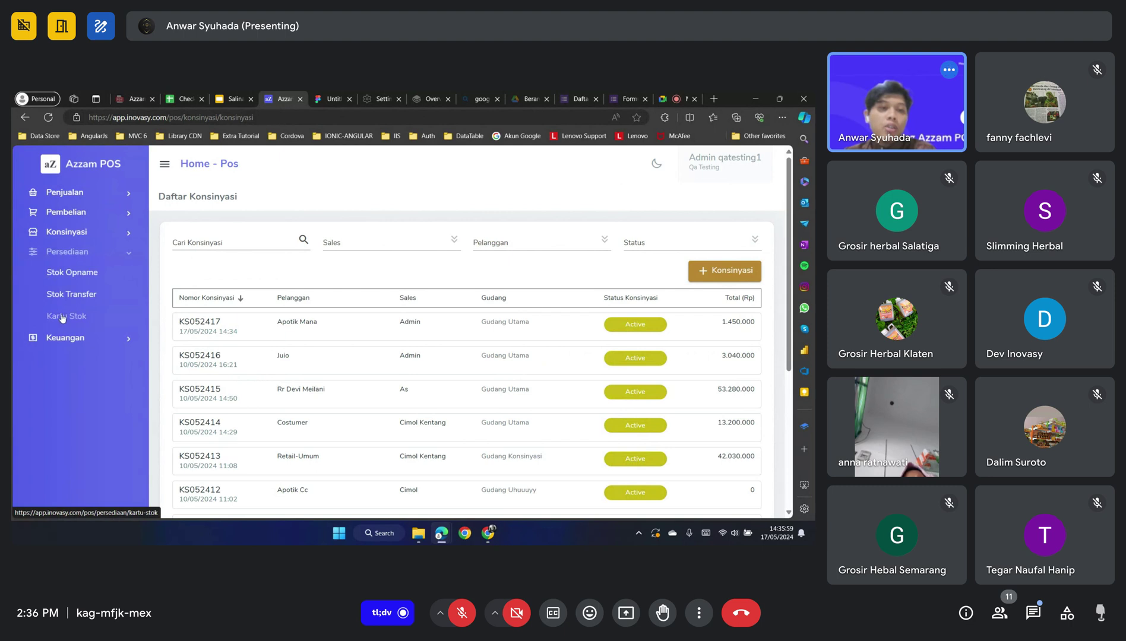
click(62, 317)
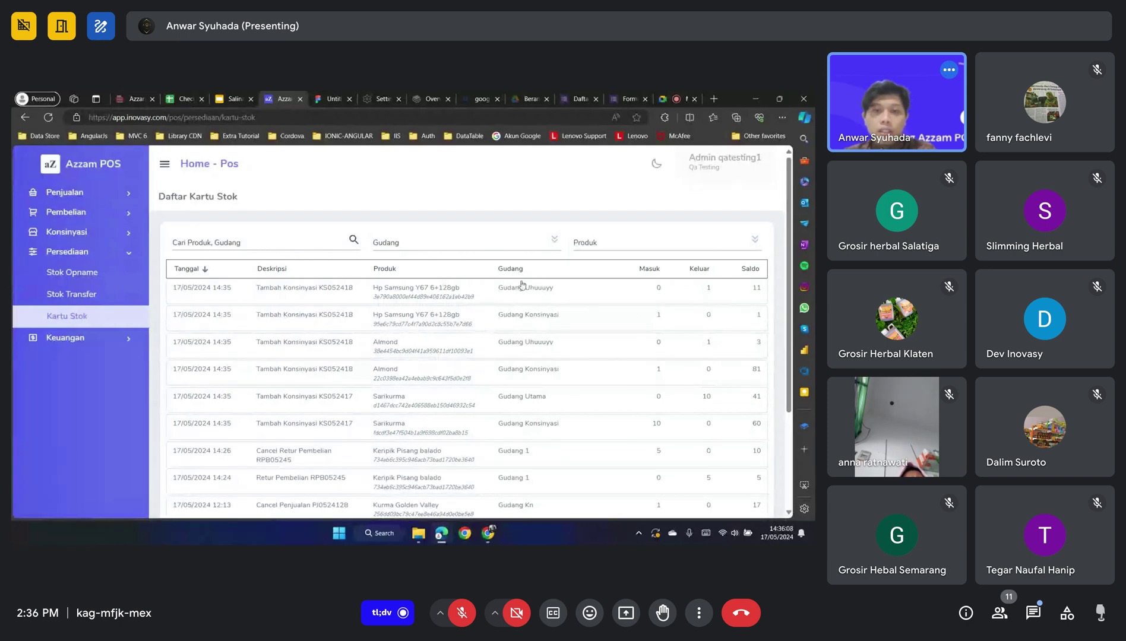
Filter the stock card by the warehouse Grosir Herbal Semarang, clear that filter, and choose the warehouse Grosir Herbal instead
click(461, 249)
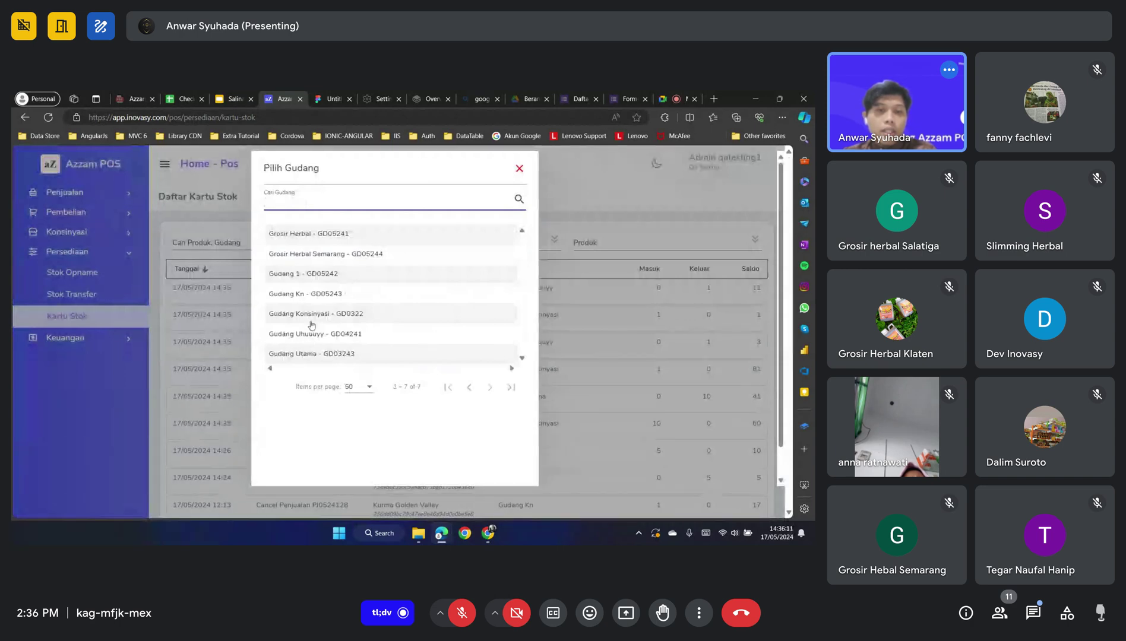
click(333, 254)
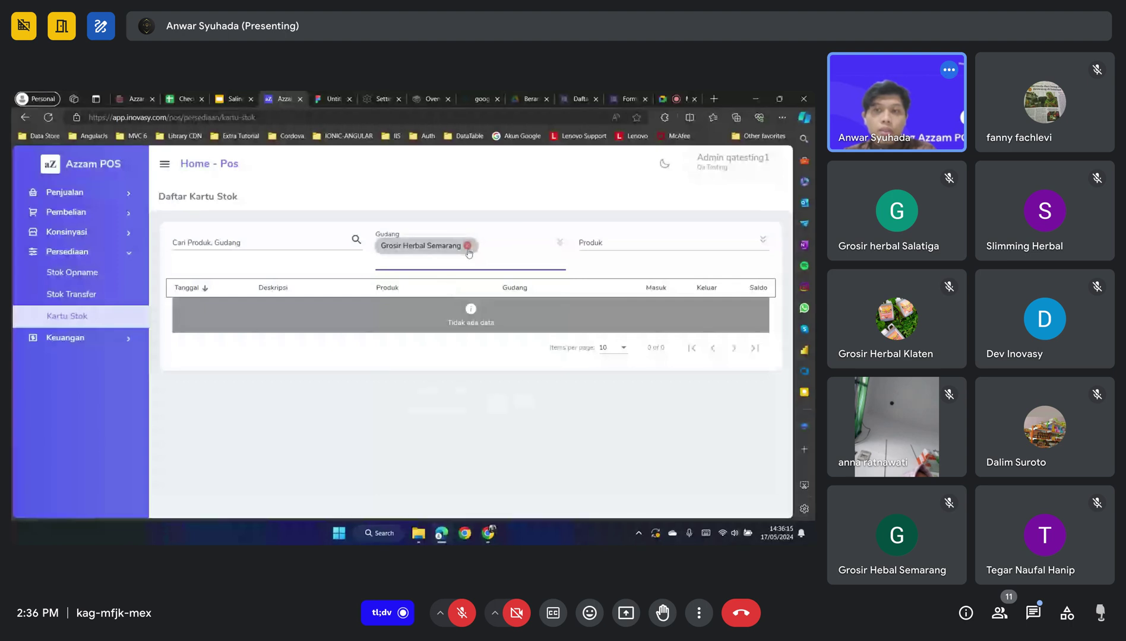
click(467, 246)
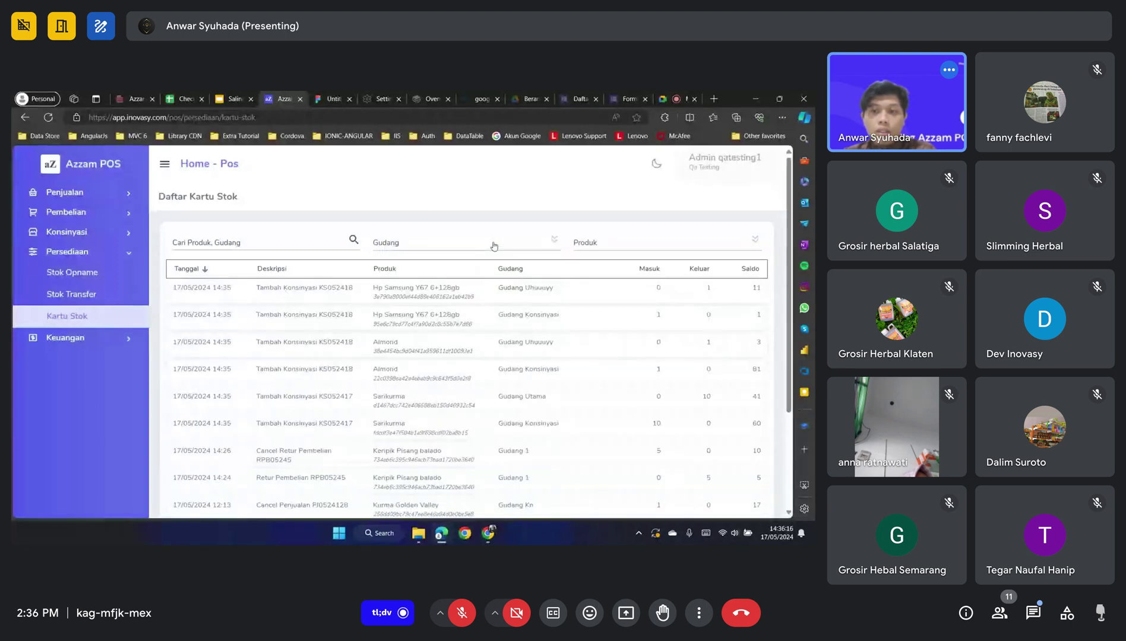
click(493, 245)
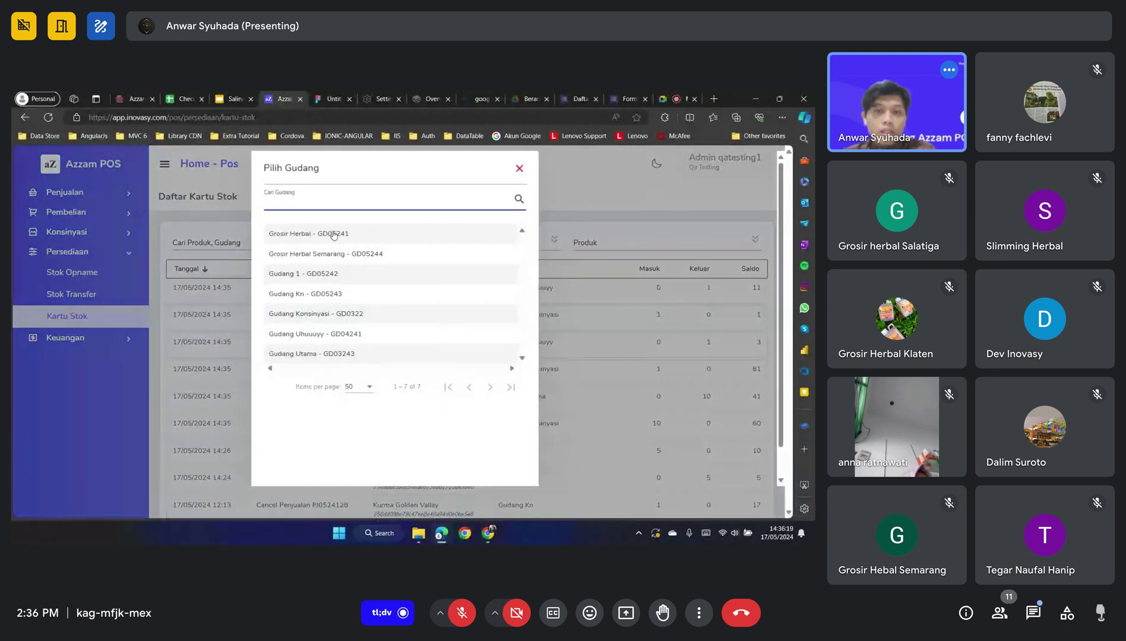
click(333, 234)
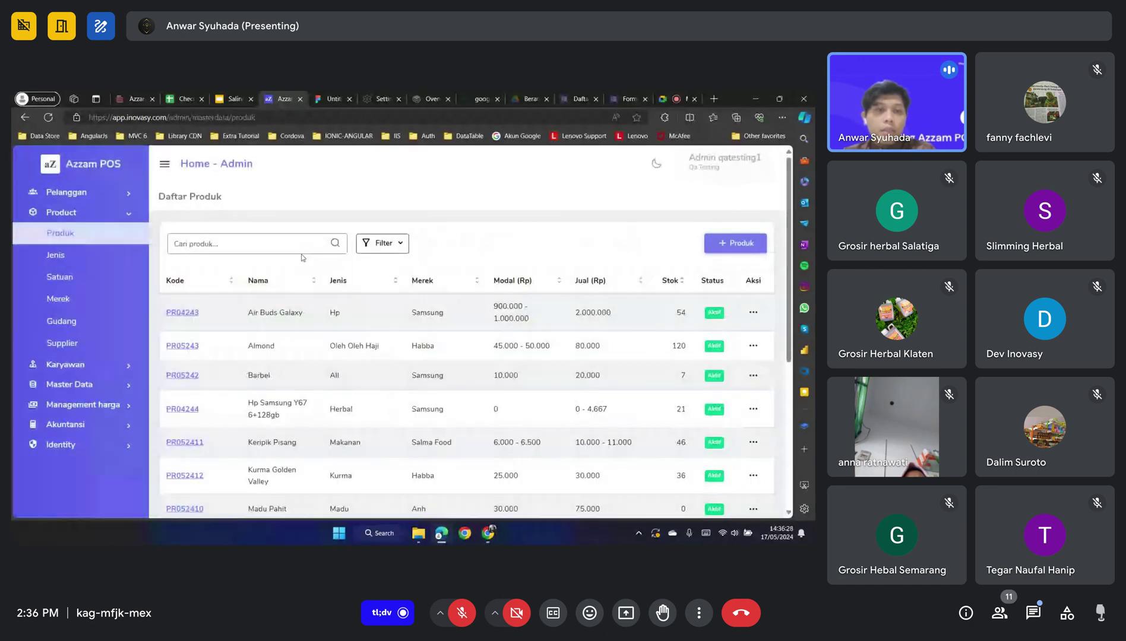
Look over the product list, pass through the POS purchase and visit (Kunjungan) lists, and return to the stock card (Kartu Stok)
scroll(39, 369, down, 1)
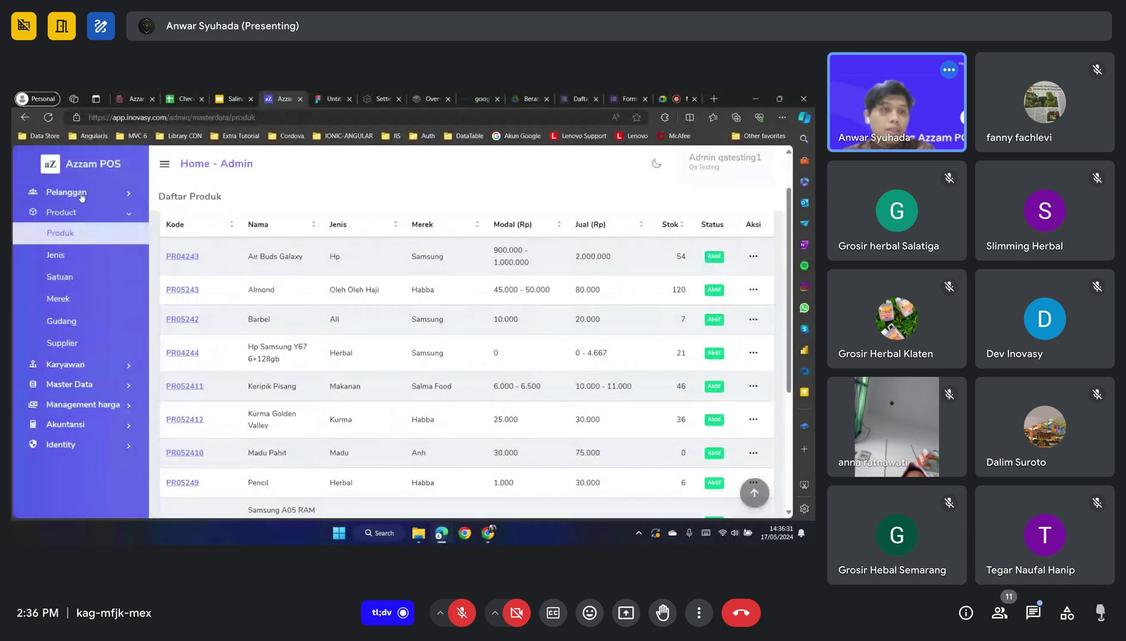
click(89, 165)
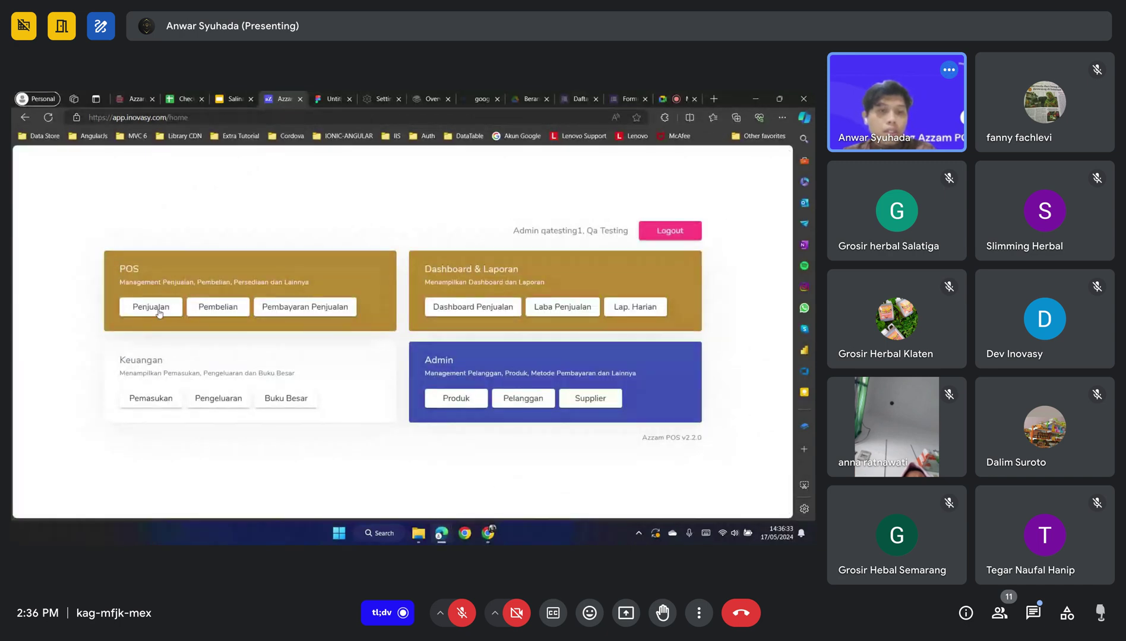
click(201, 307)
click(70, 320)
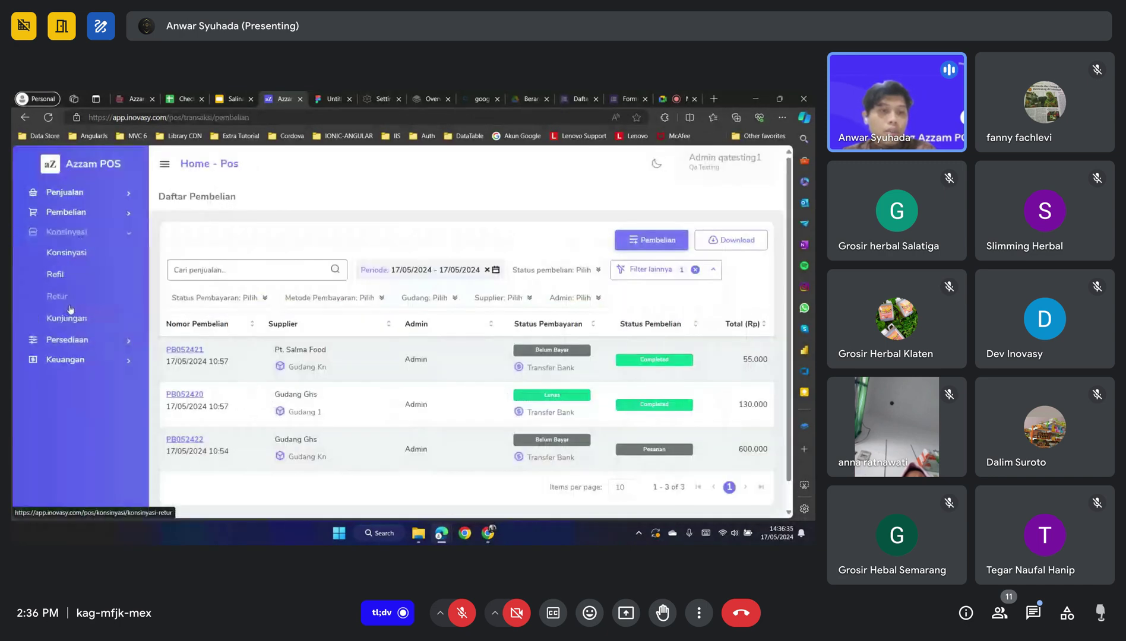
click(73, 321)
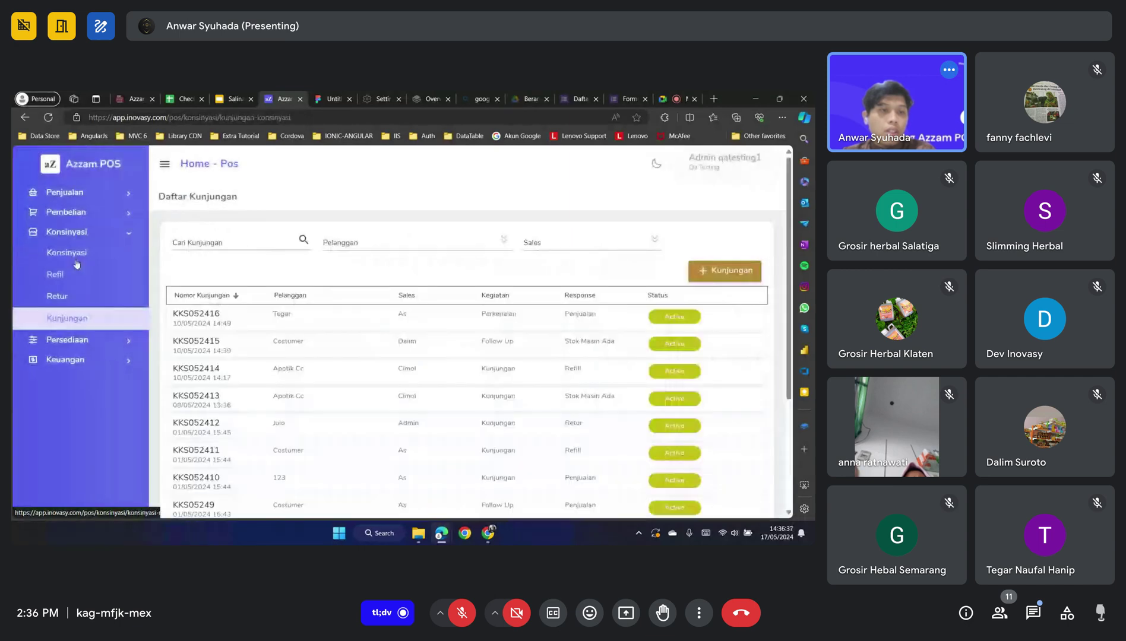
click(83, 340)
click(142, 319)
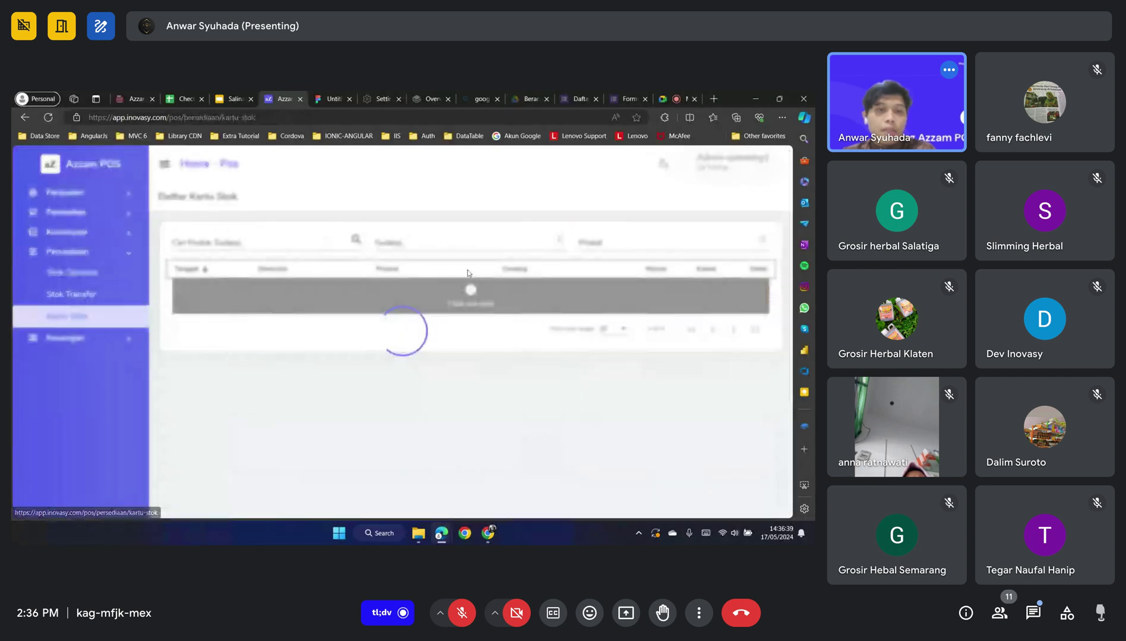
Filter the stock card by the warehouse Gudang Konsinyasi, and filter it by the product Sarikurma
click(497, 247)
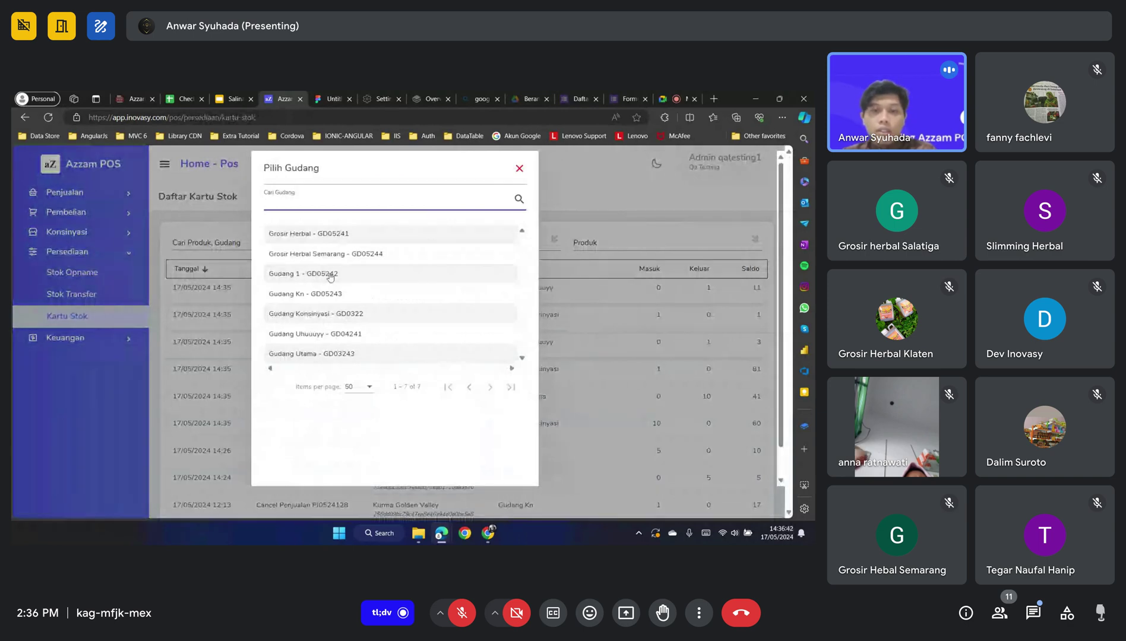
click(321, 315)
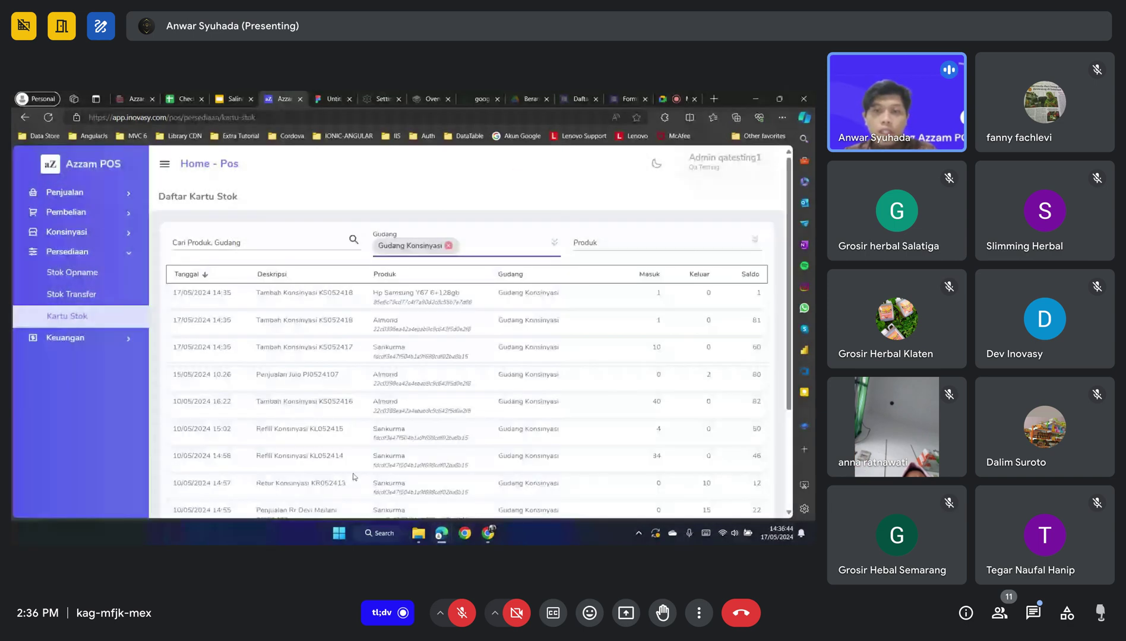
click(659, 242)
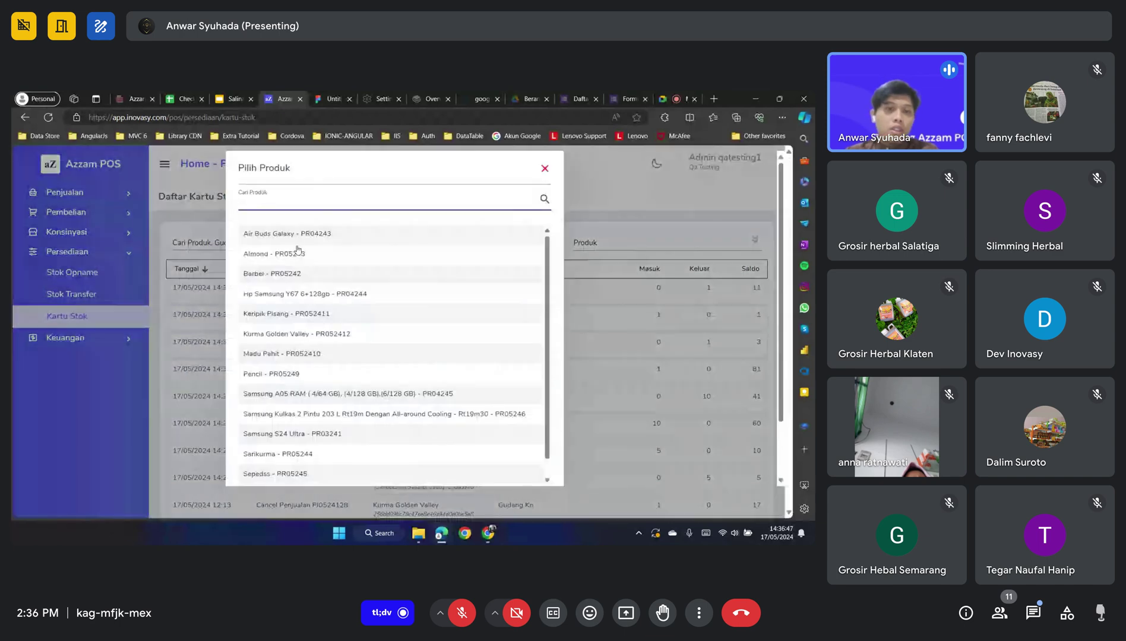
click(269, 455)
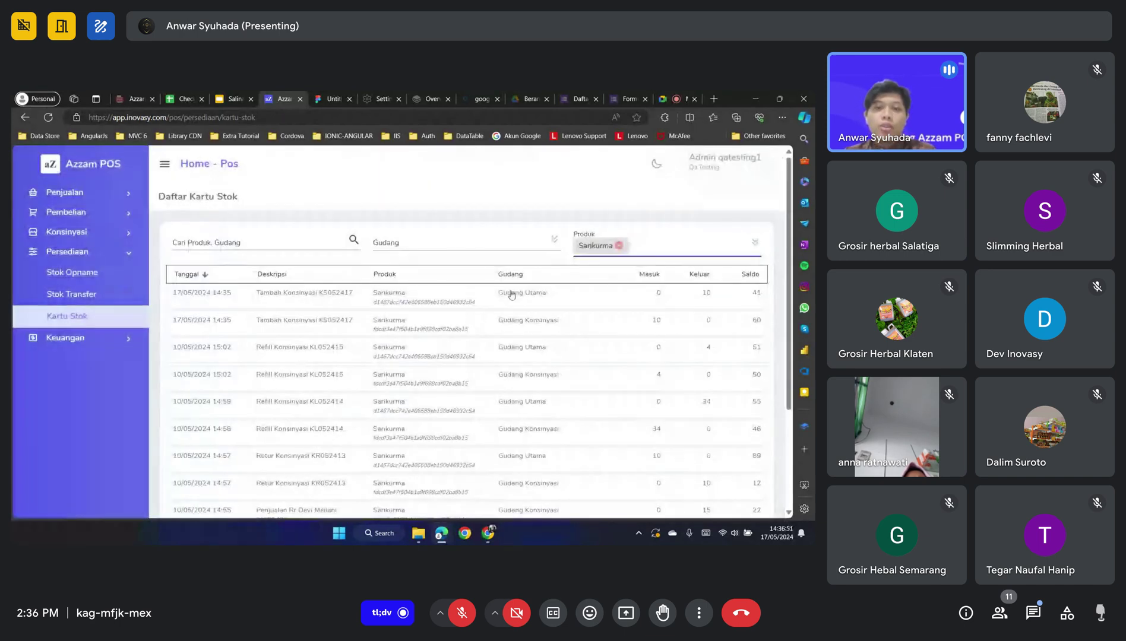
Review Sarikurma's stock movements, highlight the balance (Saldo) of the newest Gudang Utama entry, and return from that entry's consignment detail
scroll(430, 327, down, 2)
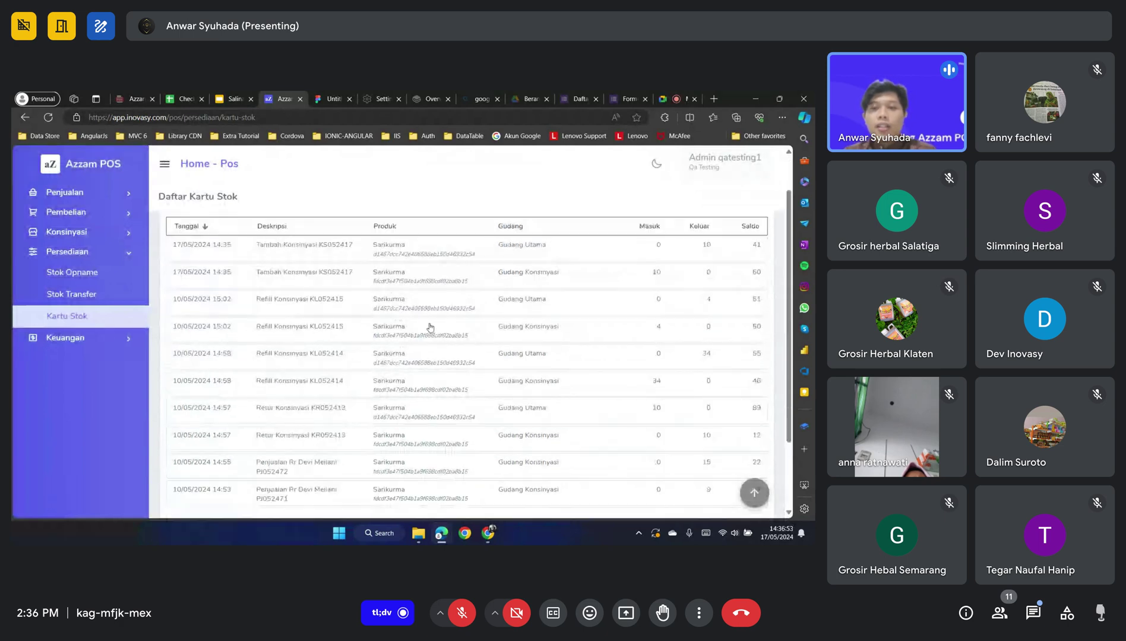
scroll(430, 326, up, 2)
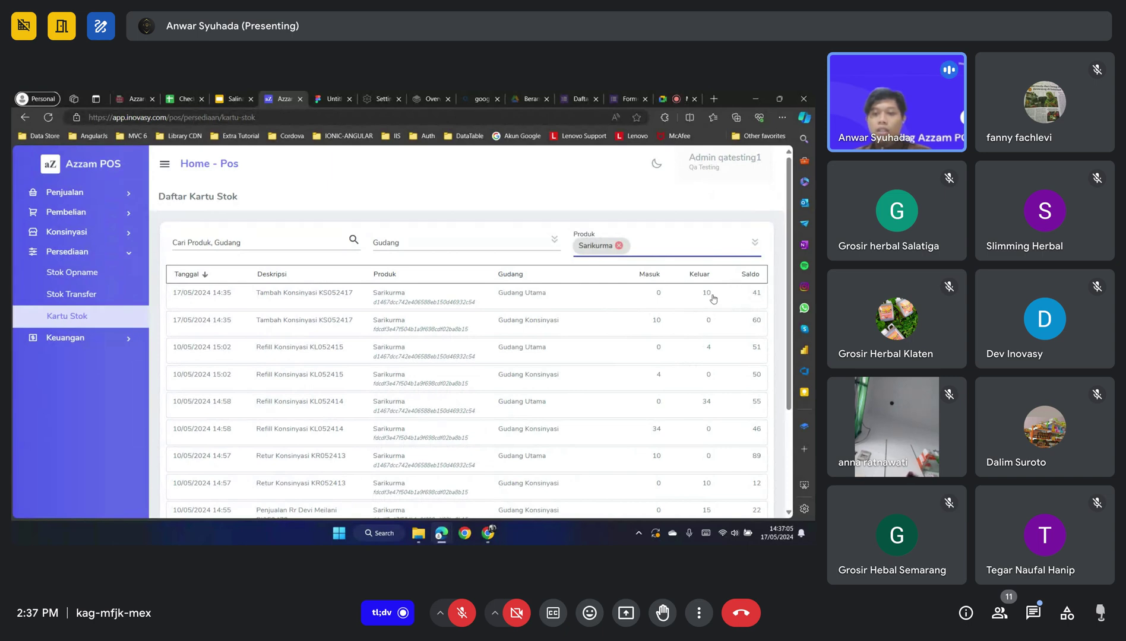
double_click(756, 297)
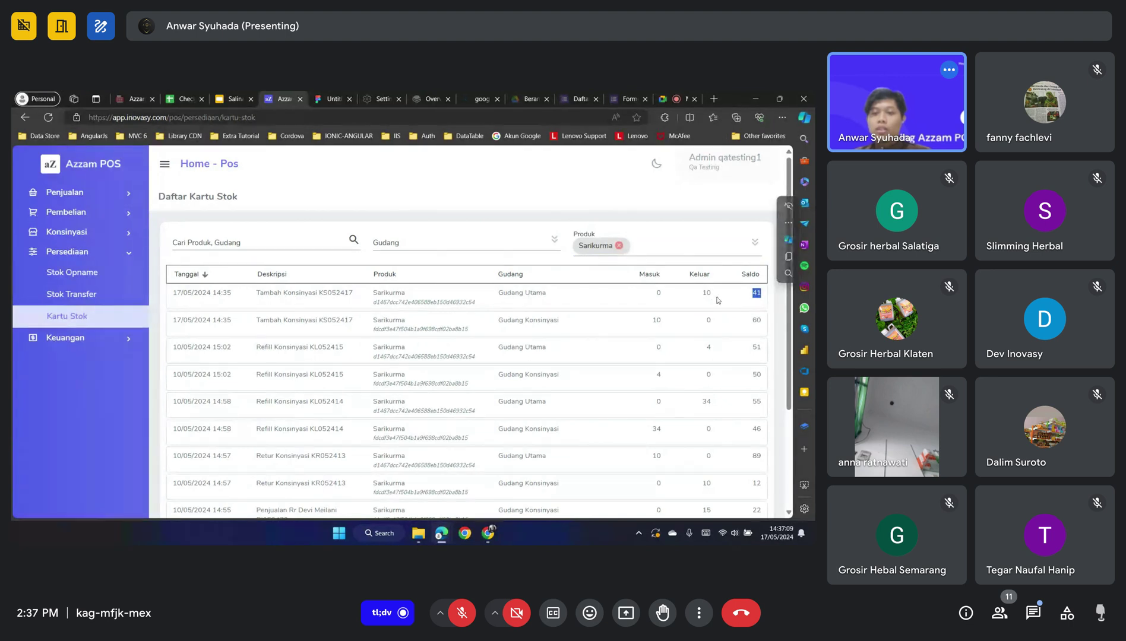
click(757, 304)
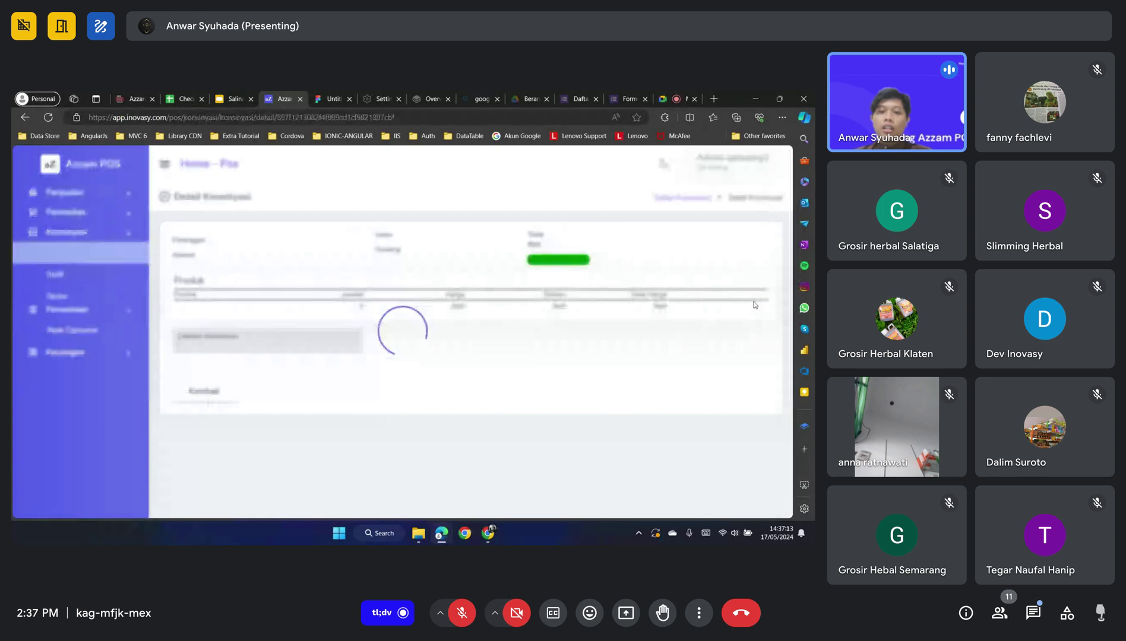
click(25, 117)
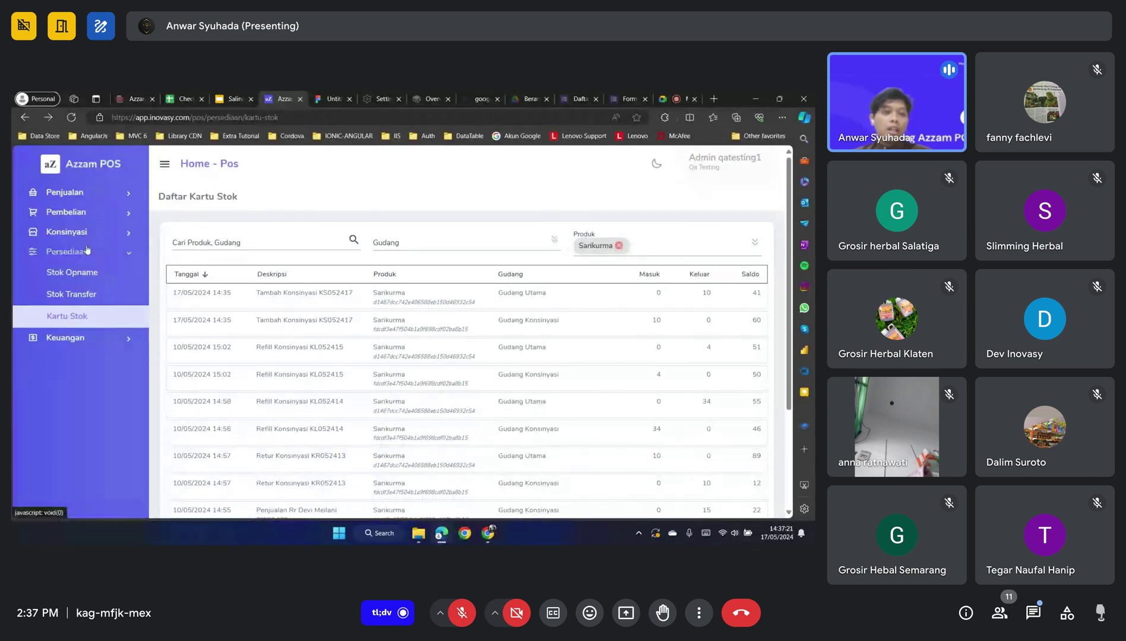
Open Apotik Mana's consignment from the consignment list and review its products and available actions
click(67, 231)
click(66, 252)
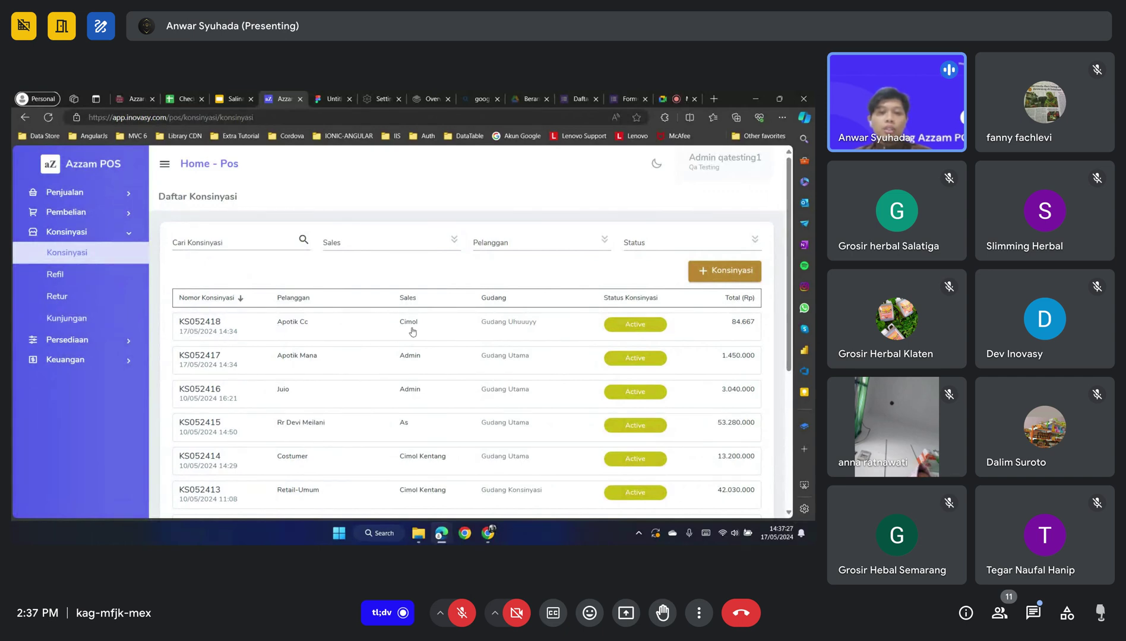
click(347, 332)
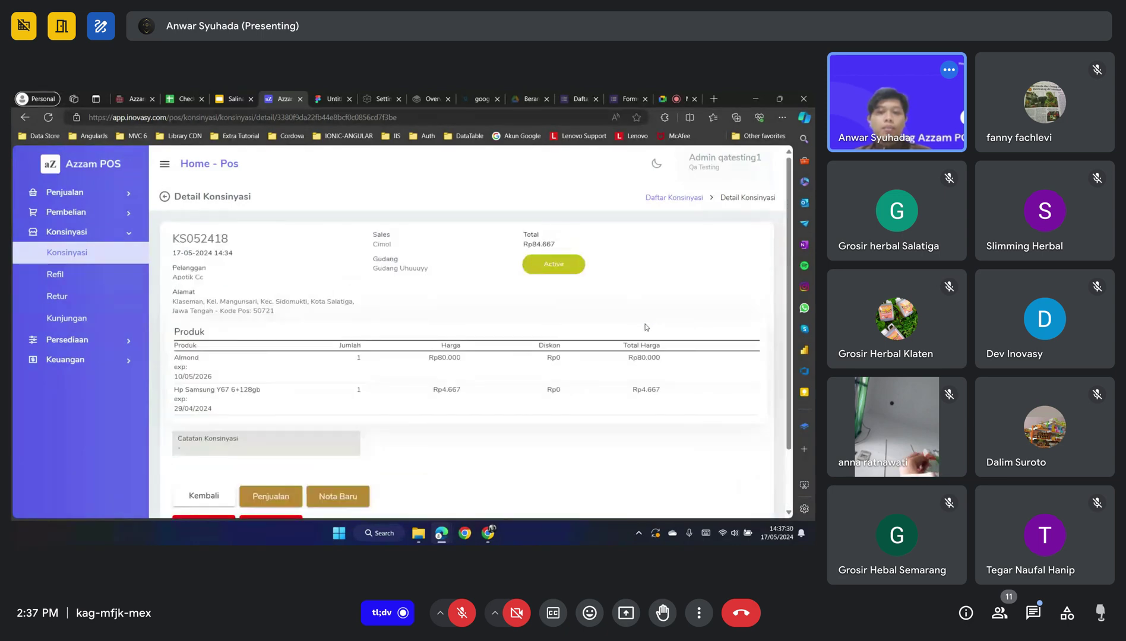
click(83, 255)
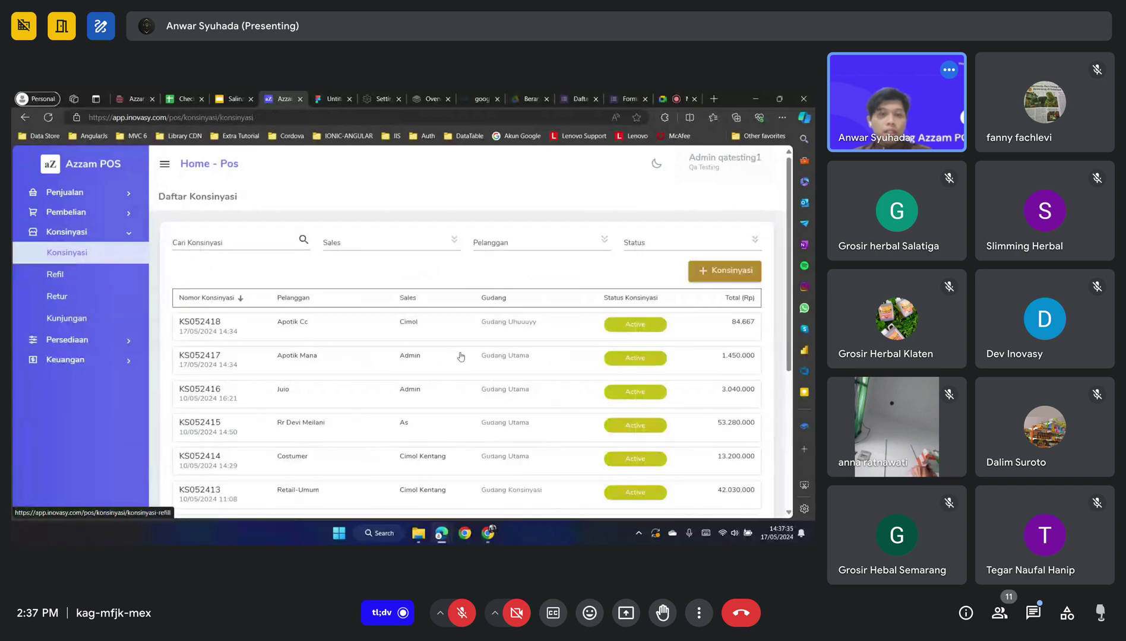
click(327, 370)
scroll(399, 433, down, 2)
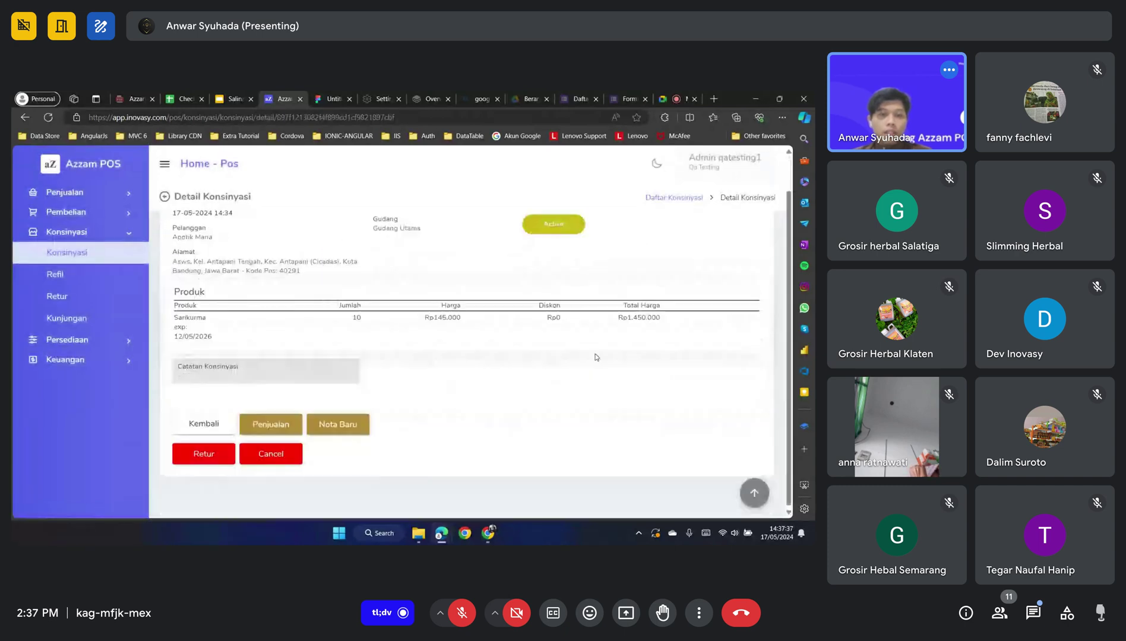
scroll(399, 433, up, 2)
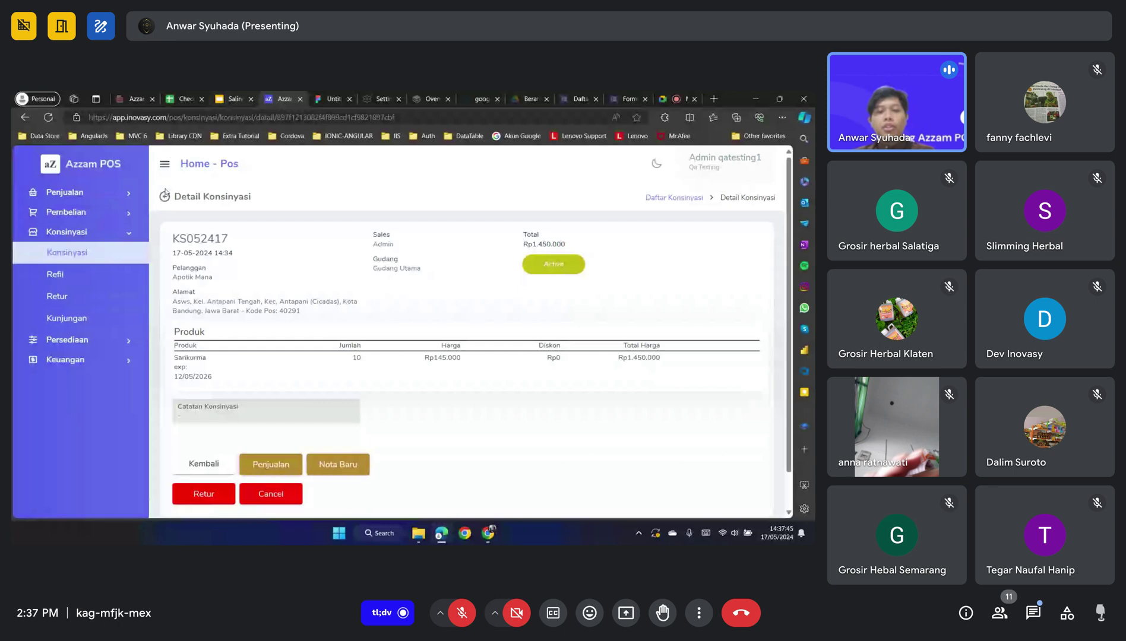
Switch to the Google Slides presentation and examine the Tambah Penjualan Konsinyasi stage on the Flow Konsinyasi slide
click(226, 100)
scroll(76, 305, up, 6)
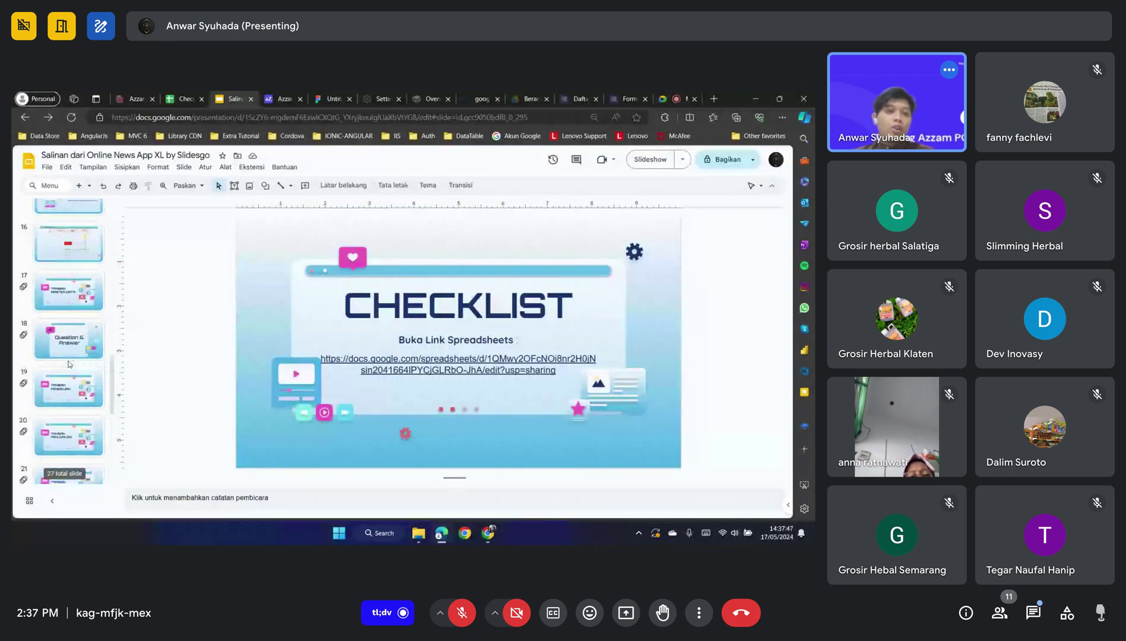
scroll(77, 305, up, 5)
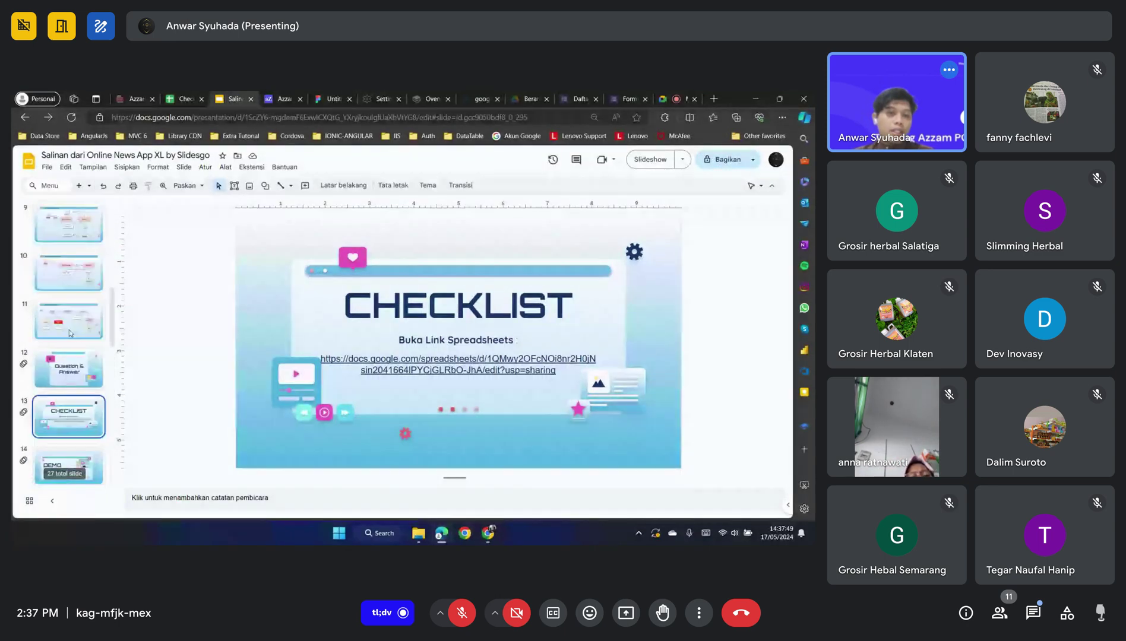
click(68, 414)
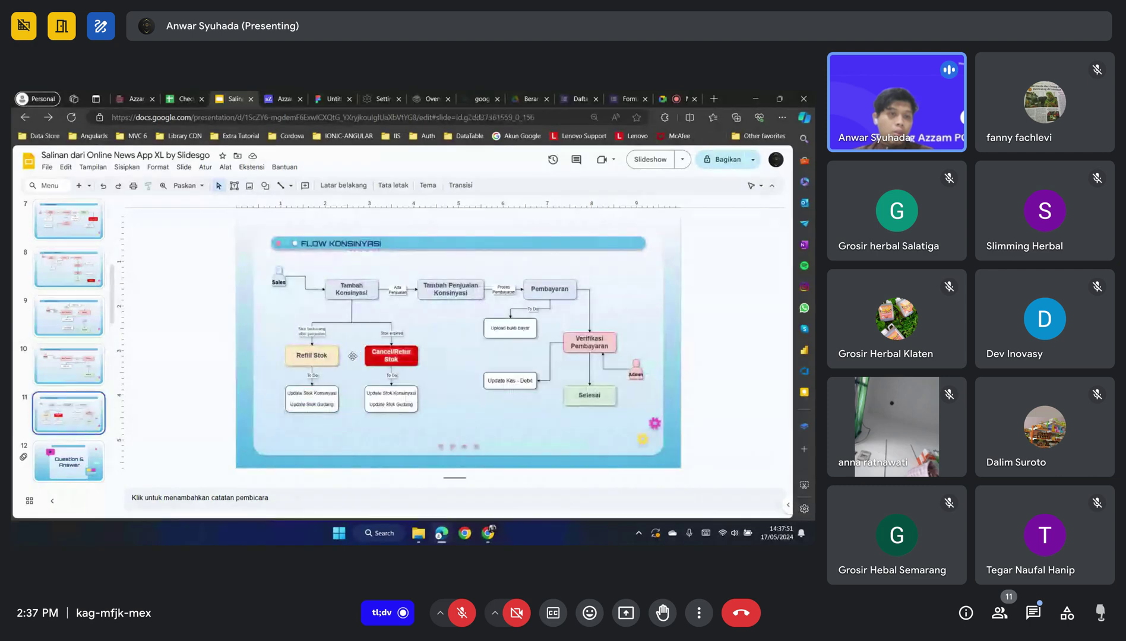
scroll(457, 340, up, 1)
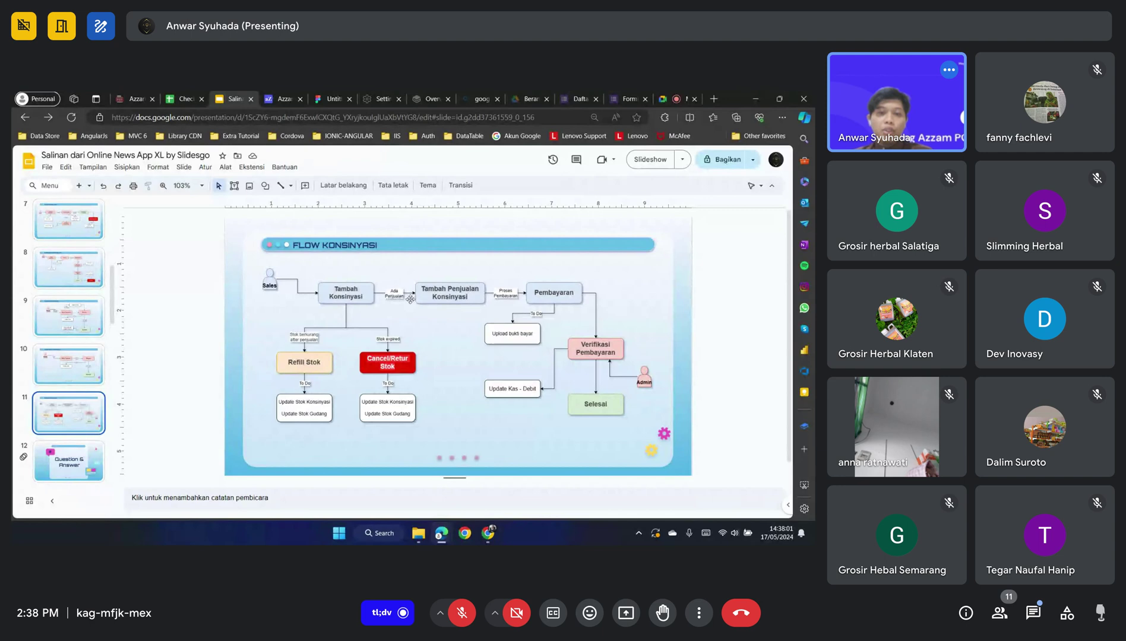
scroll(467, 295, up, 1)
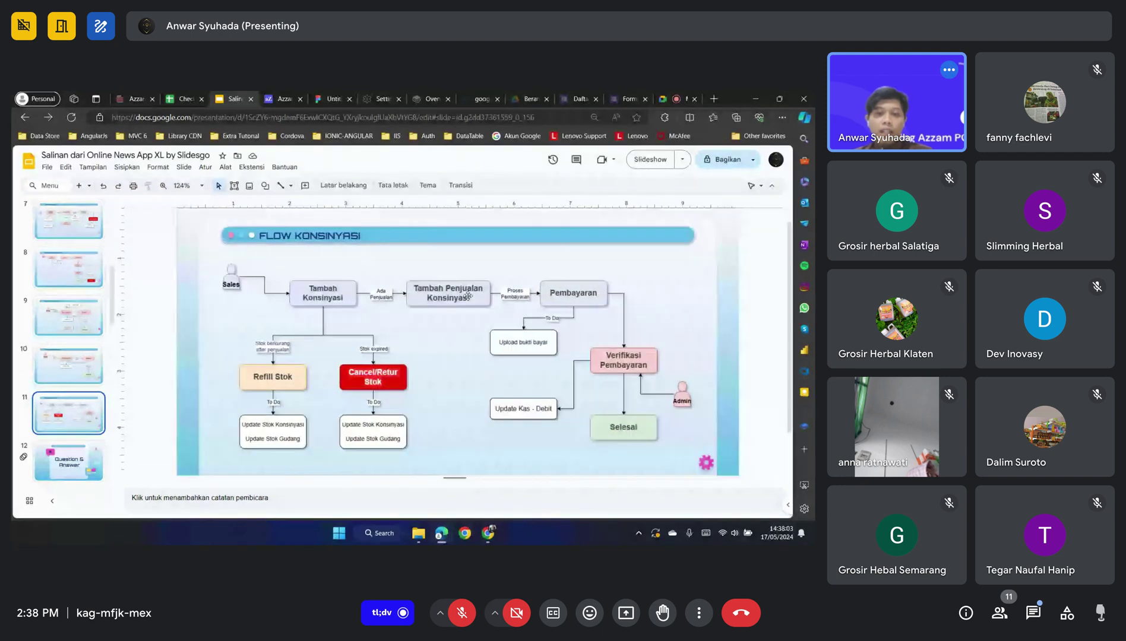
scroll(463, 294, up, 5)
scroll(406, 294, down, 1)
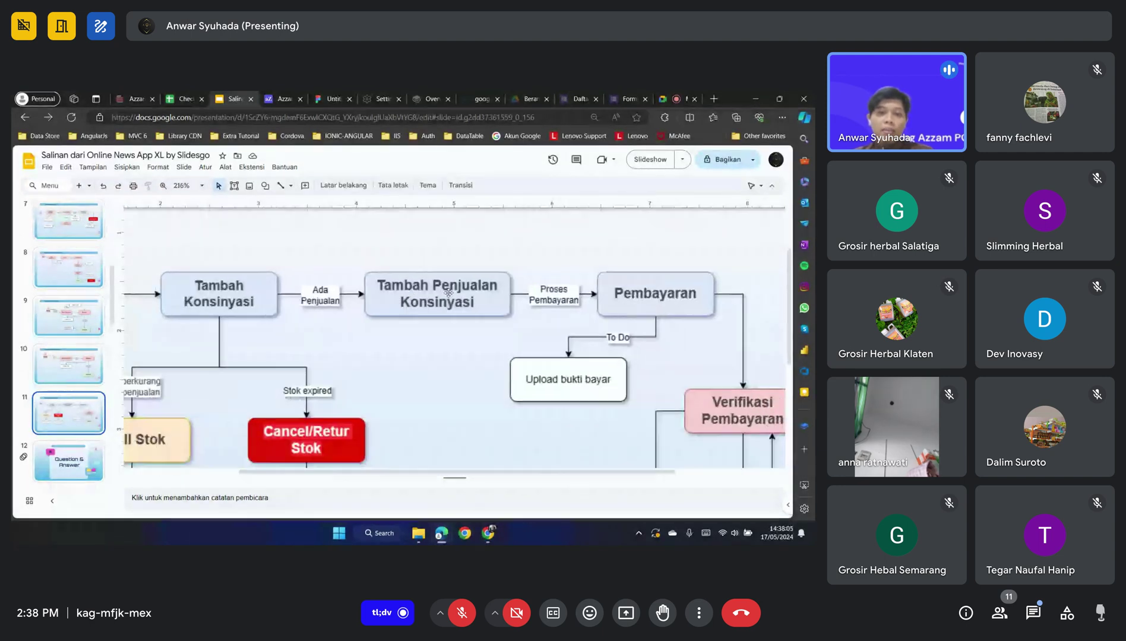
Return to Azzam POS and start a consignment sale (Penjualan) from Apotik Mana's consignment detail
click(272, 99)
scroll(281, 429, down, 1)
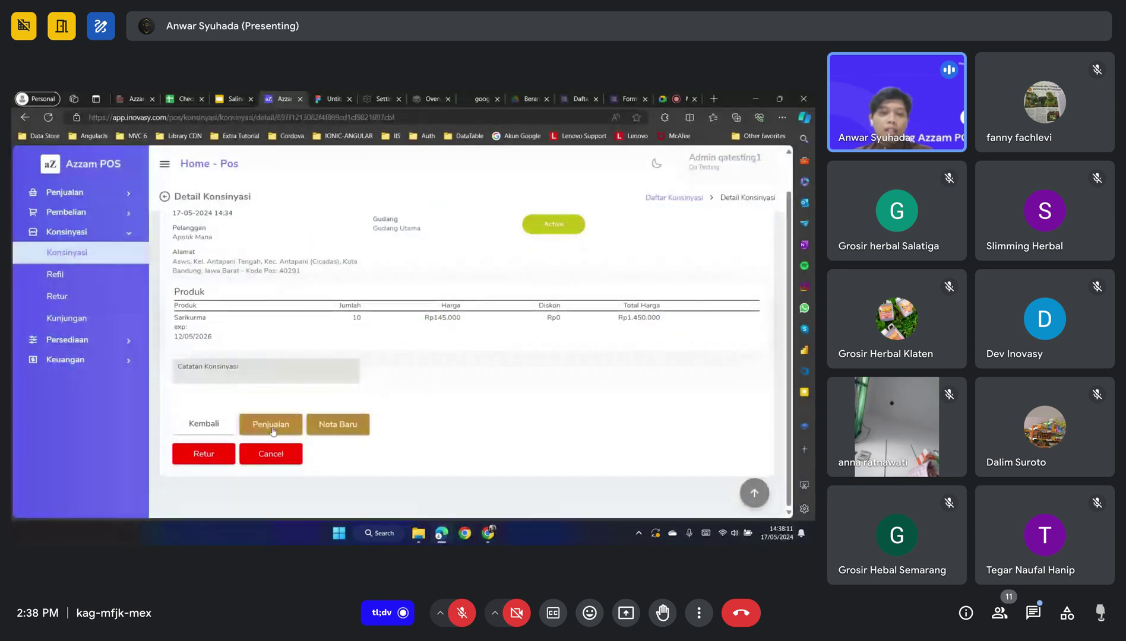
click(269, 428)
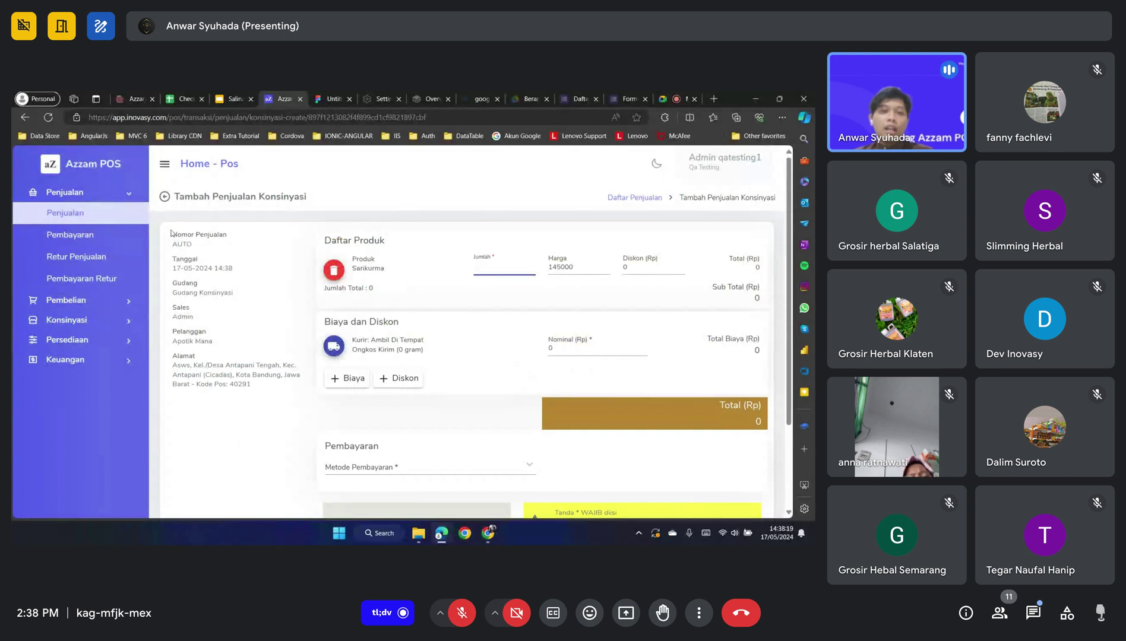
Highlight the prefilled sale details, from the sale number through the customer's address, to point them out
drag(174, 233, 218, 392)
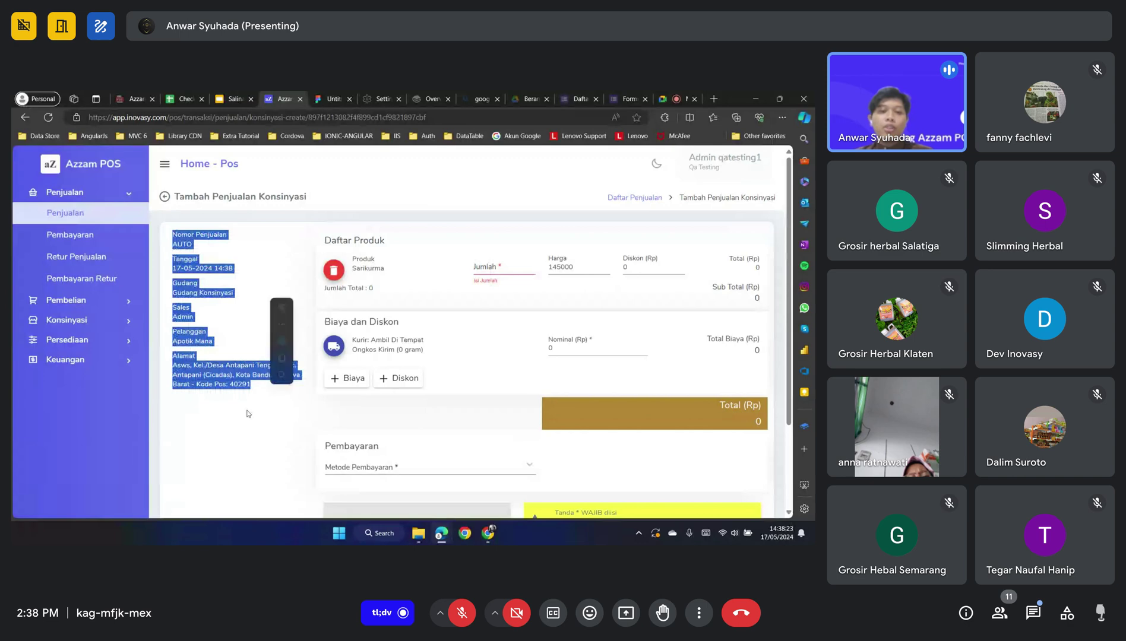
click(216, 387)
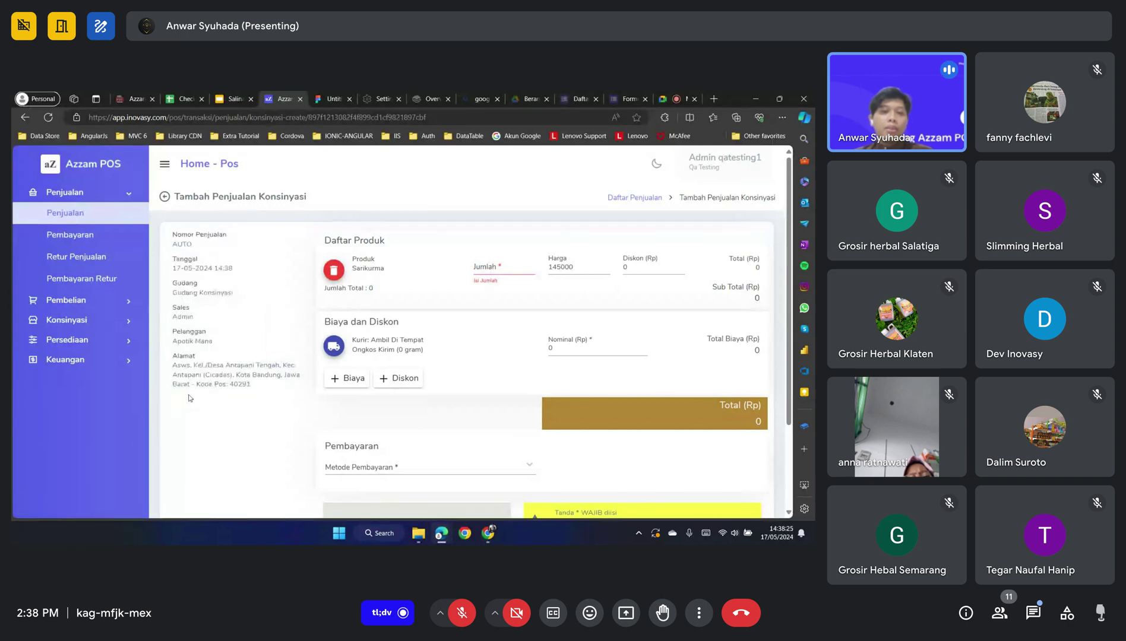
drag(172, 237, 257, 399)
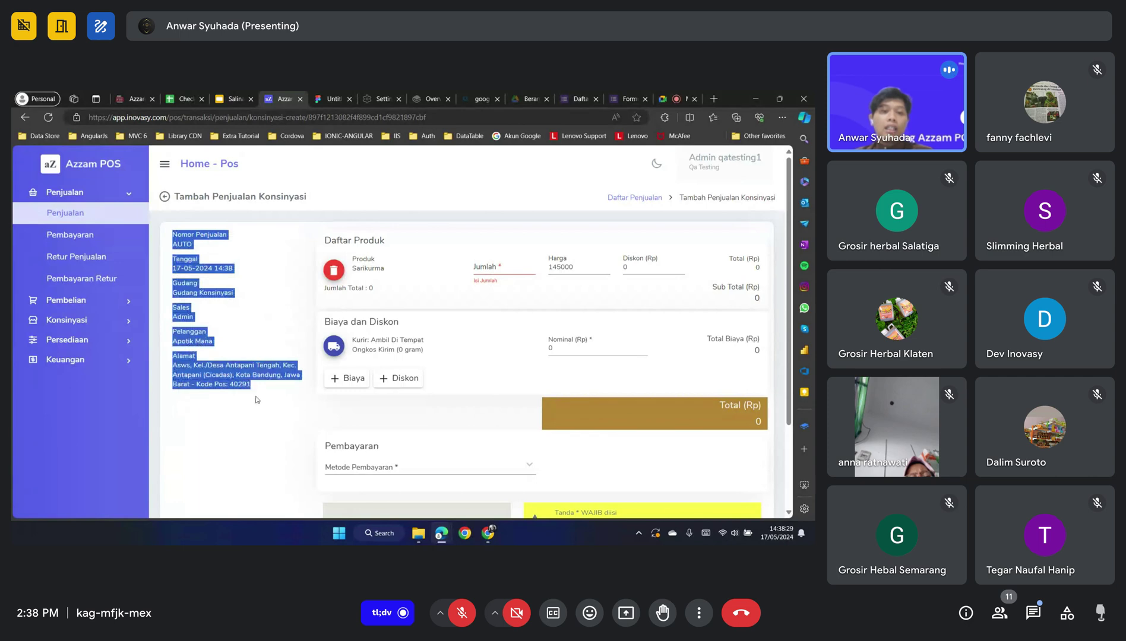
Clear the highlighted sale details and highlight the product name Sarikurma in Daftar Produk to point it out
click(219, 385)
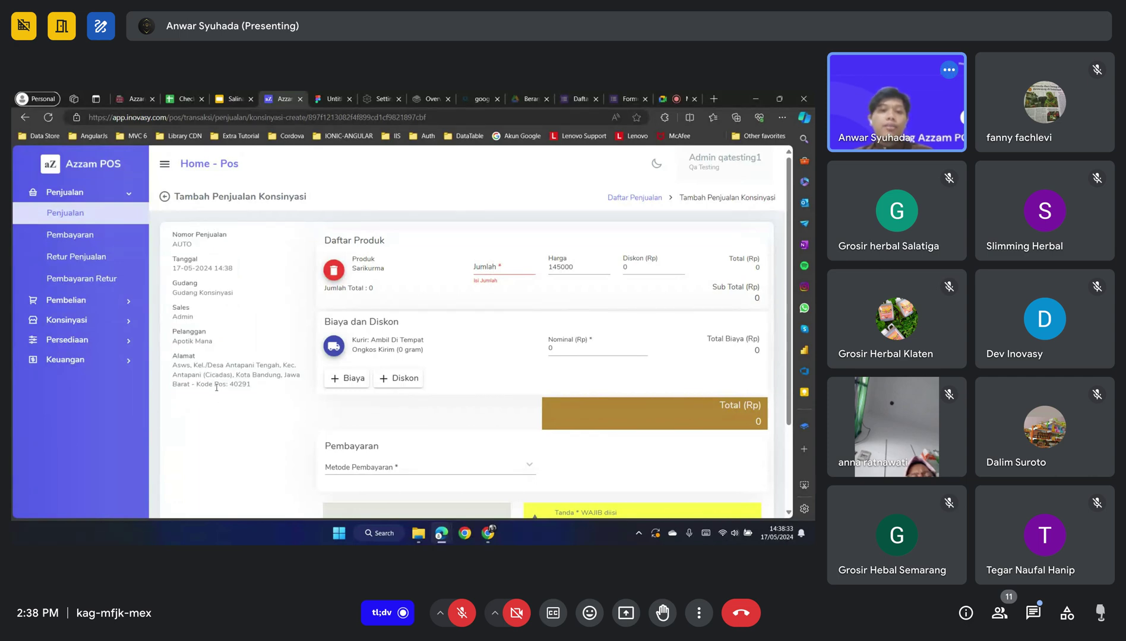
double_click(357, 268)
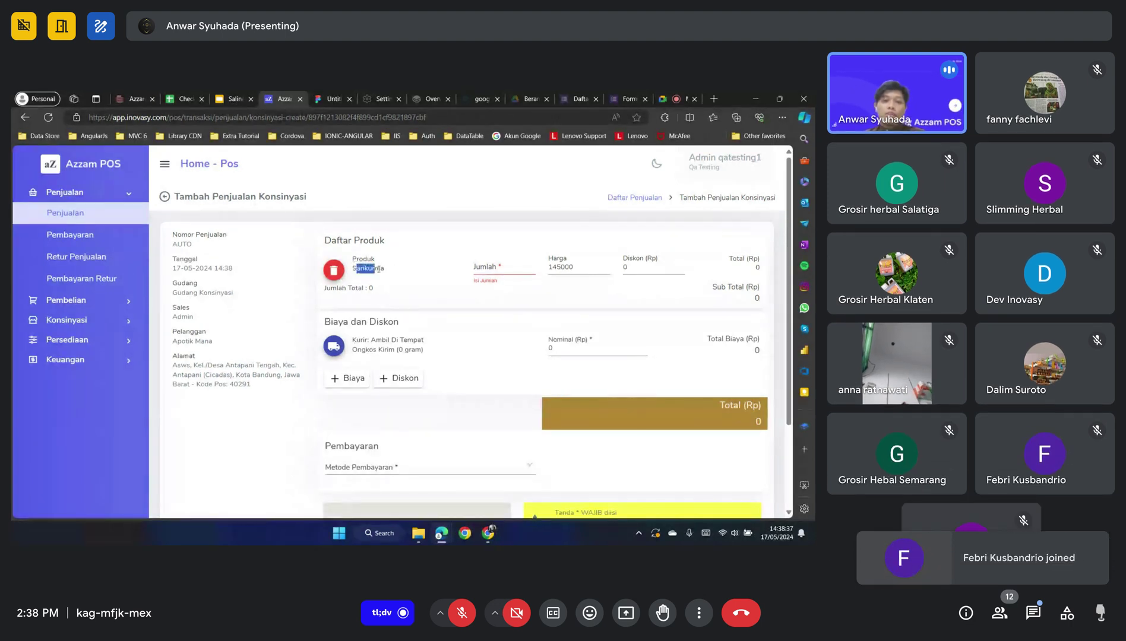
click(368, 272)
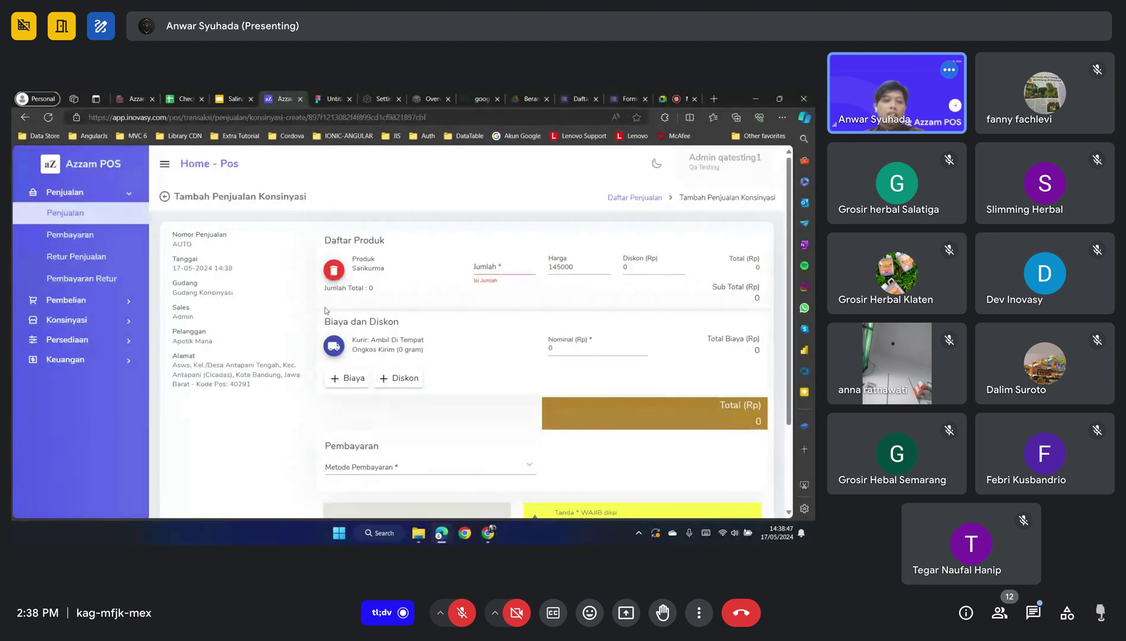
Remove Sarikurma from the sale's product list, then restart the sale from Apotik Mana's consignment detail
click(335, 272)
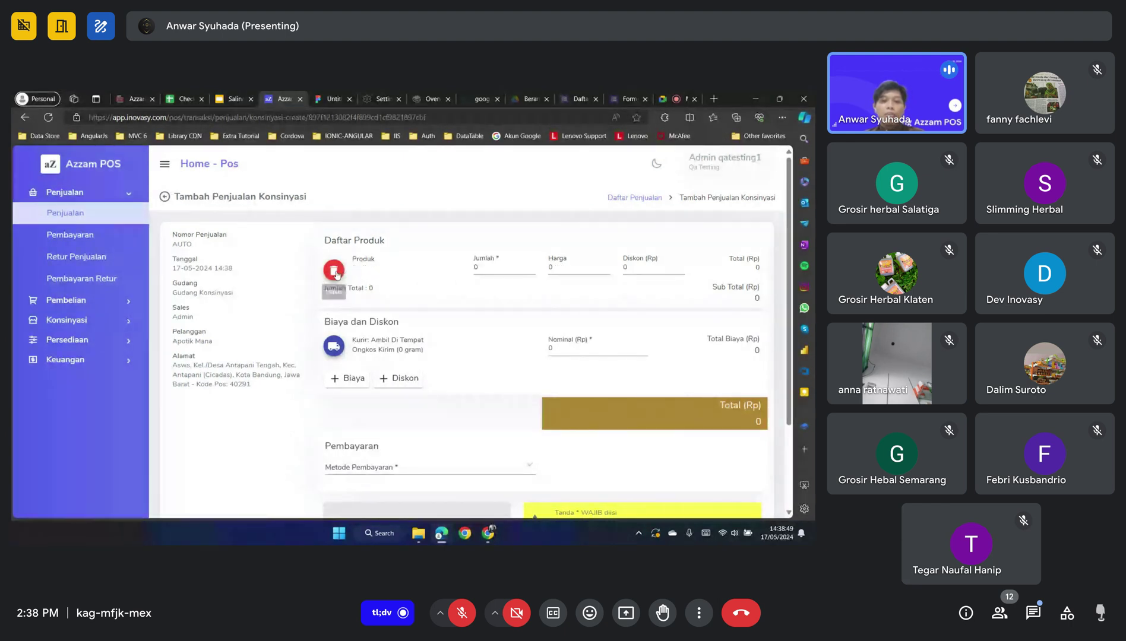
click(104, 212)
click(484, 367)
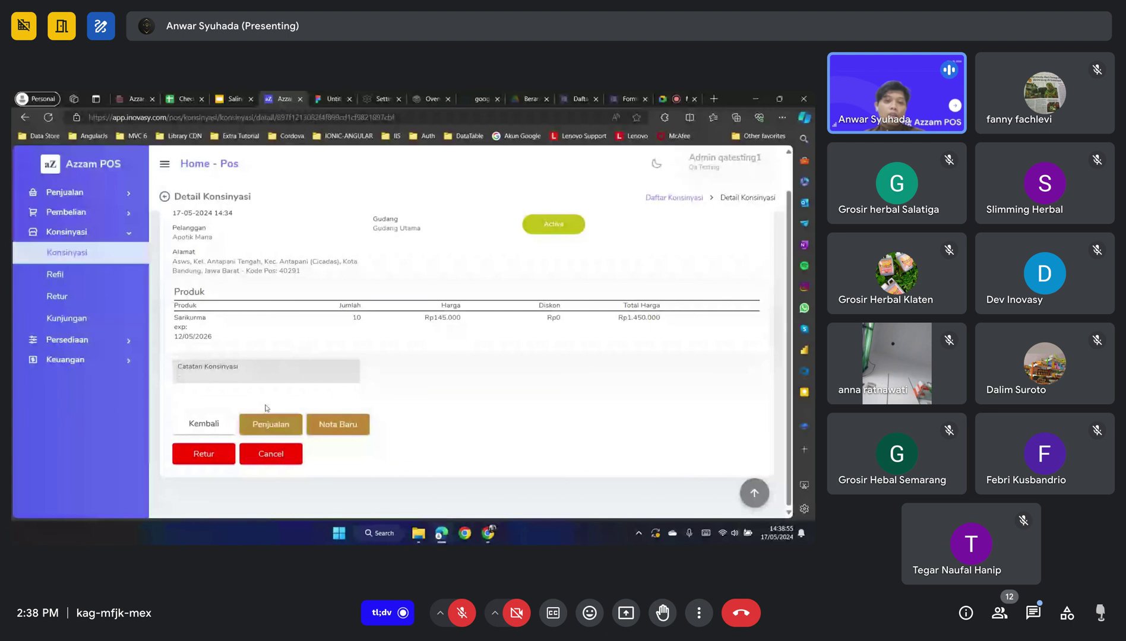
click(263, 424)
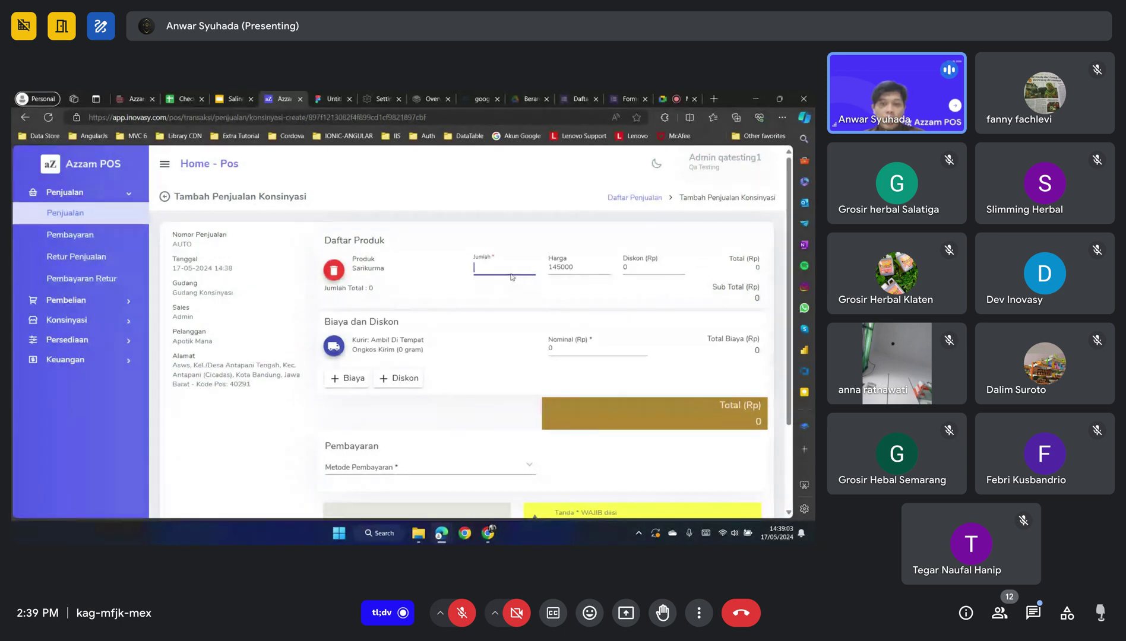
Set the quantity (Jumlah) of Sarikurma to 5 in the consignment sale and move on to its price
scroll(497, 304, down, 2)
scroll(493, 297, up, 2)
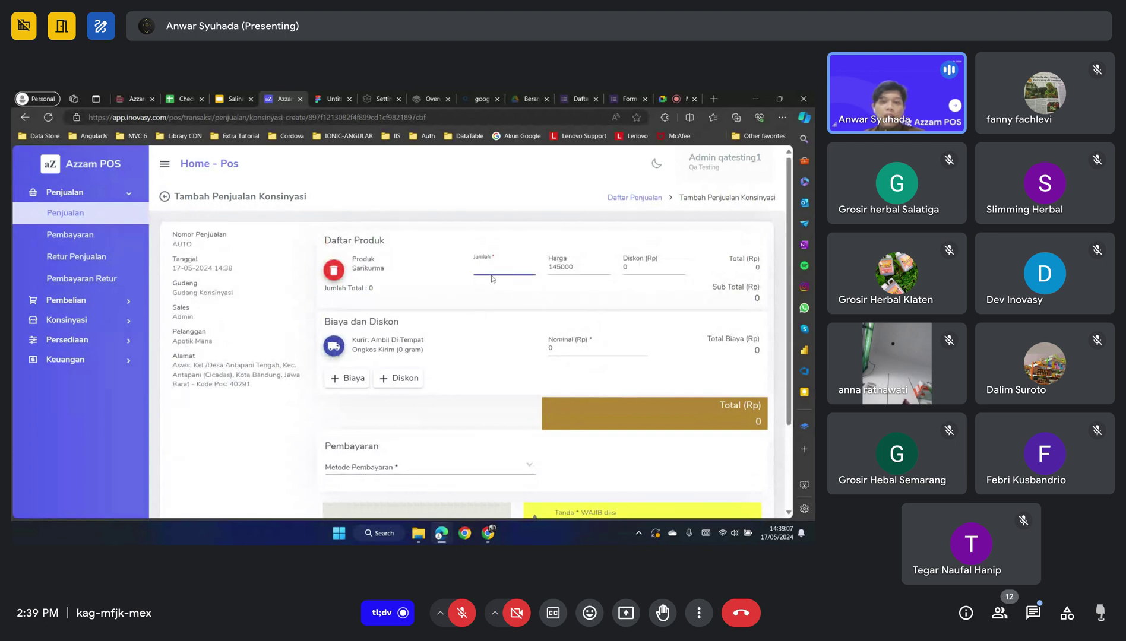
text(5)
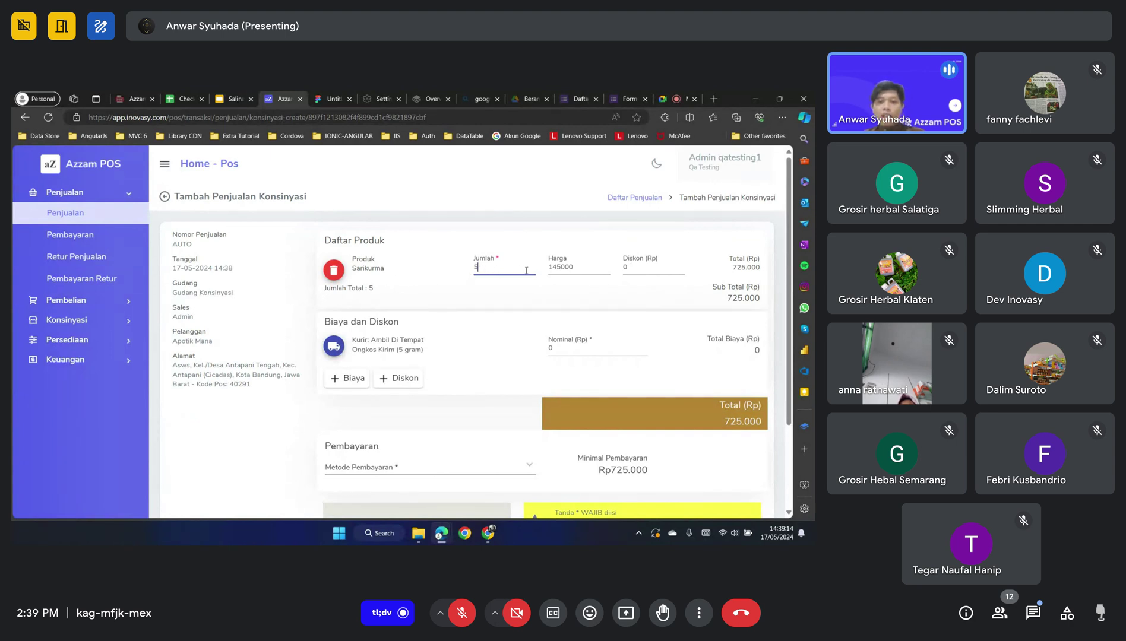
click(571, 267)
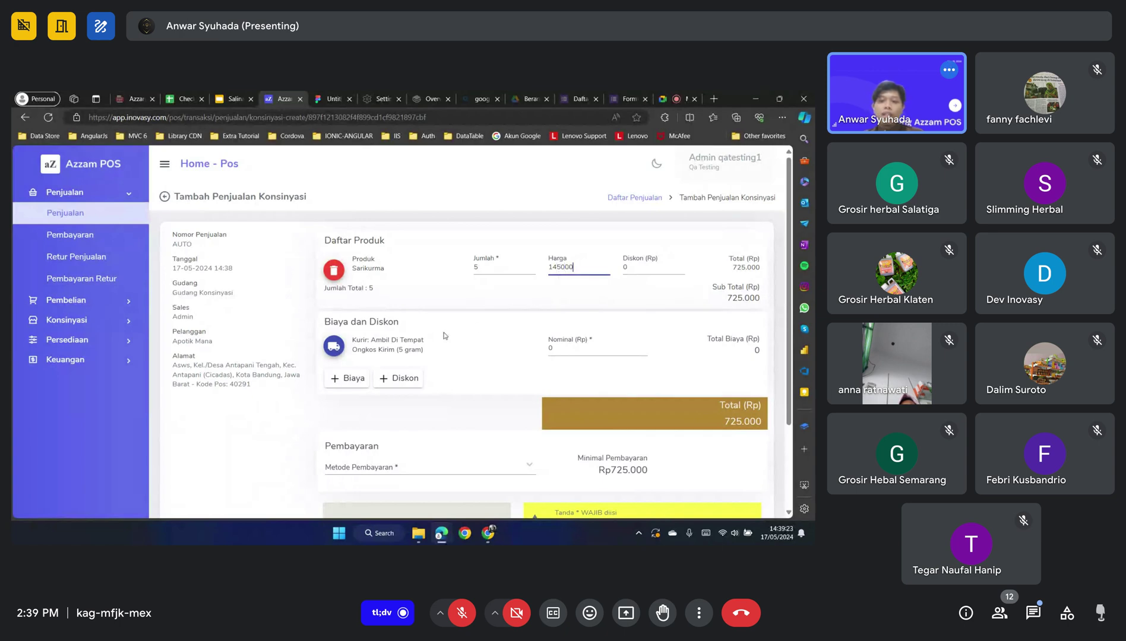
Examine the consignment sale's product line, fees and discounts, total, payment method and sales note sections
scroll(446, 333, down, 3)
scroll(447, 330, up, 3)
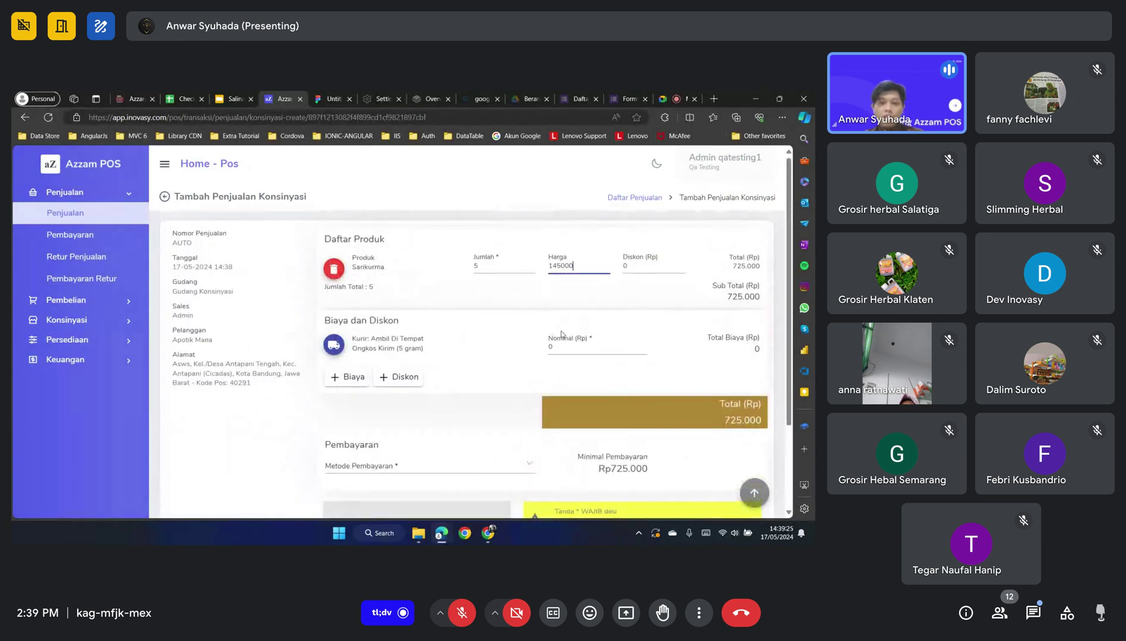
scroll(468, 333, down, 2)
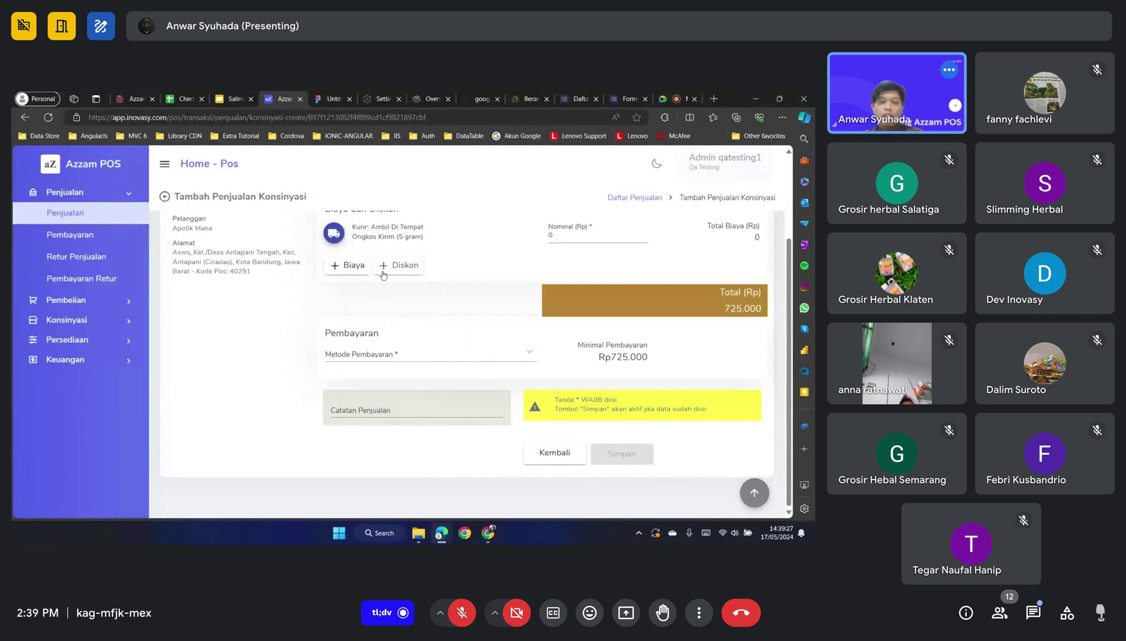
scroll(436, 275, up, 2)
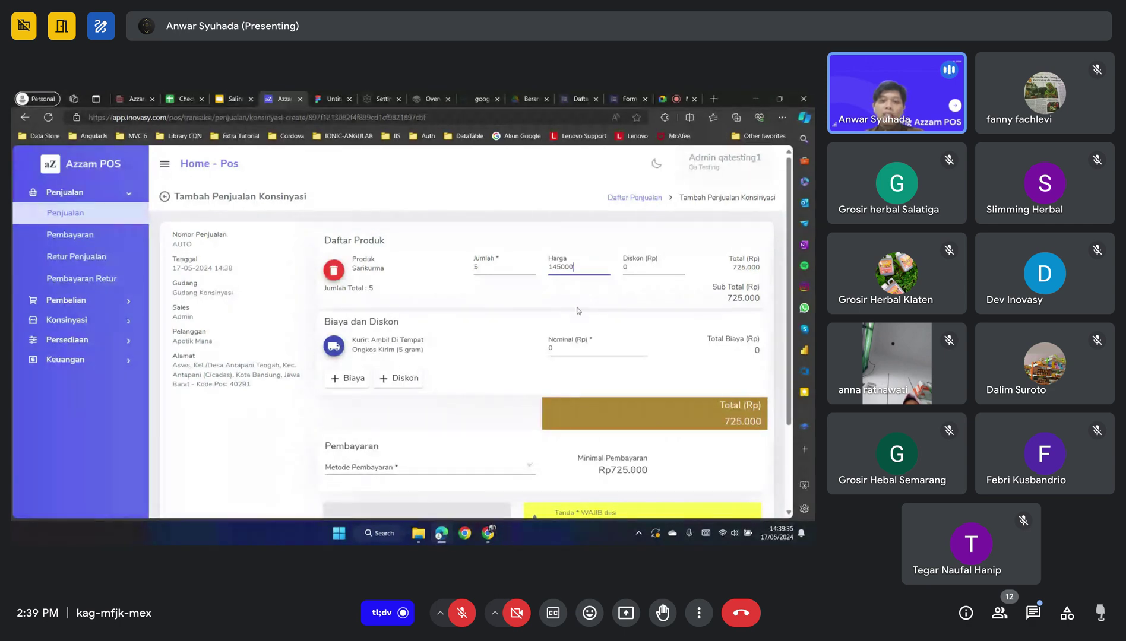
scroll(579, 310, down, 2)
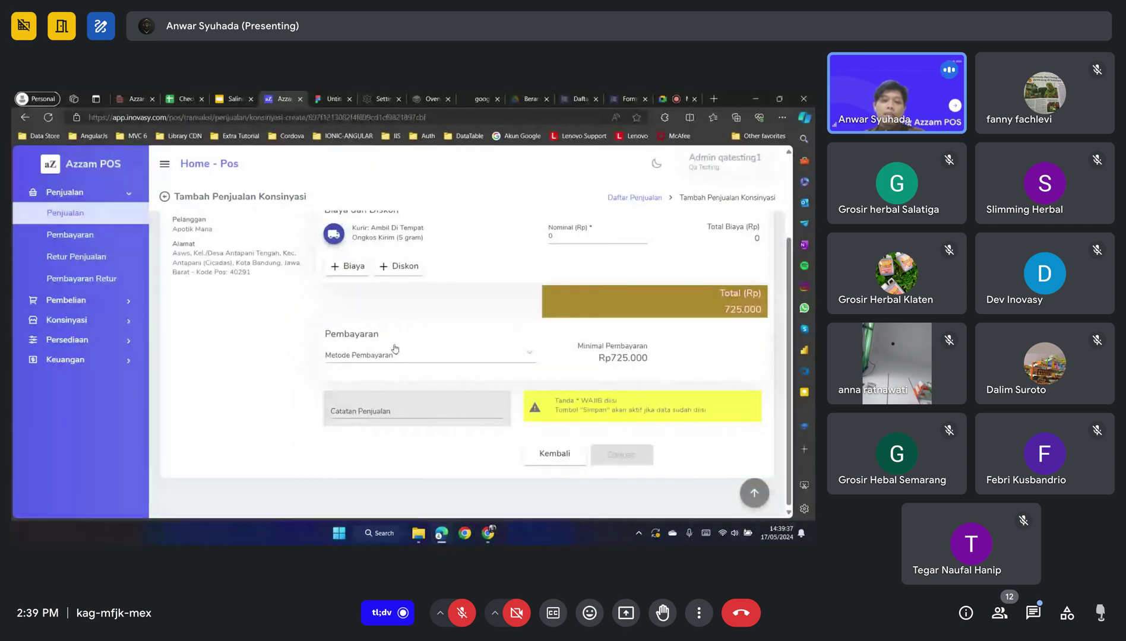
scroll(440, 294, up, 1)
scroll(475, 320, down, 1)
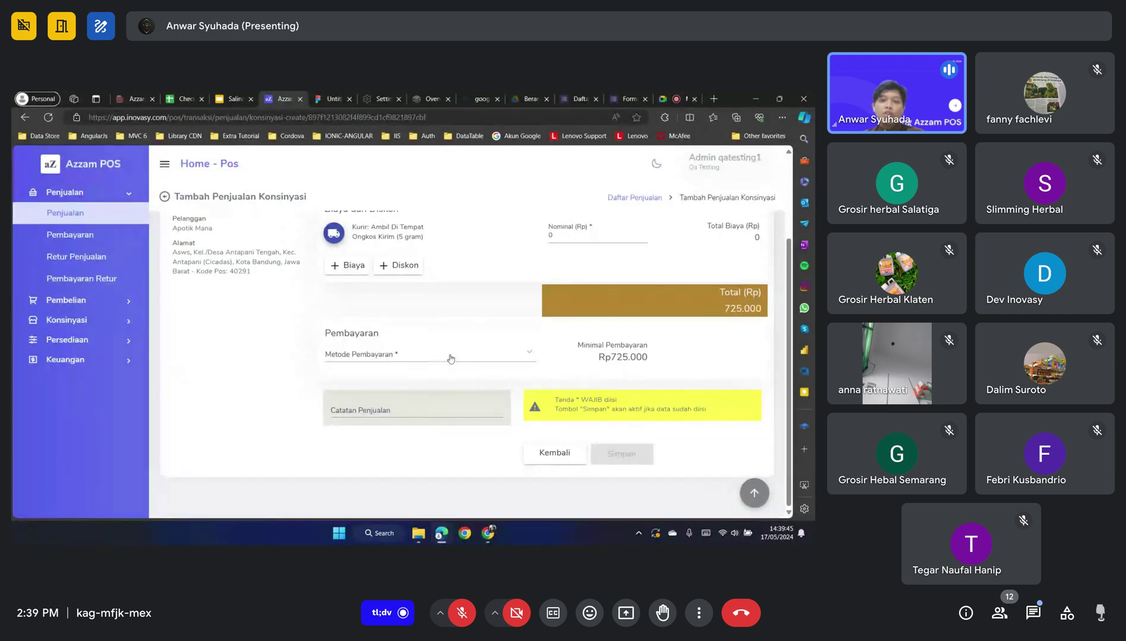
scroll(448, 358, up, 1)
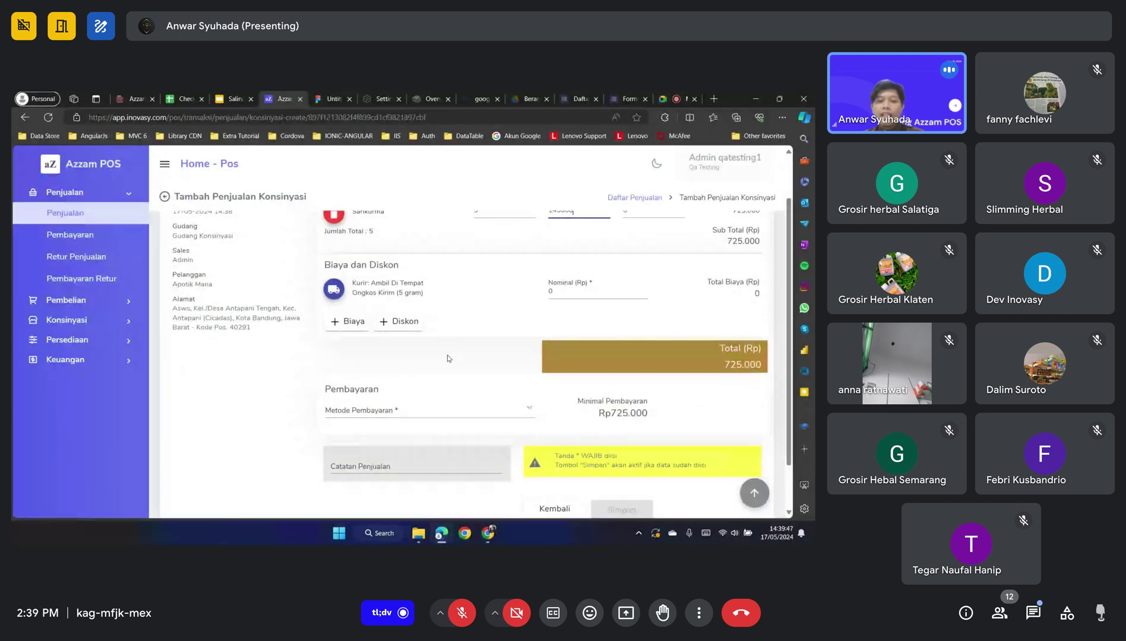
scroll(427, 387, up, 1)
scroll(397, 460, down, 1)
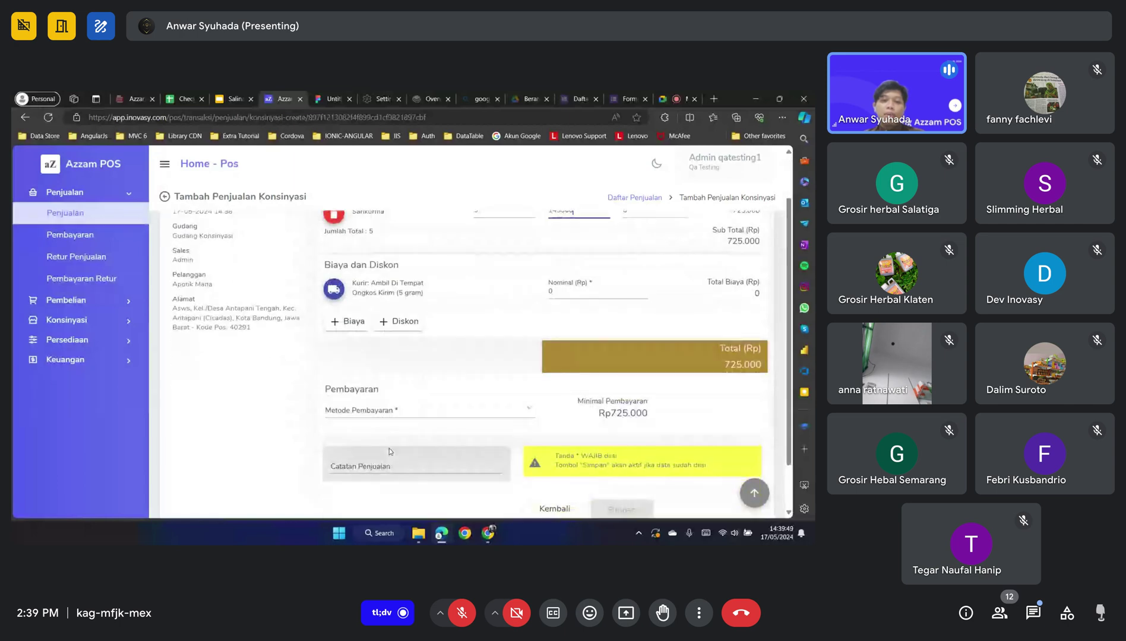
Set the consignment sale's payment method to Tunai Kasir
click(507, 417)
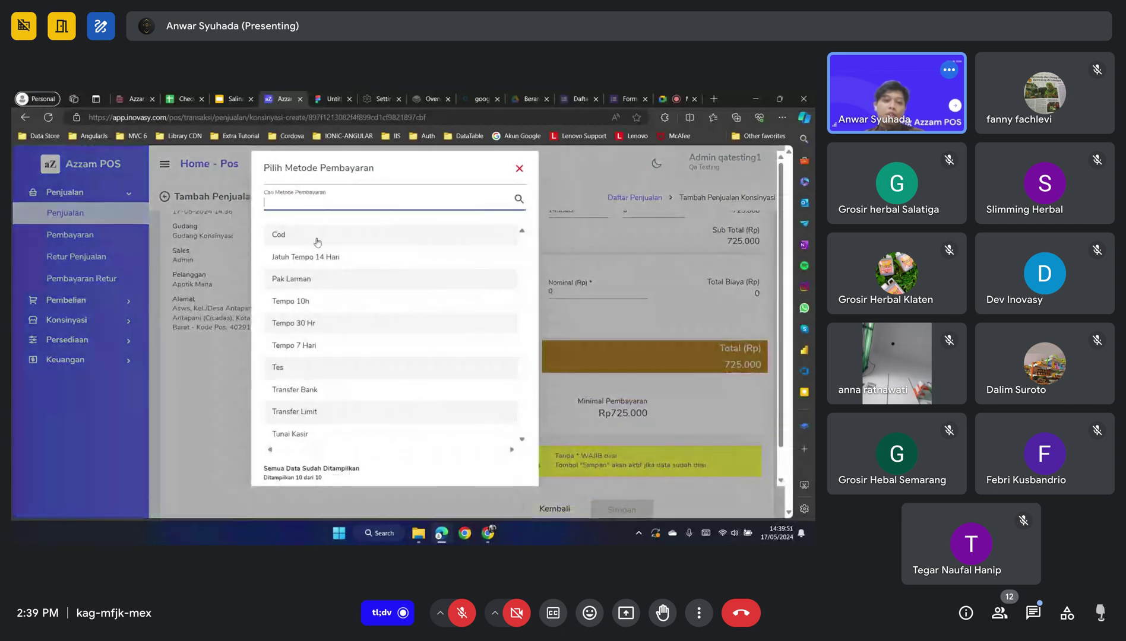
scroll(294, 352, down, 1)
scroll(302, 420, up, 1)
scroll(292, 368, down, 1)
scroll(295, 398, up, 1)
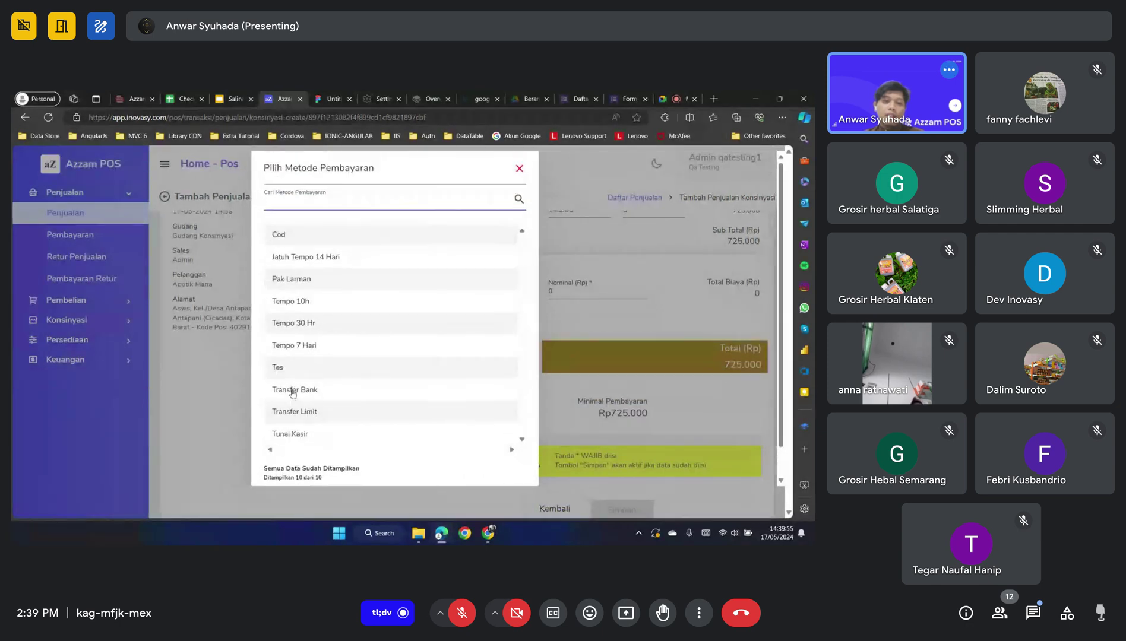
click(292, 435)
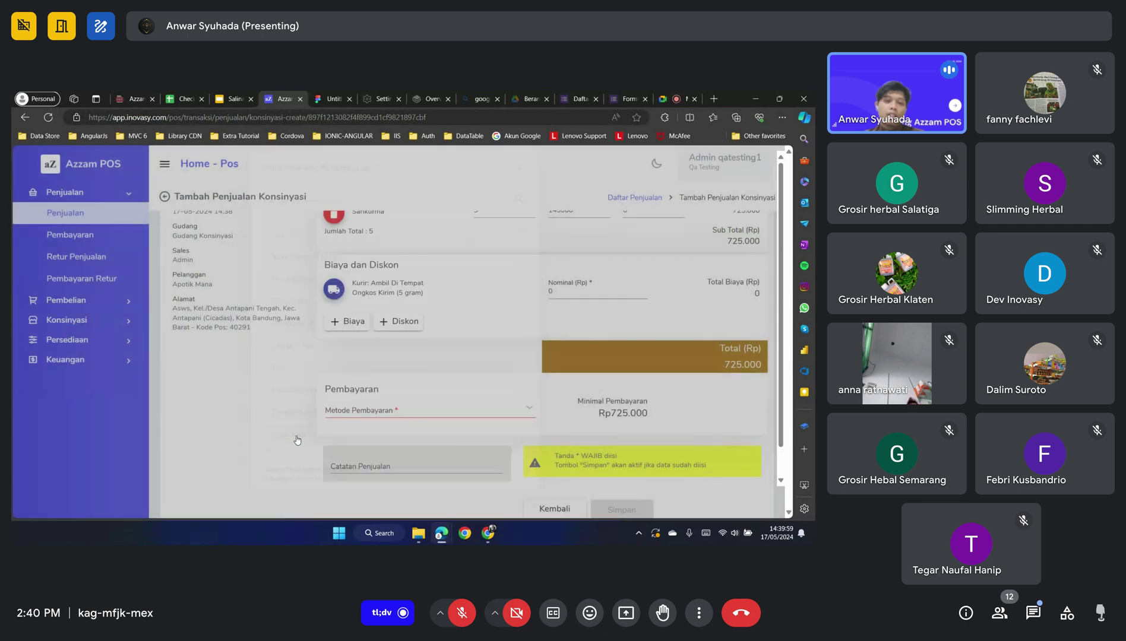
Review the shipping, total and payment sections, and save the consignment sale
scroll(463, 416, down, 1)
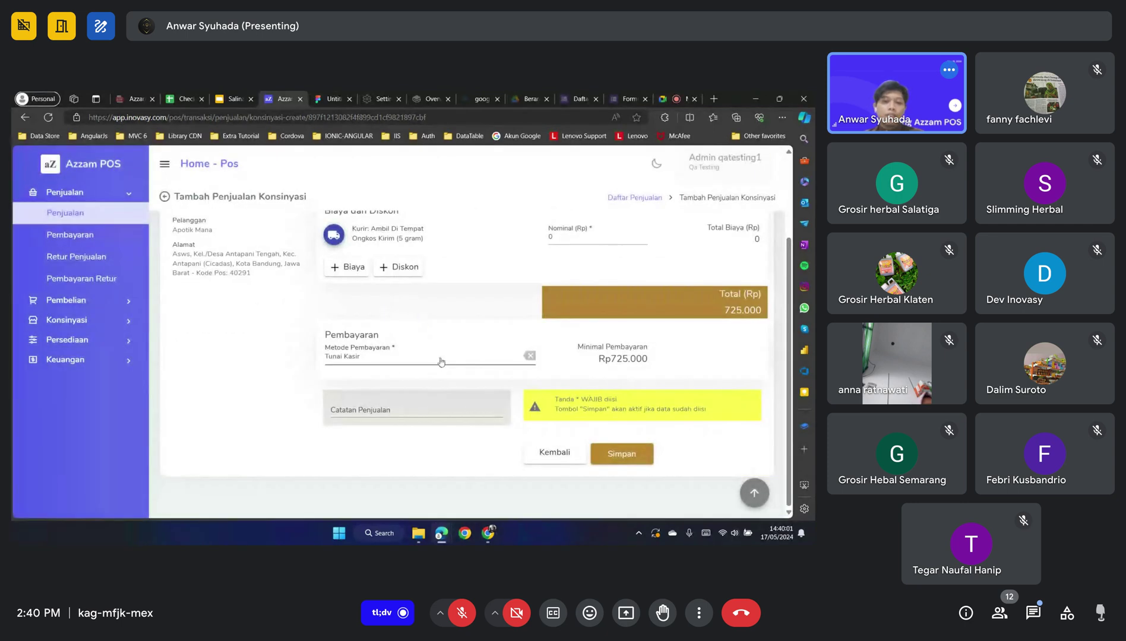
scroll(464, 335, up, 2)
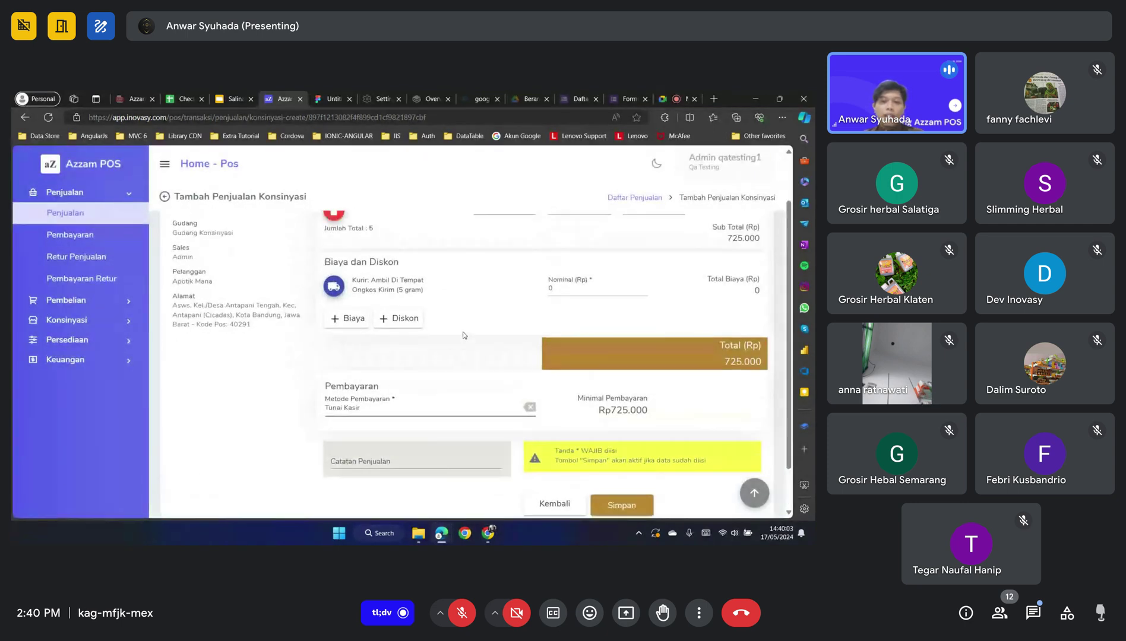
scroll(480, 367, down, 2)
click(623, 456)
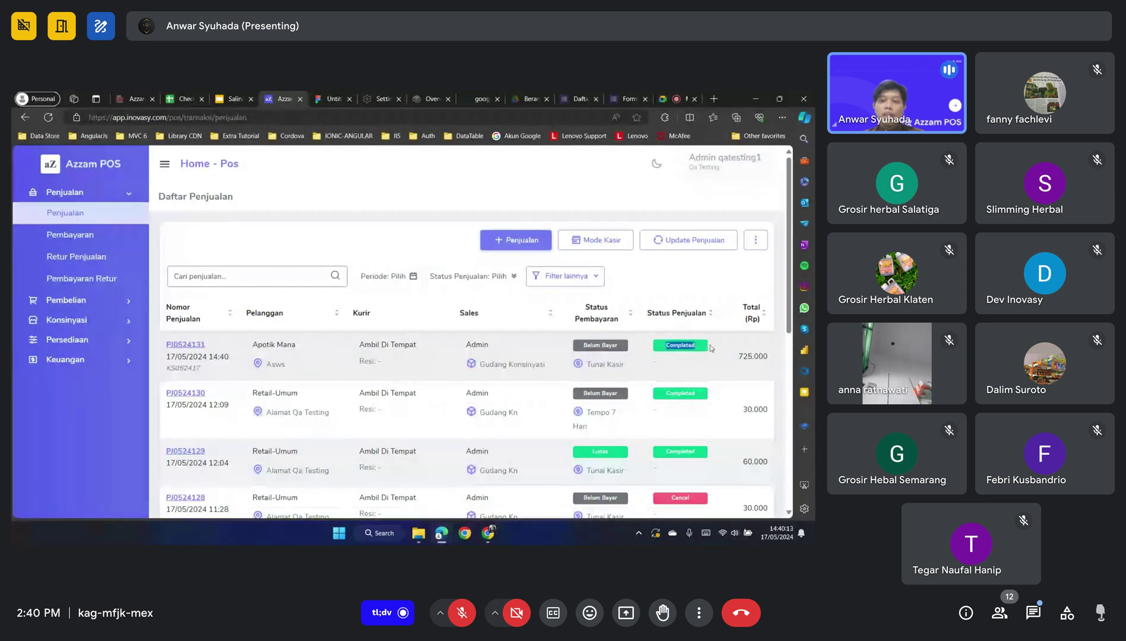
Check the payment status of the newest sale in the sales list
drag(591, 342, 622, 350)
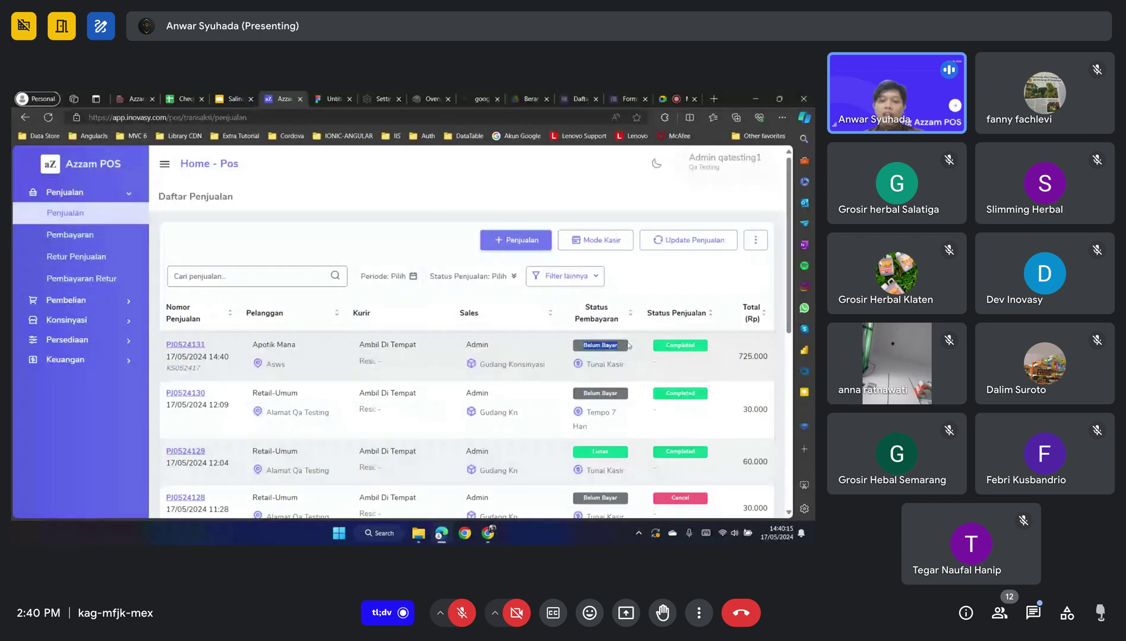
right_click(602, 349)
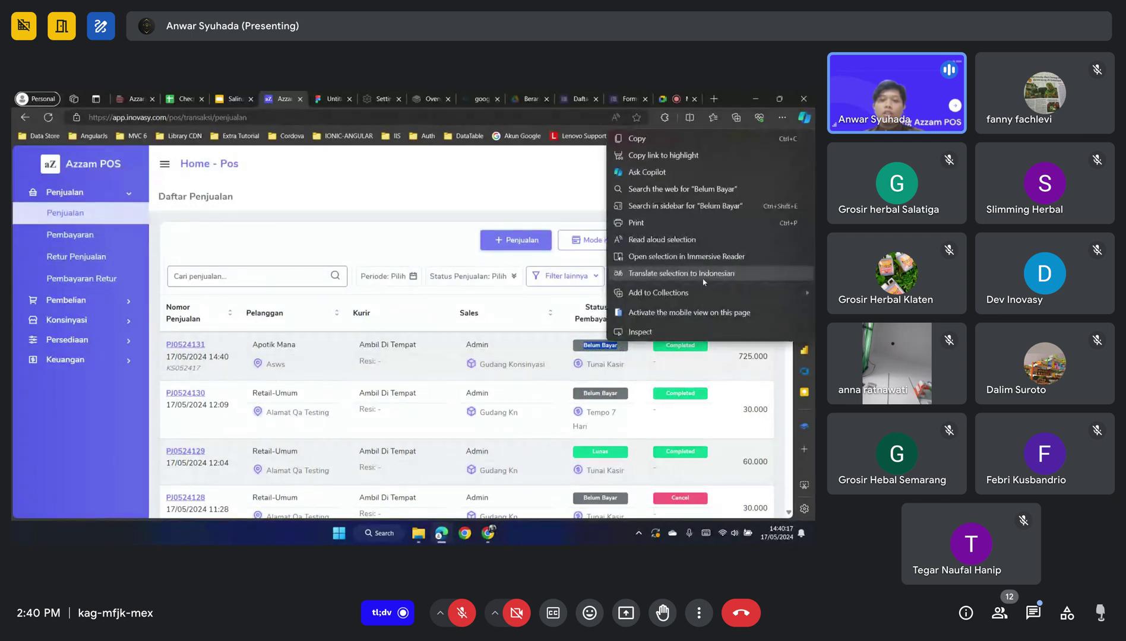
click(697, 288)
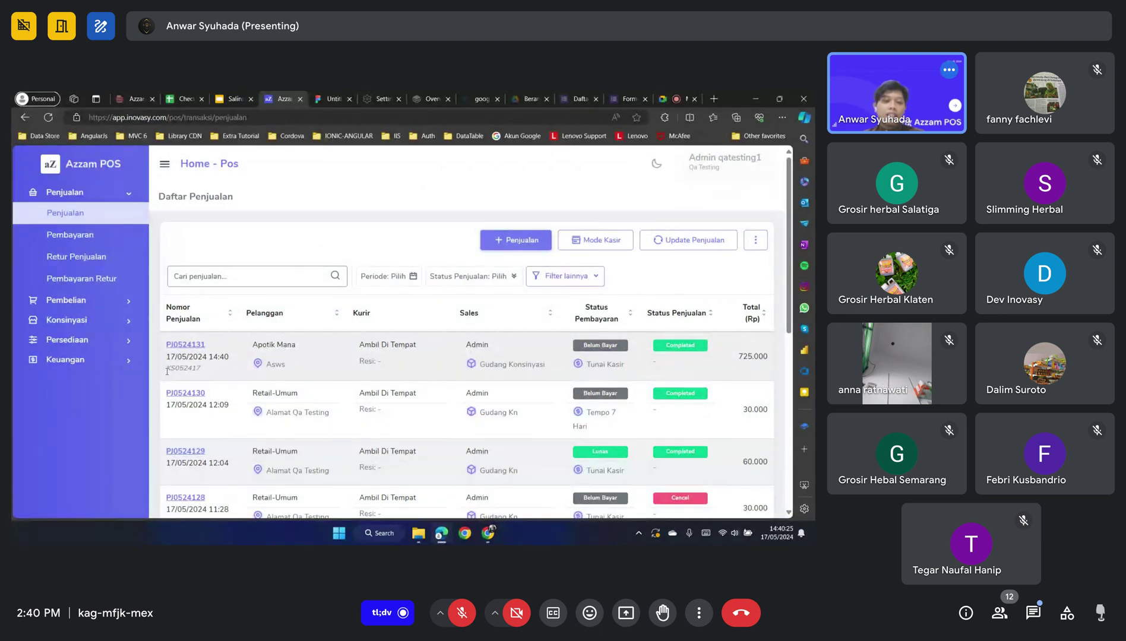
Copy the consignment number shown under the newest sale for Apotik Mana
drag(167, 368, 203, 372)
click(186, 370)
drag(167, 369, 202, 372)
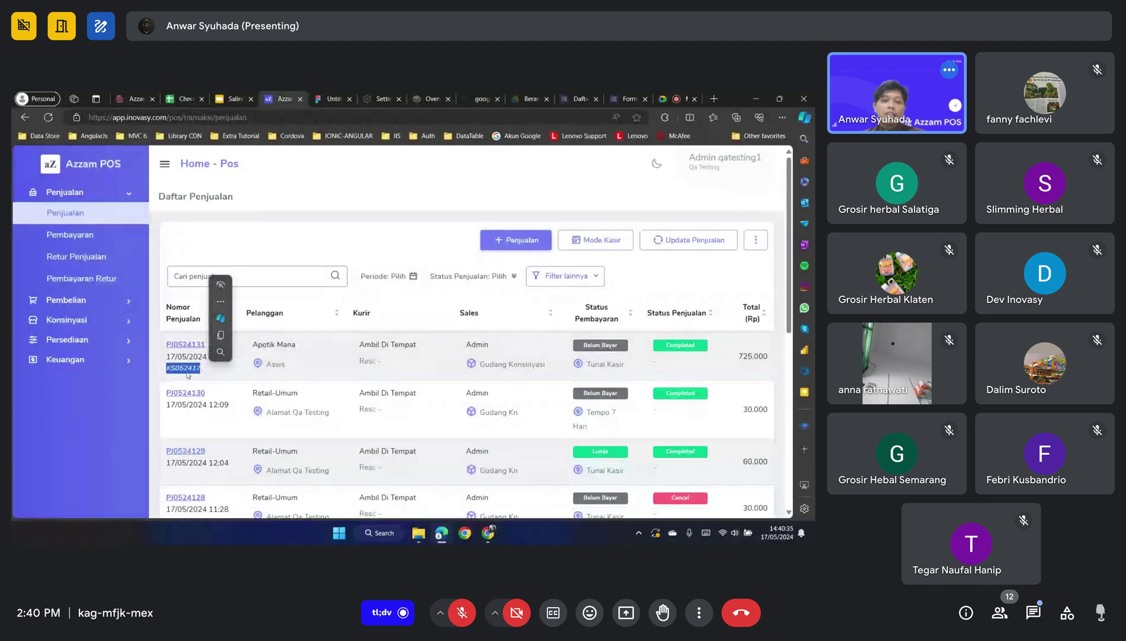
click(205, 373)
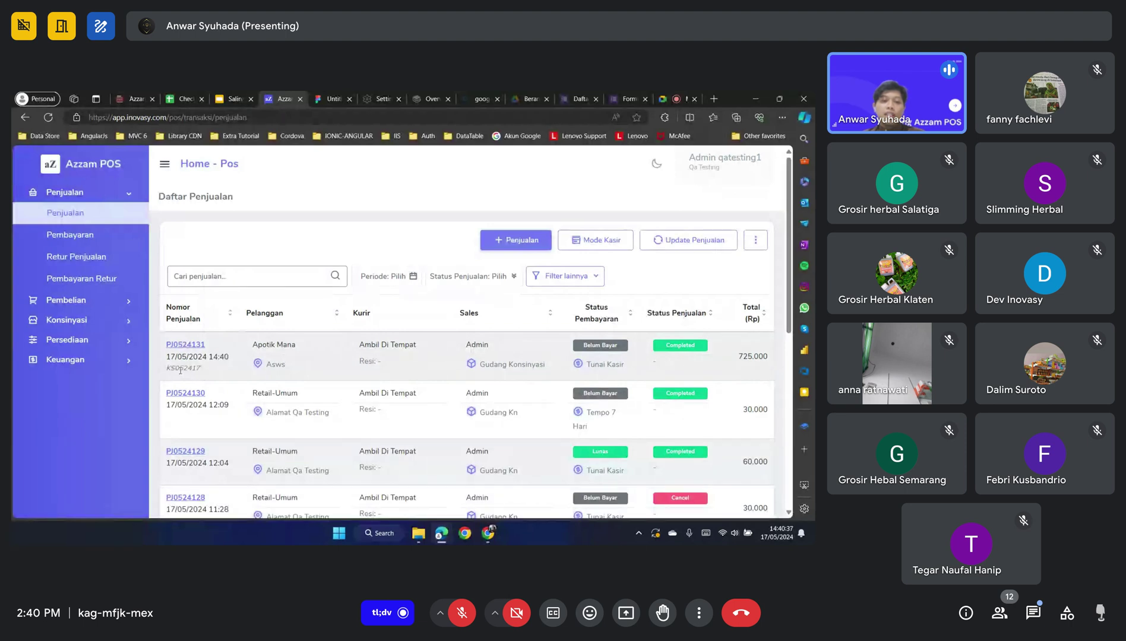
drag(168, 370, 209, 374)
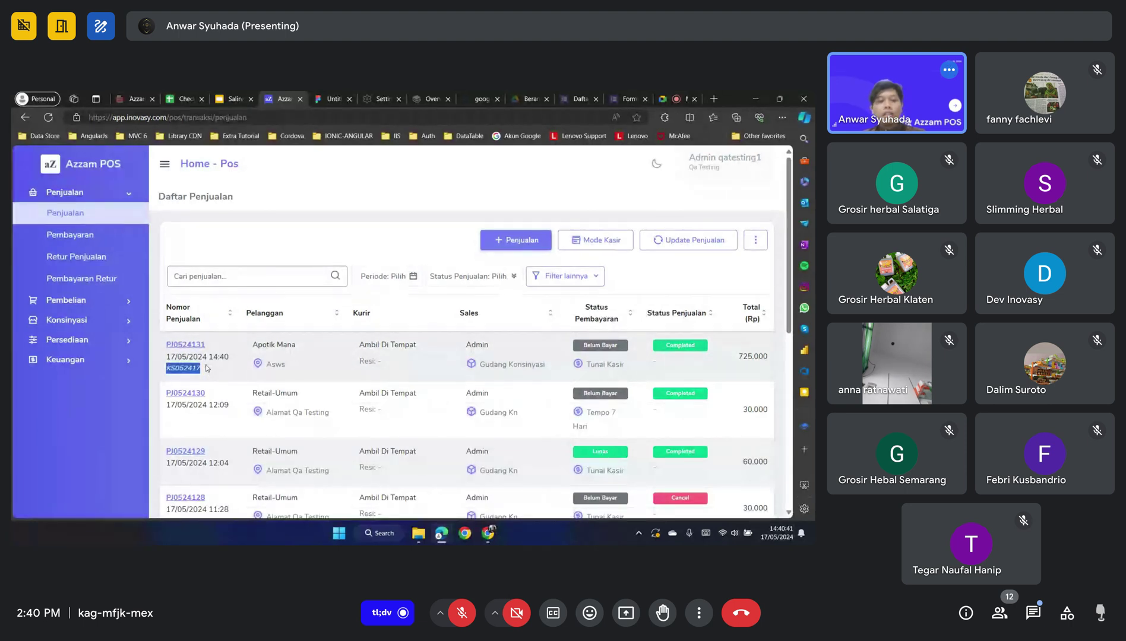
Search the consignment list for the copied consignment number and open the matching record's details
click(94, 321)
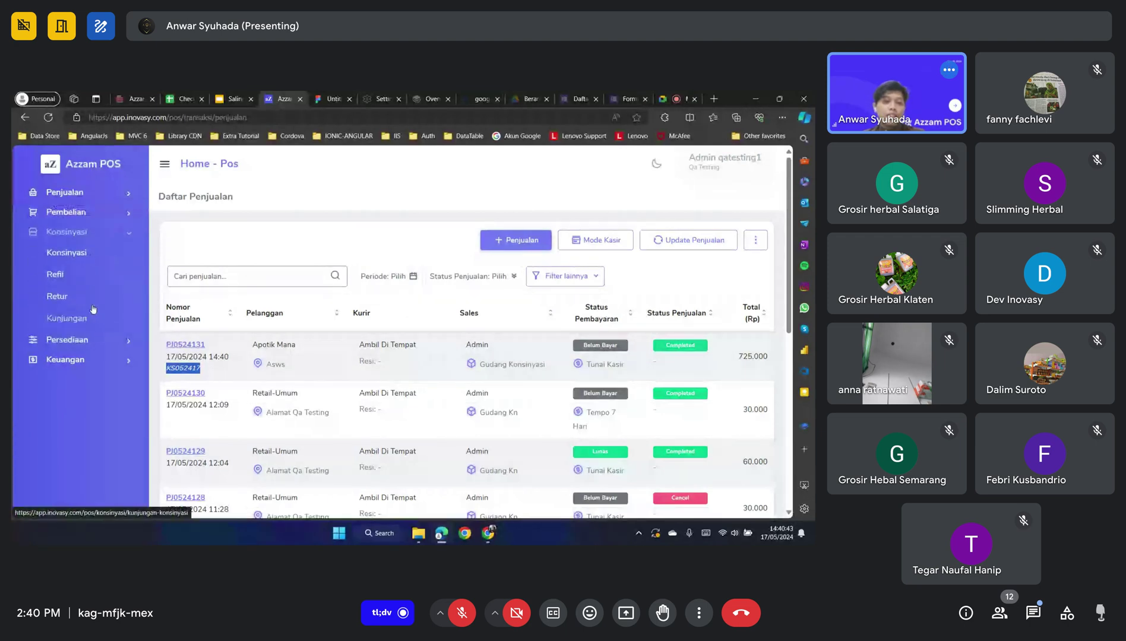
click(77, 252)
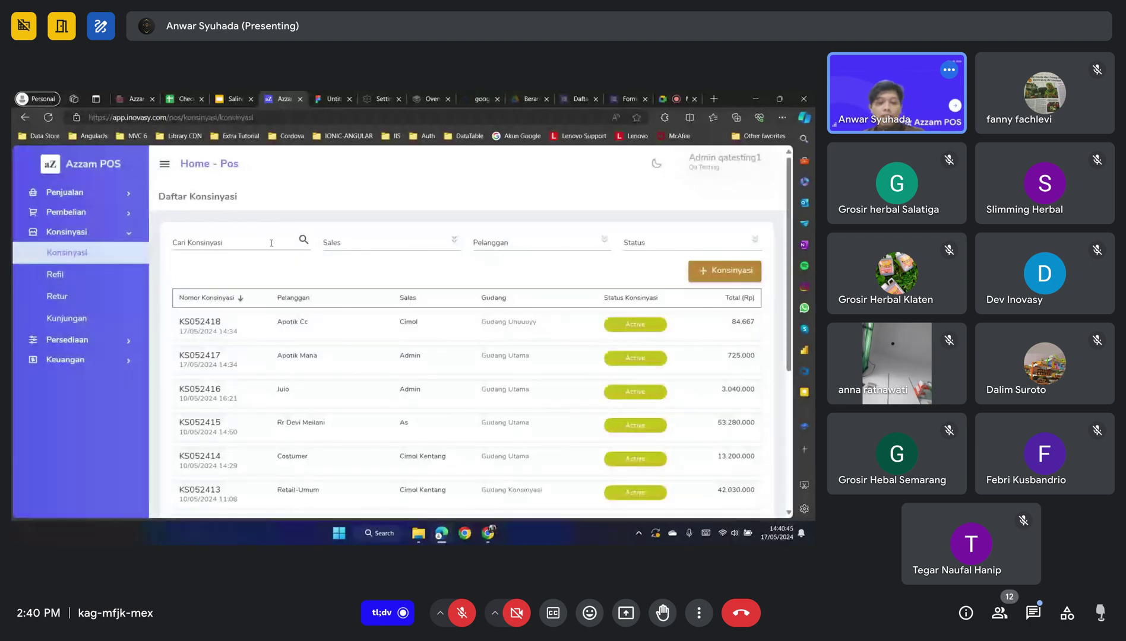
click(272, 243)
key(ctrl+v)
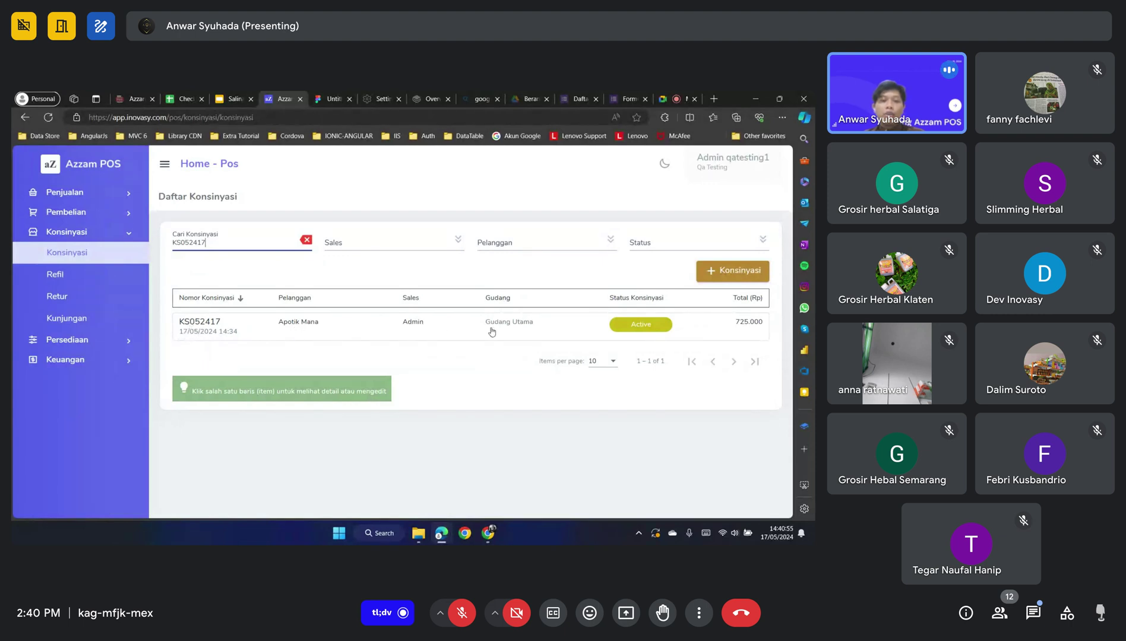
click(195, 328)
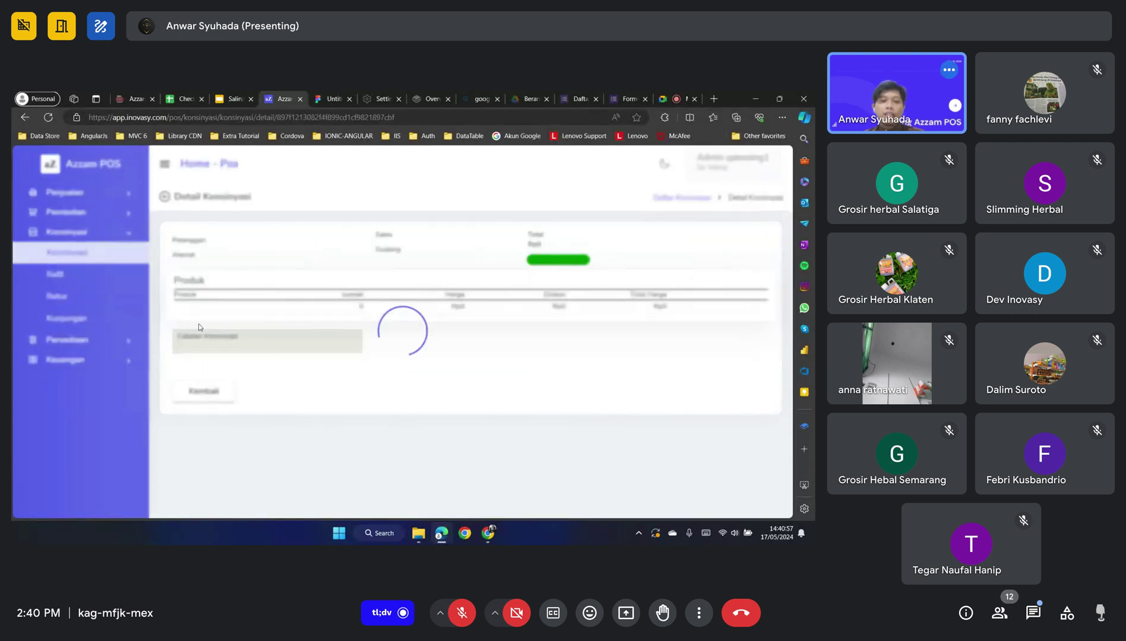
Examine the Sarikurma quantity in the consignment's product table and the consignment's overall details
scroll(242, 369, down, 1)
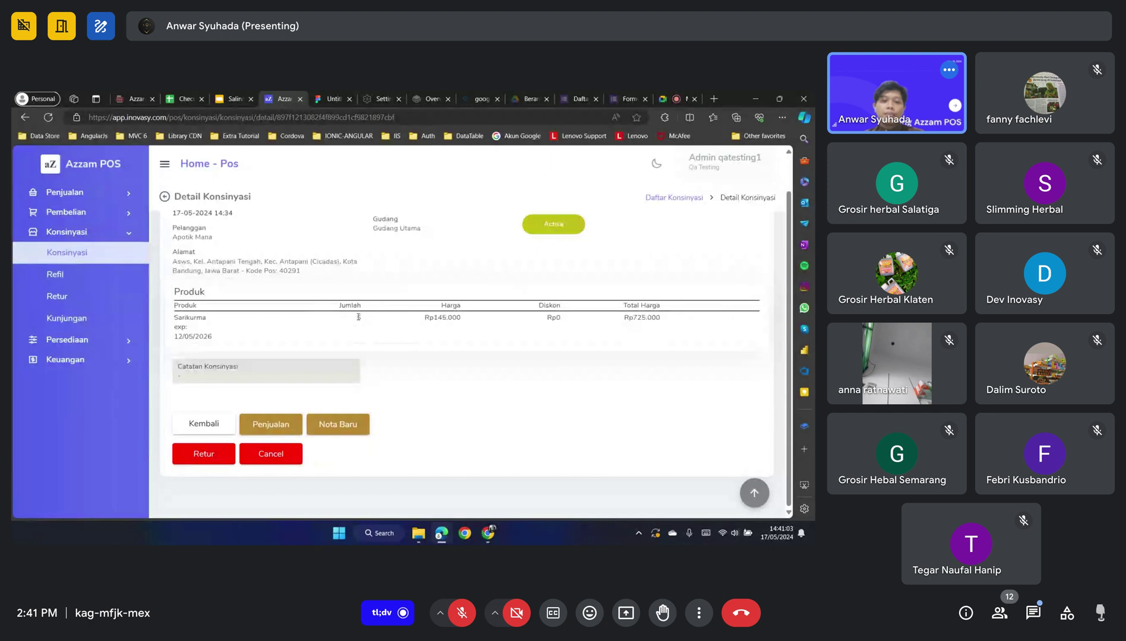
double_click(358, 318)
click(374, 321)
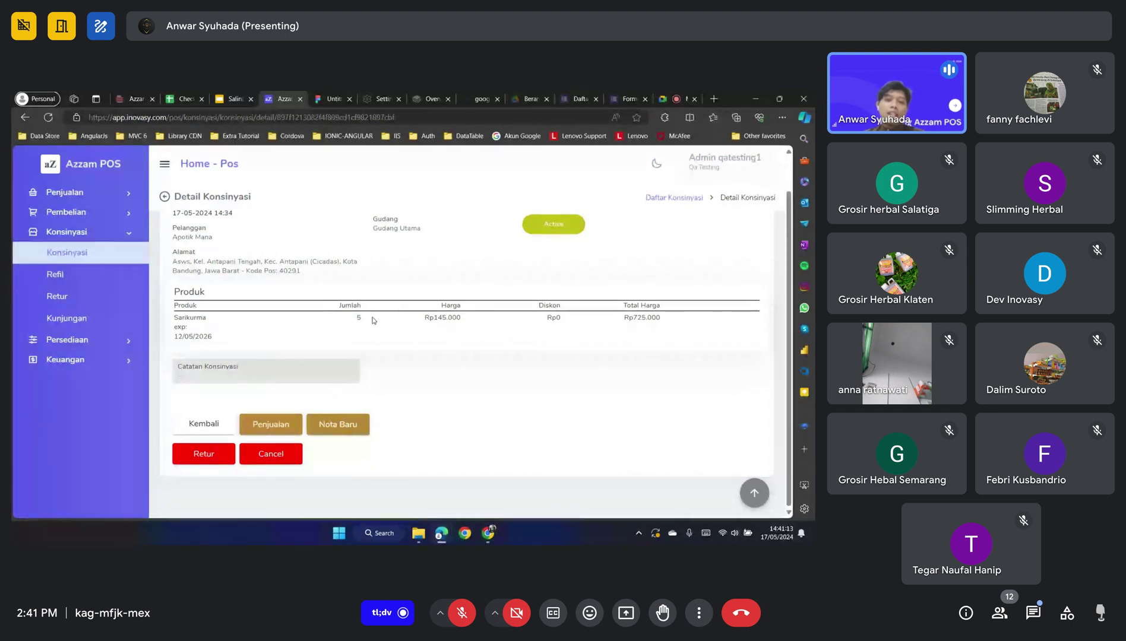
scroll(304, 393, up, 1)
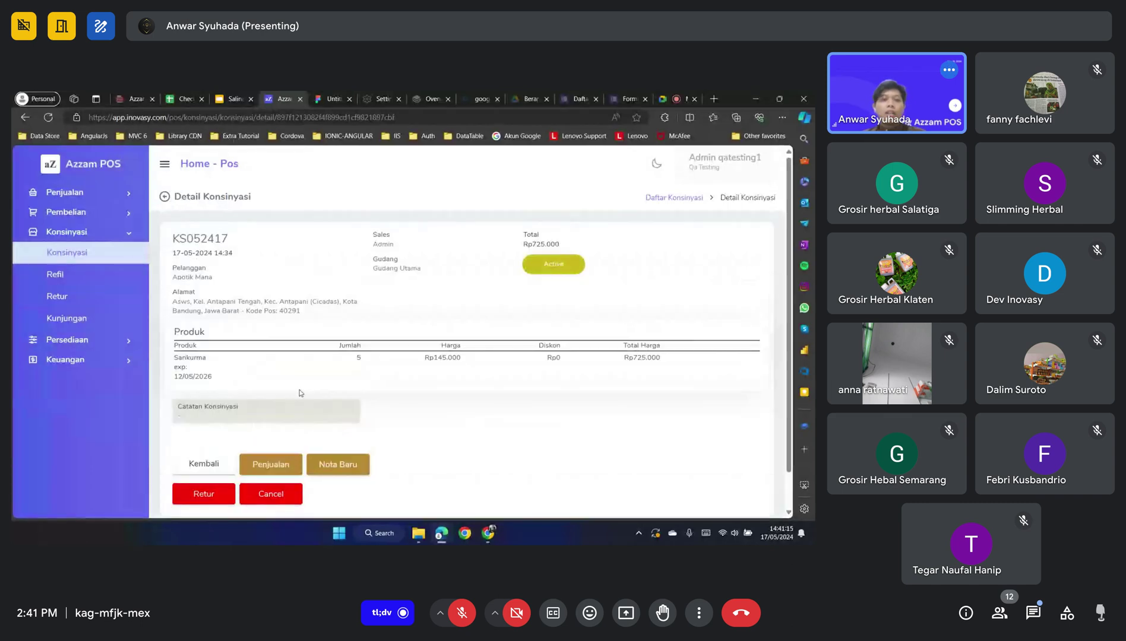
Switch to the Google Slides presentation and examine the Flow Konsinyasi diagram from Tambah Konsinyasi through Pembayaran and Verifikasi Pembayaran
click(235, 98)
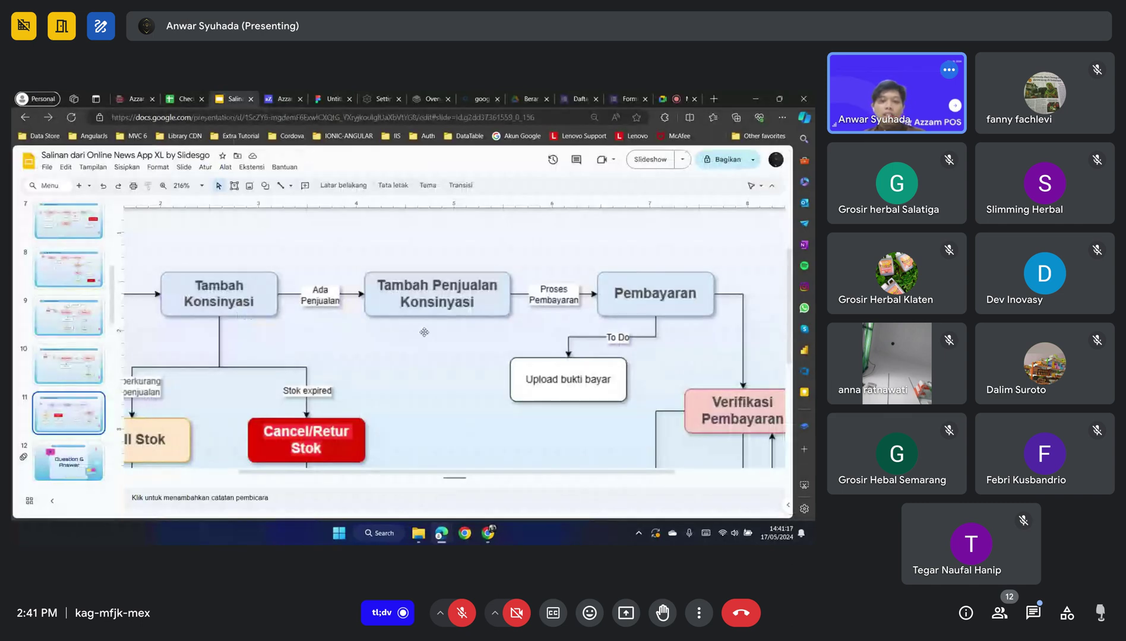
scroll(424, 332, down, 4)
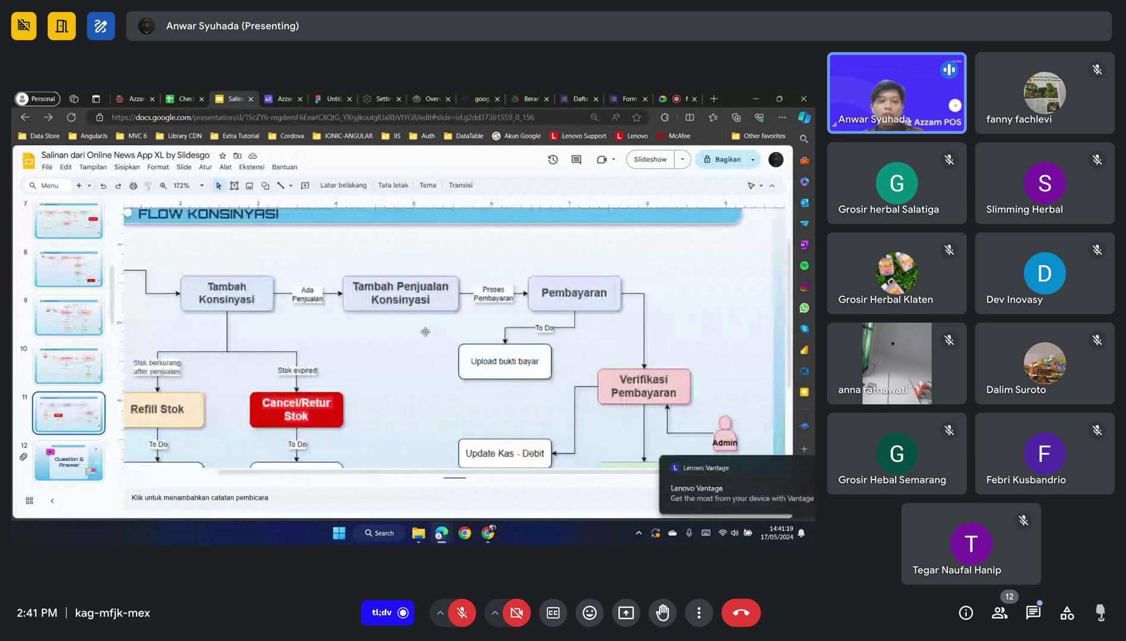
scroll(425, 332, left, 2)
scroll(386, 372, right, 1)
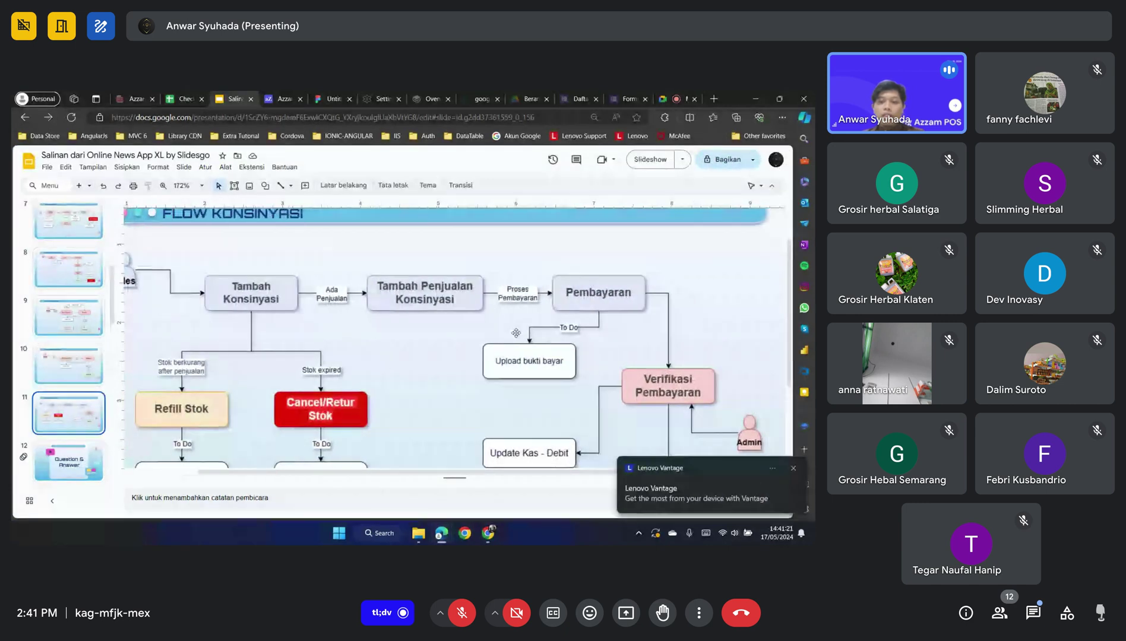
scroll(515, 334, left, 2)
scroll(515, 333, down, 1)
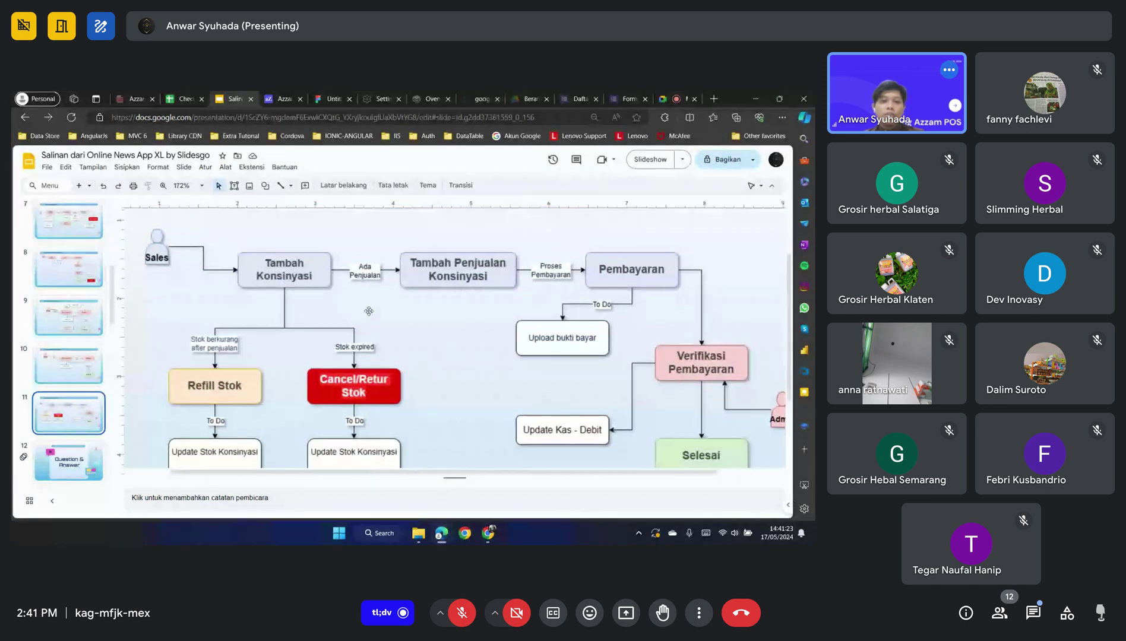
scroll(369, 311, up, 1)
scroll(369, 312, right, 1)
scroll(510, 316, right, 1)
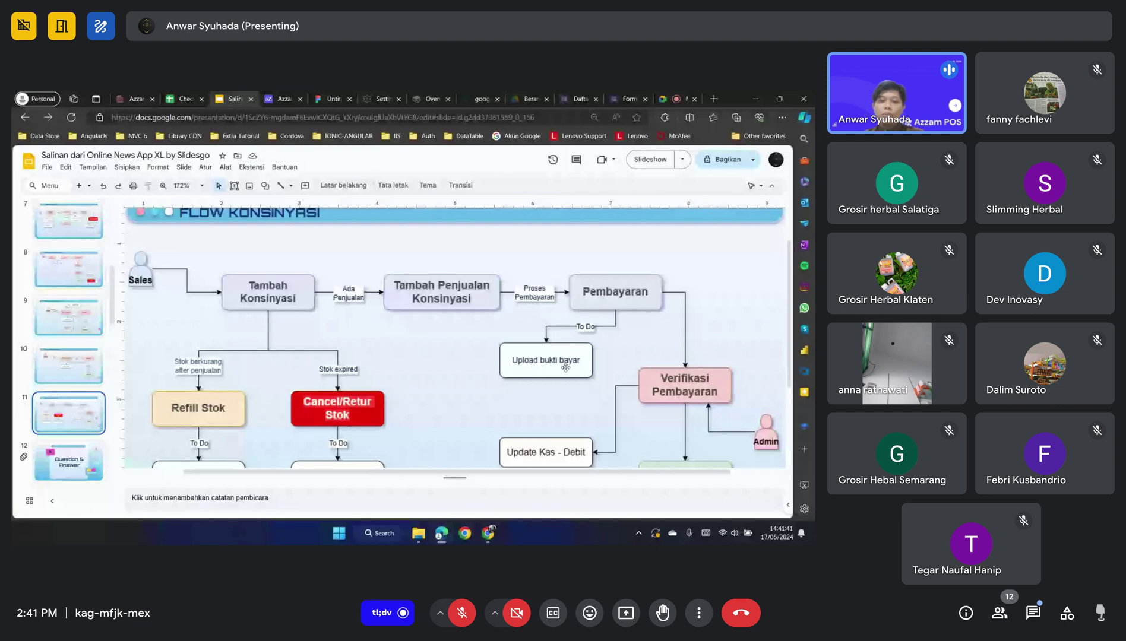
Return to Azzam POS, open the newest Apotik Mana sale from the sales list, and start a new payment invoice for it
click(279, 99)
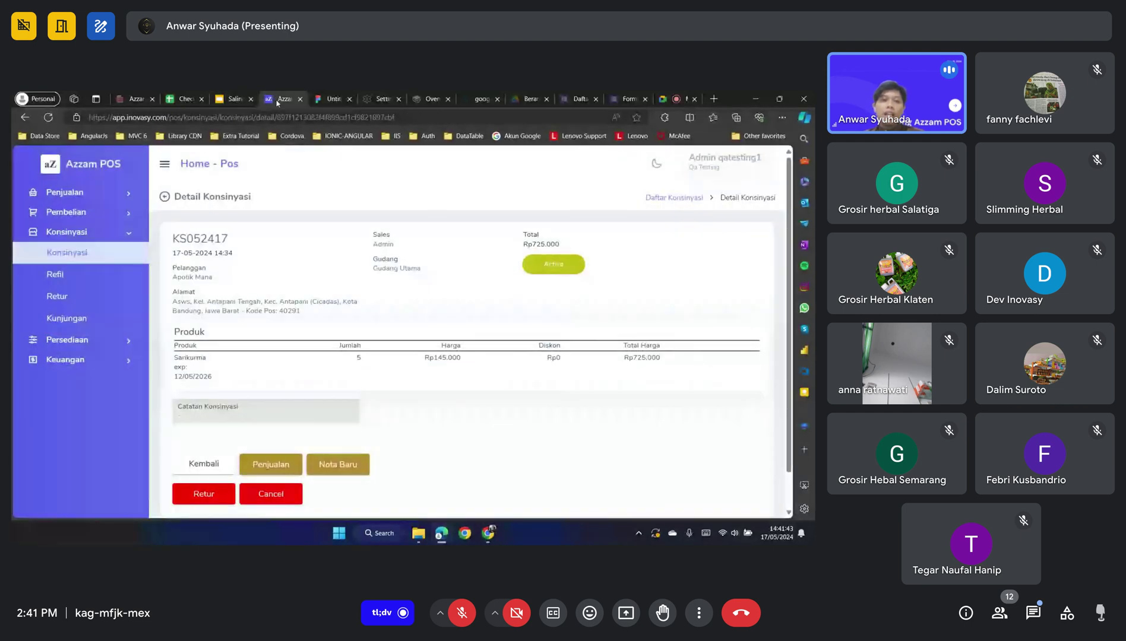
click(65, 192)
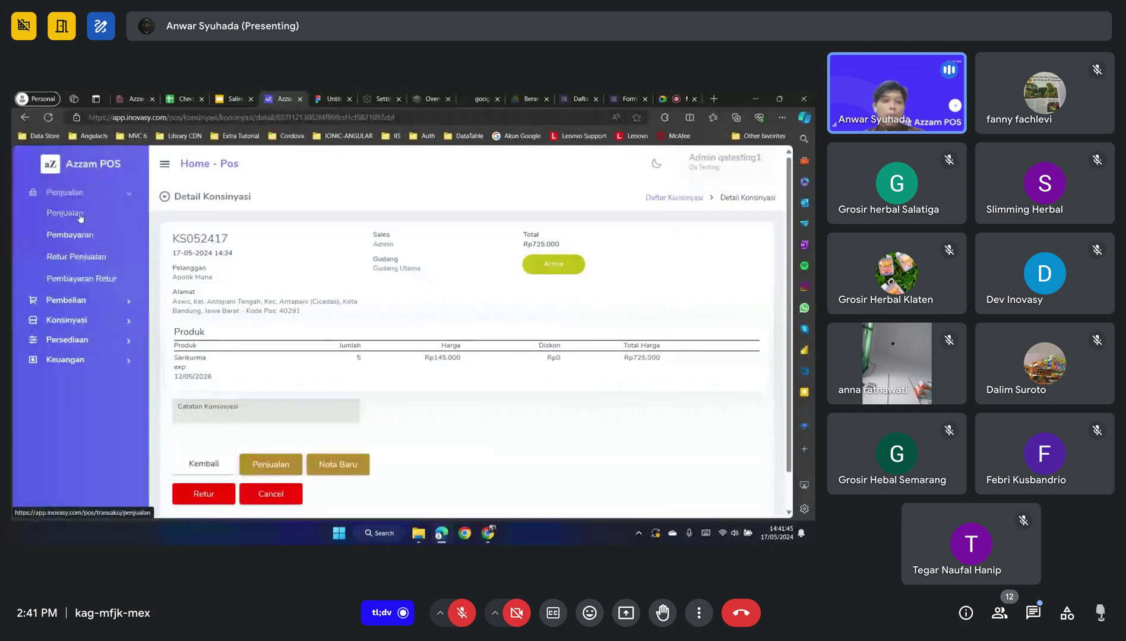
click(80, 215)
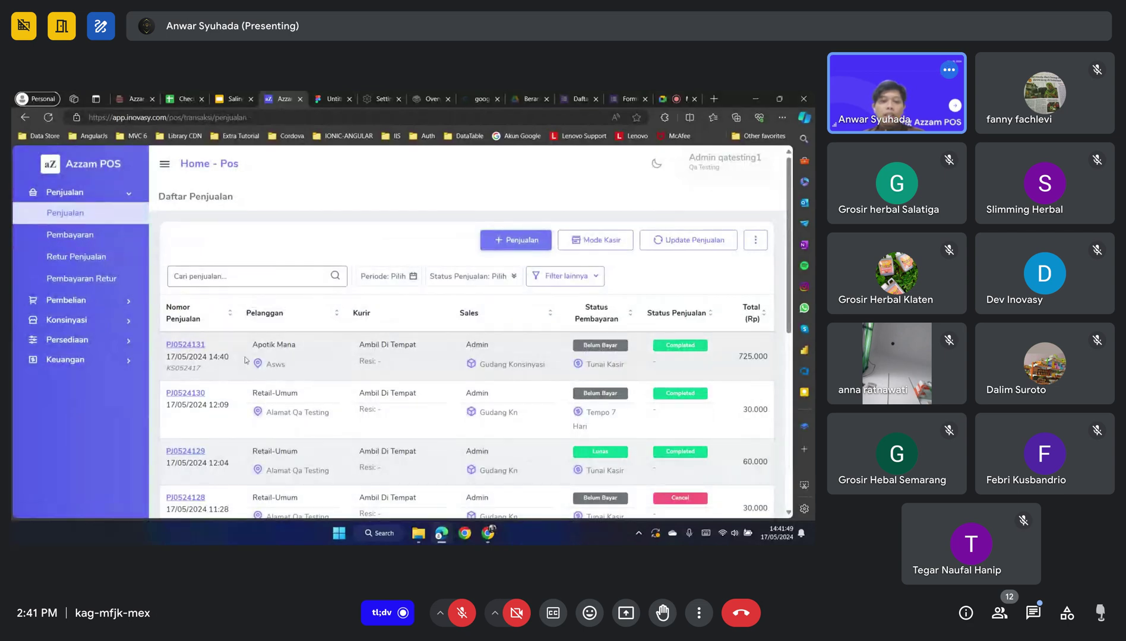
click(185, 347)
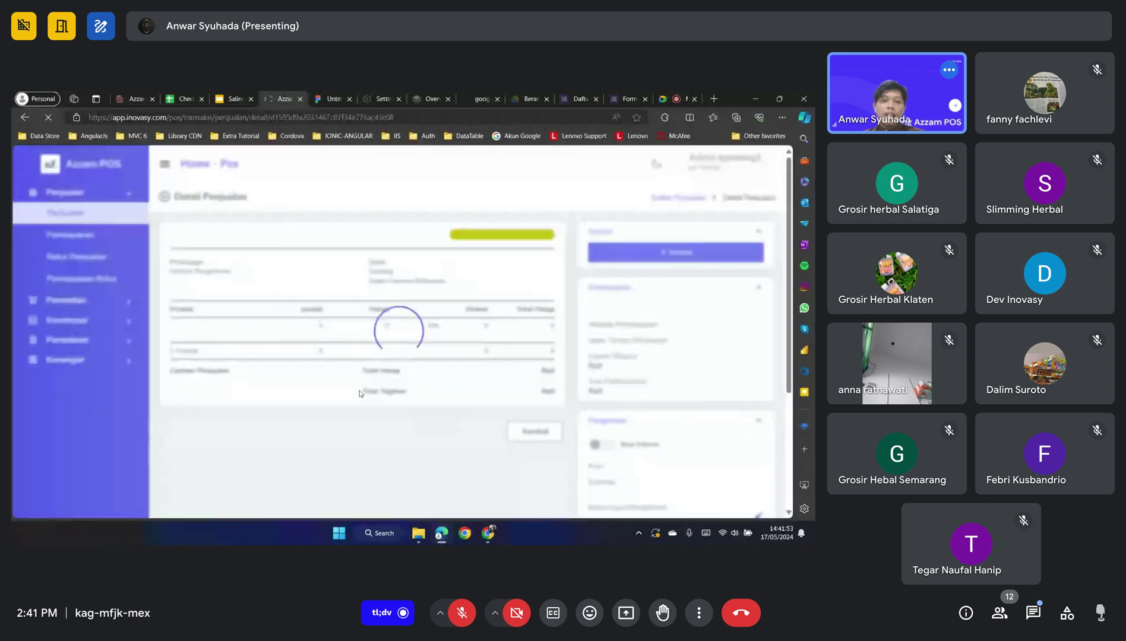
click(678, 252)
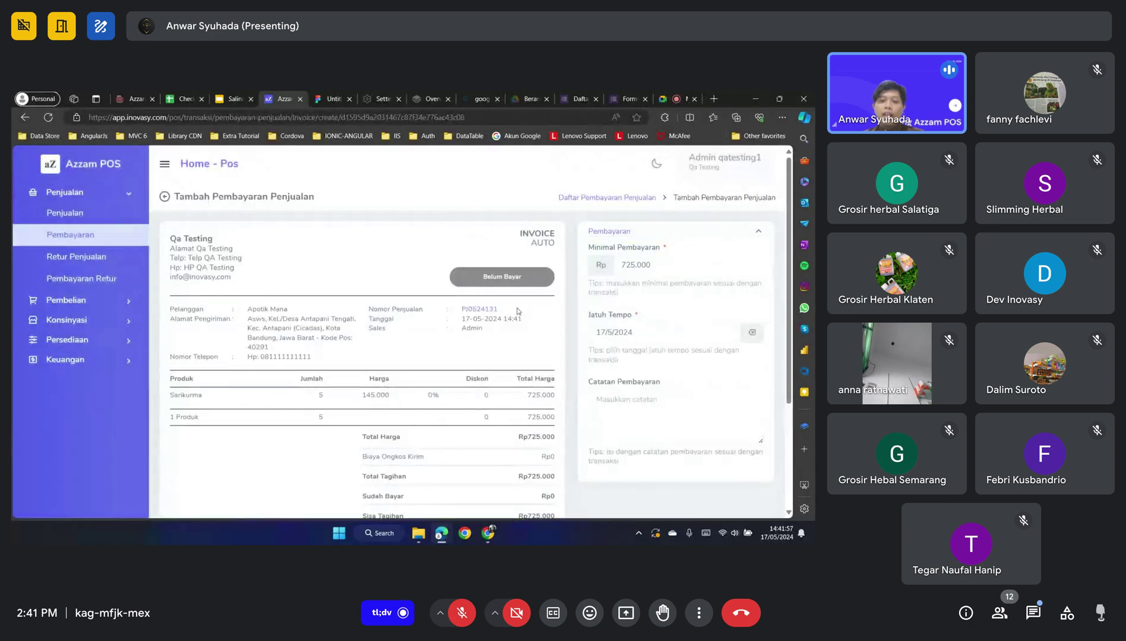
Review the new payment invoice's product lines, totals, minimum payment, due date and payment note field
scroll(516, 314, down, 4)
scroll(532, 452, up, 3)
scroll(531, 452, up, 1)
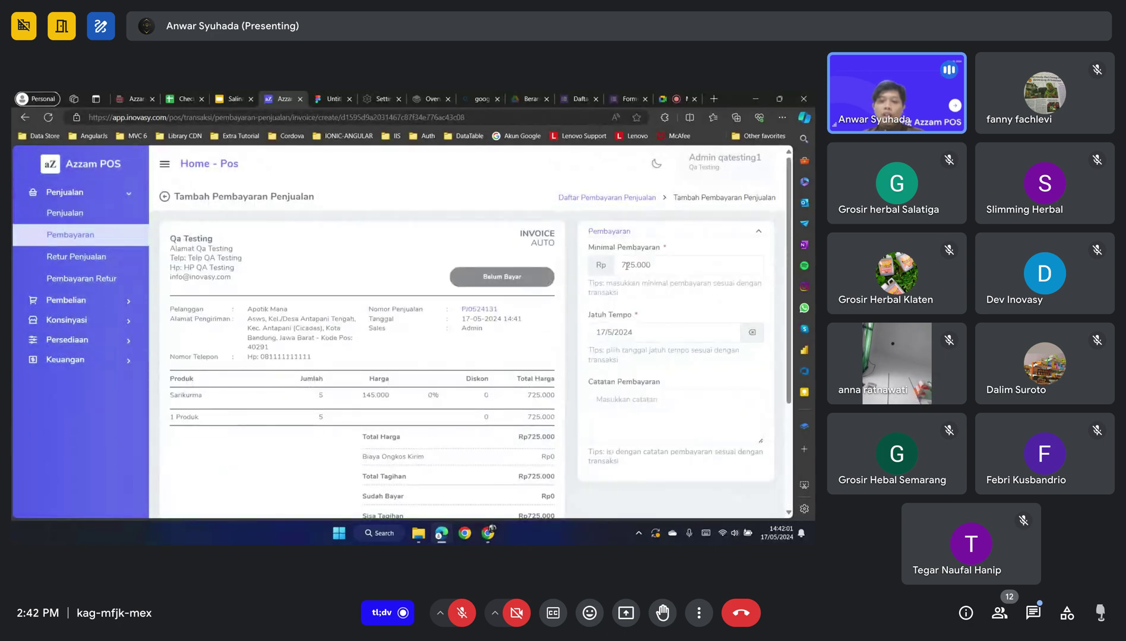
scroll(483, 373, down, 1)
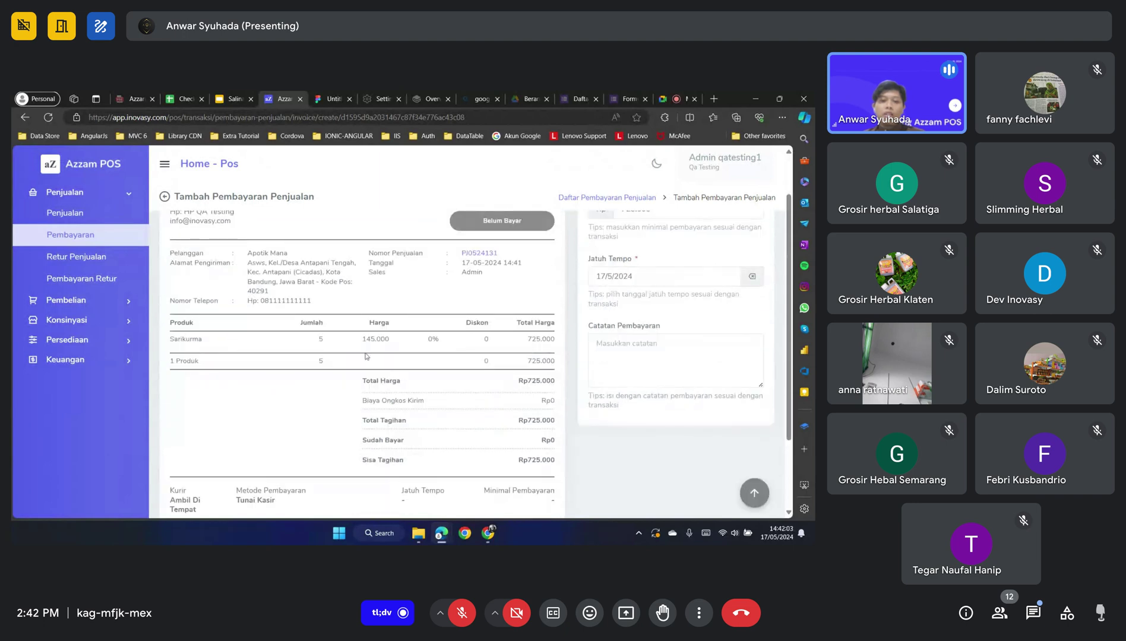
scroll(628, 312, up, 1)
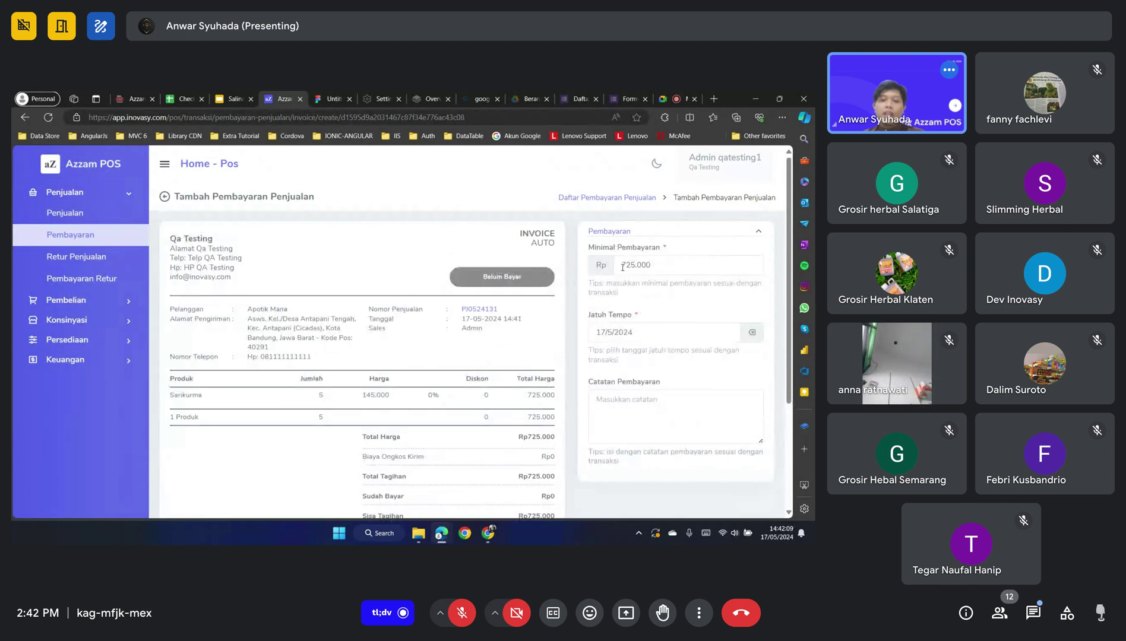
scroll(627, 335, down, 3)
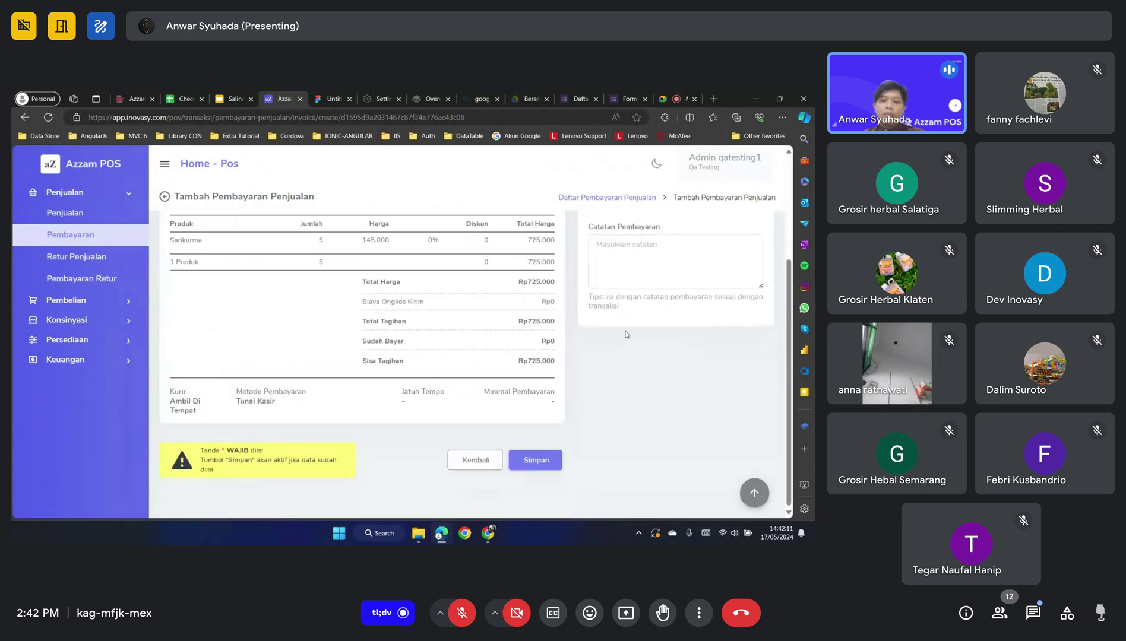
scroll(648, 309, up, 1)
click(667, 283)
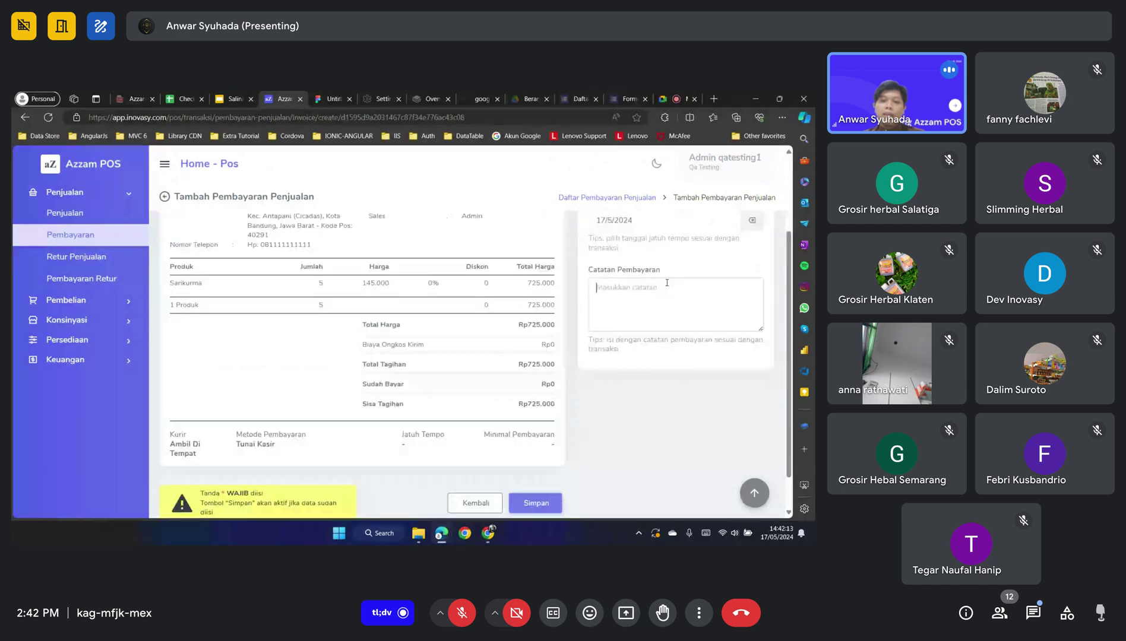
scroll(630, 315, up, 2)
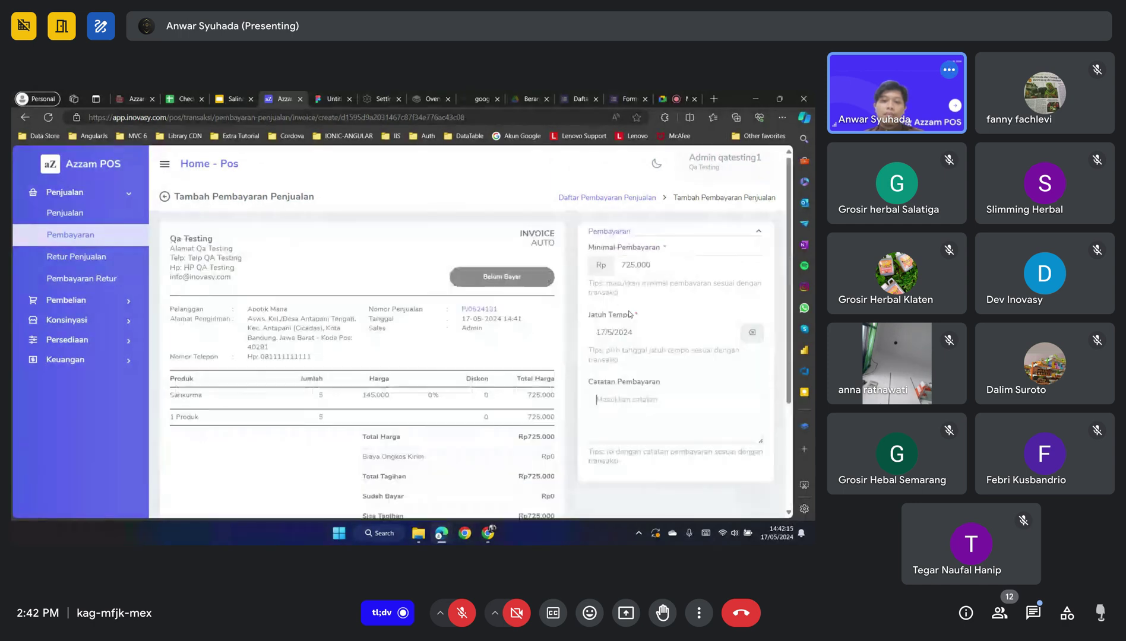
Save the new payment invoice for the Apotik Mana sale
scroll(629, 315, down, 3)
click(537, 470)
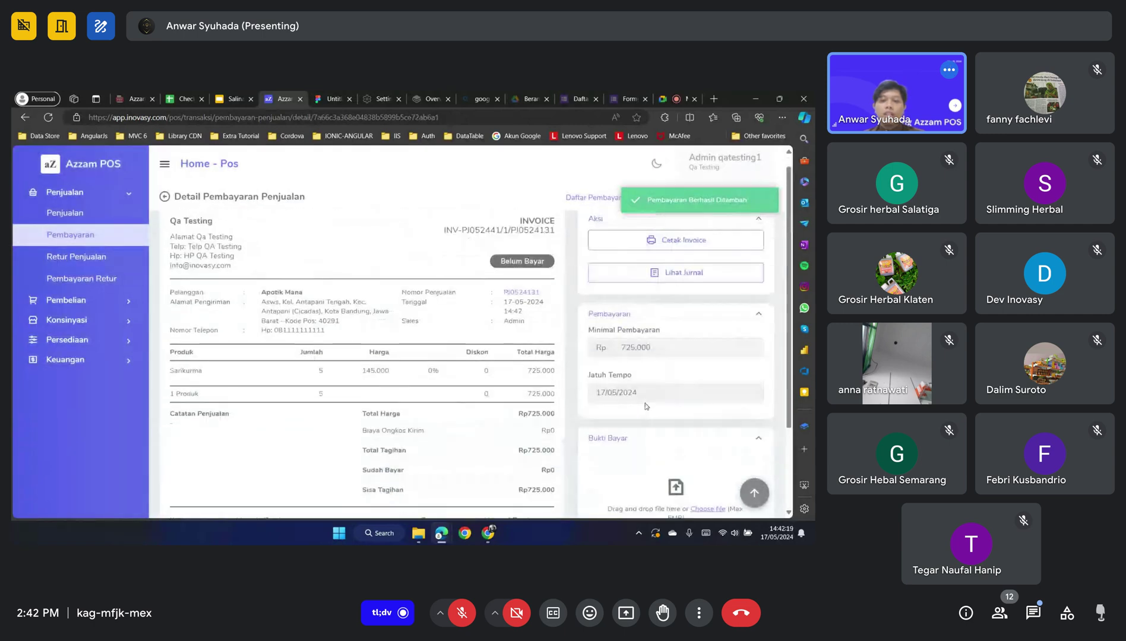
Upload cursor_preview.png as the invoice's Bukti Bayar payment proof, and remove the uploaded image again
scroll(647, 406, down, 2)
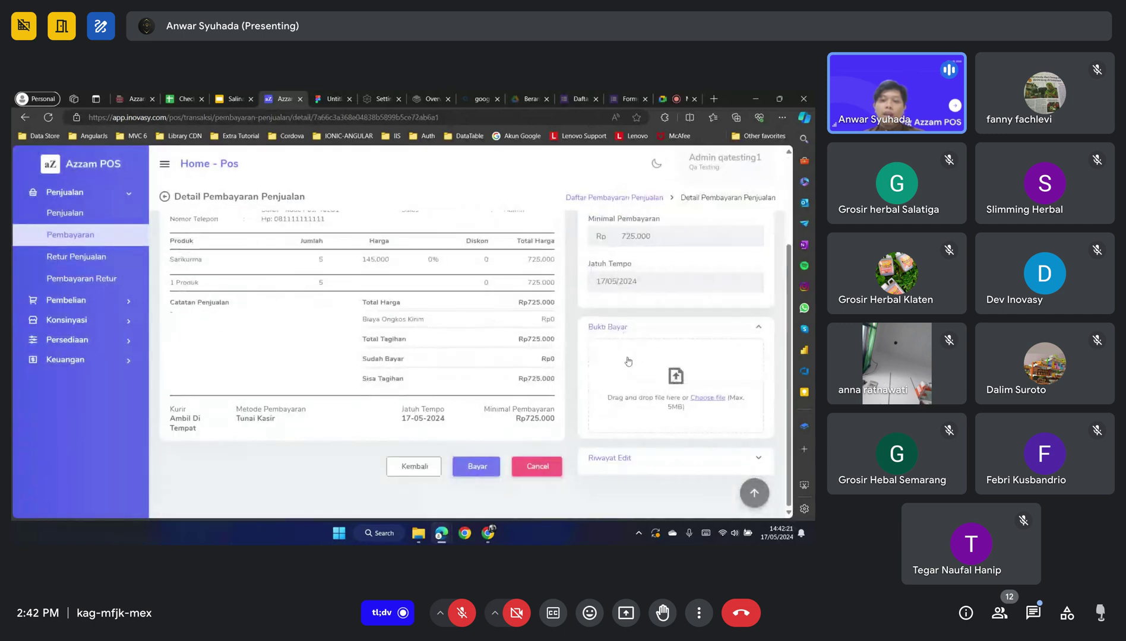
click(710, 399)
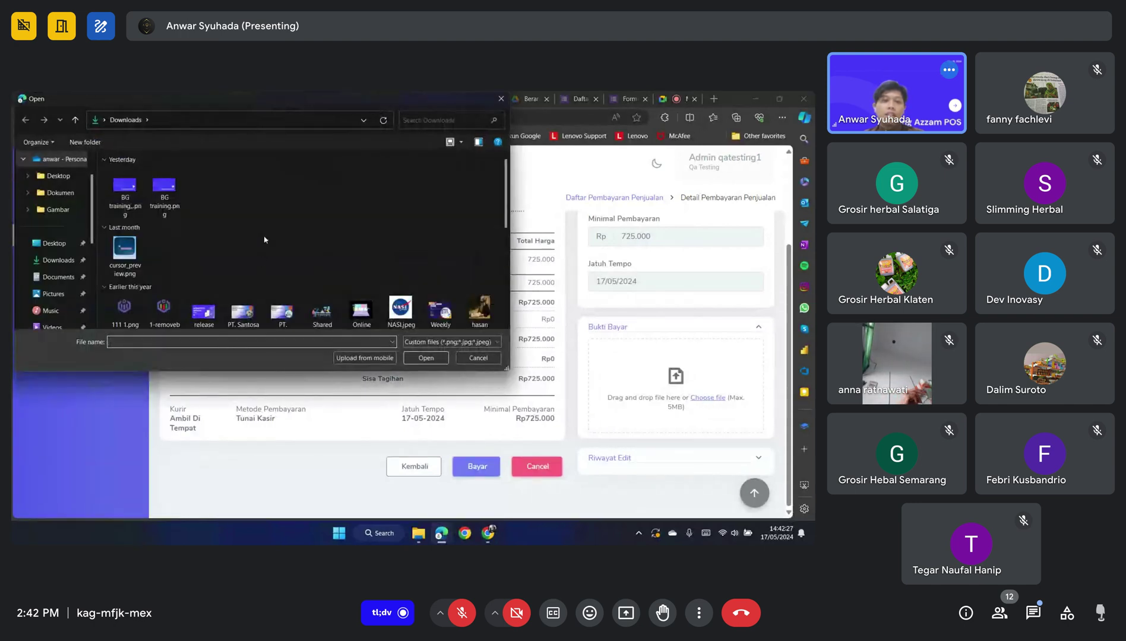
double_click(141, 265)
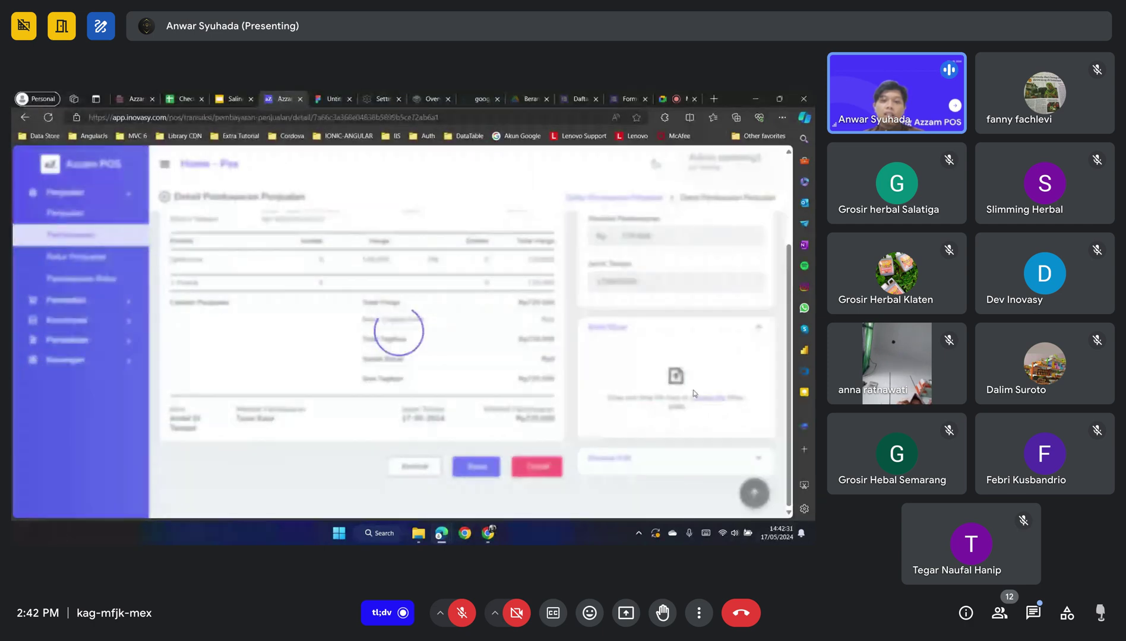
scroll(665, 376, down, 1)
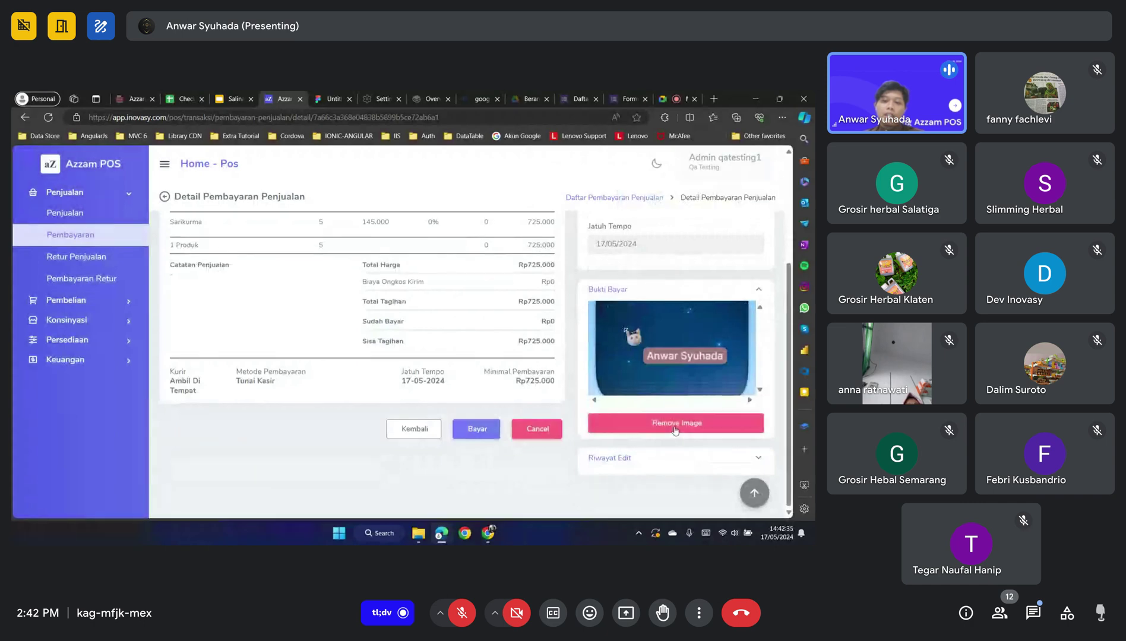
click(661, 429)
click(499, 385)
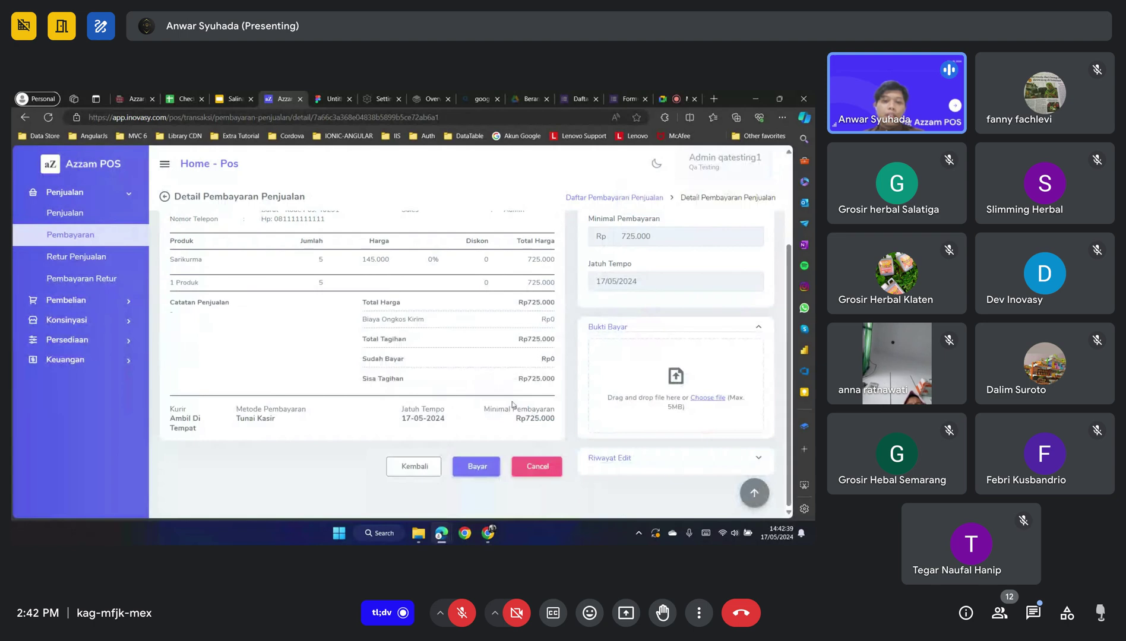
Pay the Apotik Mana invoice and confirm the payment
scroll(514, 374, up, 2)
scroll(515, 372, down, 2)
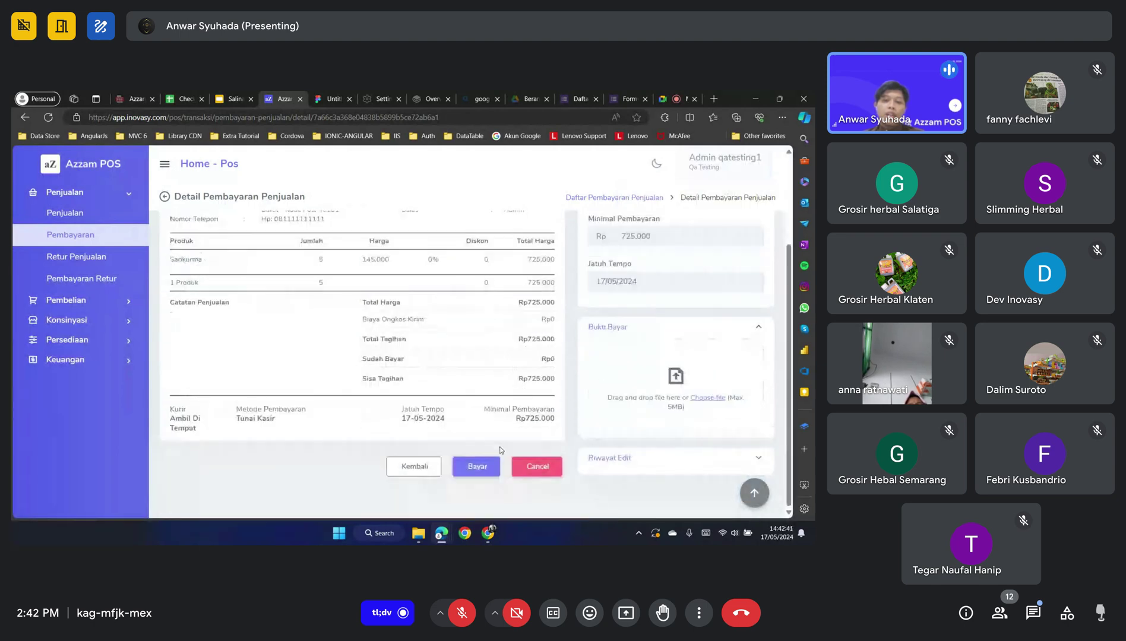
click(470, 469)
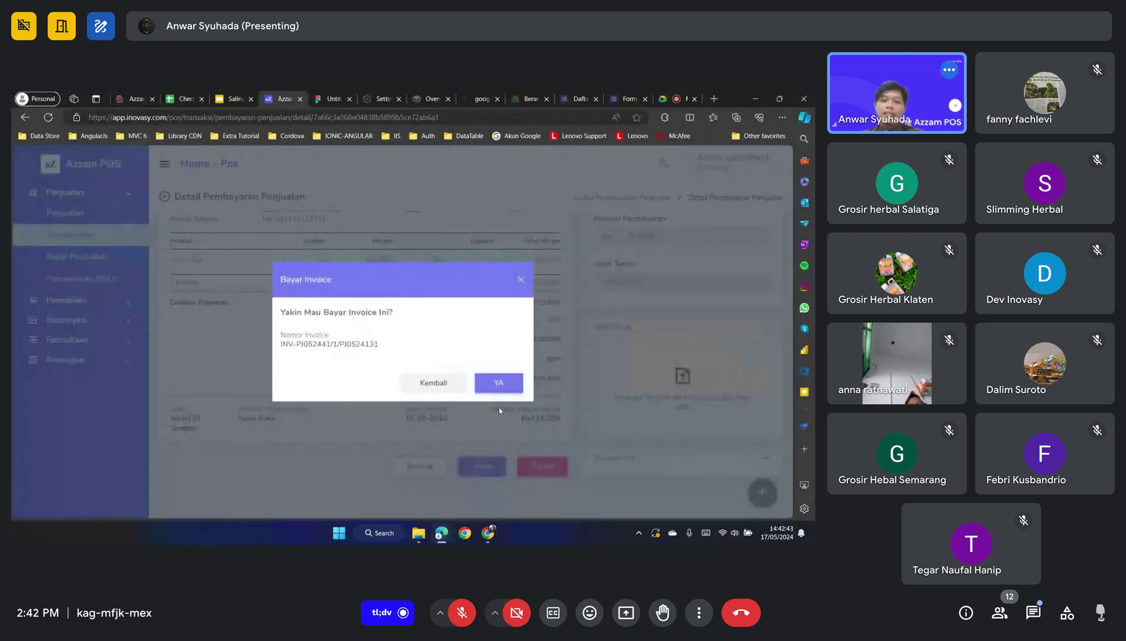
click(500, 387)
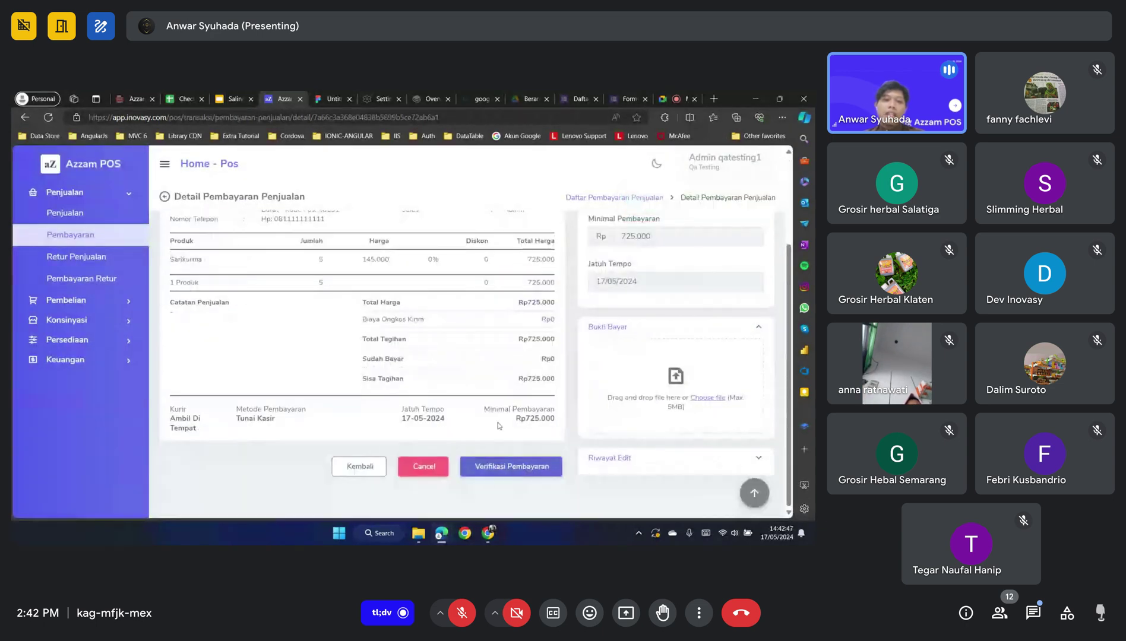
Switch to the Google Slides presentation to view the consignment flow slides
click(259, 100)
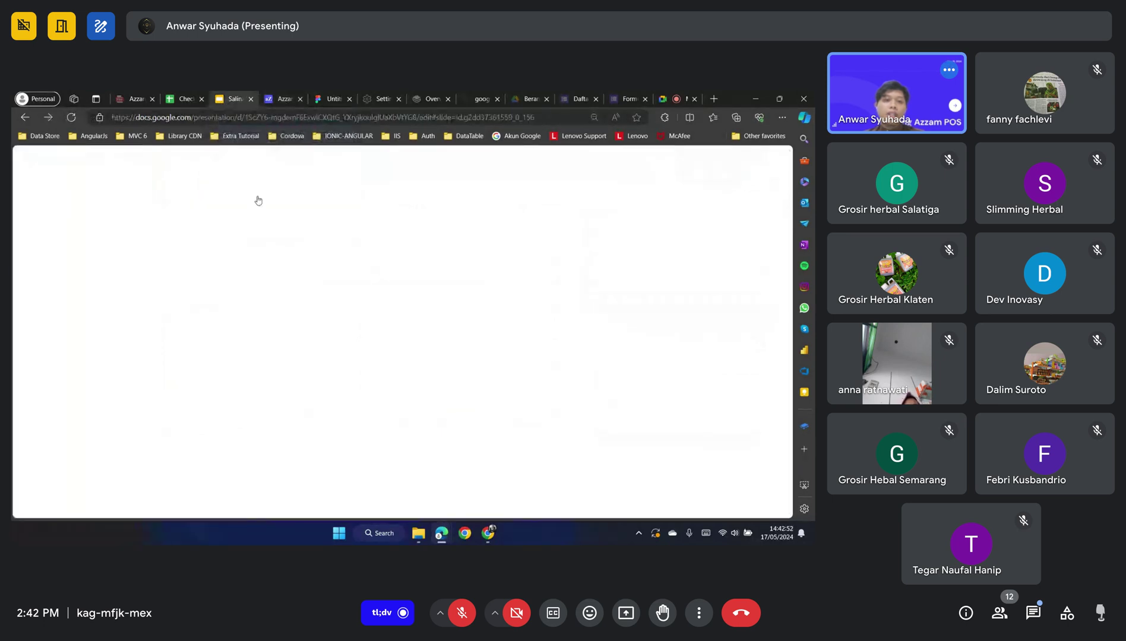
scroll(700, 359, down, 1)
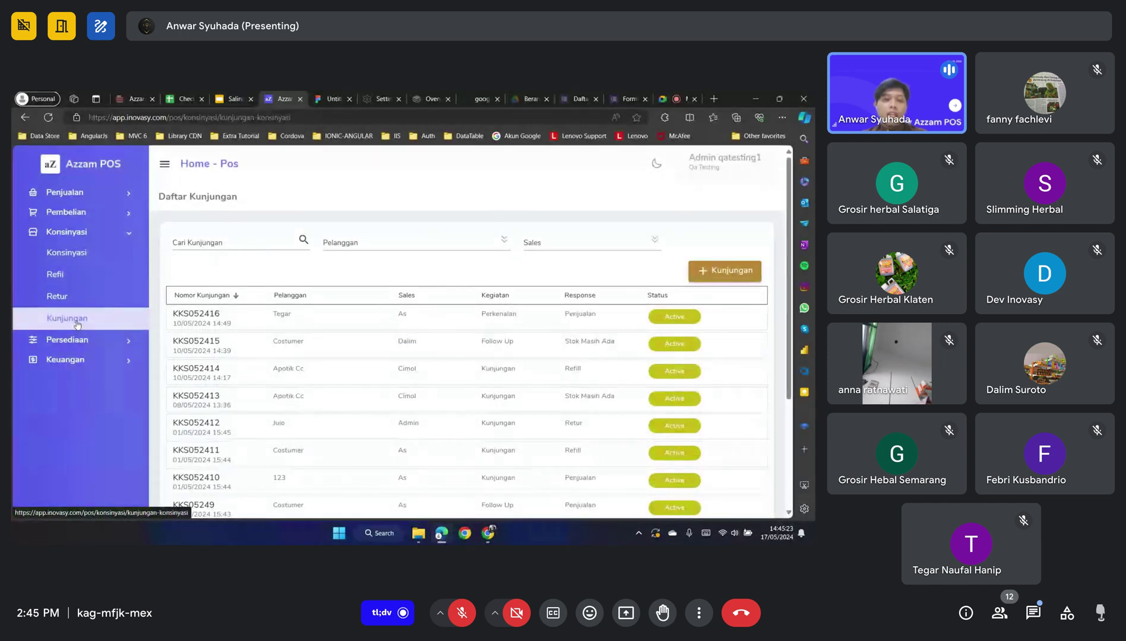
Start a new consignment visit (Kunjungan) and allow the site to access the device's location
click(723, 281)
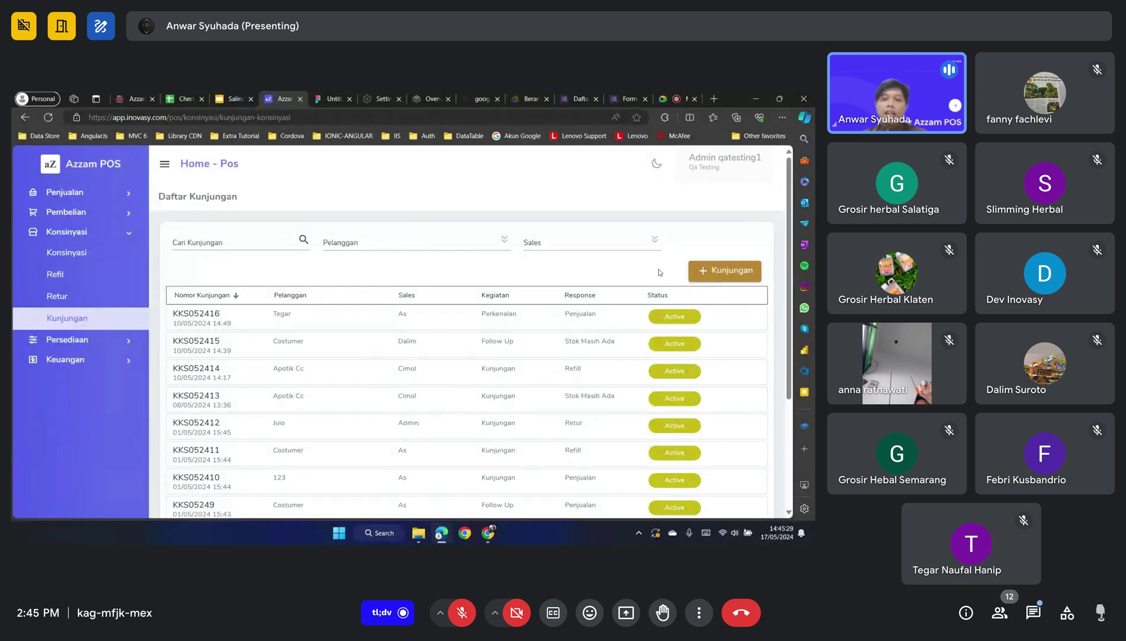
click(723, 273)
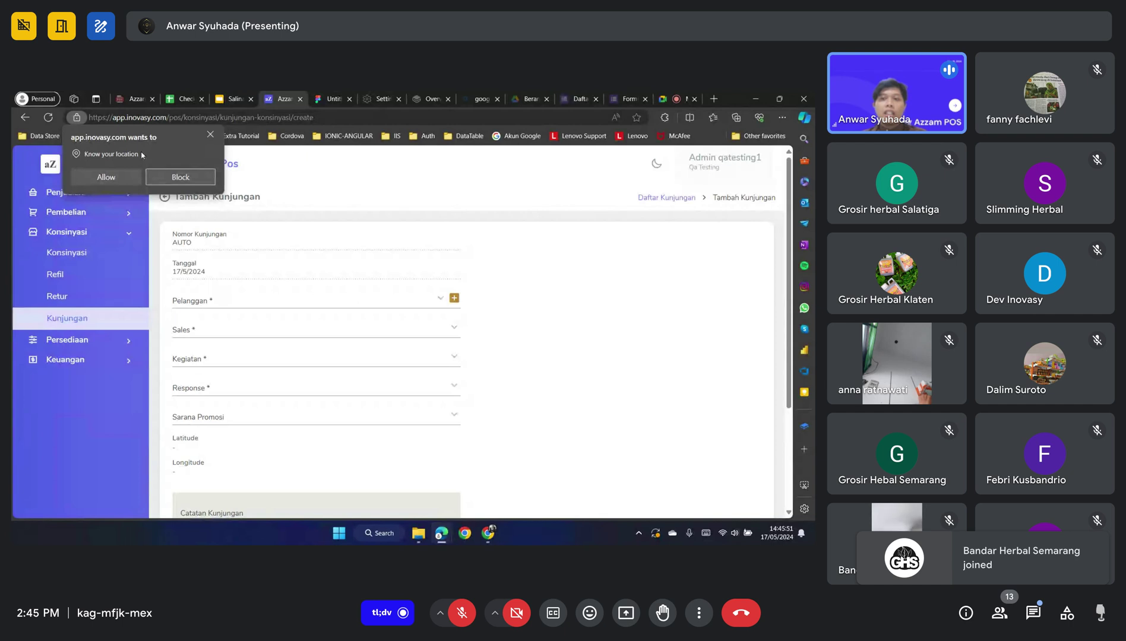
click(108, 177)
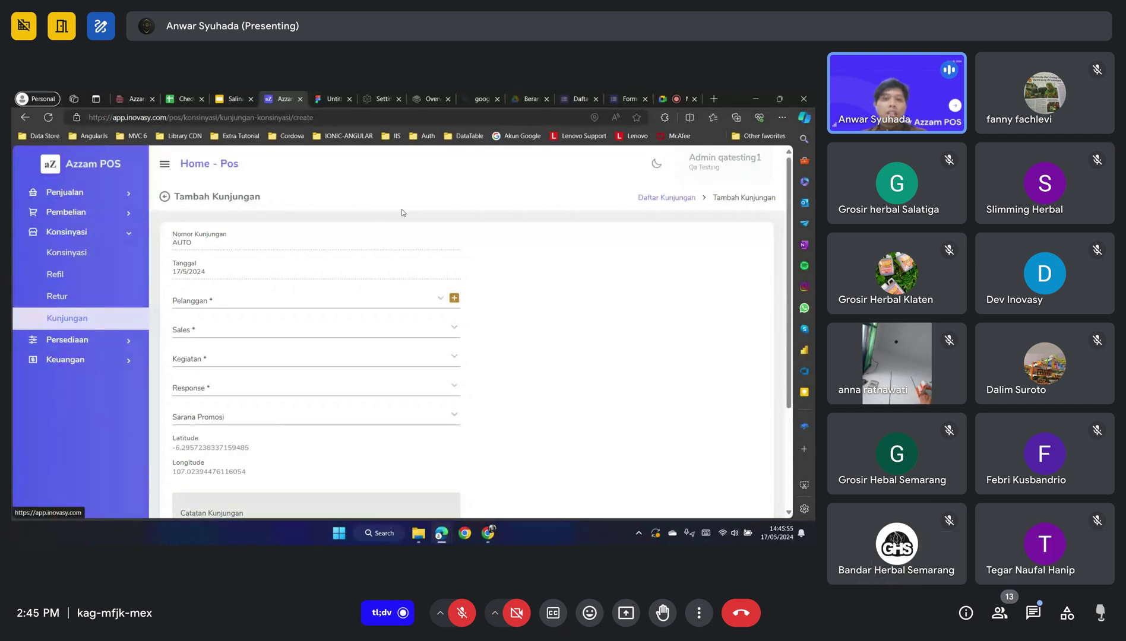
Select Apotik Mana as the customer of the new visit
click(438, 306)
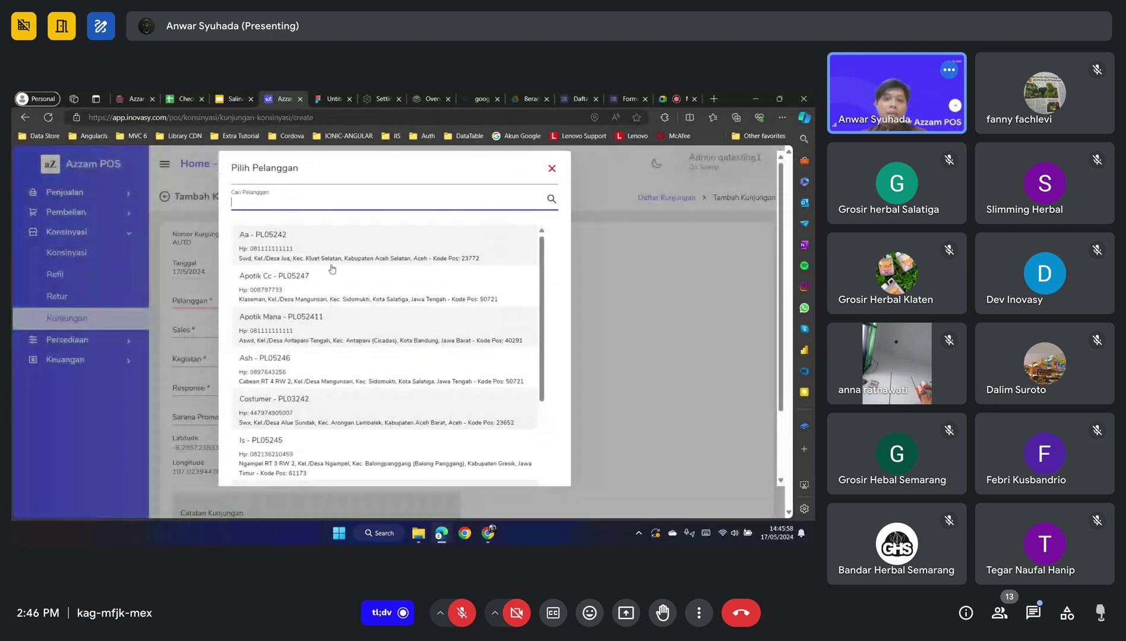
click(379, 310)
scroll(339, 266, down, 2)
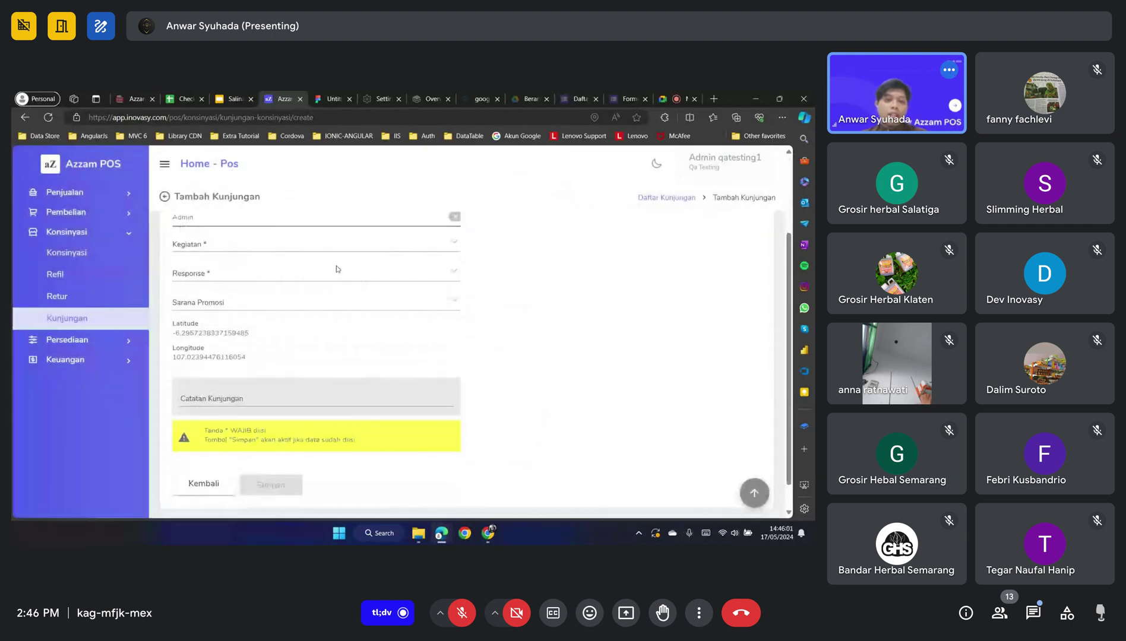
scroll(367, 251, up, 2)
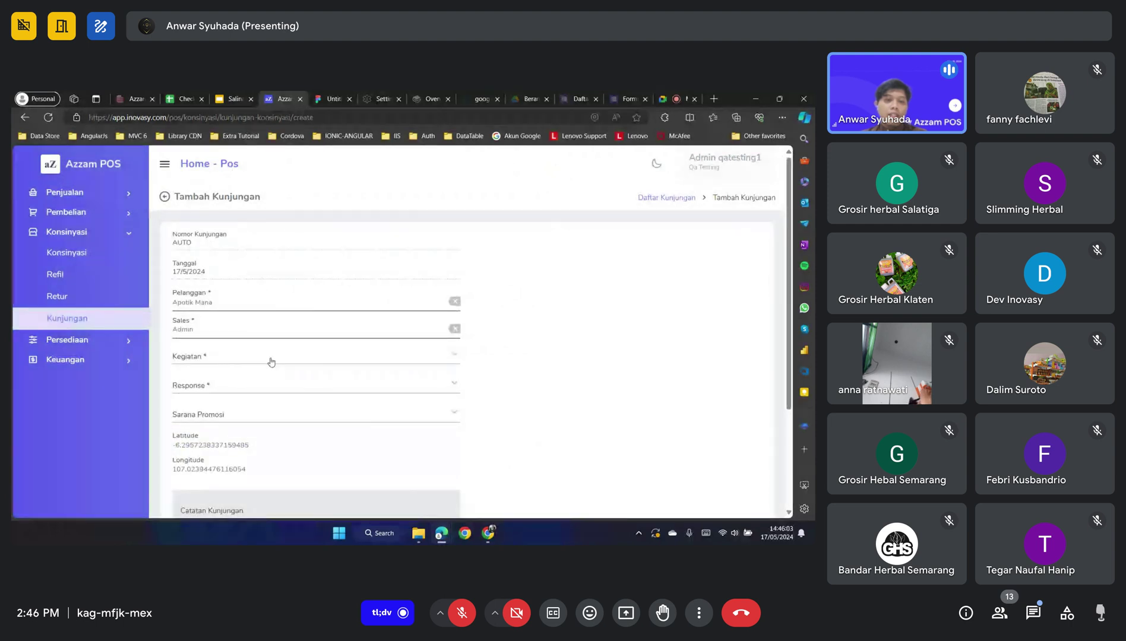
Set the visit's Kegiatan to Kunjungan and its Response to Penjualan
click(453, 356)
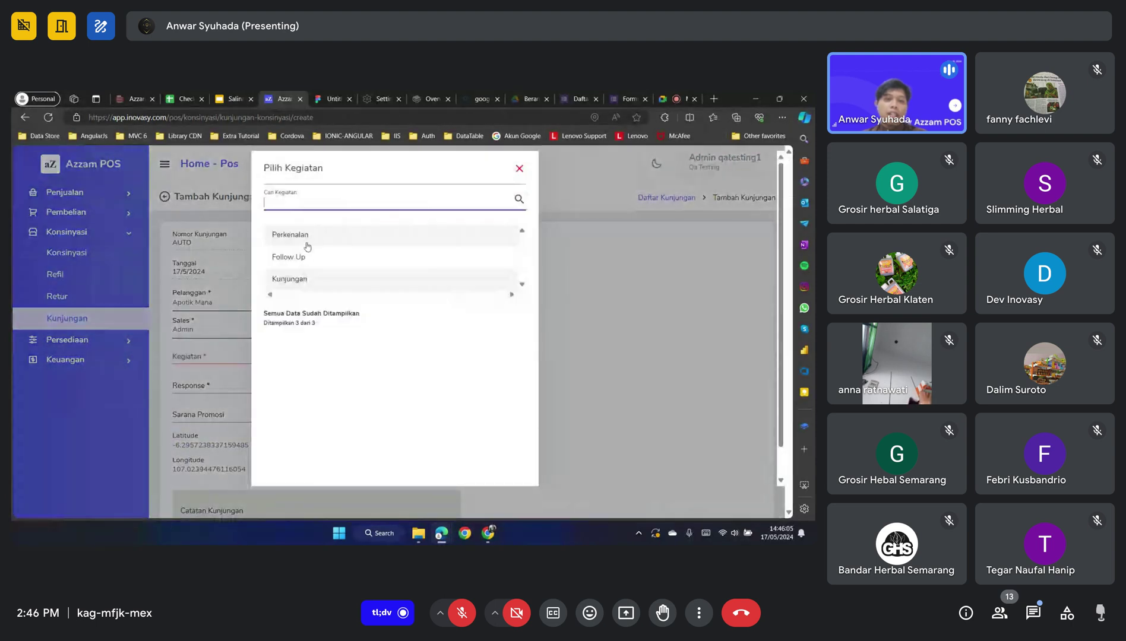
click(285, 284)
scroll(586, 382, down, 3)
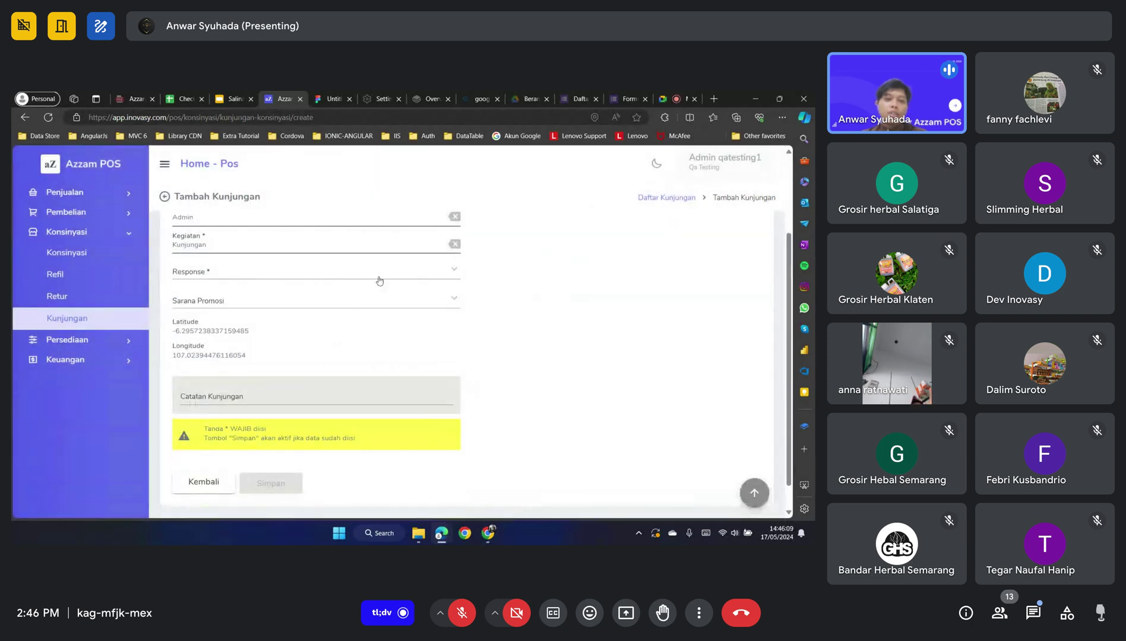
click(376, 276)
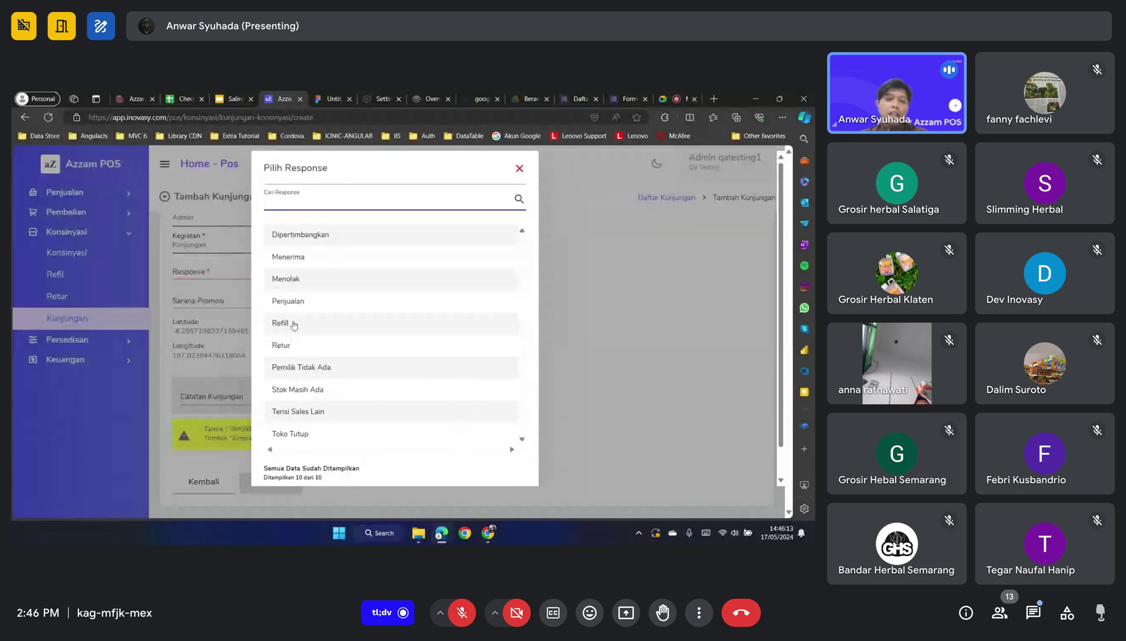
click(299, 303)
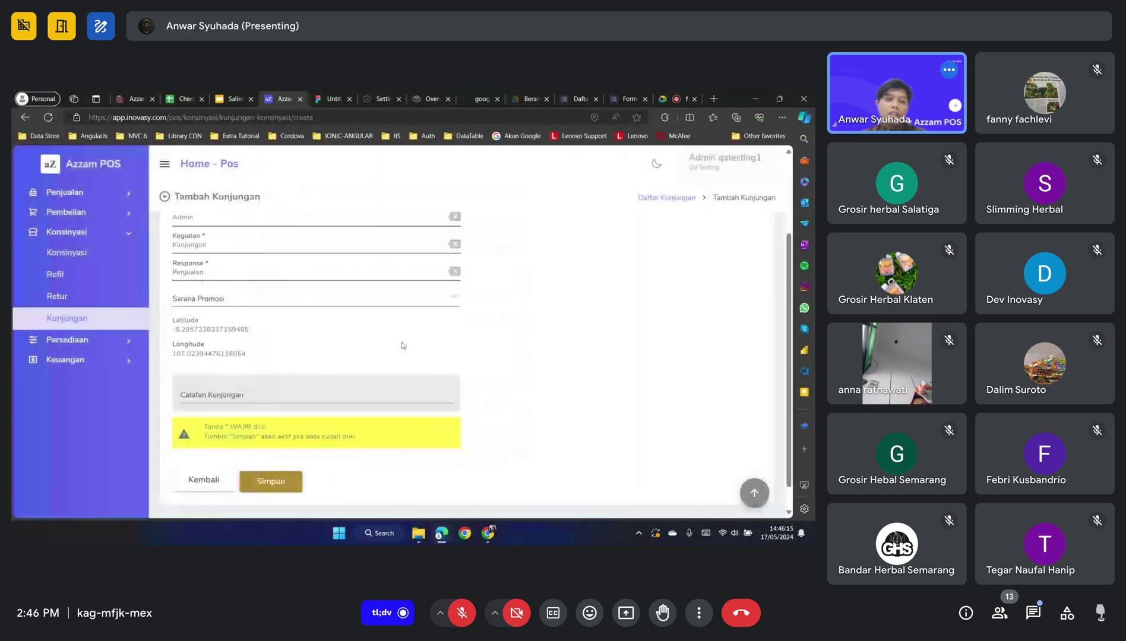
Check the Sarana Promosi options without choosing one, and save the visit
scroll(363, 338, up, 1)
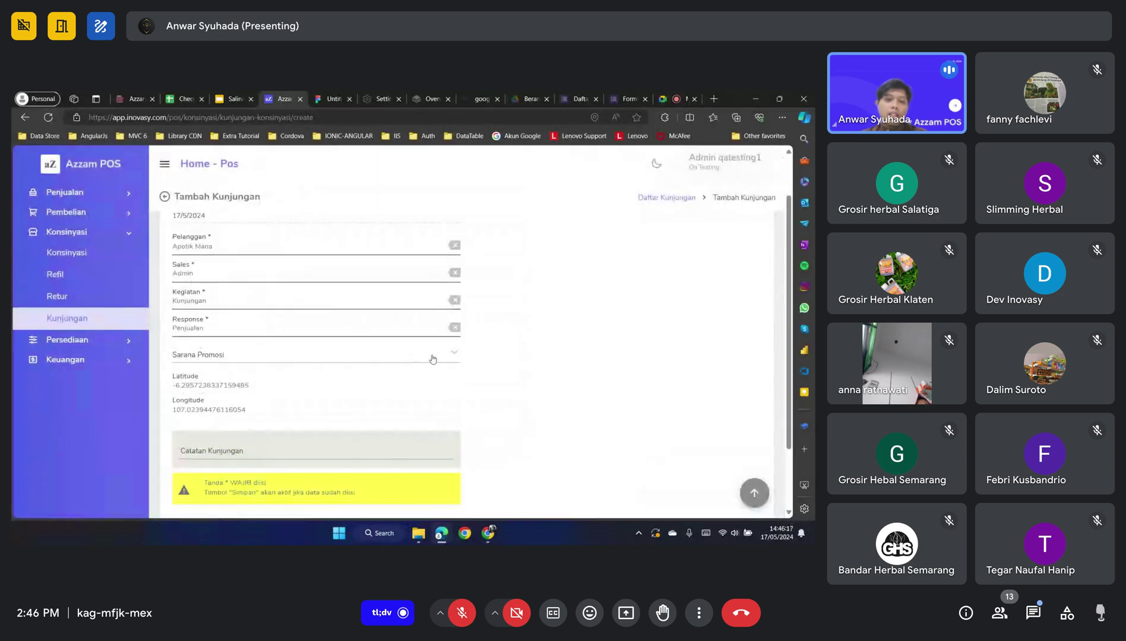
click(431, 358)
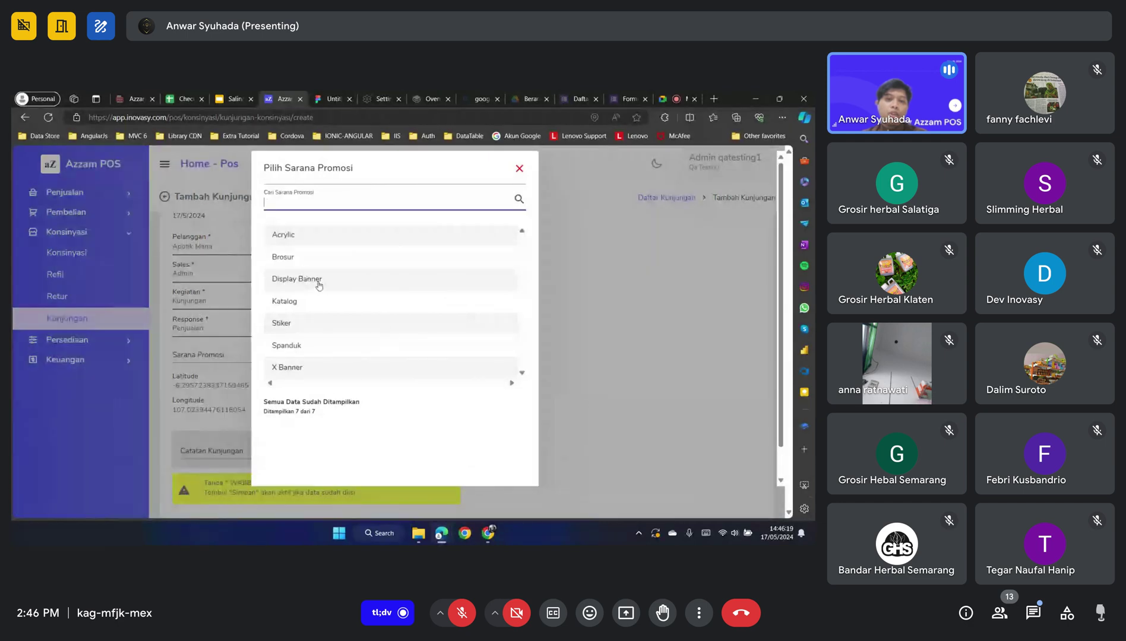
click(518, 171)
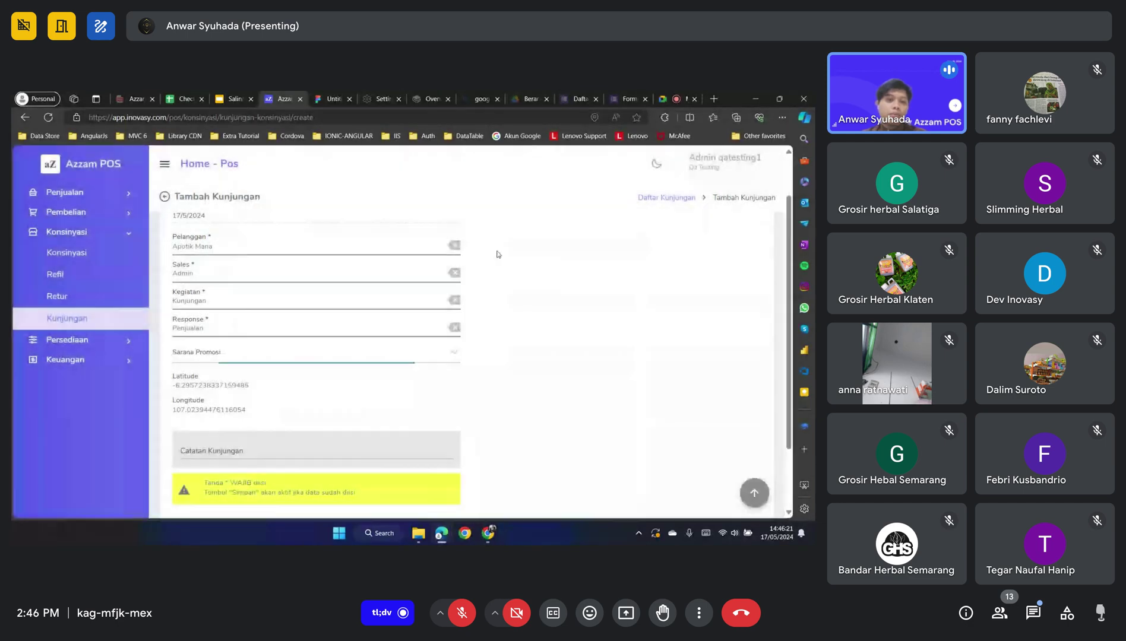
scroll(349, 399, down, 3)
scroll(437, 385, up, 3)
scroll(649, 277, down, 3)
click(273, 454)
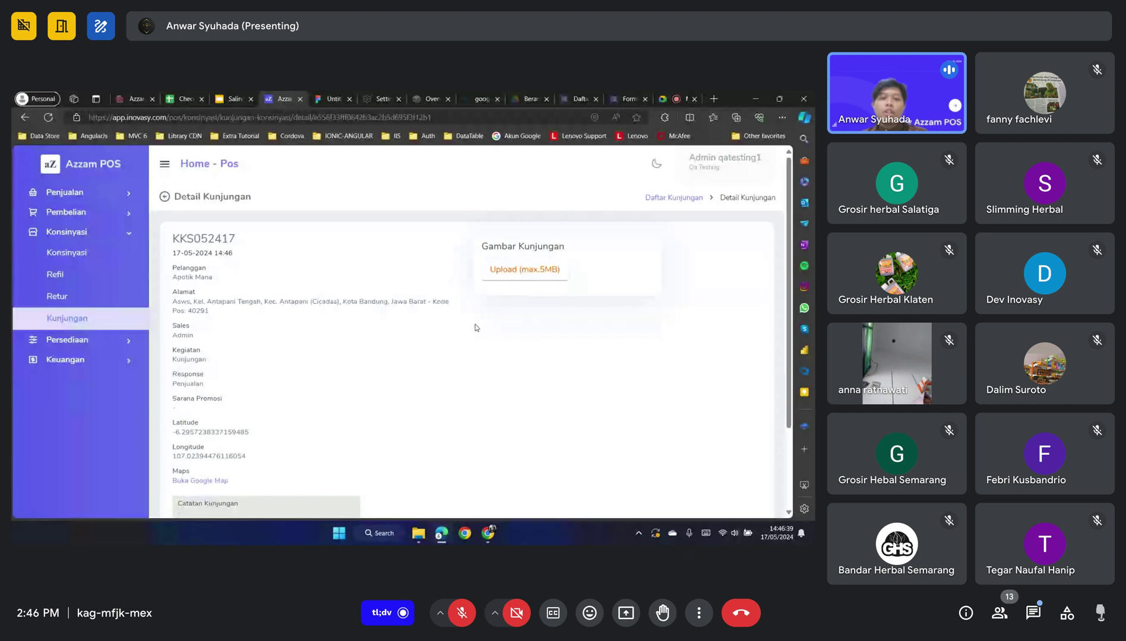
Open the consignment list (Daftar Konsinyasi)
click(94, 257)
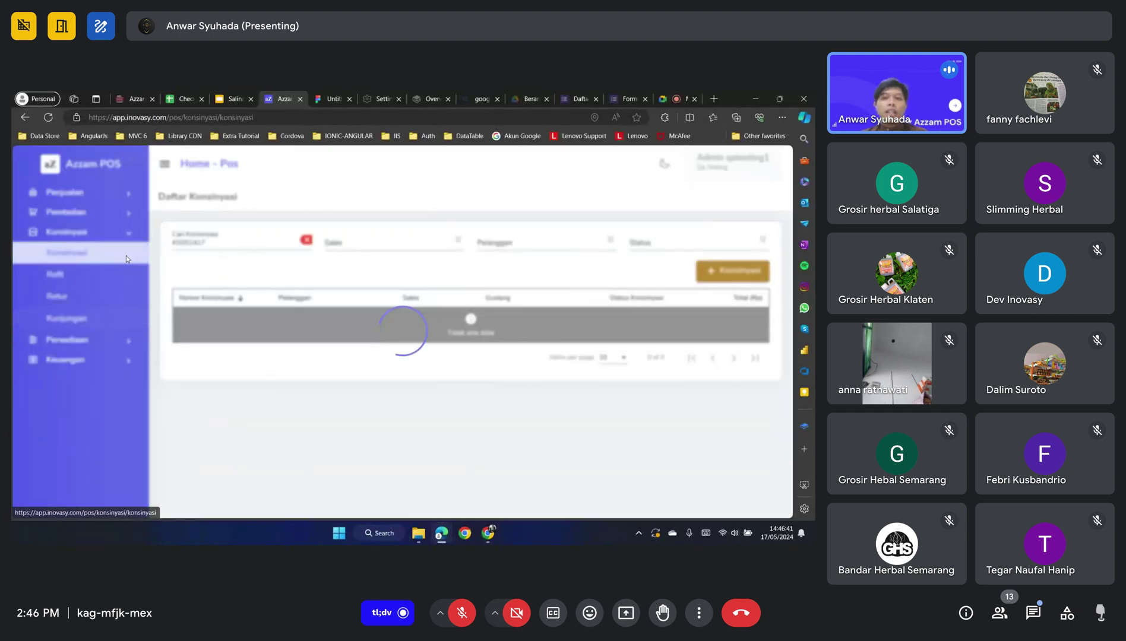
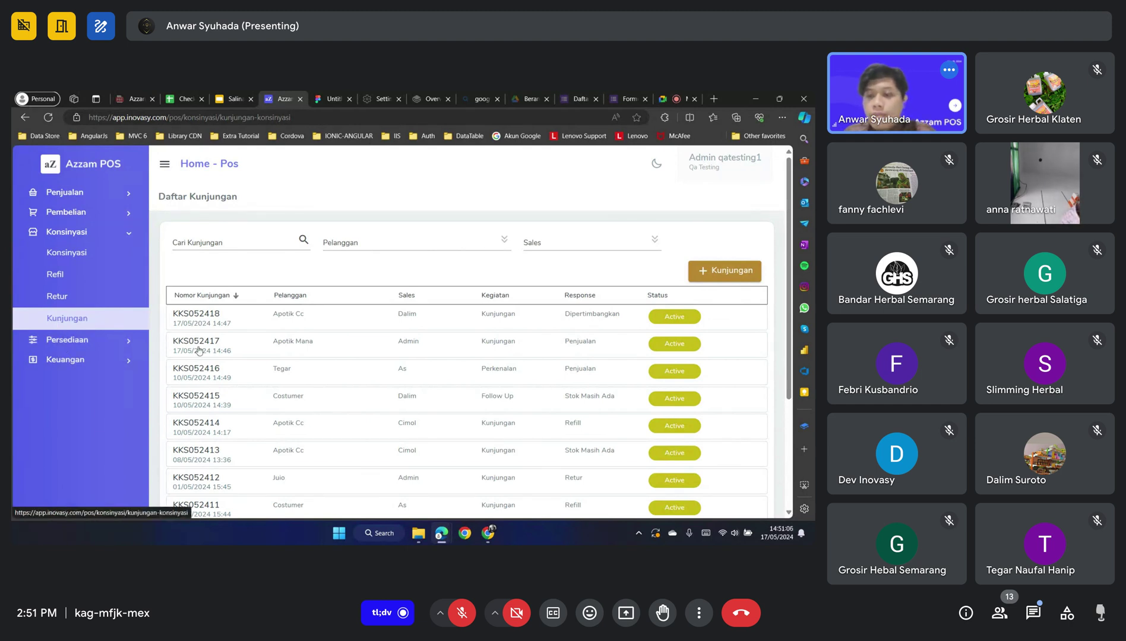
click(661, 99)
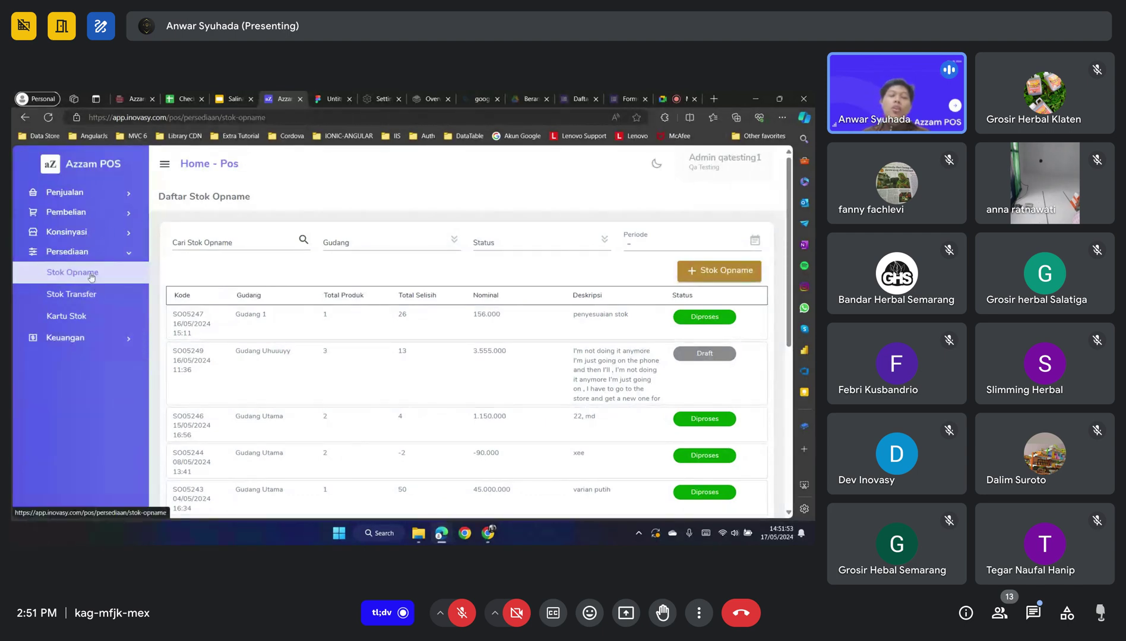
Start a new stock opname and select Gudang Utama as its warehouse
click(721, 275)
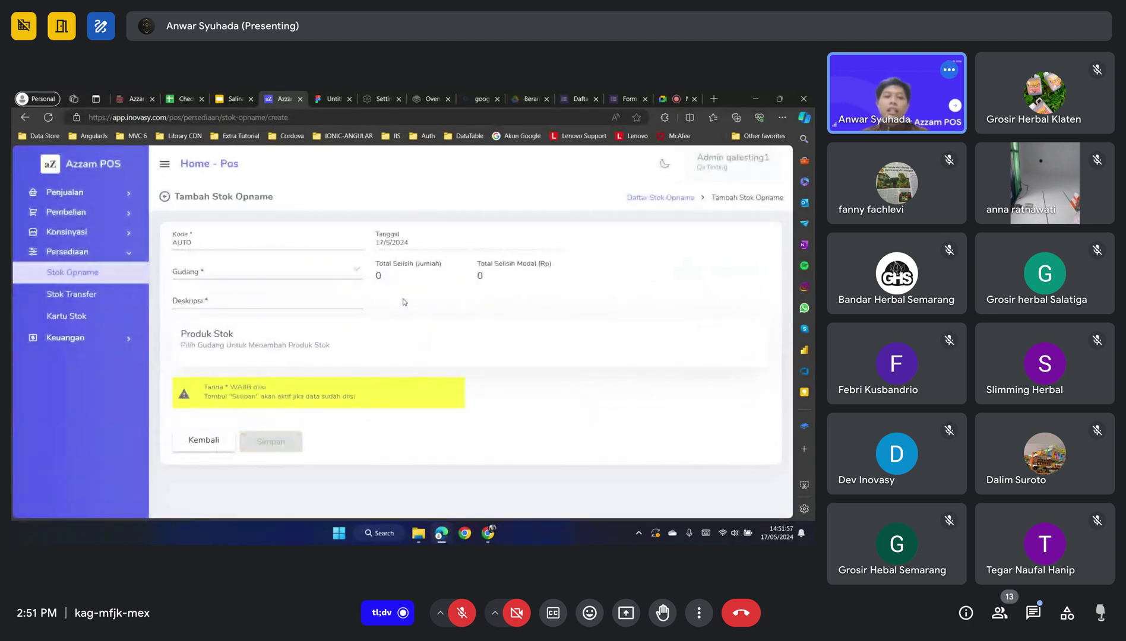
click(356, 273)
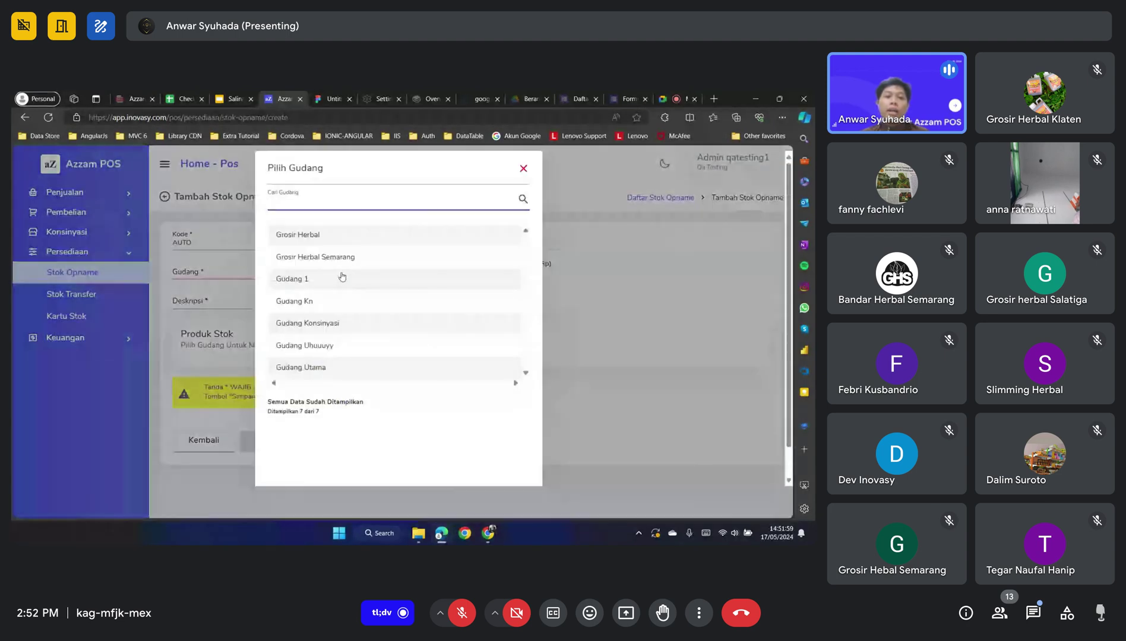
scroll(332, 285, down, 1)
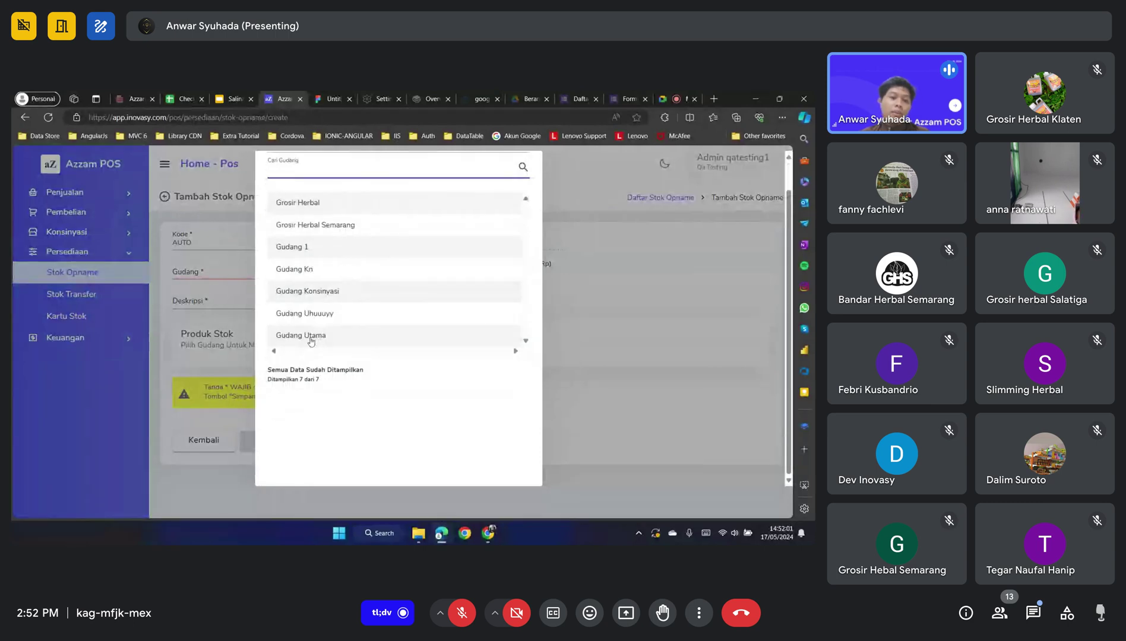
click(286, 343)
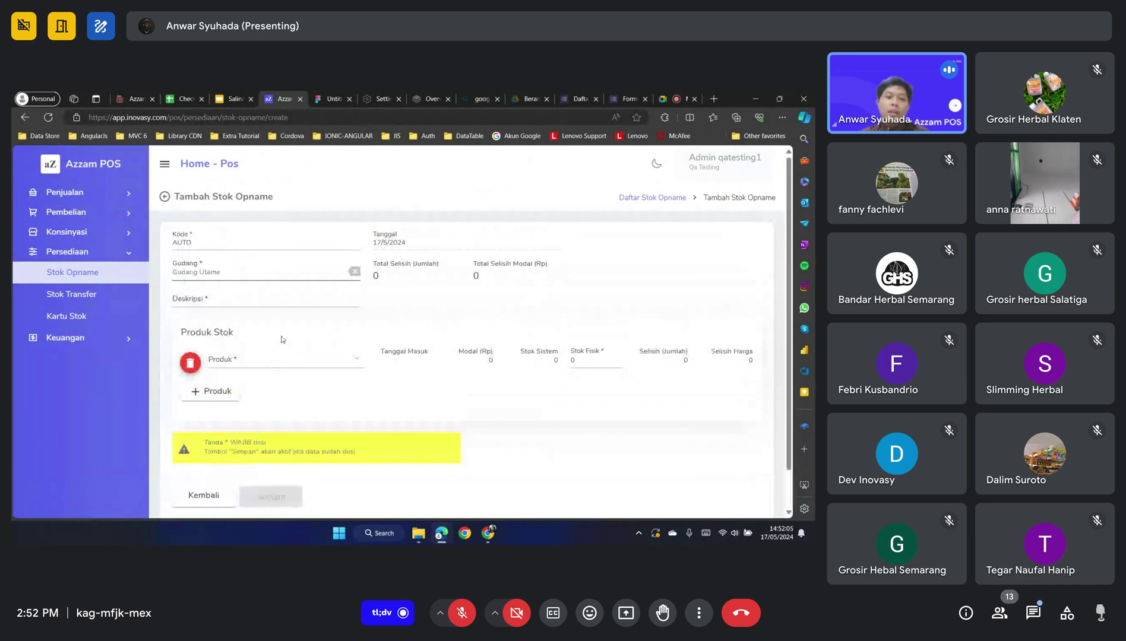
Enter "SO Bulan 5" as the stock opname's Deskripsi
click(218, 302)
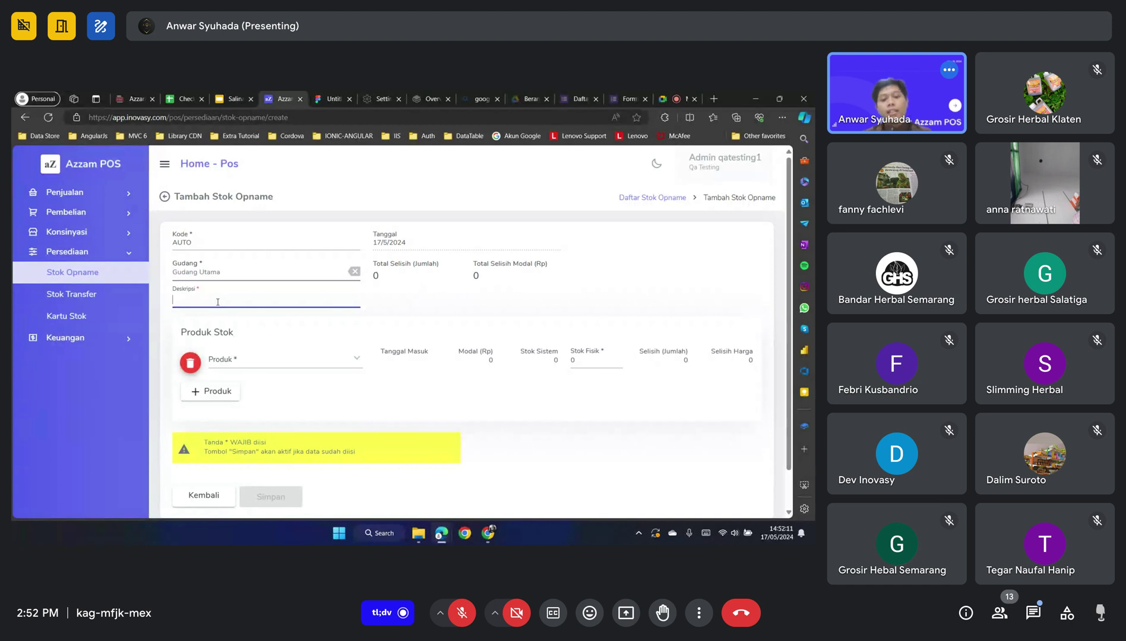
text(S)
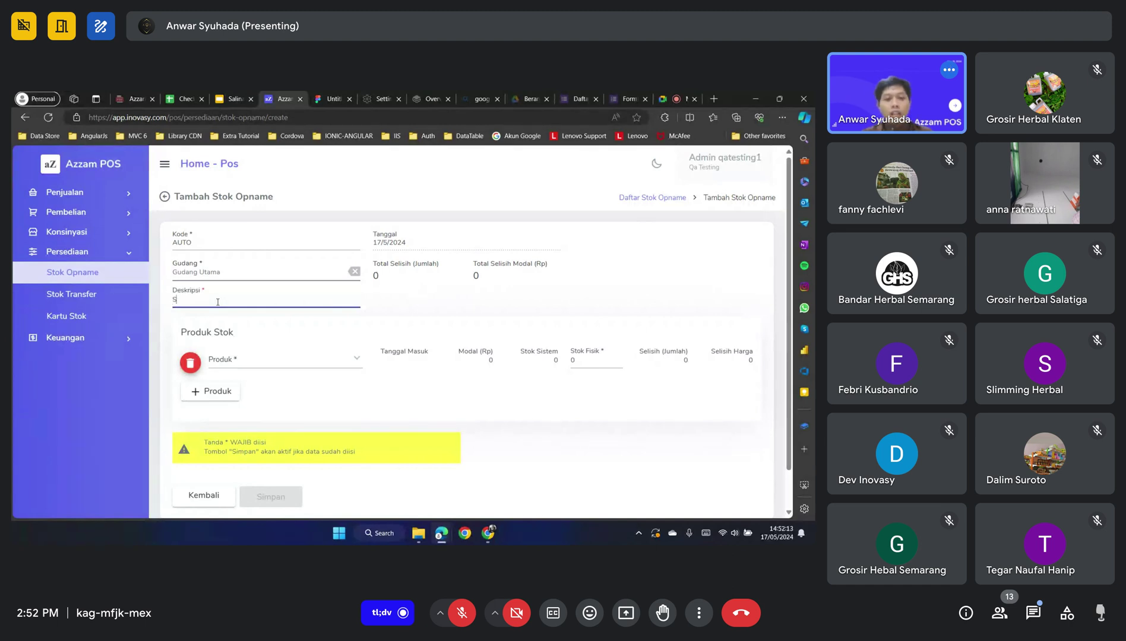
text(O B)
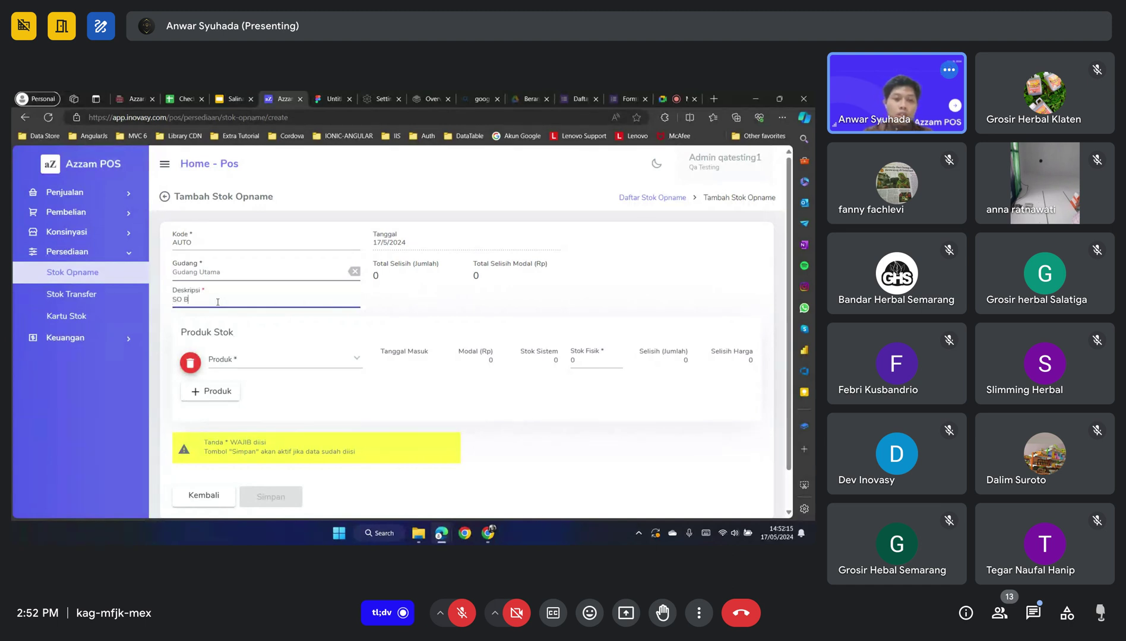
text(ulan 5)
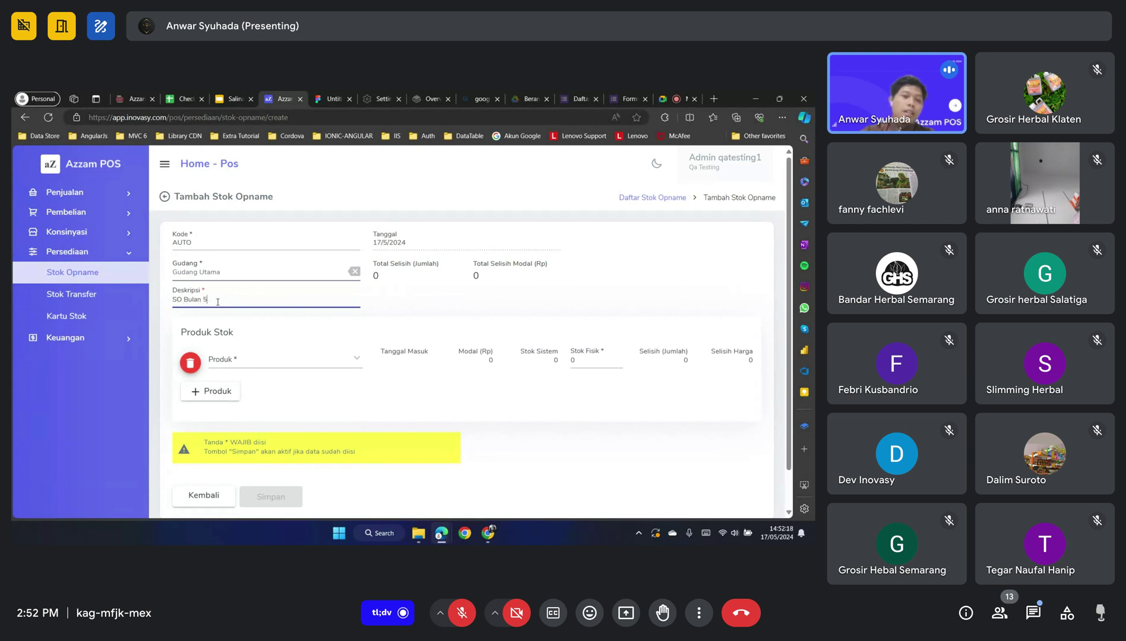
Add the Almond batch with Harga Modal Rp45.000 and expiry date 28/05/2024 as the first product
click(332, 373)
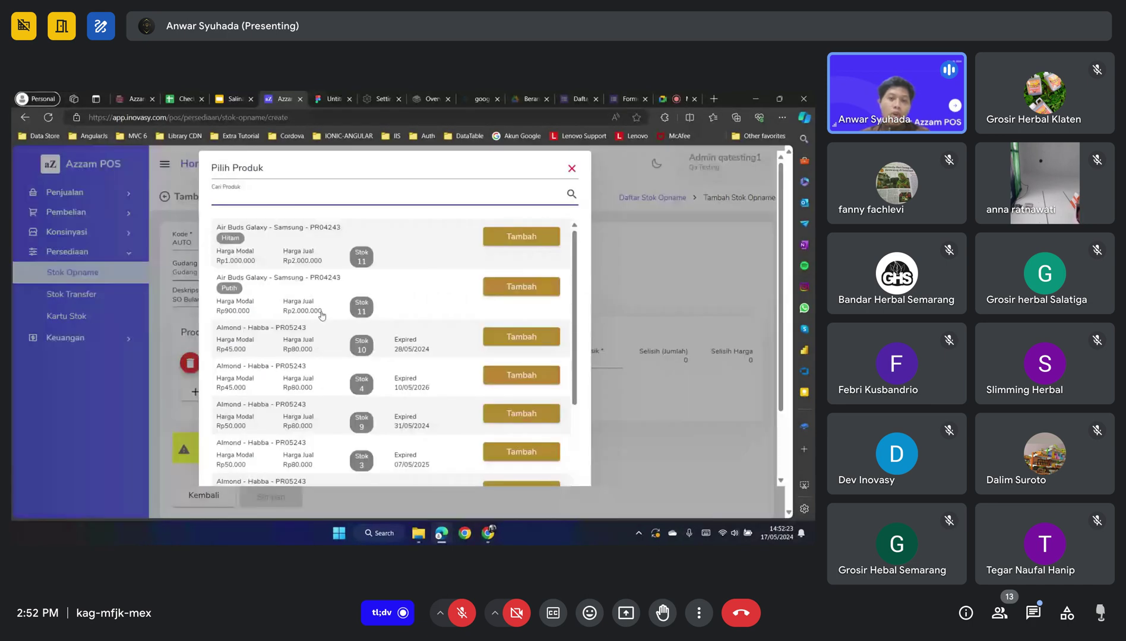
scroll(322, 291, down, 10)
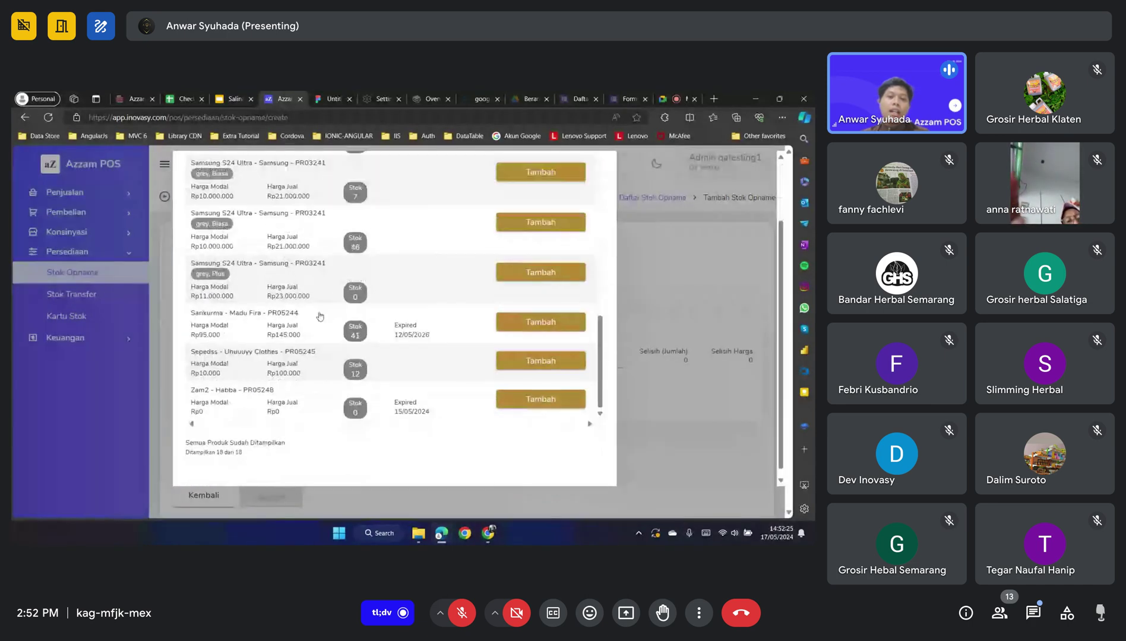
scroll(319, 319, up, 10)
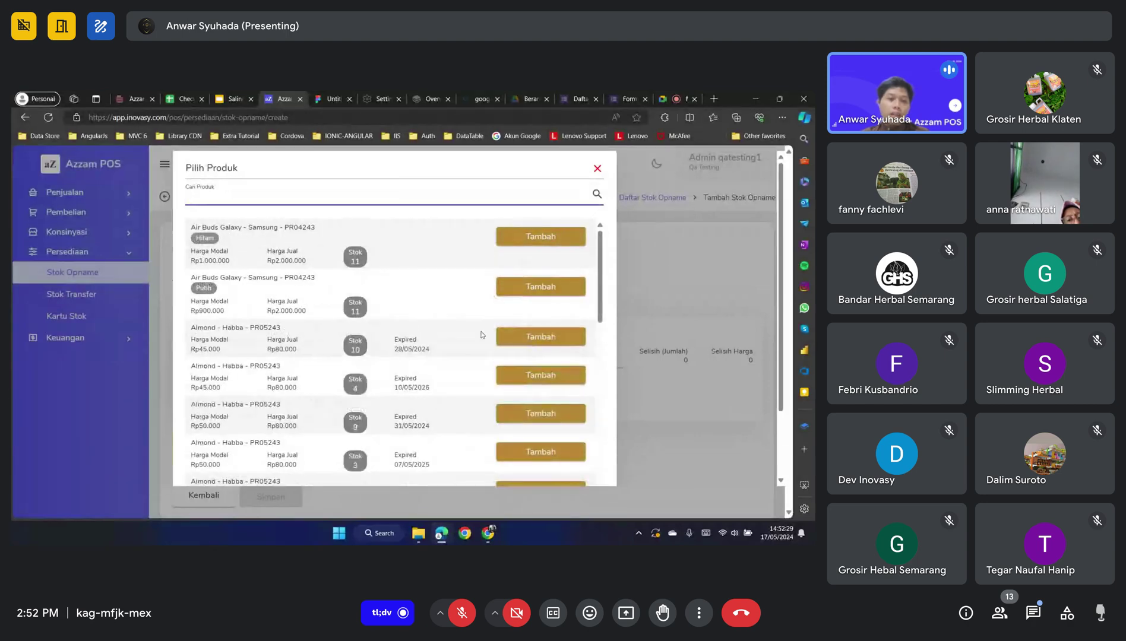
click(502, 336)
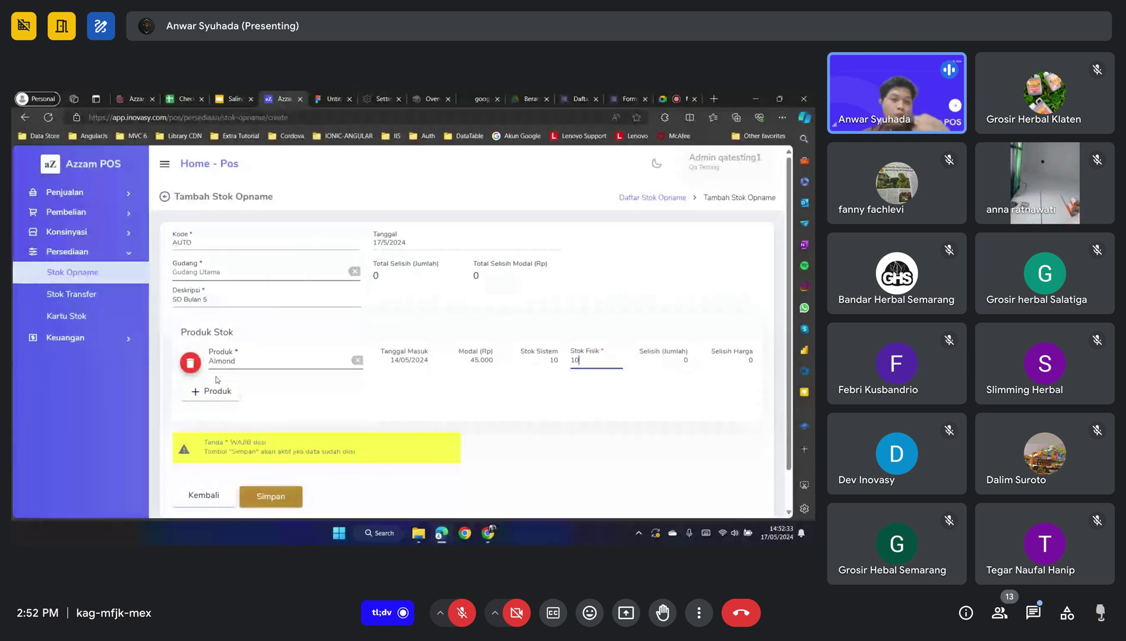
Add Air Buds Galaxy Putih and the Almond batch with Harga Modal Rp50.000 and stock 10 as further products
click(212, 391)
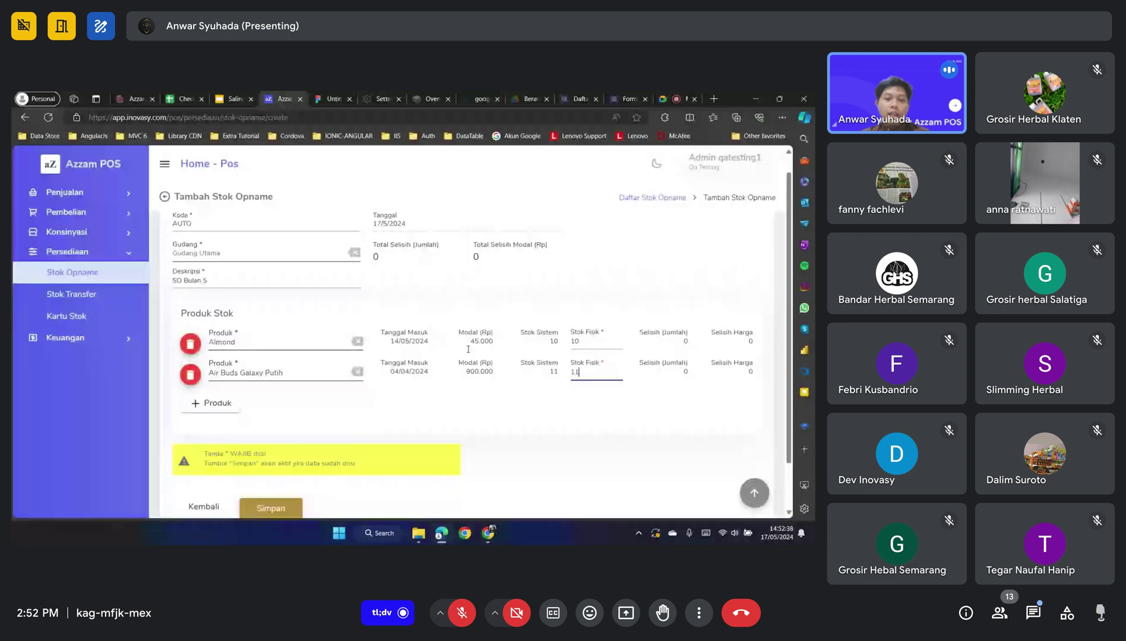
scroll(468, 349, down, 1)
click(212, 349)
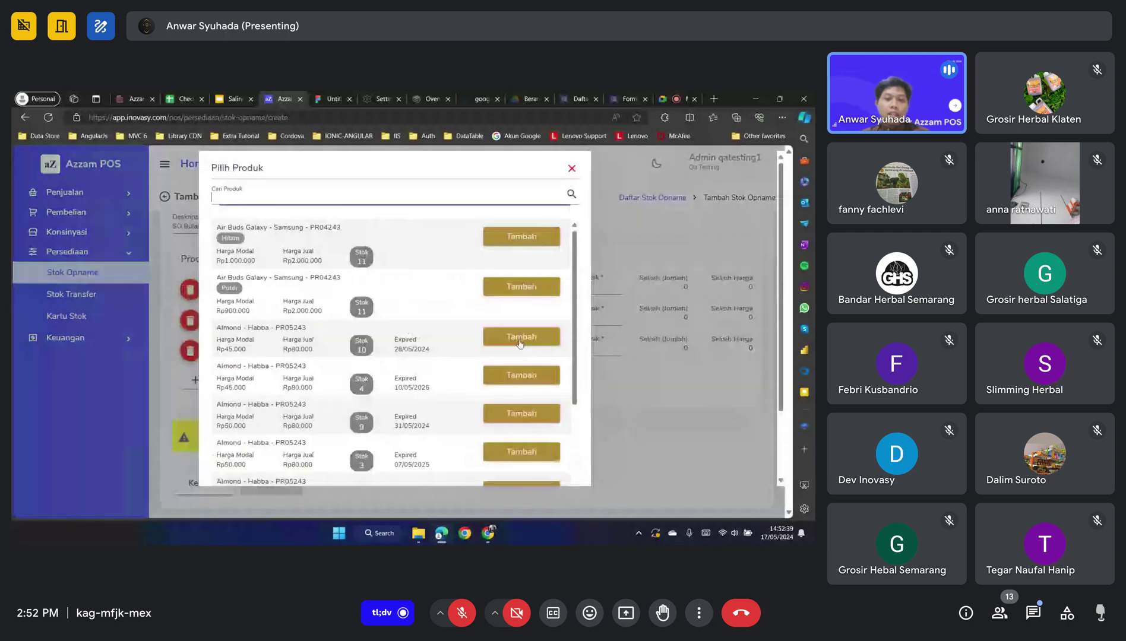
scroll(490, 361, down, 3)
click(522, 359)
Add Hp Samsung Y67 6+128gb as the fourth product of the stock opname
click(212, 379)
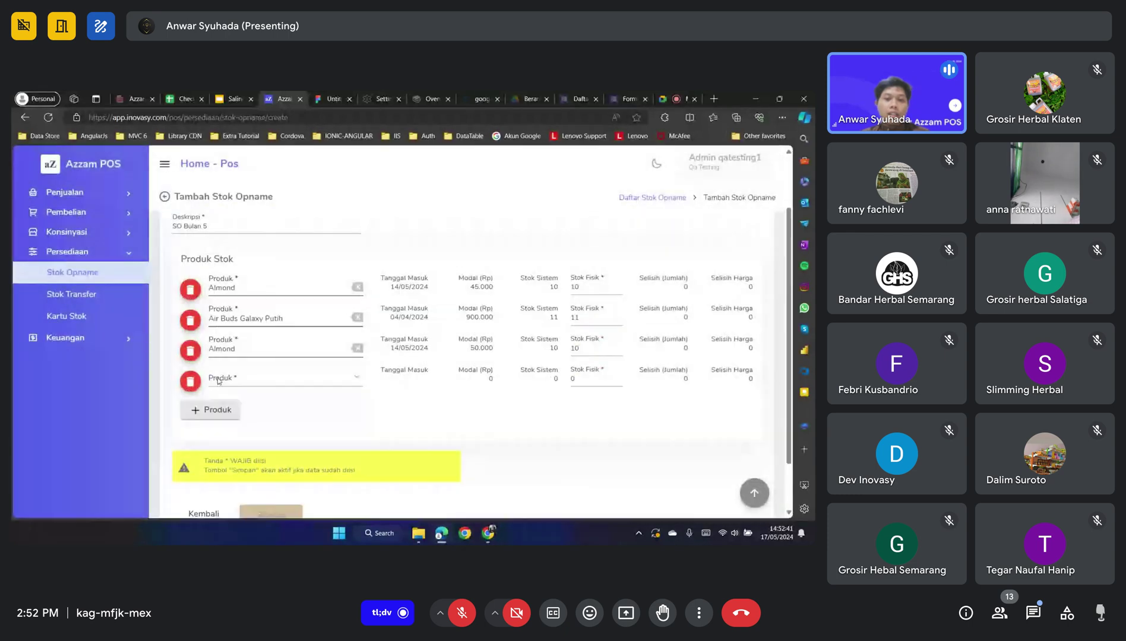
click(213, 381)
scroll(517, 380, down, 3)
scroll(516, 380, down, 1)
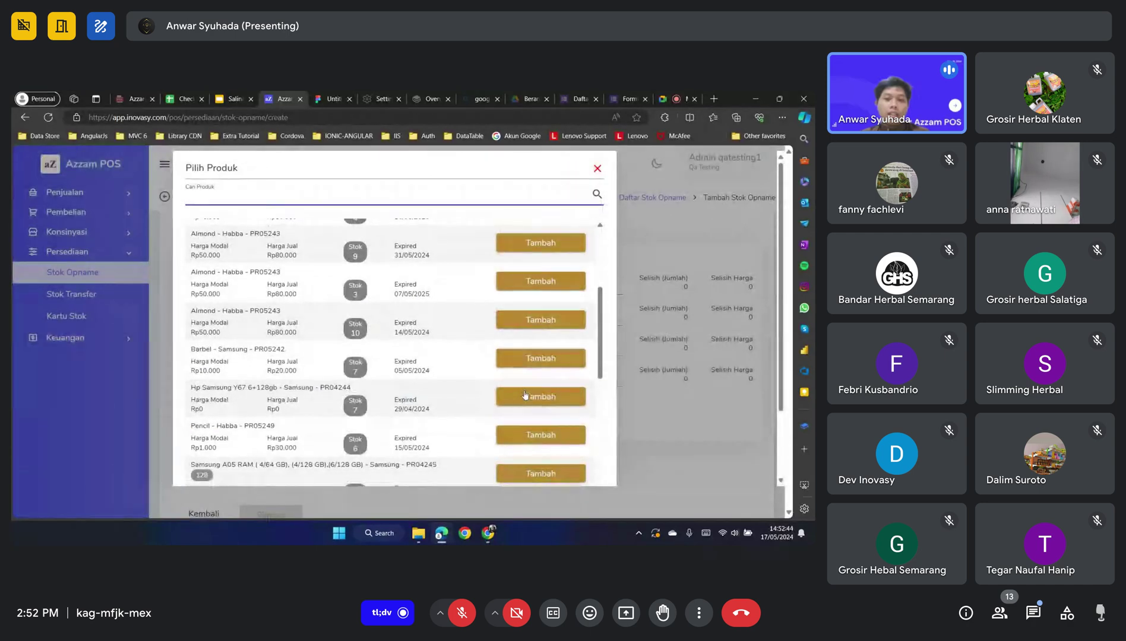
click(524, 395)
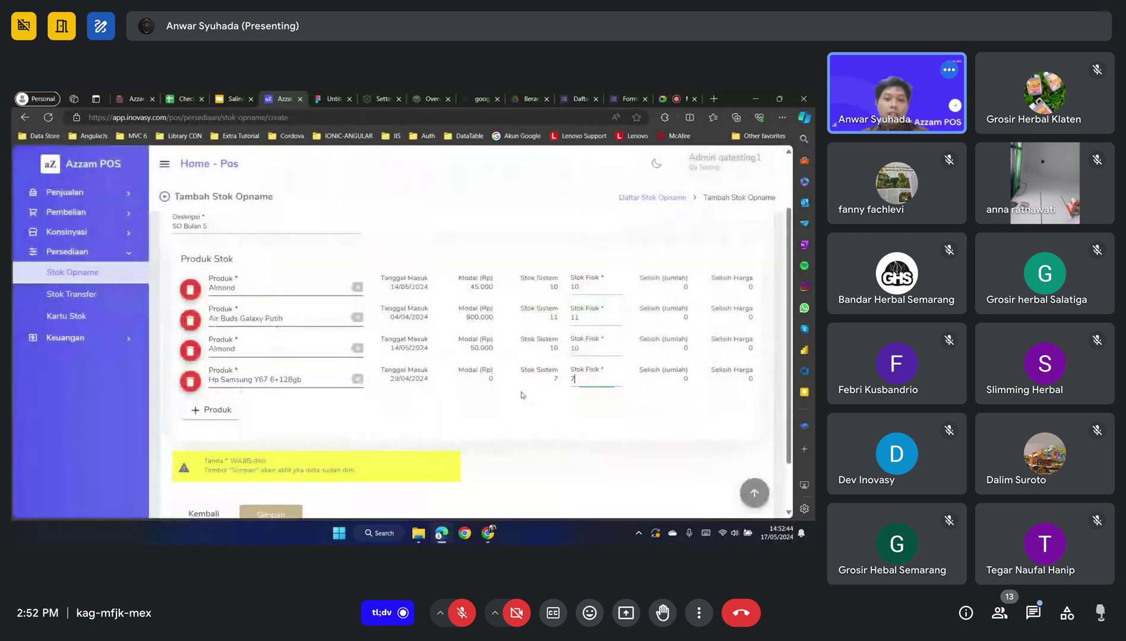
Add the Samsung Kulkas 2 Pintu 203 L refrigerator as the fifth product of the stock opname
click(227, 411)
click(228, 411)
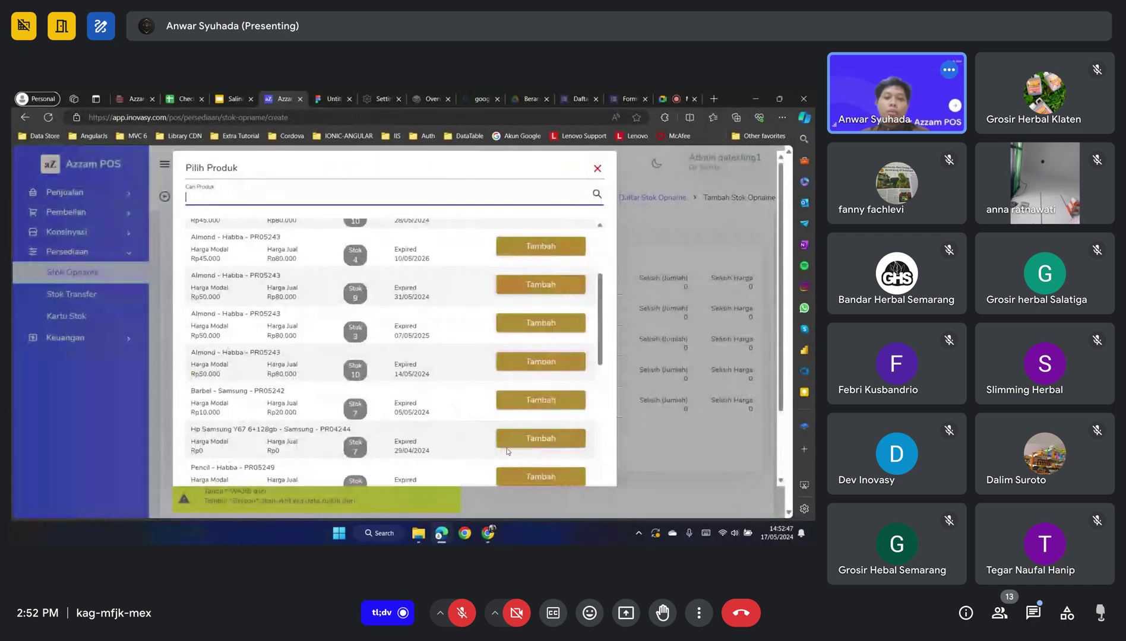
click(512, 441)
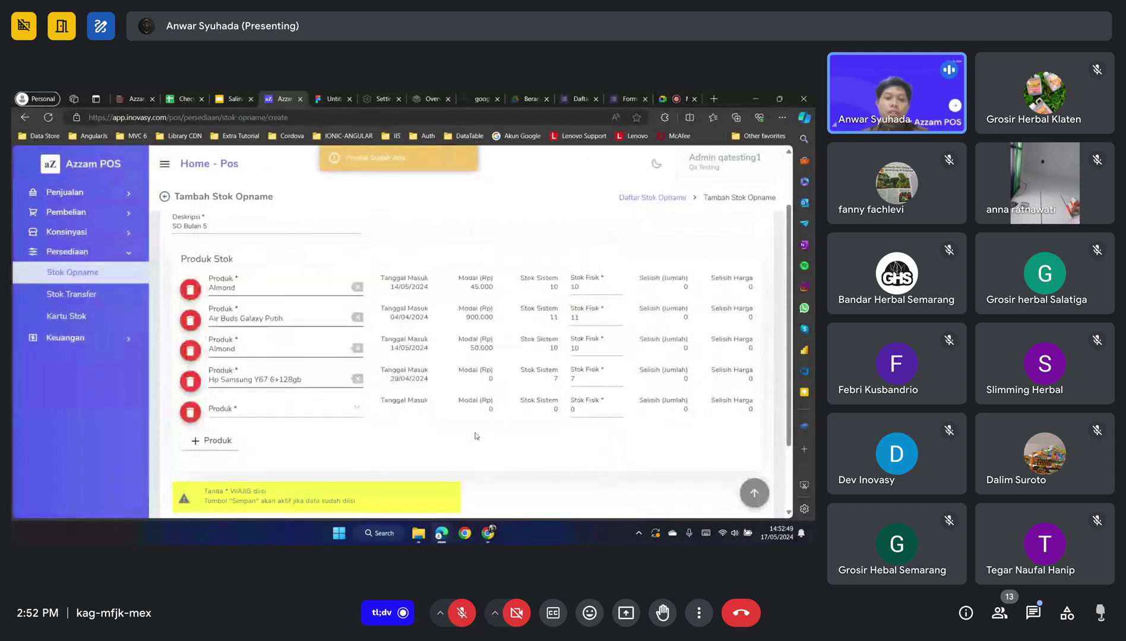
click(303, 415)
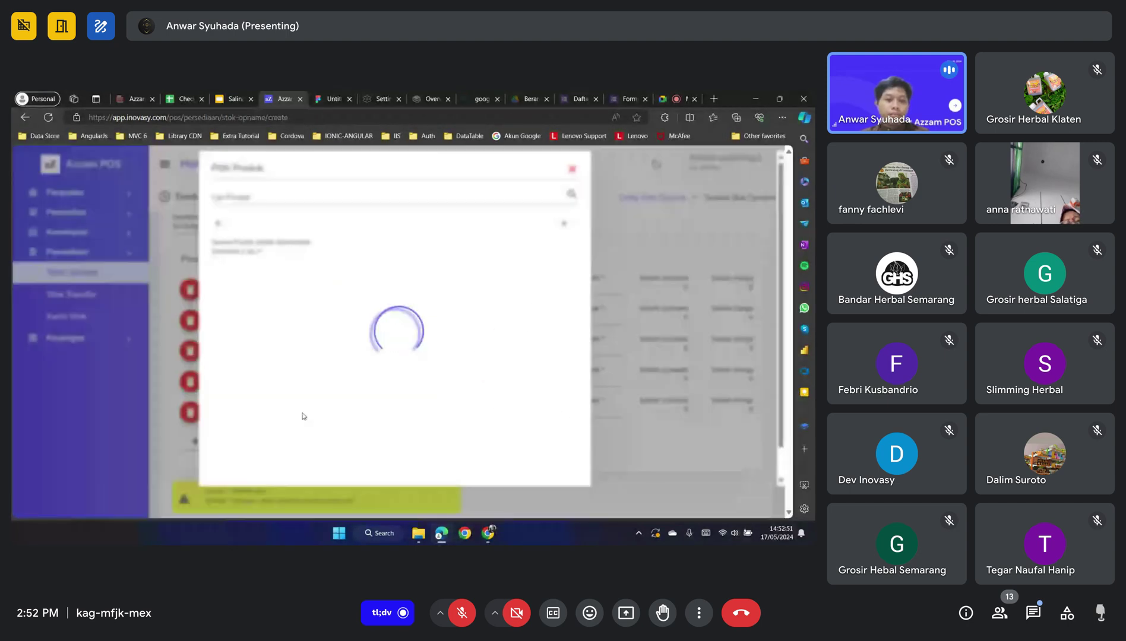
scroll(514, 402, down, 5)
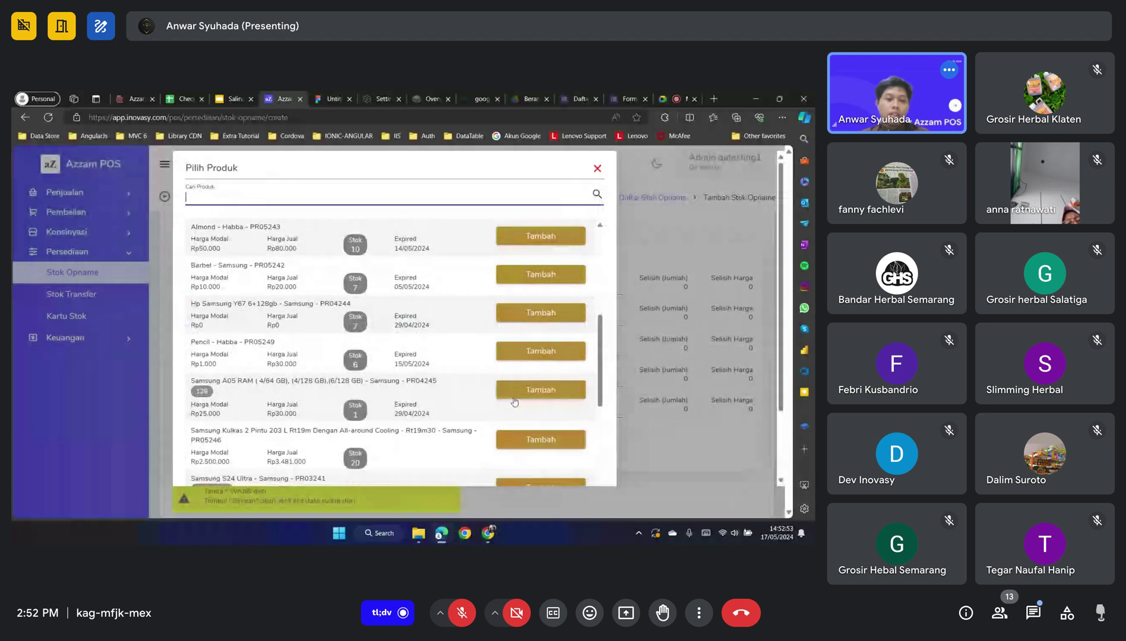
scroll(515, 402, down, 2)
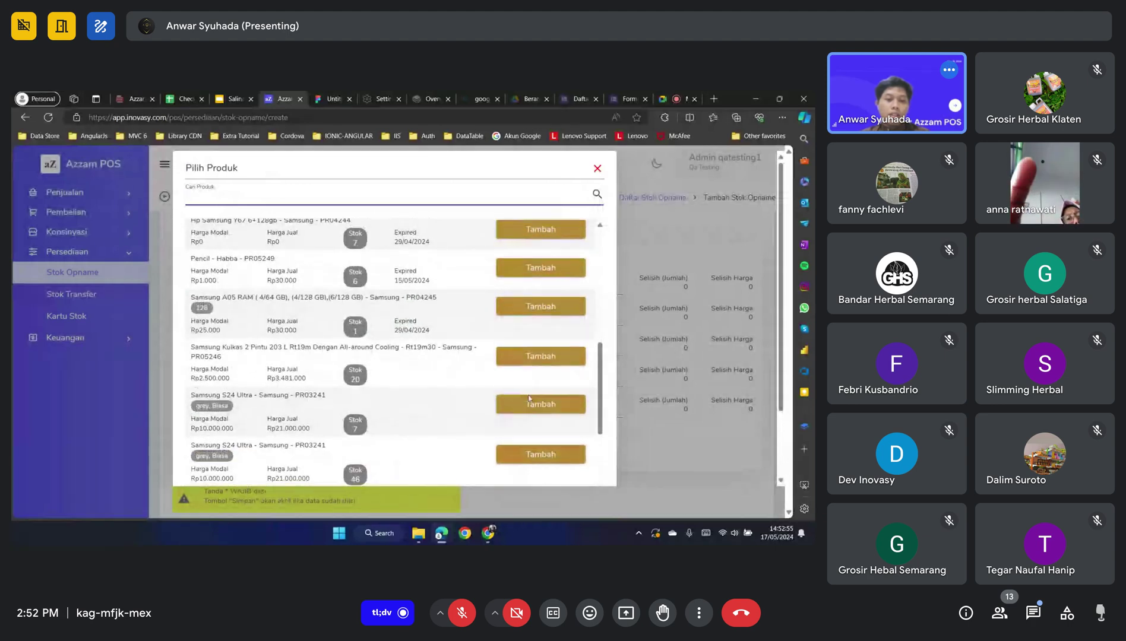
click(535, 356)
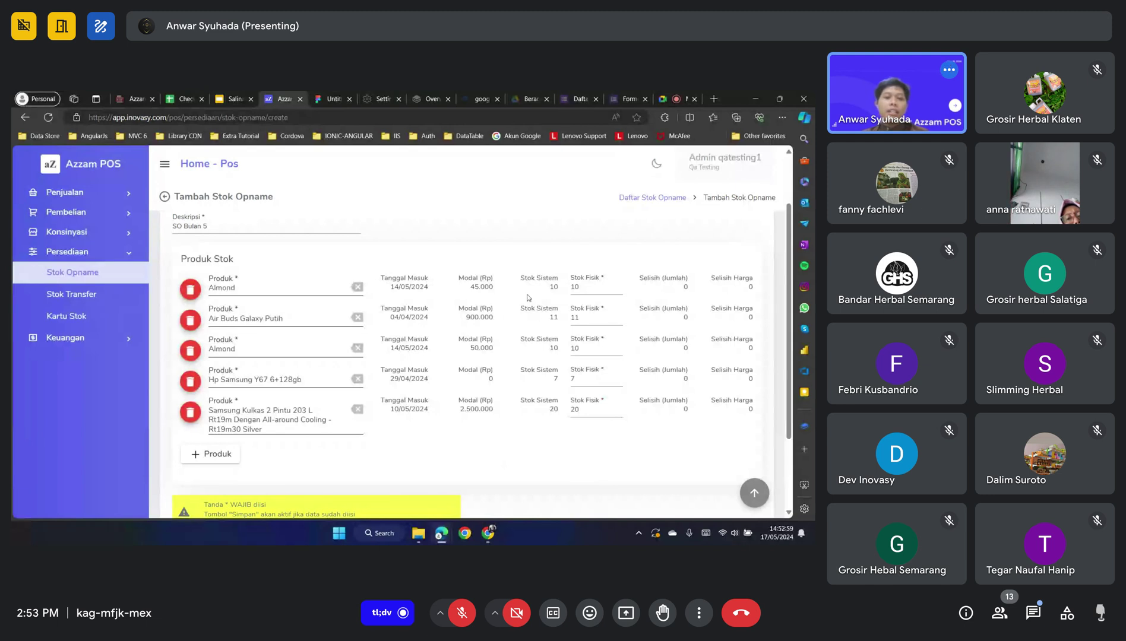
Examine the Tanggal Masuk, Modal (Rp) and Stok Sistem values of the listed products
scroll(527, 298, up, 2)
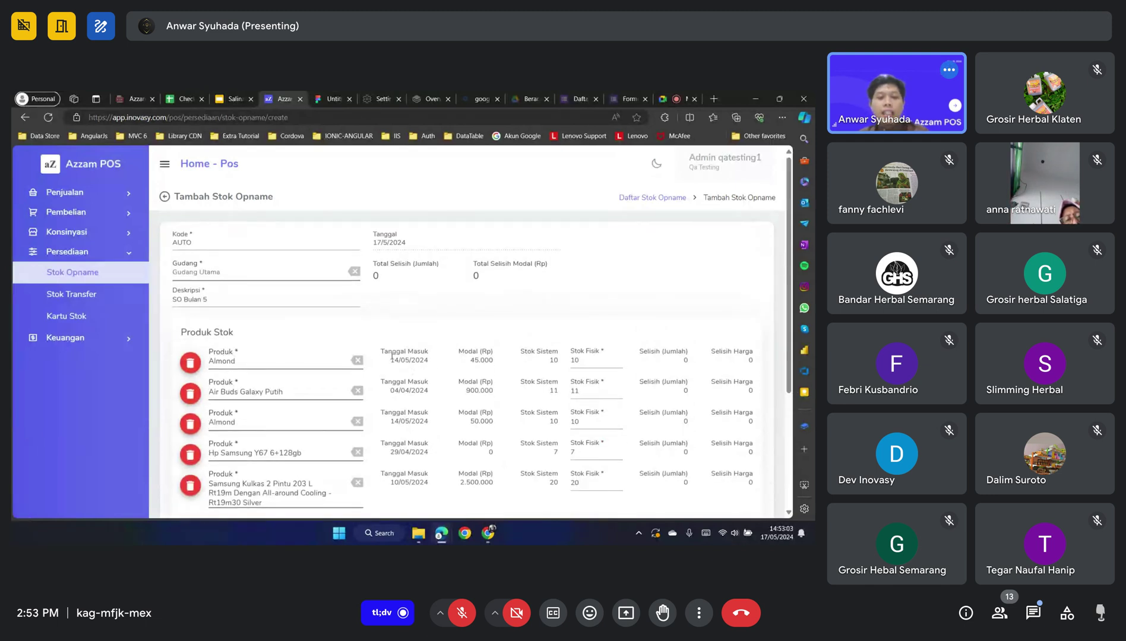
drag(392, 357, 428, 458)
click(426, 340)
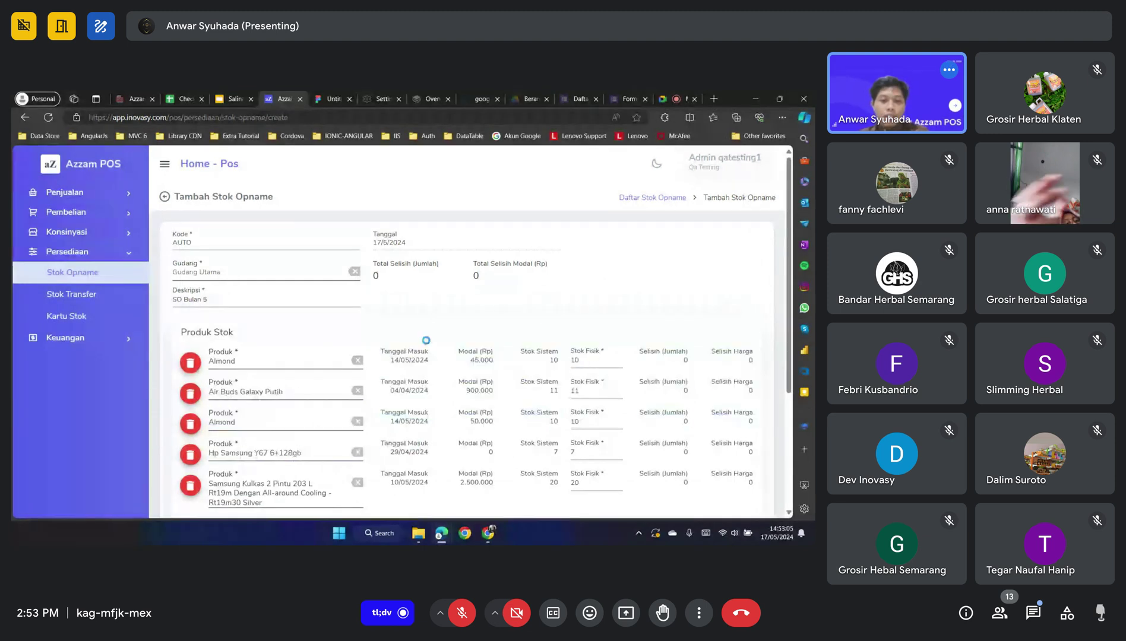
drag(426, 340, 394, 360)
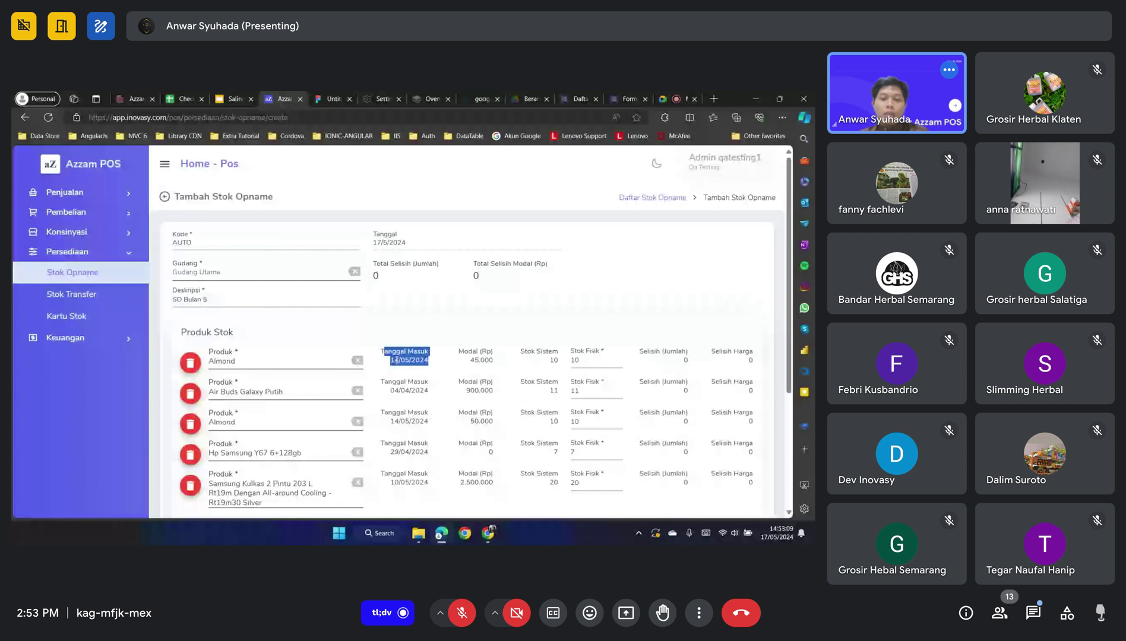
click(466, 348)
drag(458, 352, 495, 367)
right_click(498, 362)
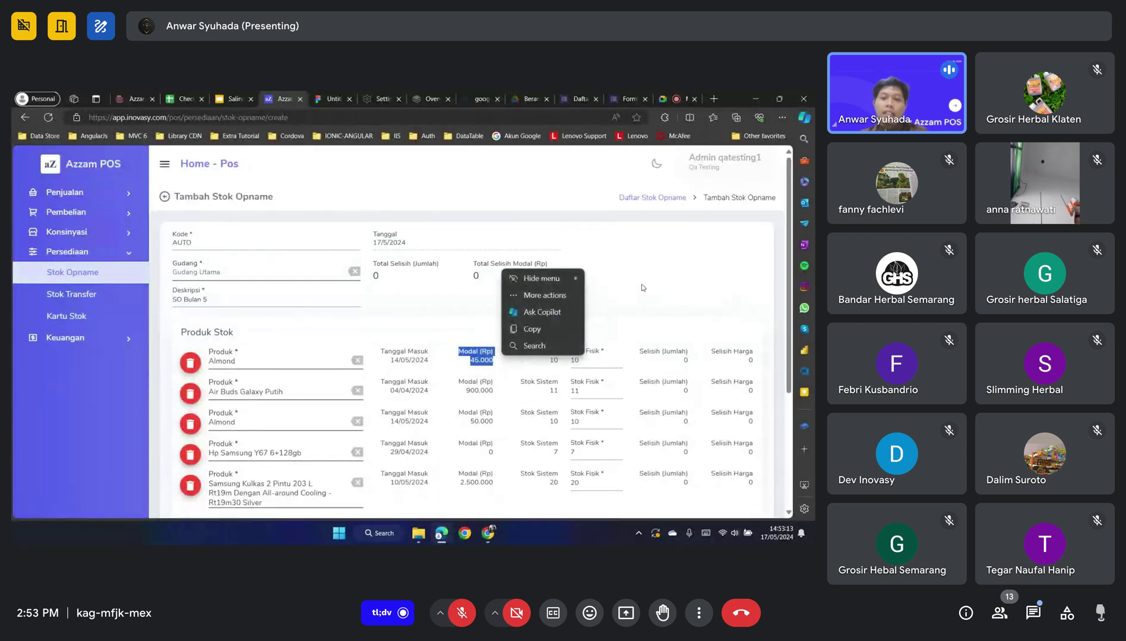
click(509, 351)
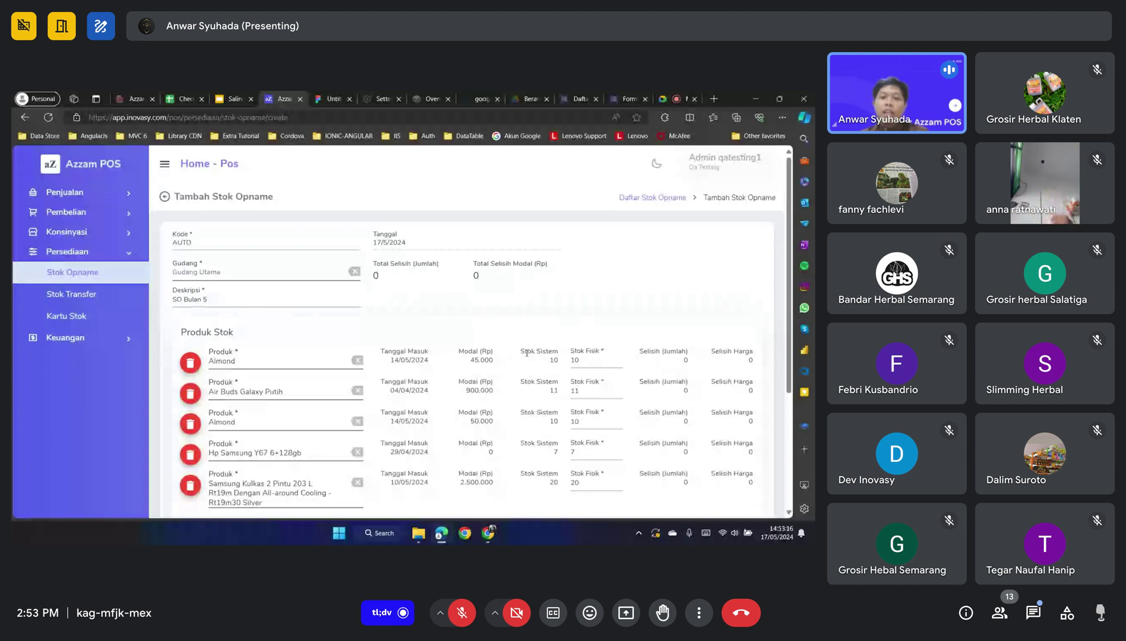
Set the Stok Fisik of the first Almond product to 9
click(587, 360)
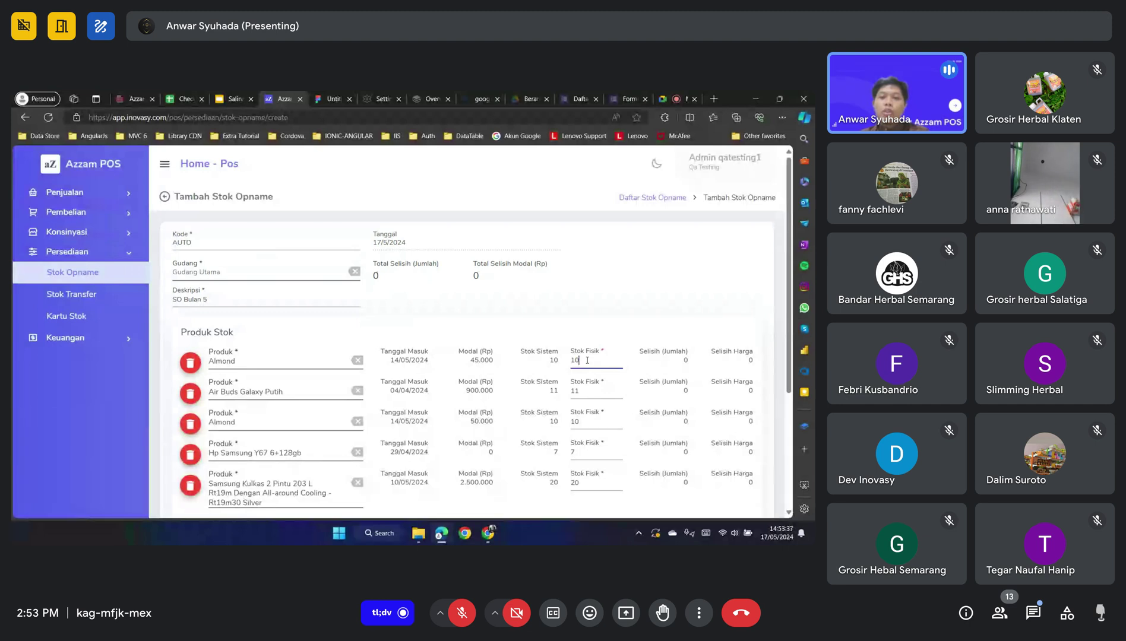
drag(580, 360, 570, 369)
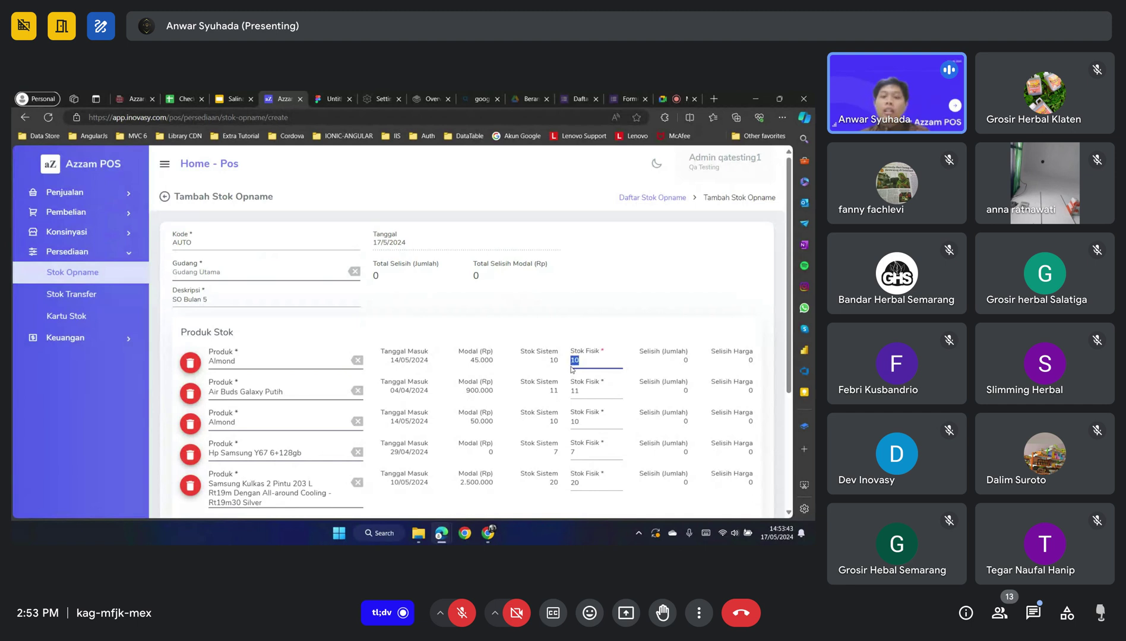
text(9)
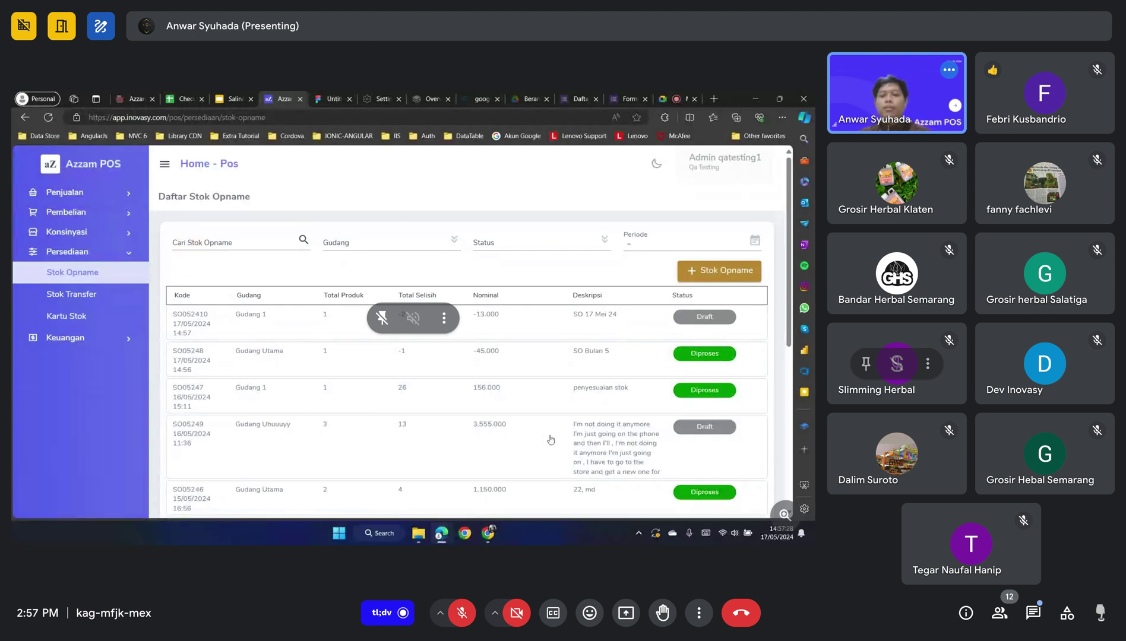
right_click(512, 423)
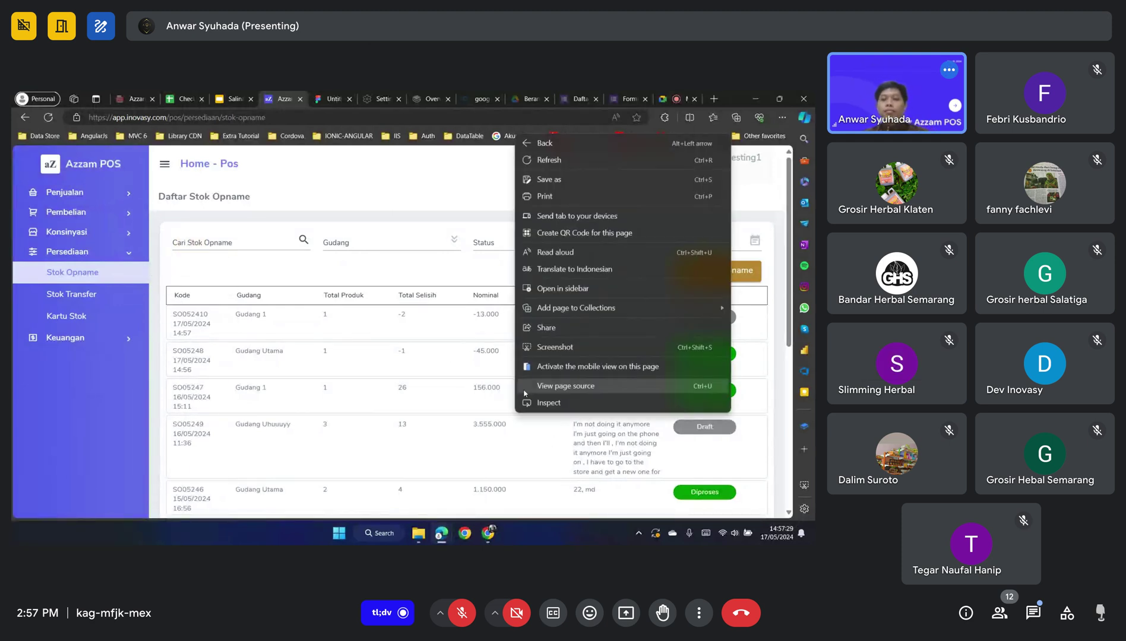
key(Escape)
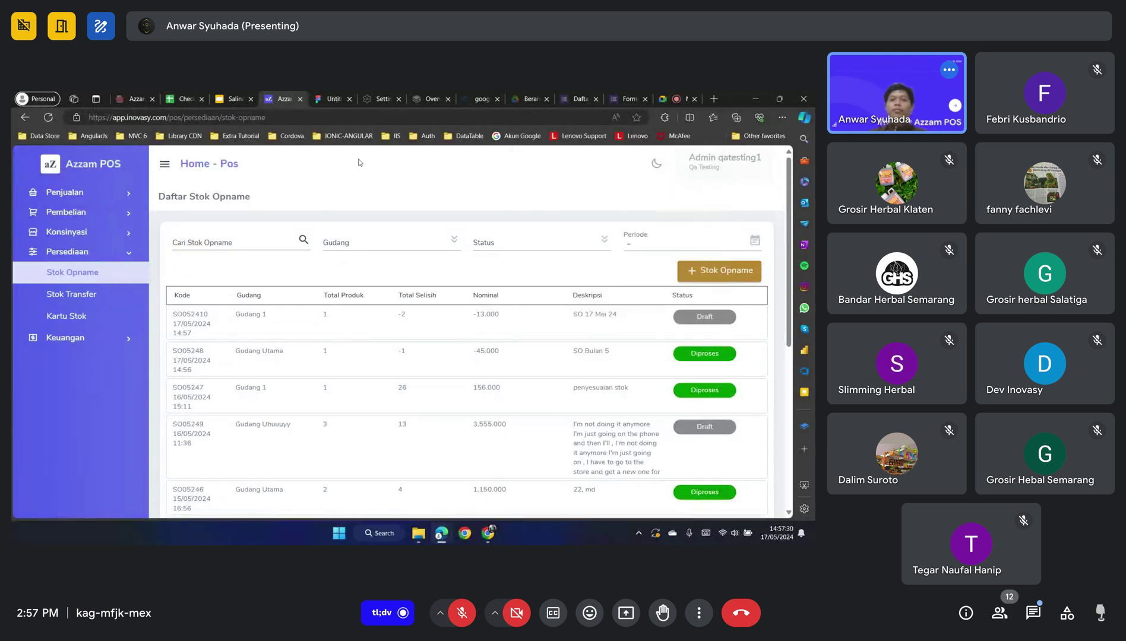
click(671, 97)
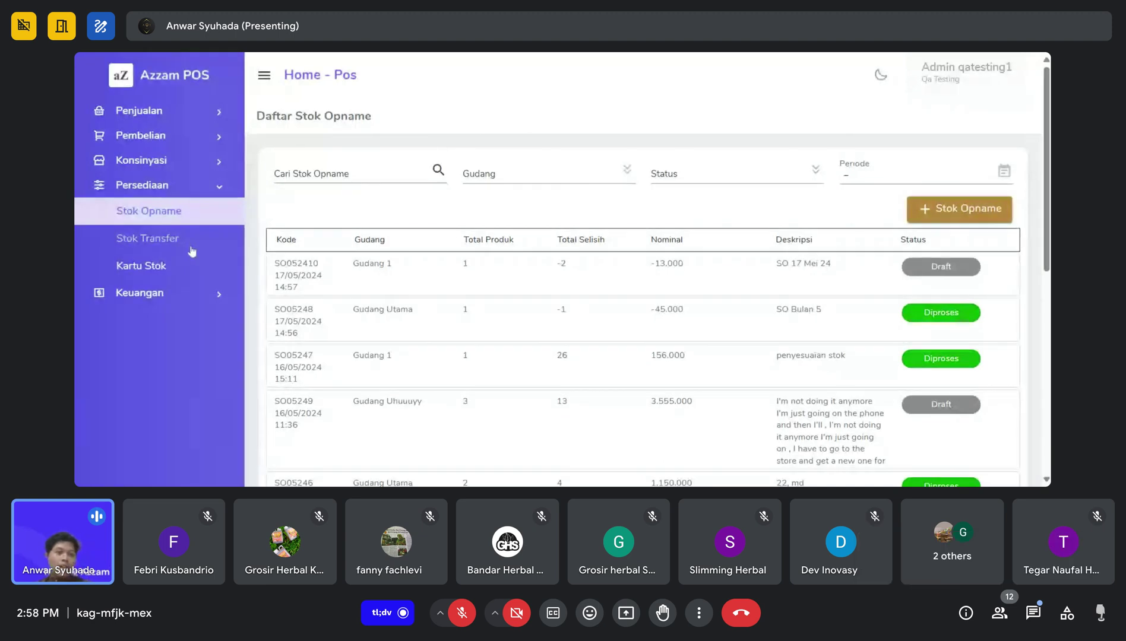
Start a new stock transfer with Gudang Utama as Gudang Asal and Gudang 1 as Gudang Tujuan
click(150, 251)
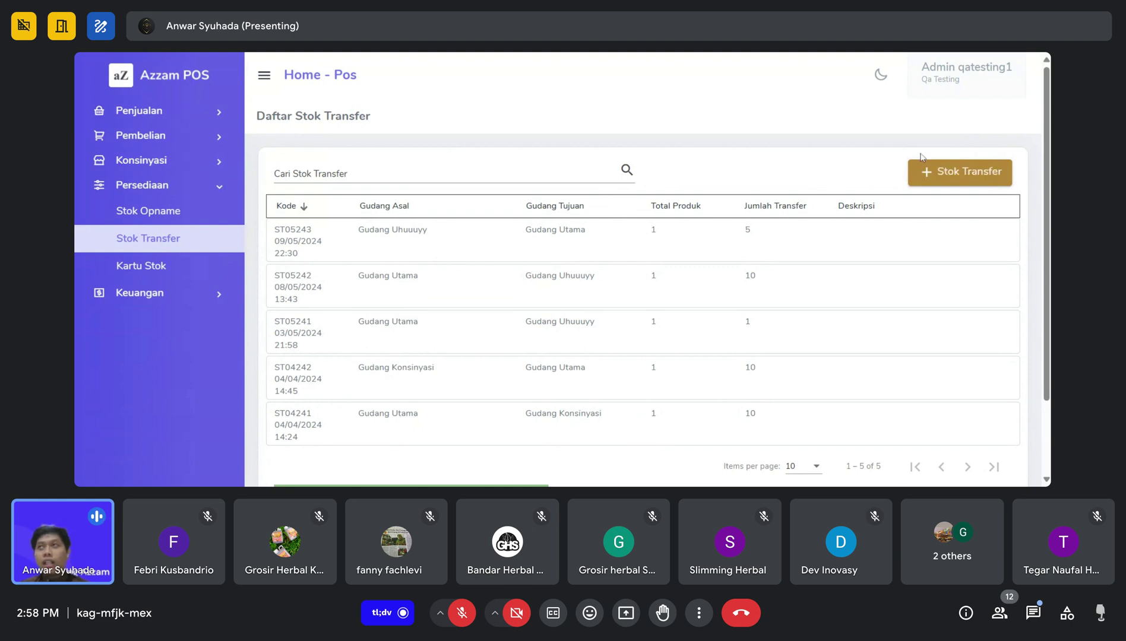
click(966, 180)
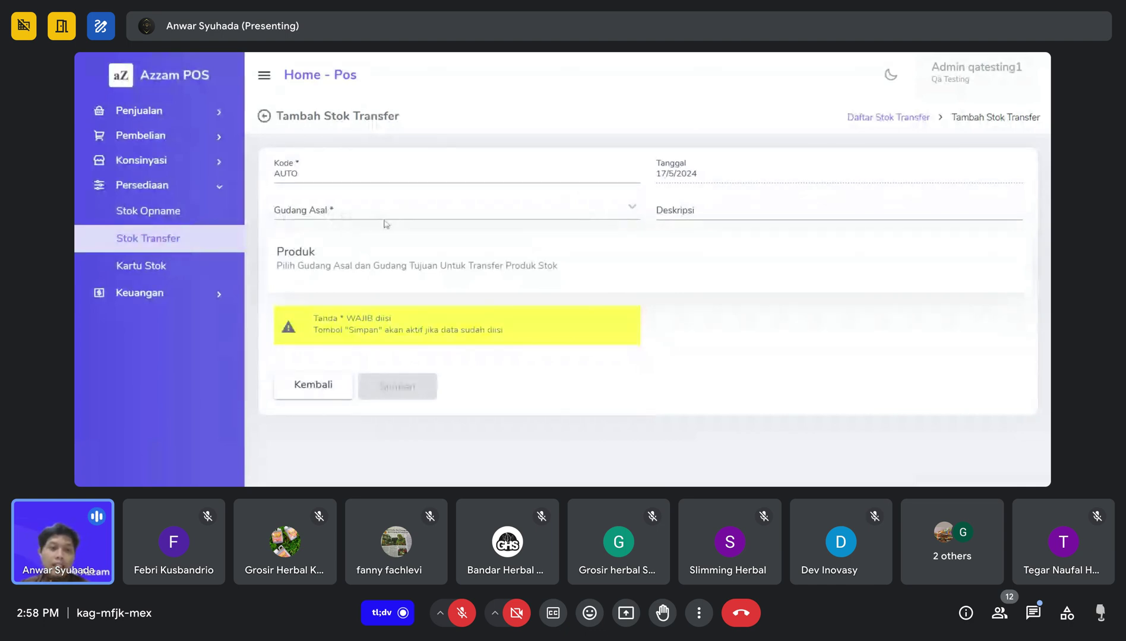
click(625, 220)
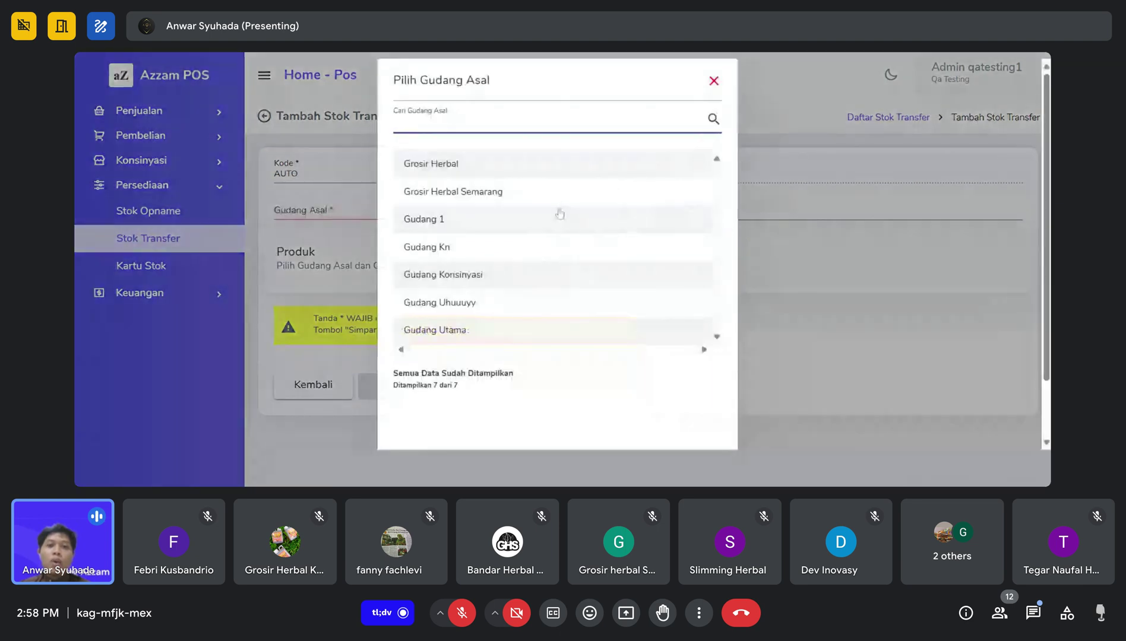
click(451, 334)
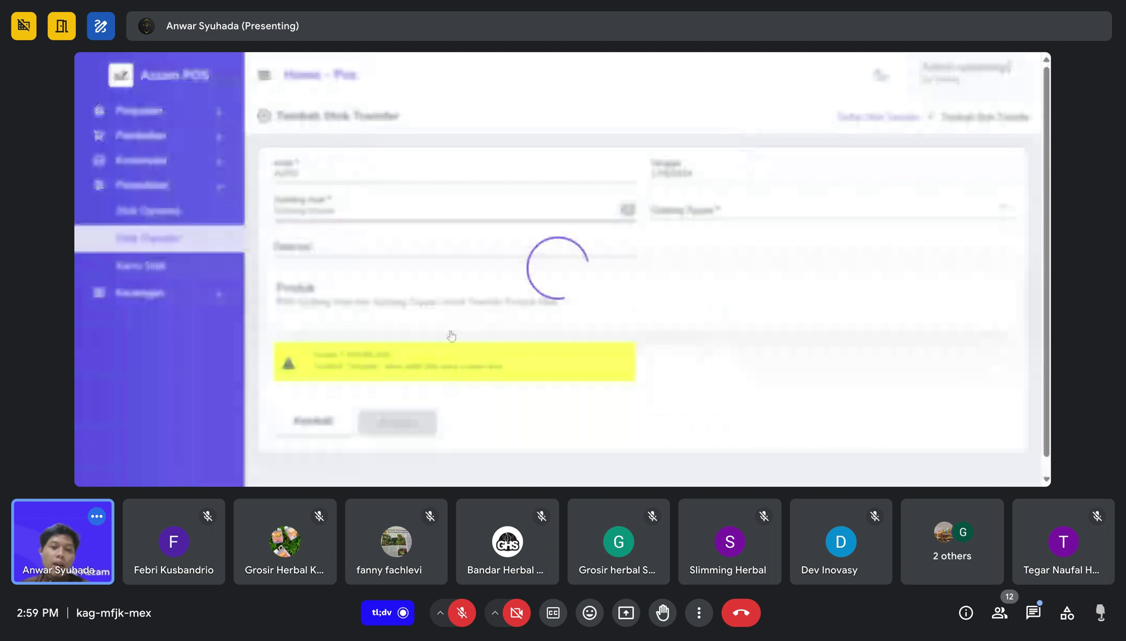
click(701, 211)
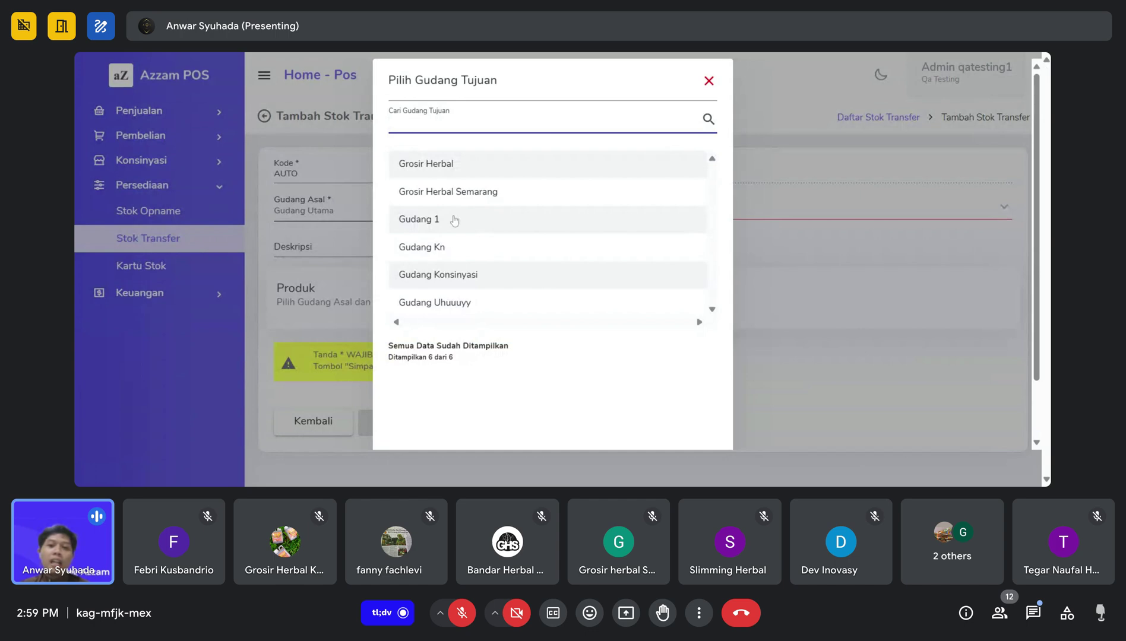
click(433, 221)
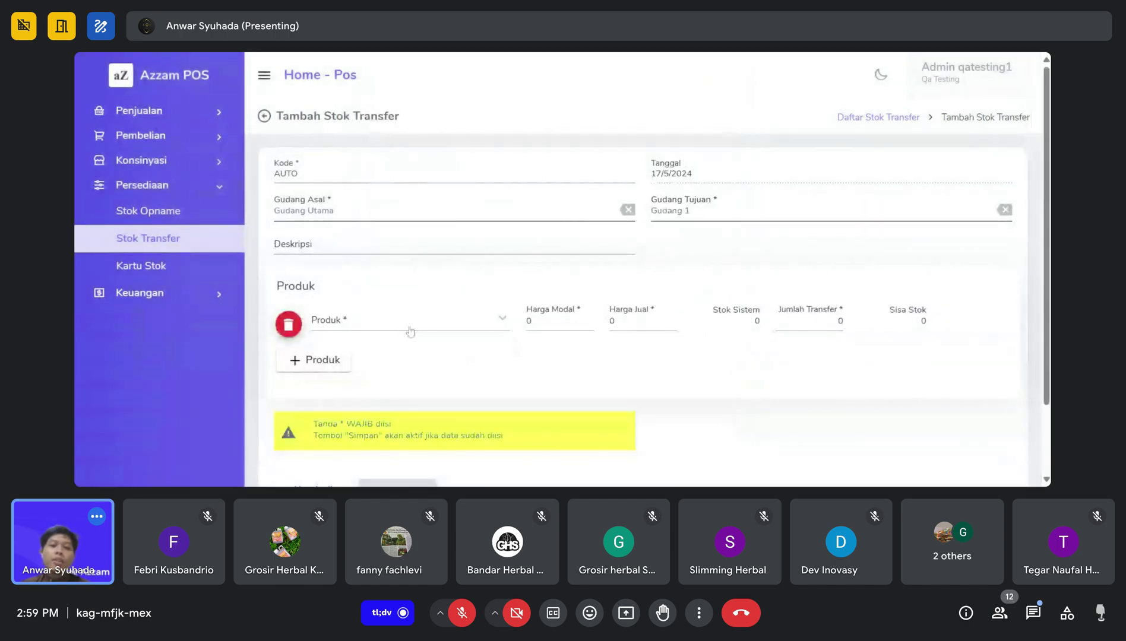
Add the Almond product with Harga Modal Rp45.000 and expiry 10/05/2026 to the stock transfer
click(410, 332)
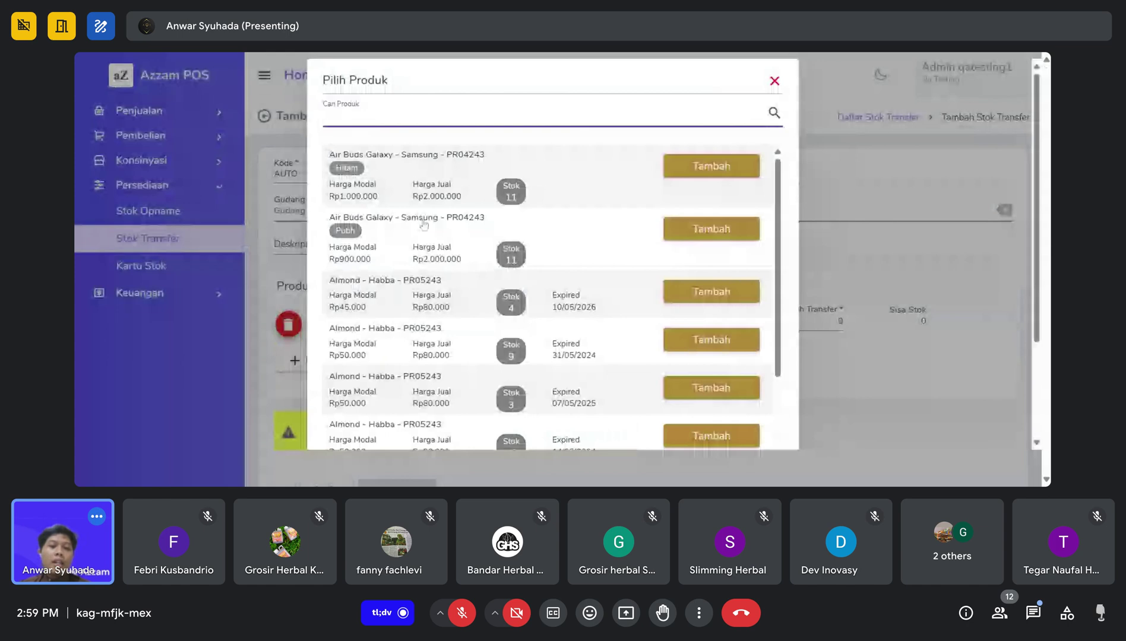
scroll(434, 249, down, 1)
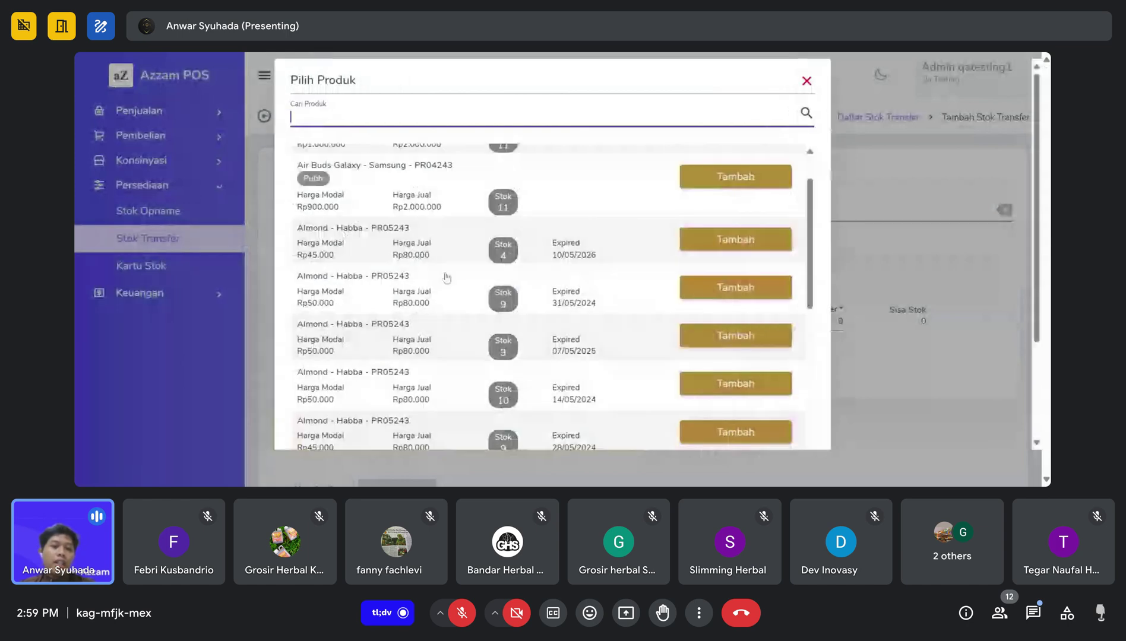
click(729, 240)
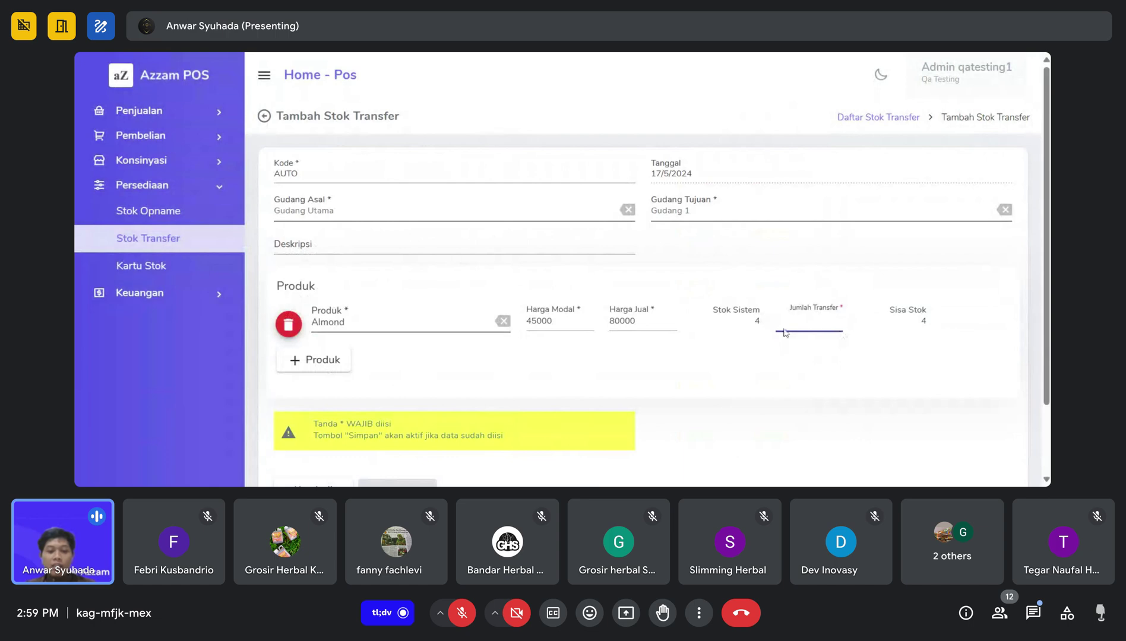
Set the Jumlah Transfer of the Almond product to 3 and check its Sisa Stok
drag(755, 323, 769, 330)
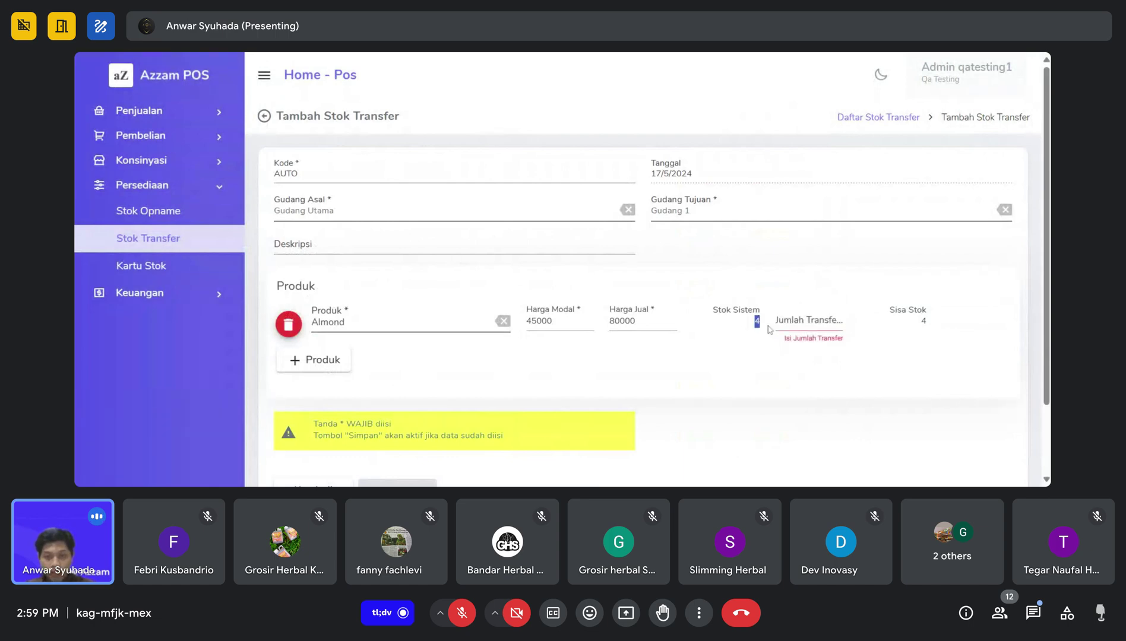
click(792, 332)
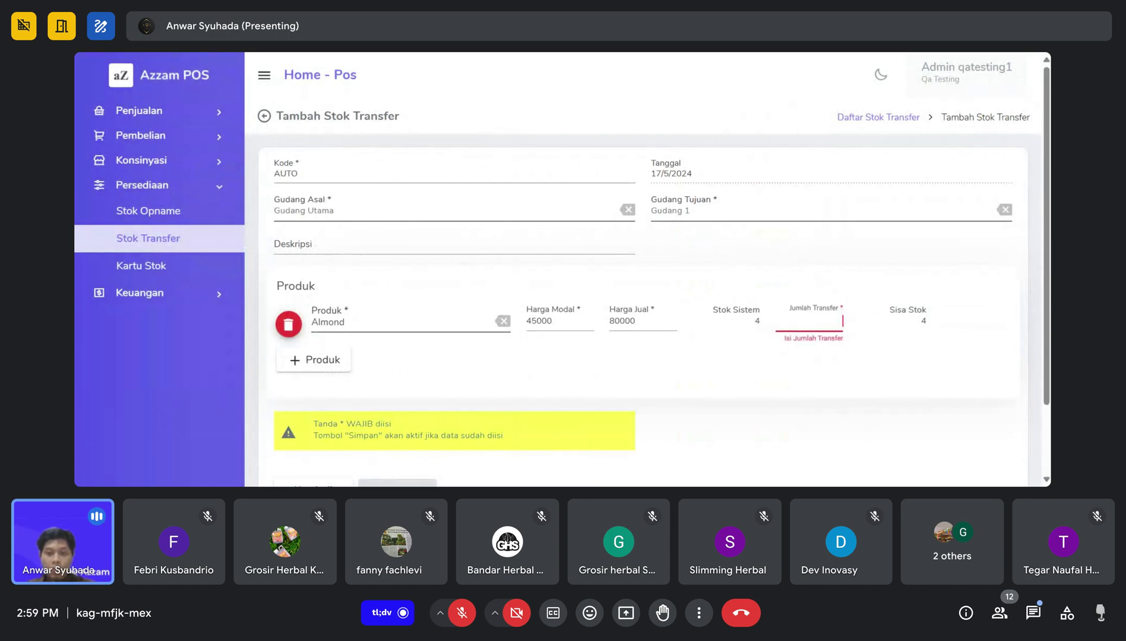
text(3)
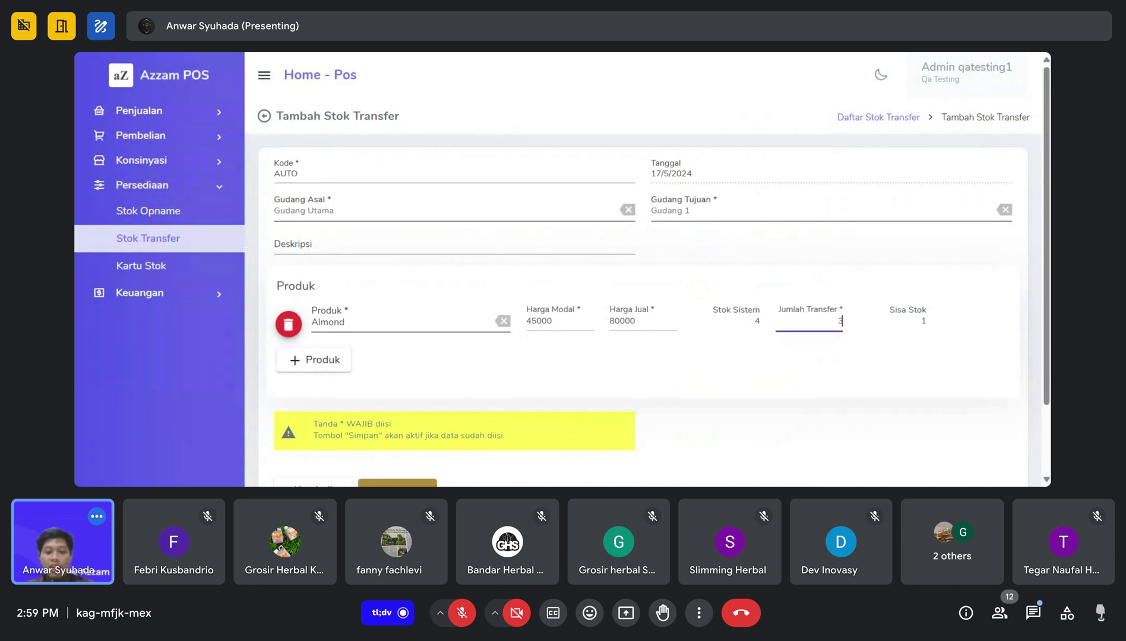
click(918, 315)
drag(901, 310, 922, 310)
click(921, 334)
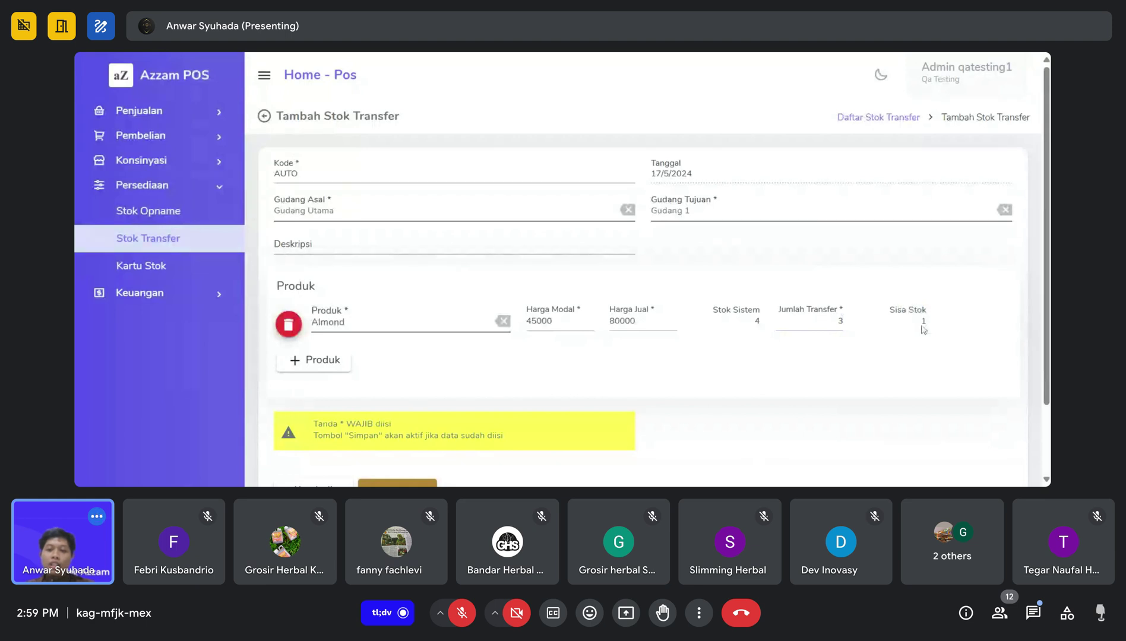
click(915, 342)
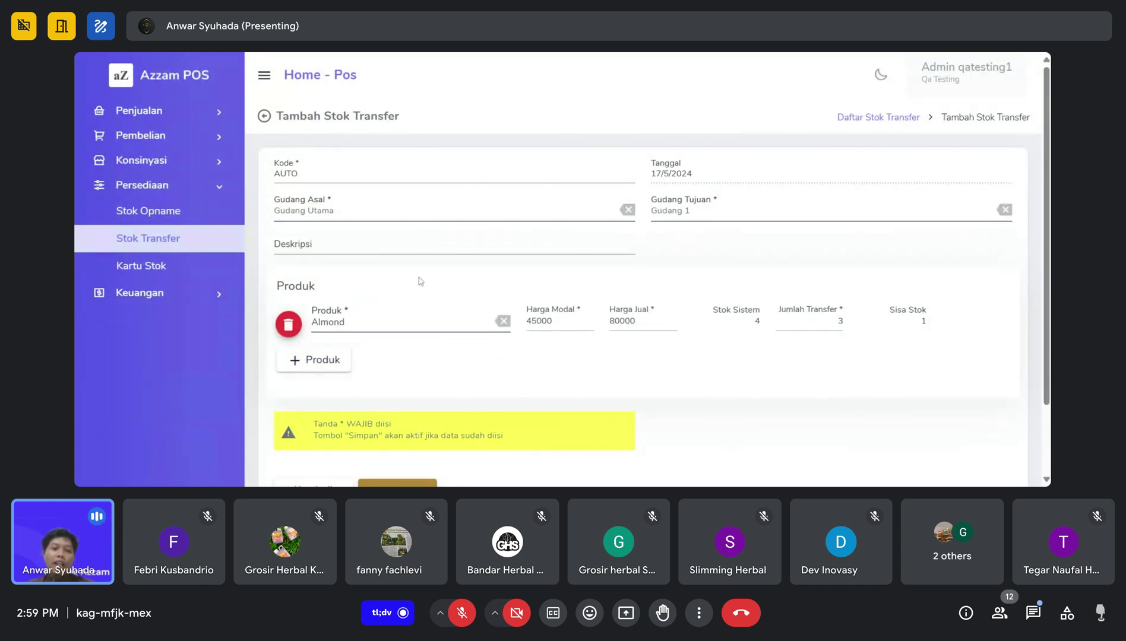
click(297, 360)
click(773, 81)
click(774, 81)
scroll(809, 369, down, 2)
click(287, 238)
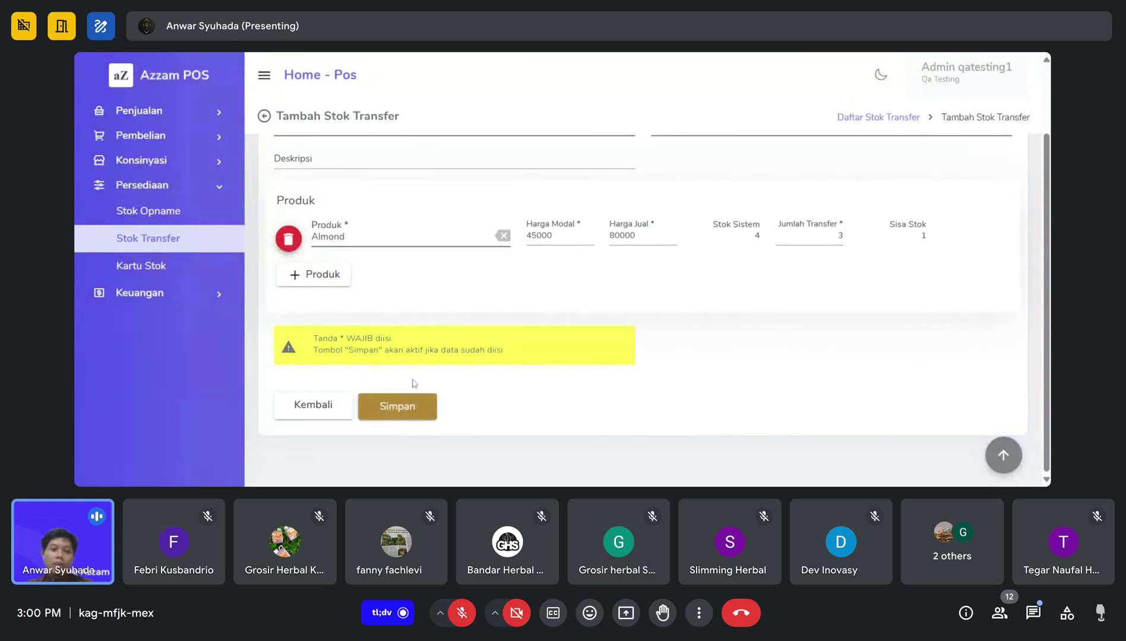
Save the Almond stock transfer, then view its details and return to the transfer list
click(423, 407)
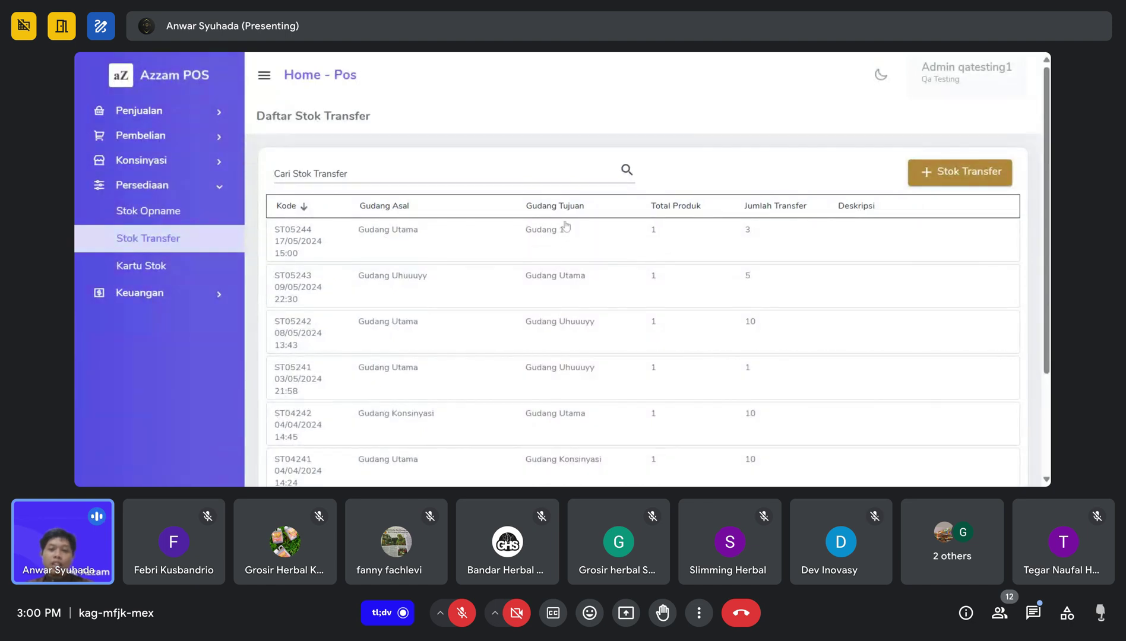
drag(752, 234, 739, 235)
click(739, 235)
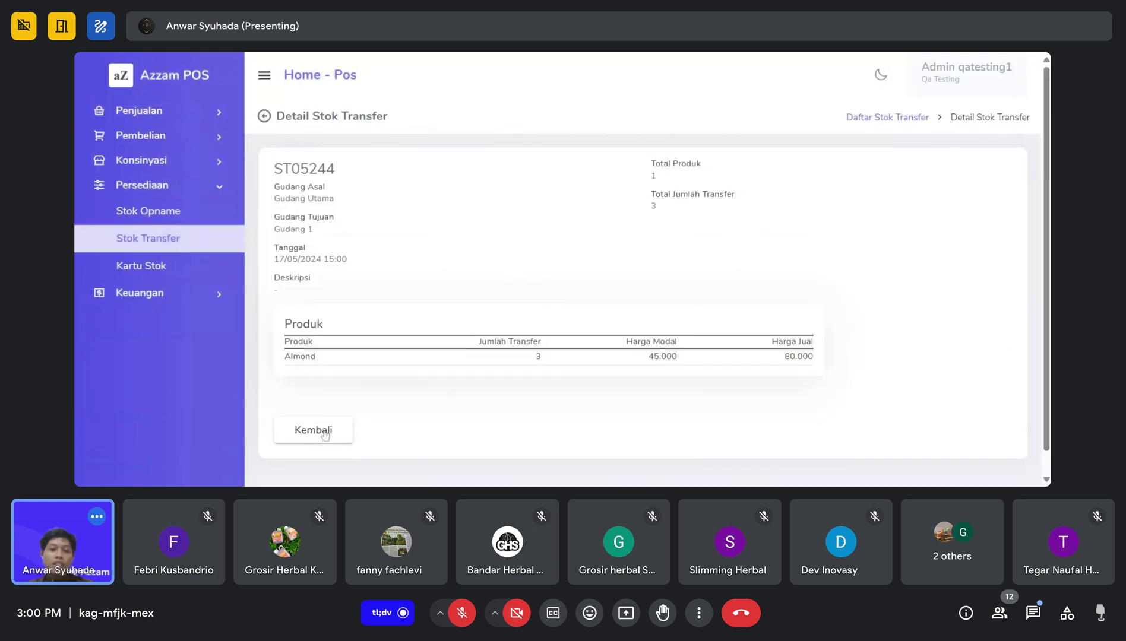
click(313, 430)
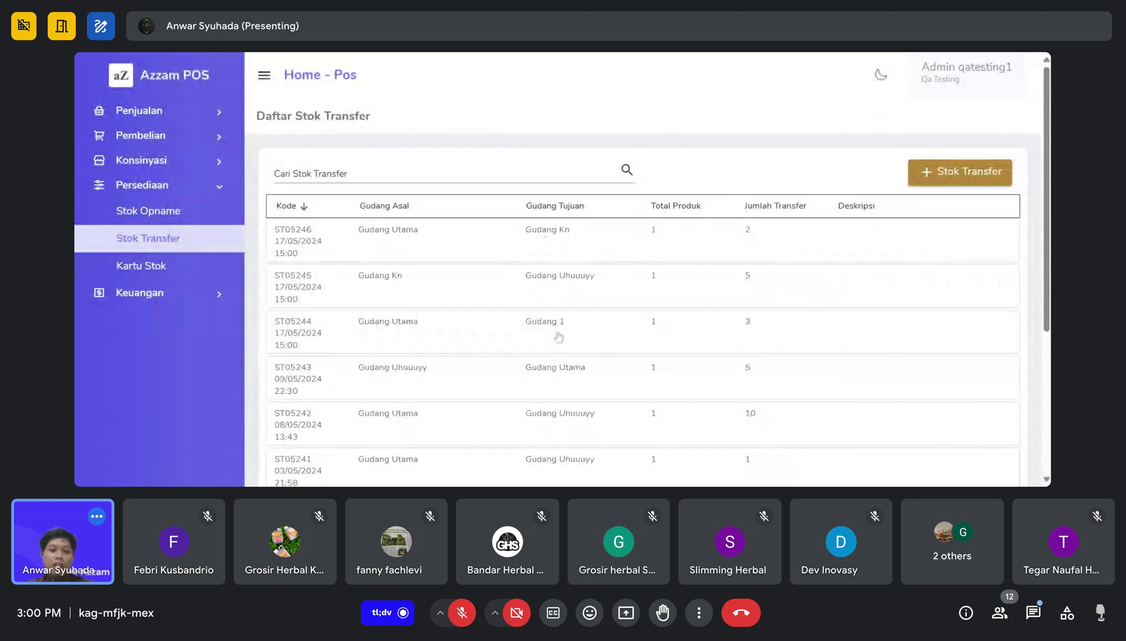
Examine the Masuk, Keluar and Saldo values of the stock transfer and stock opname entries in Kartu Stok
scroll(558, 331, down, 2)
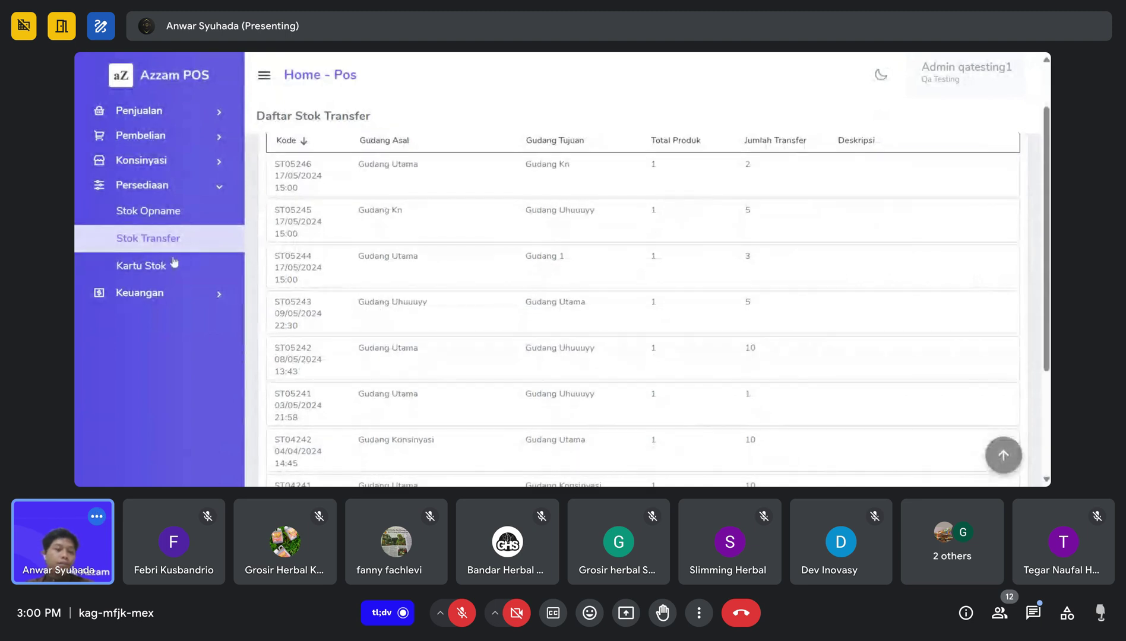
click(131, 269)
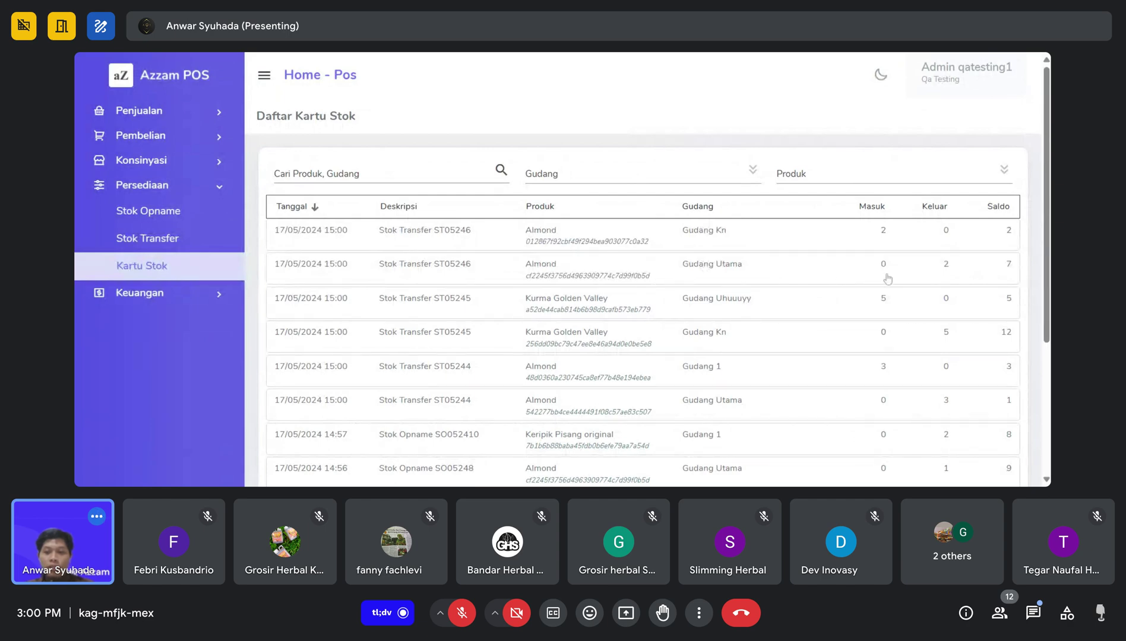
scroll(891, 276, down, 1)
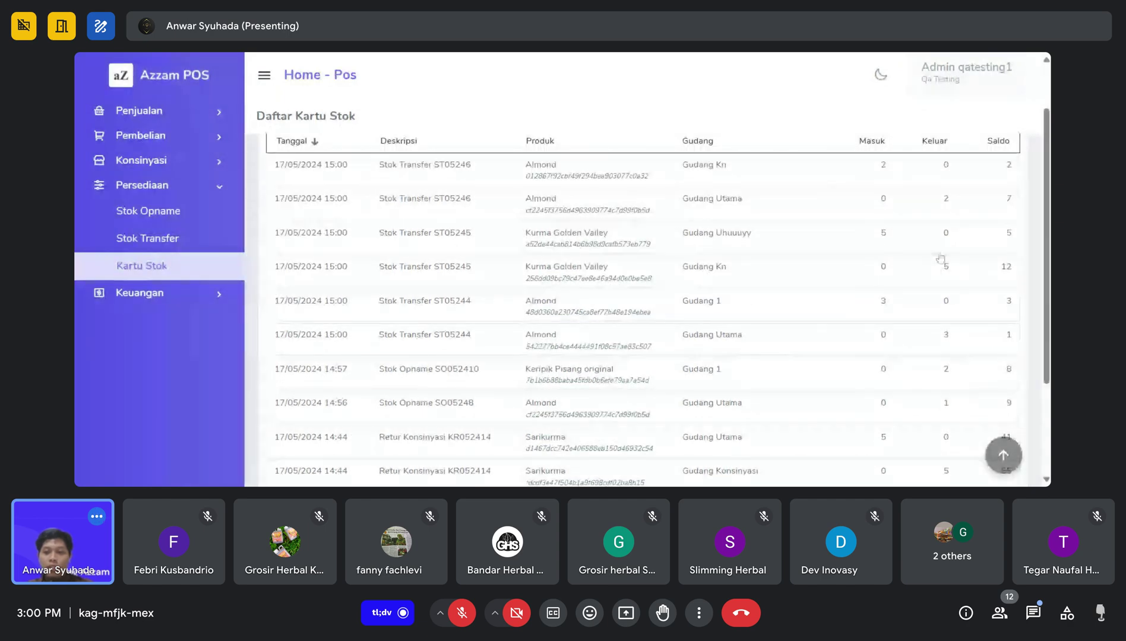
scroll(879, 261, up, 1)
scroll(748, 267, down, 1)
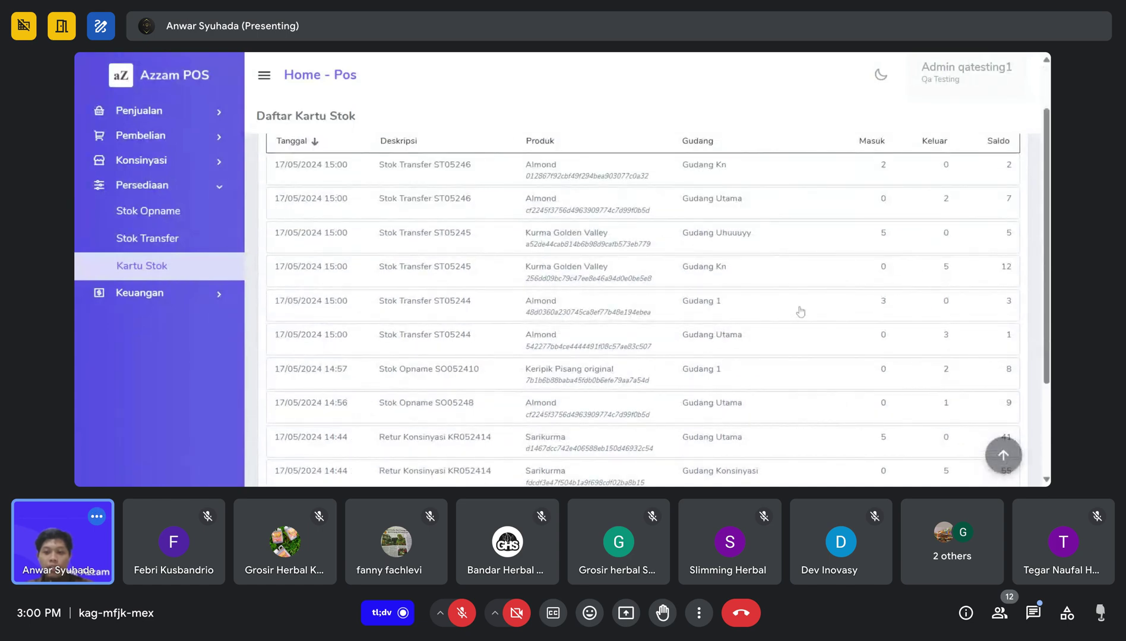
scroll(801, 312, down, 1)
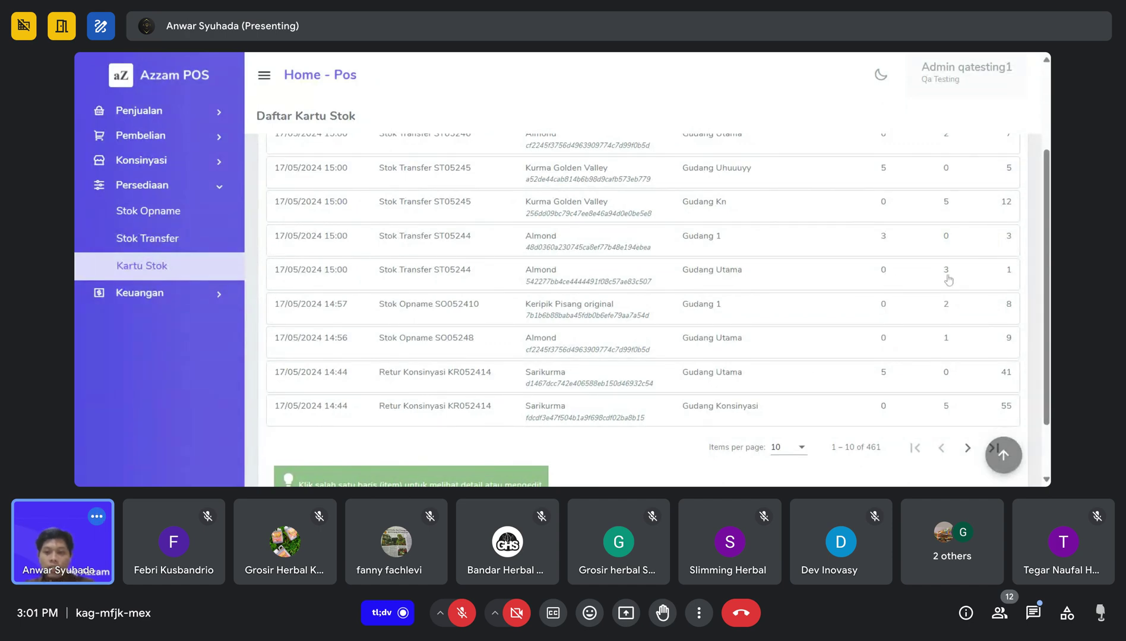
scroll(963, 285, up, 1)
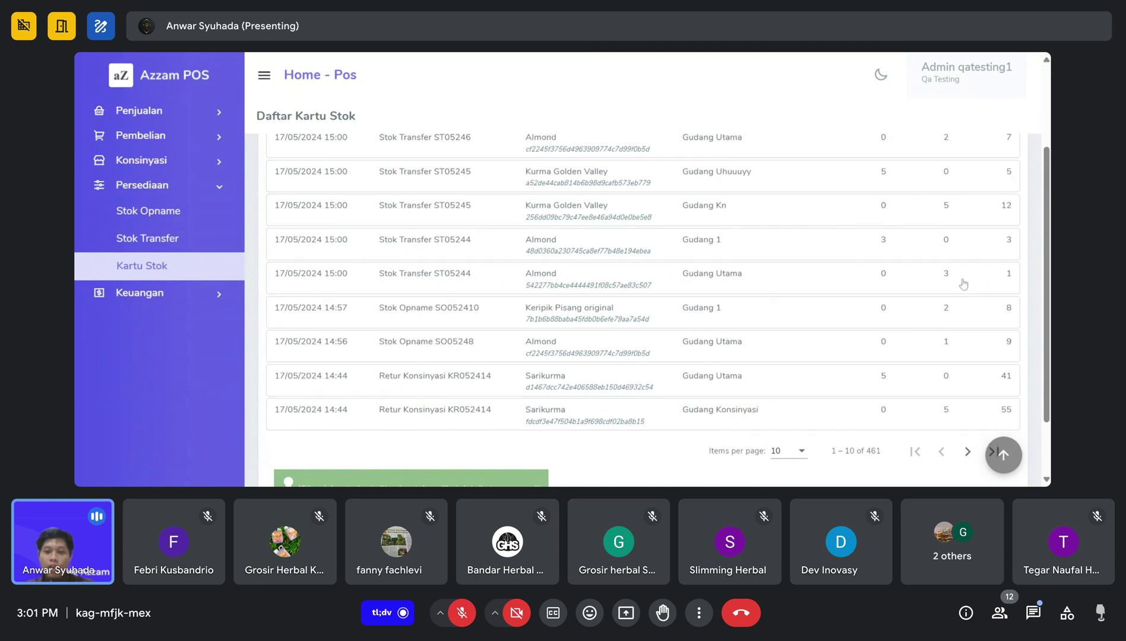
scroll(964, 285, up, 1)
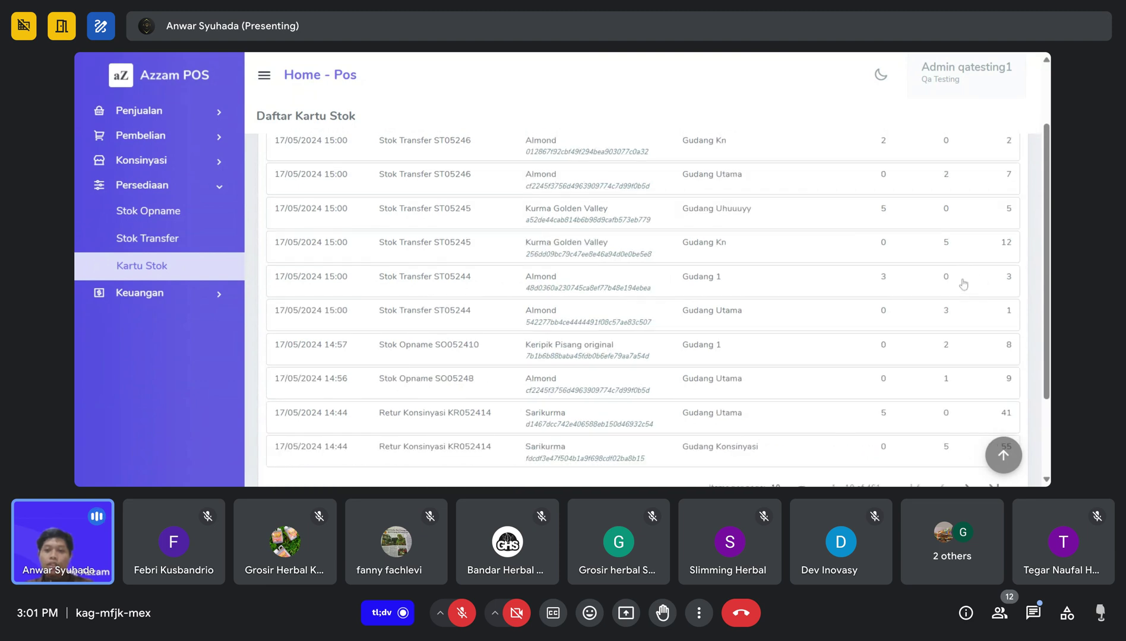
scroll(963, 285, up, 3)
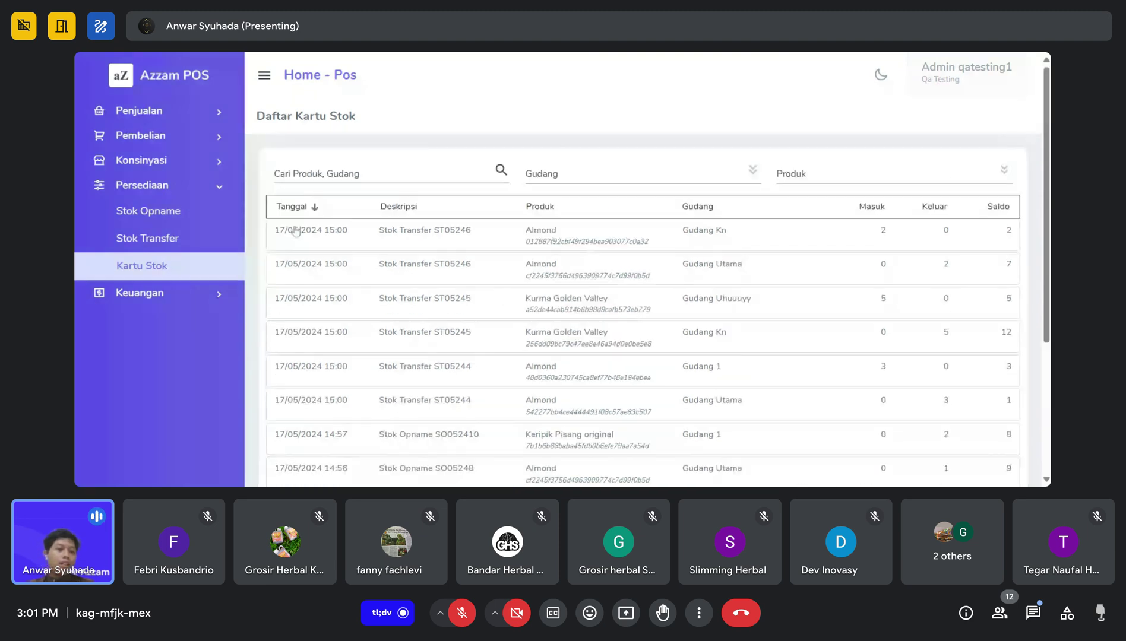
Return to the Stok Transfer list and review the details of the transfer from Gudang Utama to Gudang 1
click(172, 219)
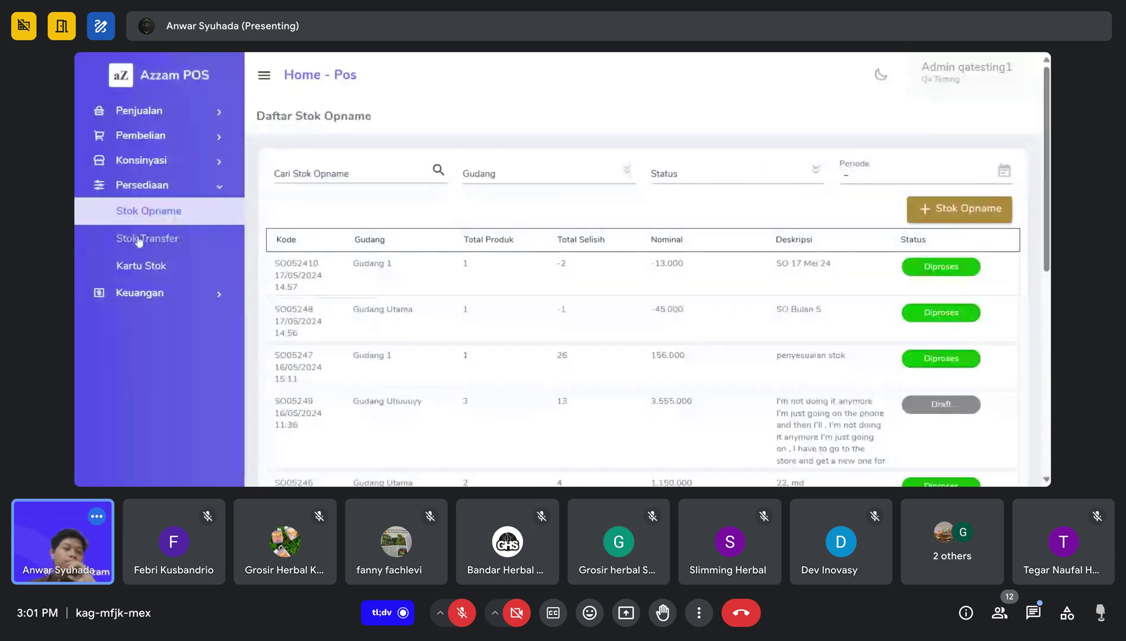
click(140, 241)
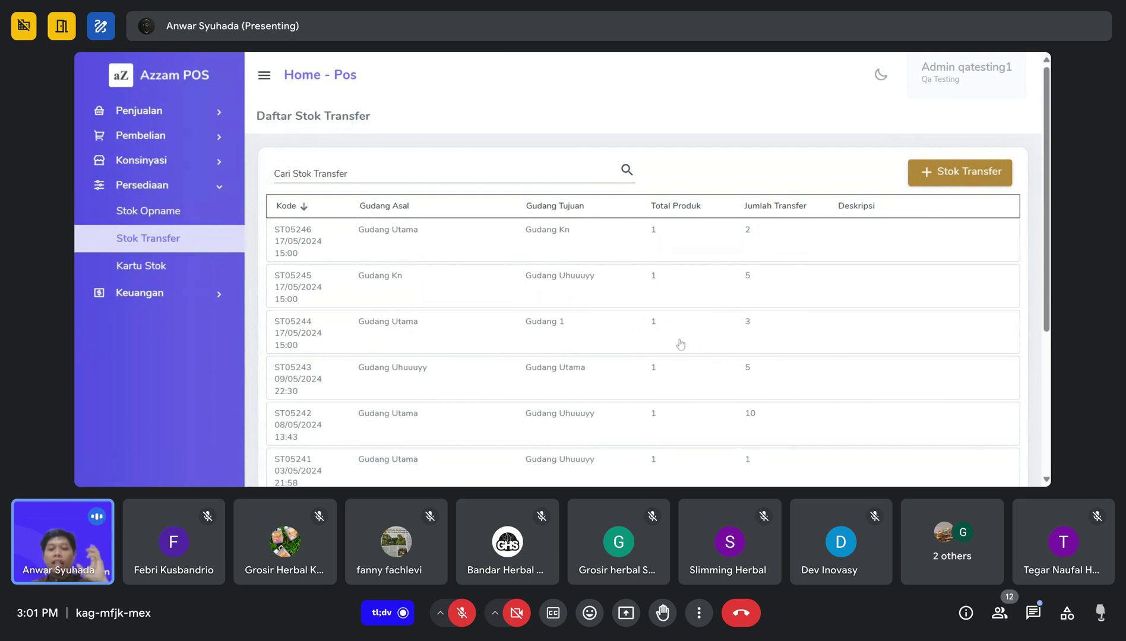
click(681, 345)
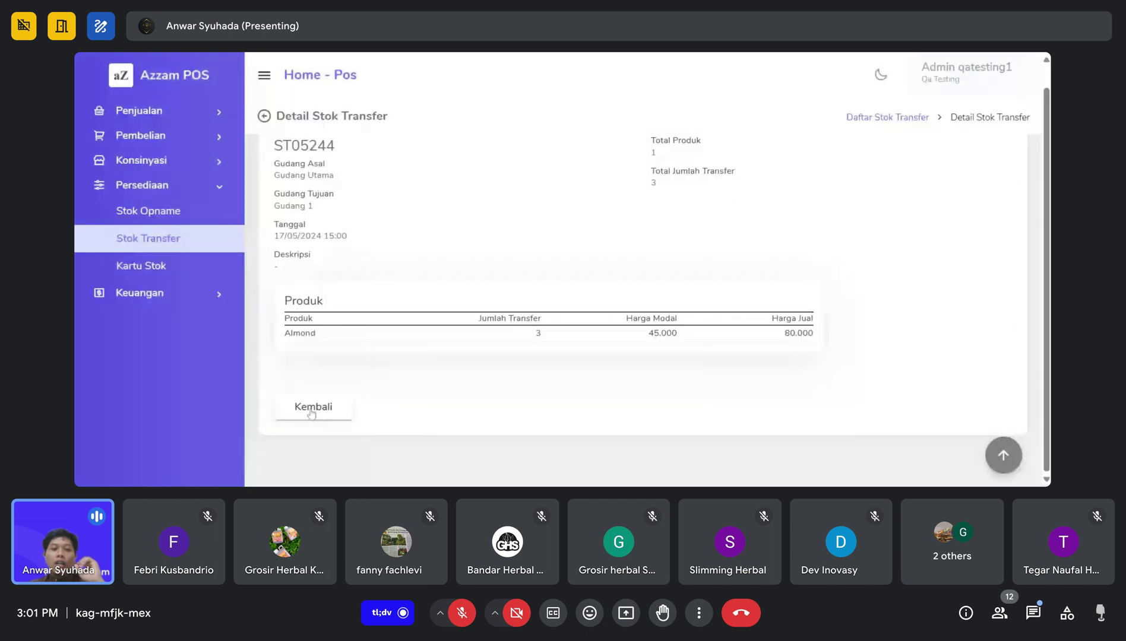
click(311, 413)
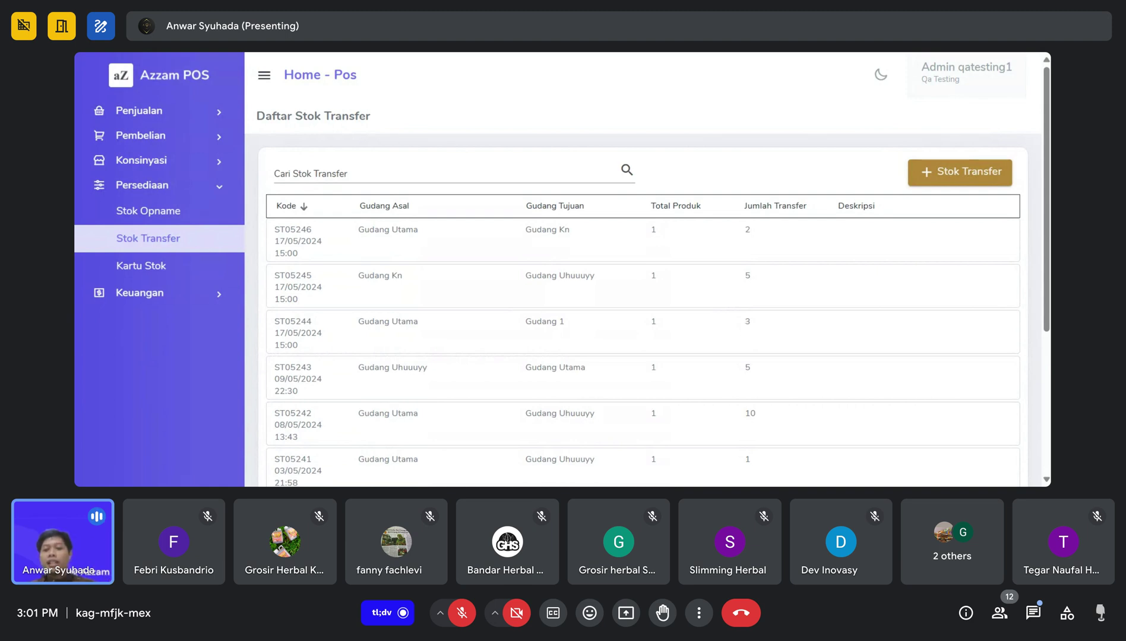
Start a new stock transfer with Gudang 1 as Gudang Asal and Gudang Utama as Gudang Tujuan
click(947, 177)
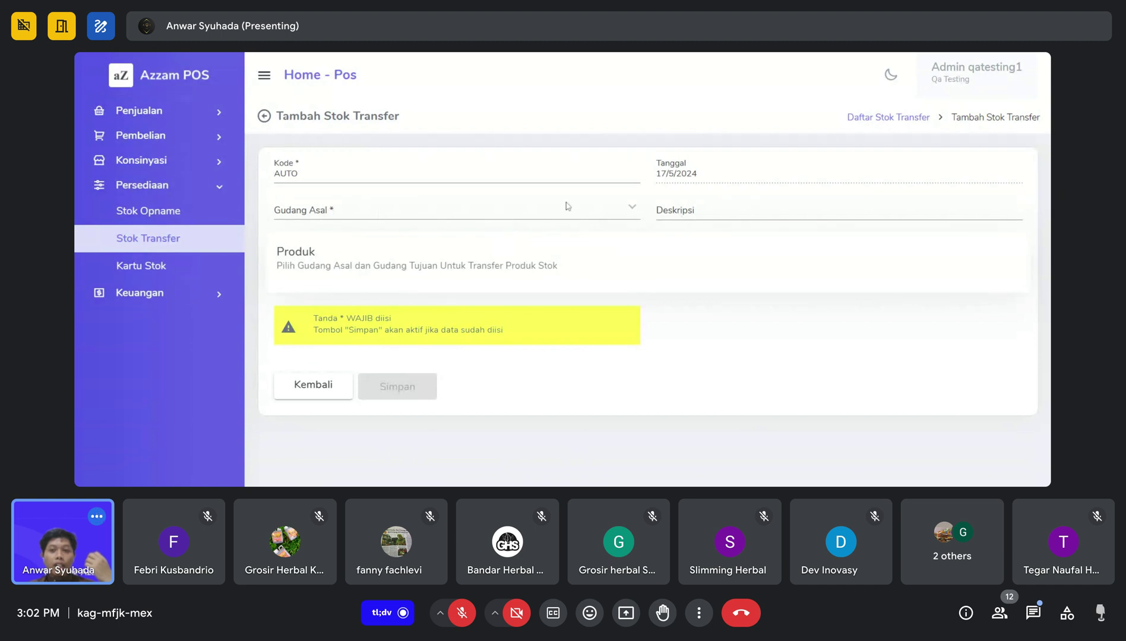
click(499, 219)
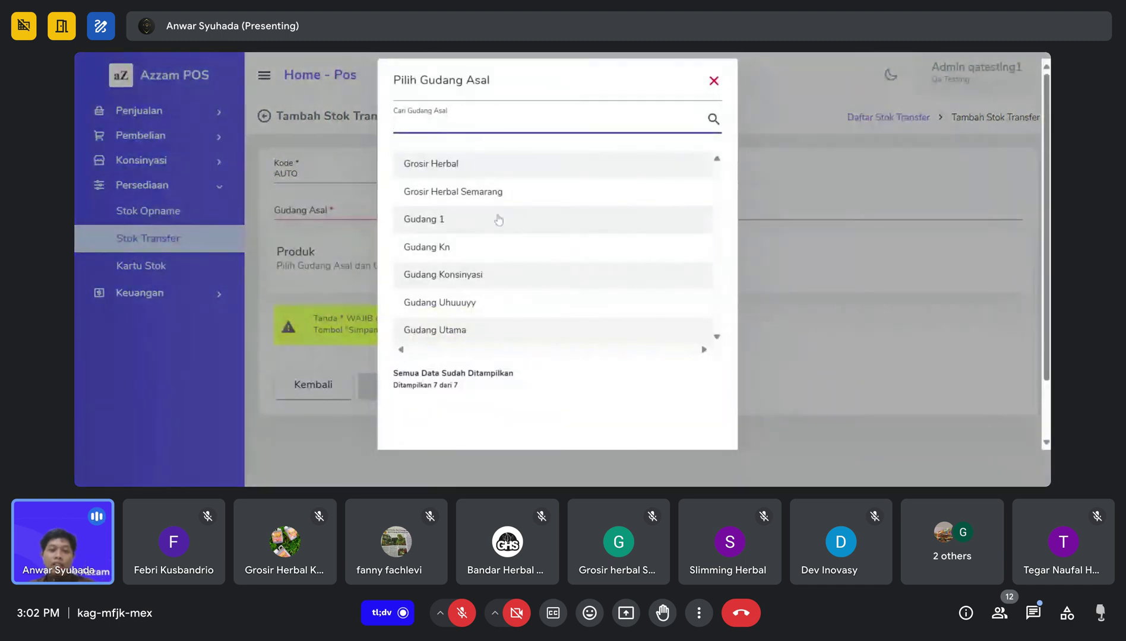
click(448, 222)
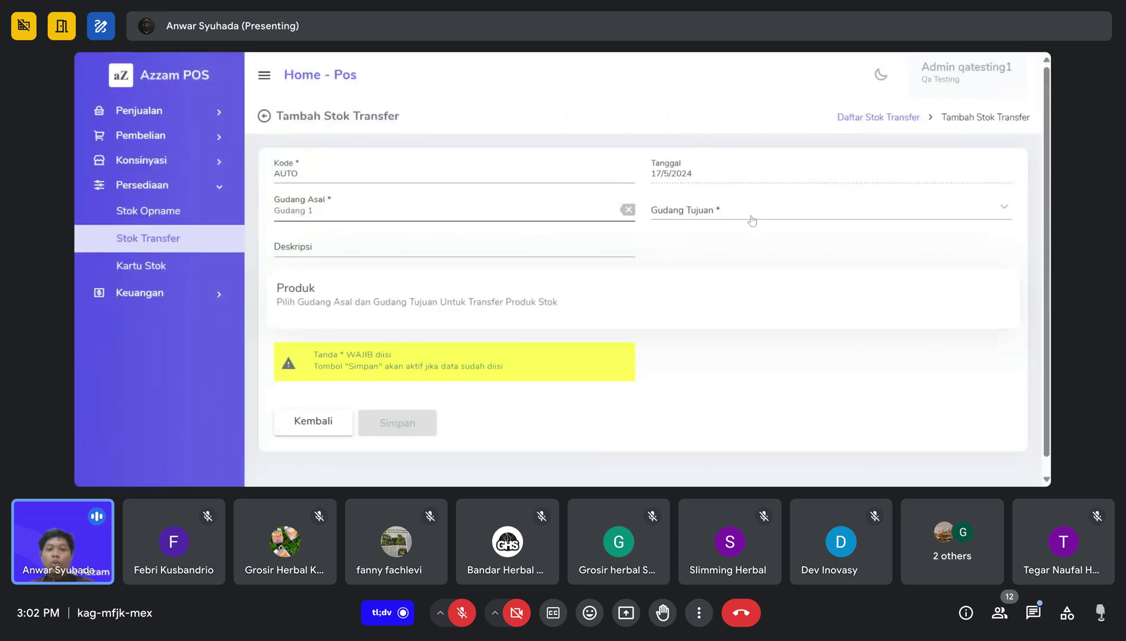
click(750, 217)
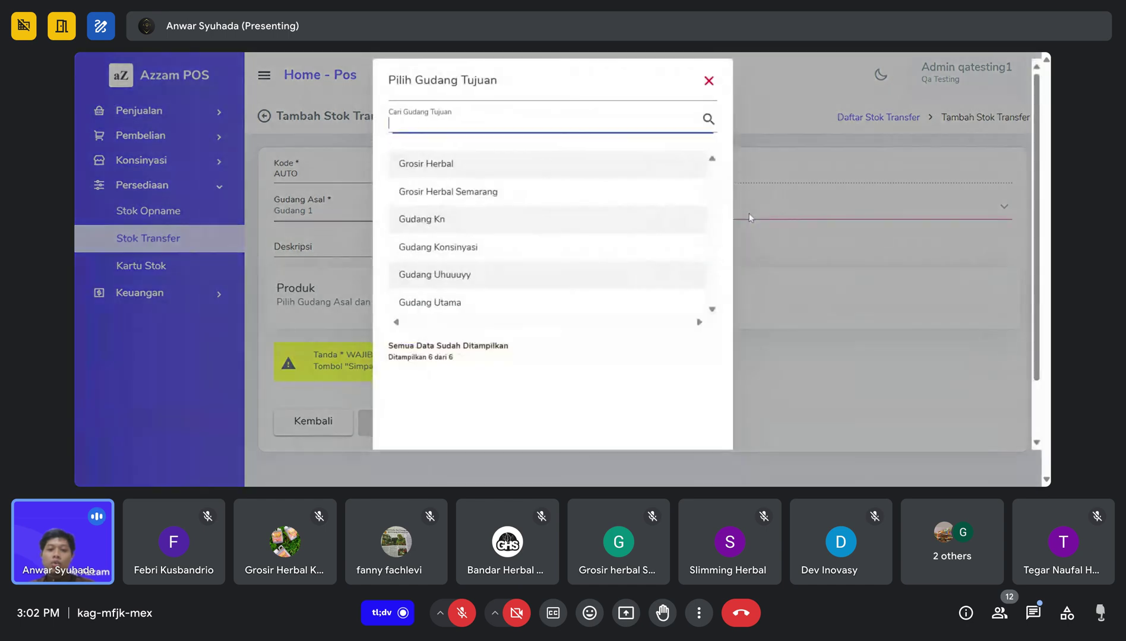
scroll(480, 270, down, 1)
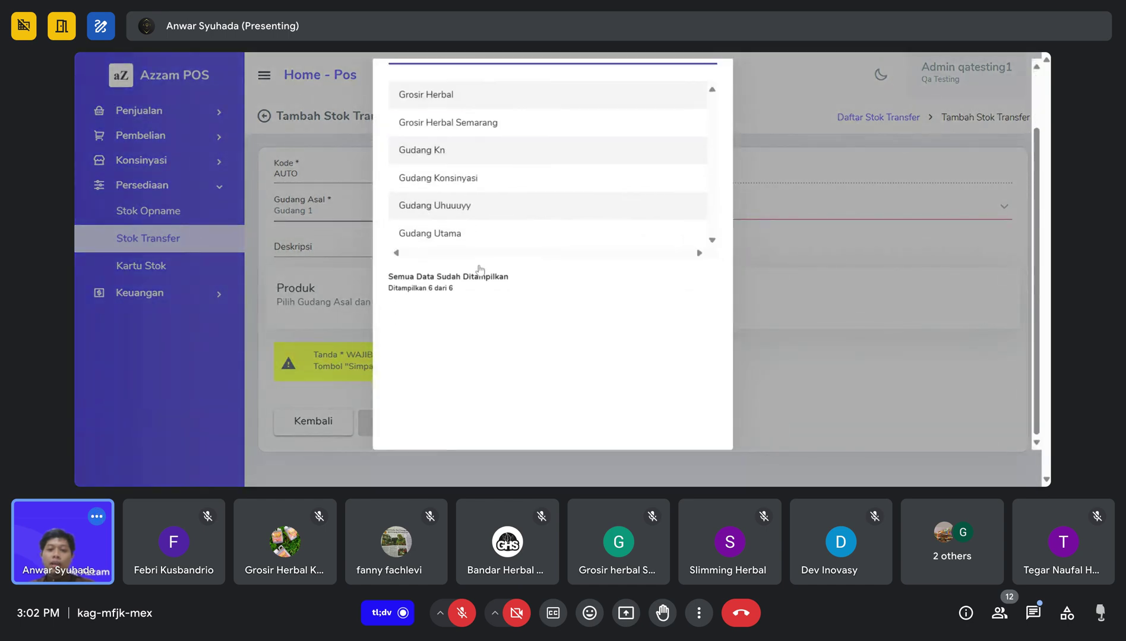
click(447, 243)
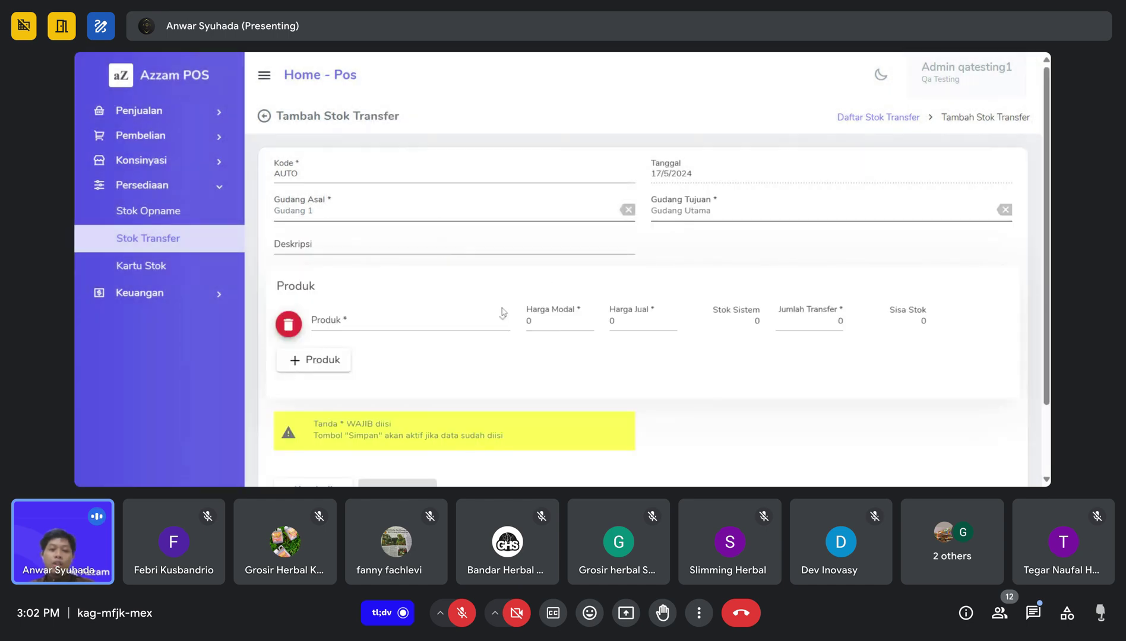
Add the Almond product with a Jumlah Transfer of 1 and save the stock transfer
click(437, 328)
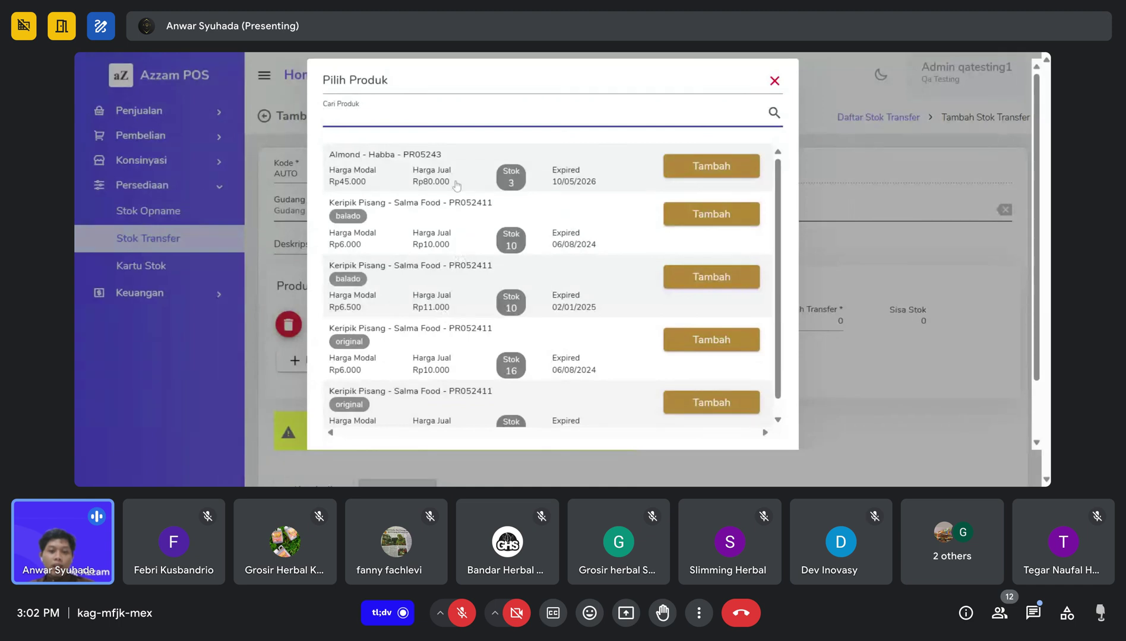
click(717, 168)
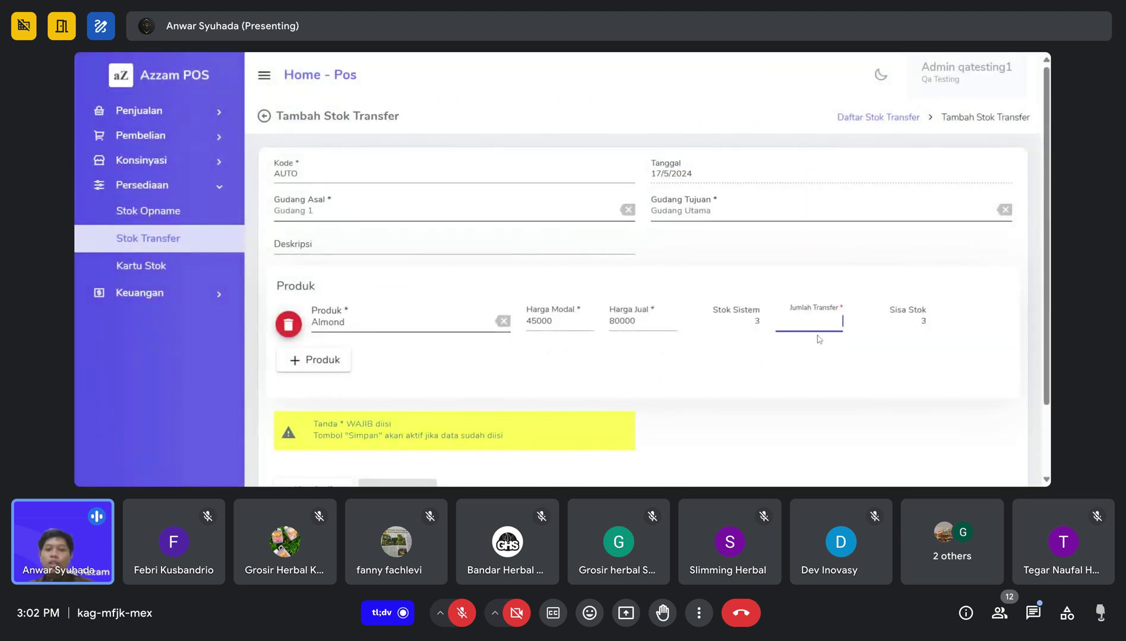
text(1)
scroll(750, 371, down, 2)
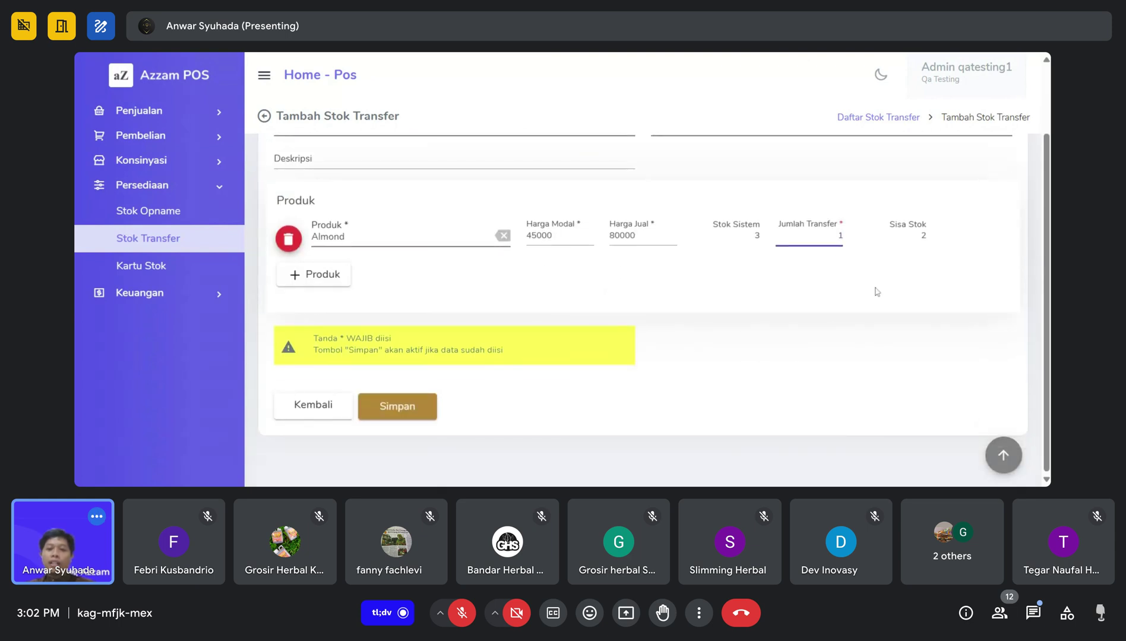
click(434, 409)
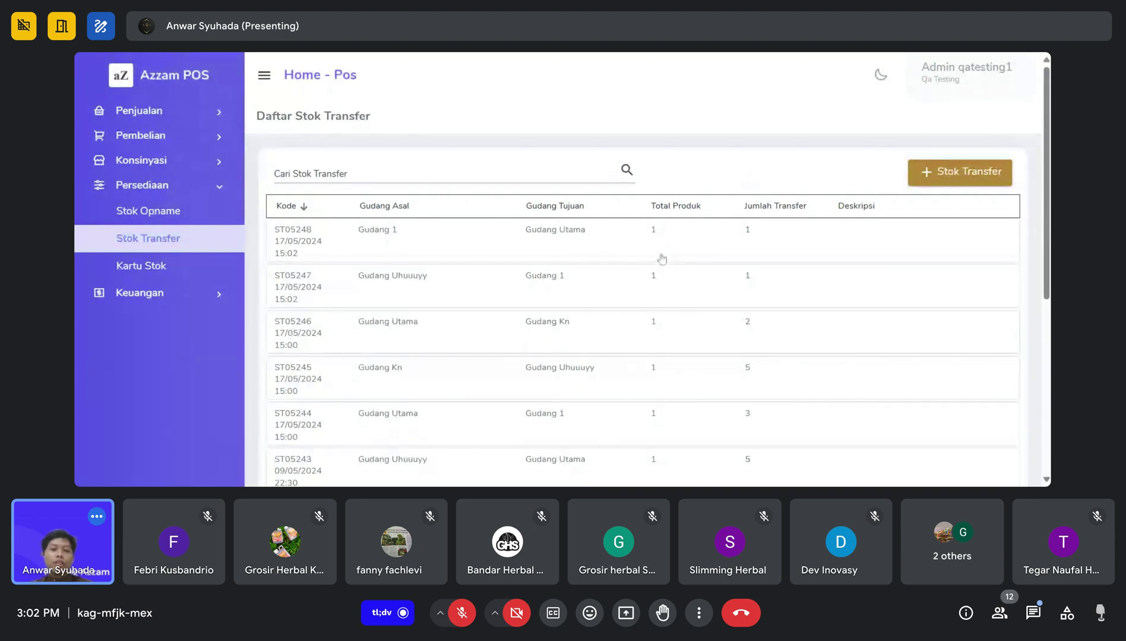
Examine the Masuk, Keluar and Saldo values of the new Almond transfer entries for Gudang 1 and Gudang Utama in Kartu Stok
click(153, 267)
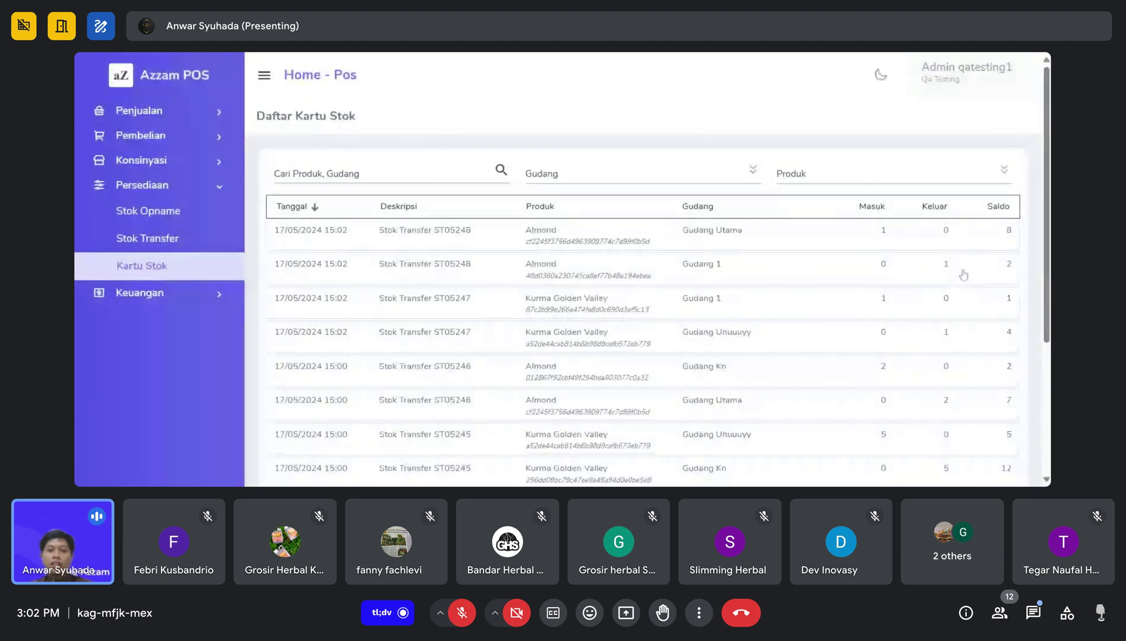
scroll(660, 278, down, 3)
scroll(659, 278, up, 3)
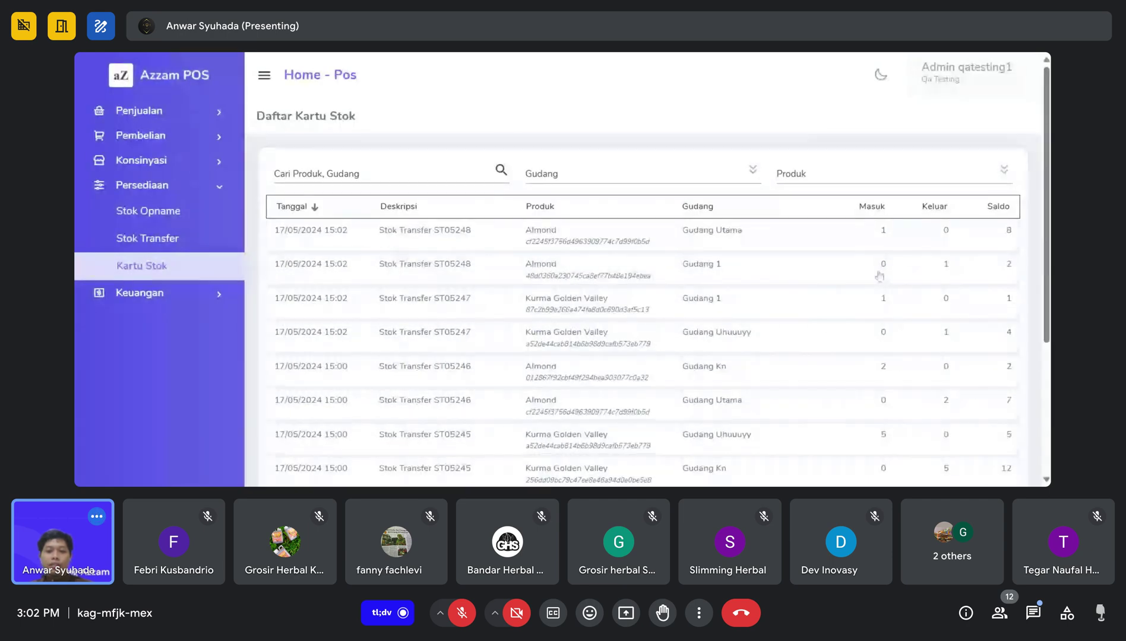
scroll(787, 272, down, 1)
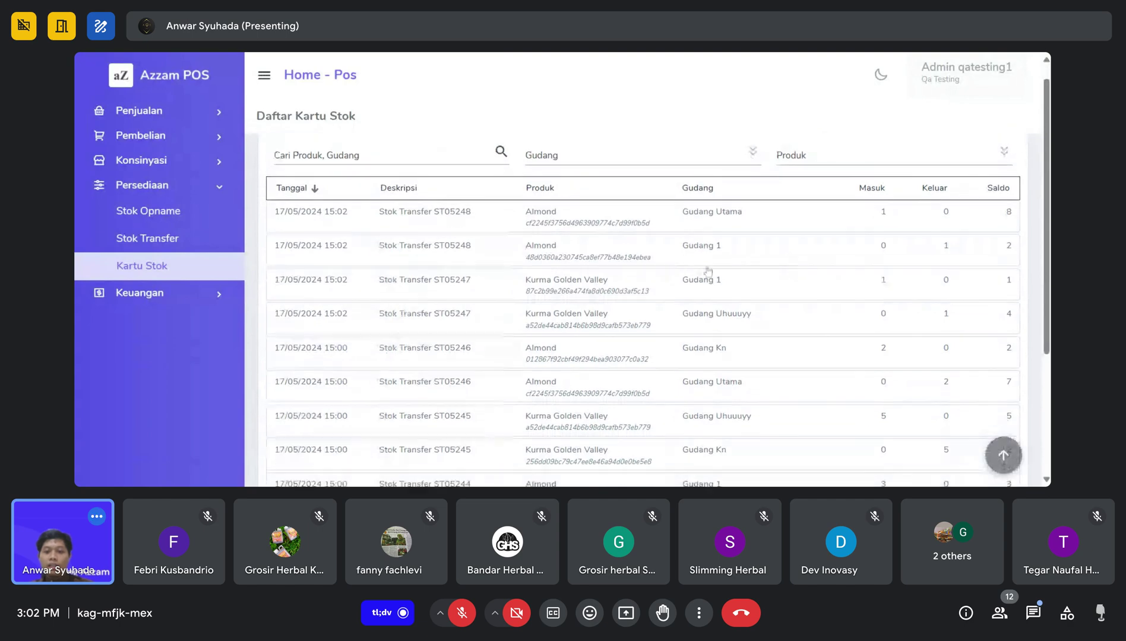
drag(1019, 254, 272, 259)
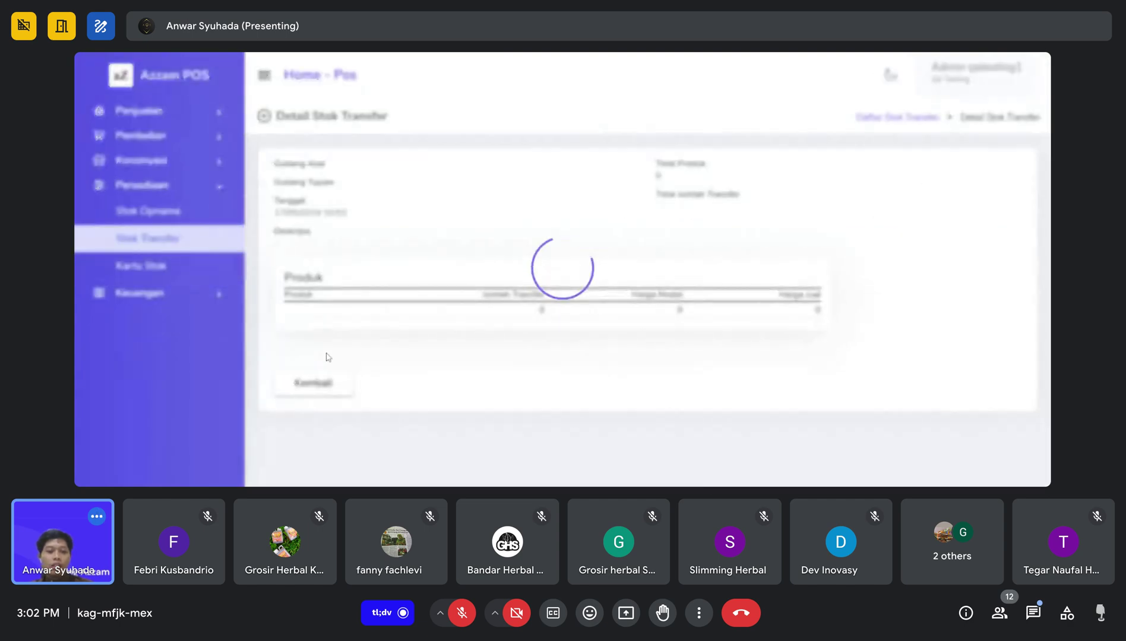
click(313, 430)
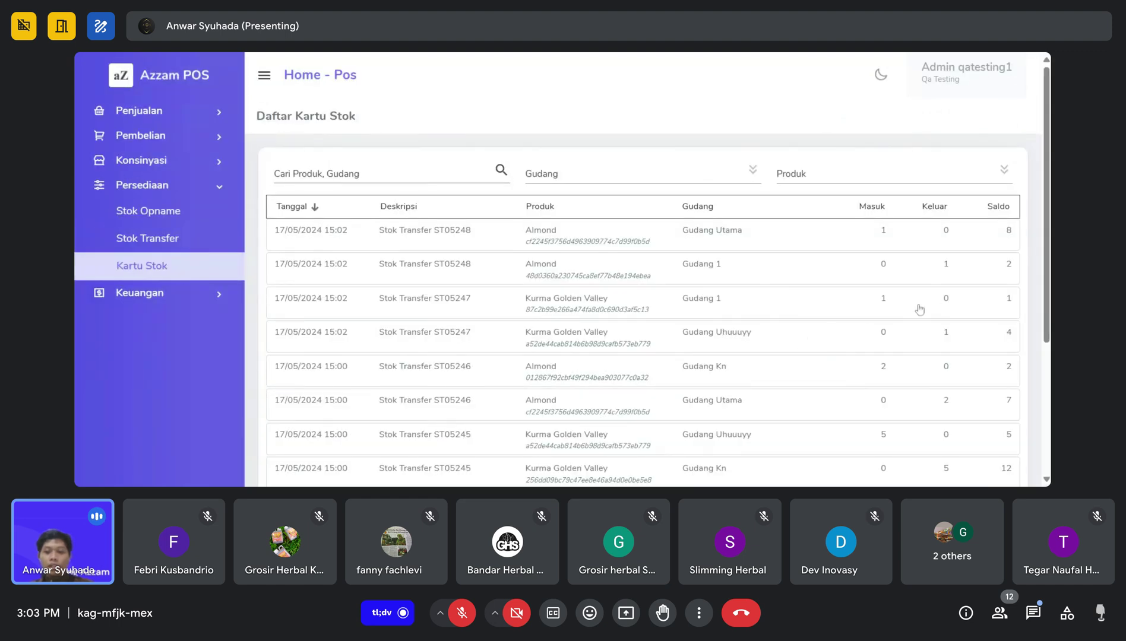
drag(1016, 267, 263, 280)
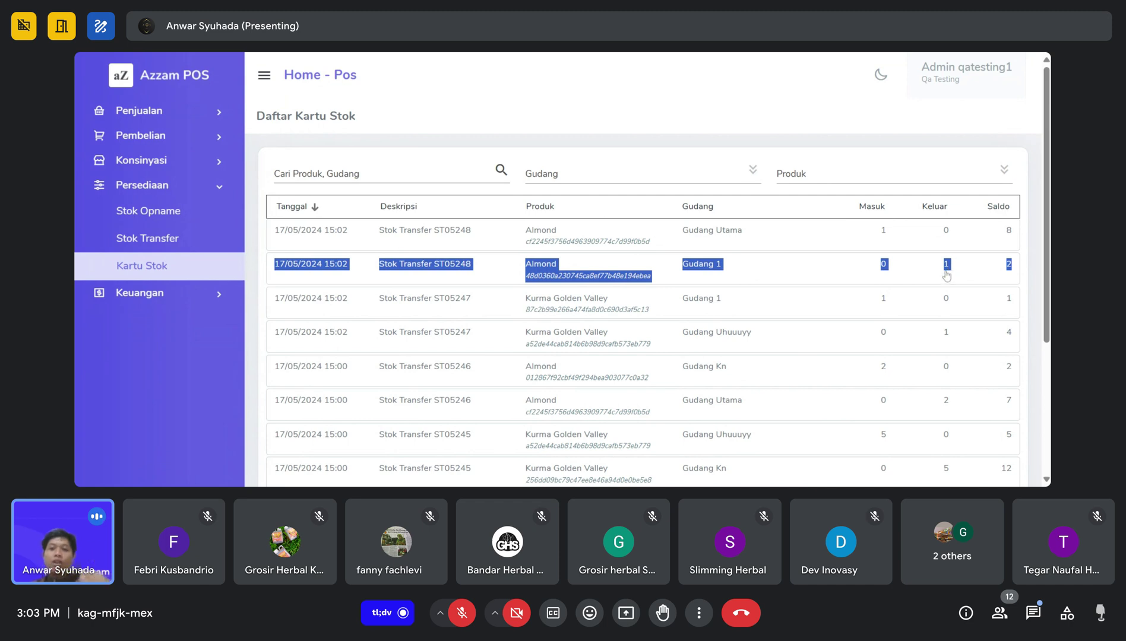
click(687, 97)
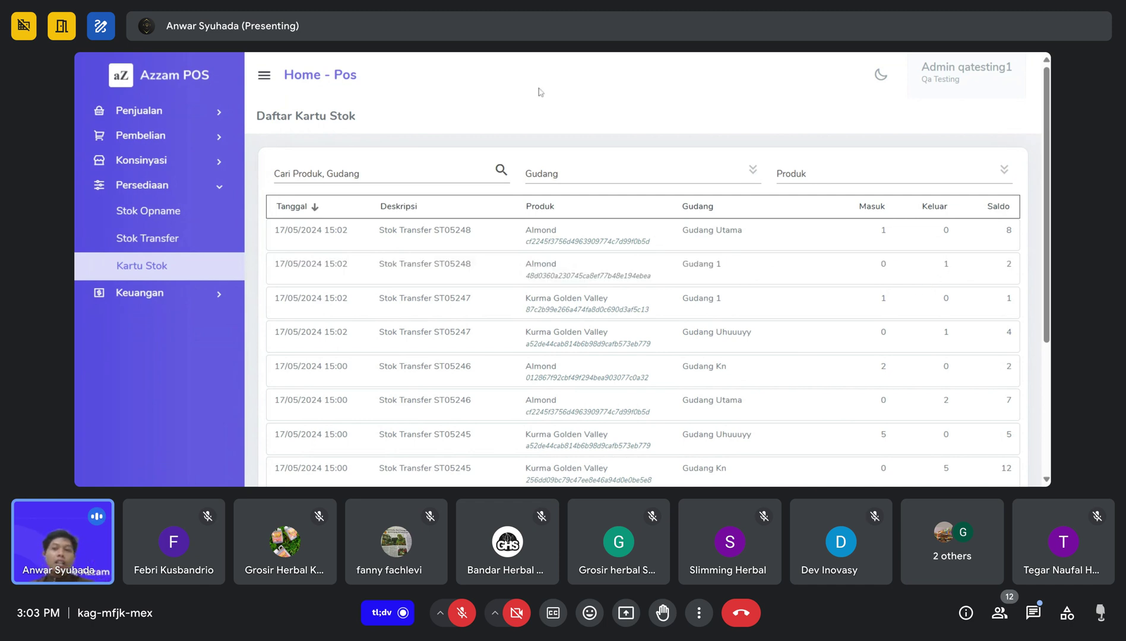
Return to the Stok Transfer list, then read the in-call messages in Google Meet and close them
click(158, 240)
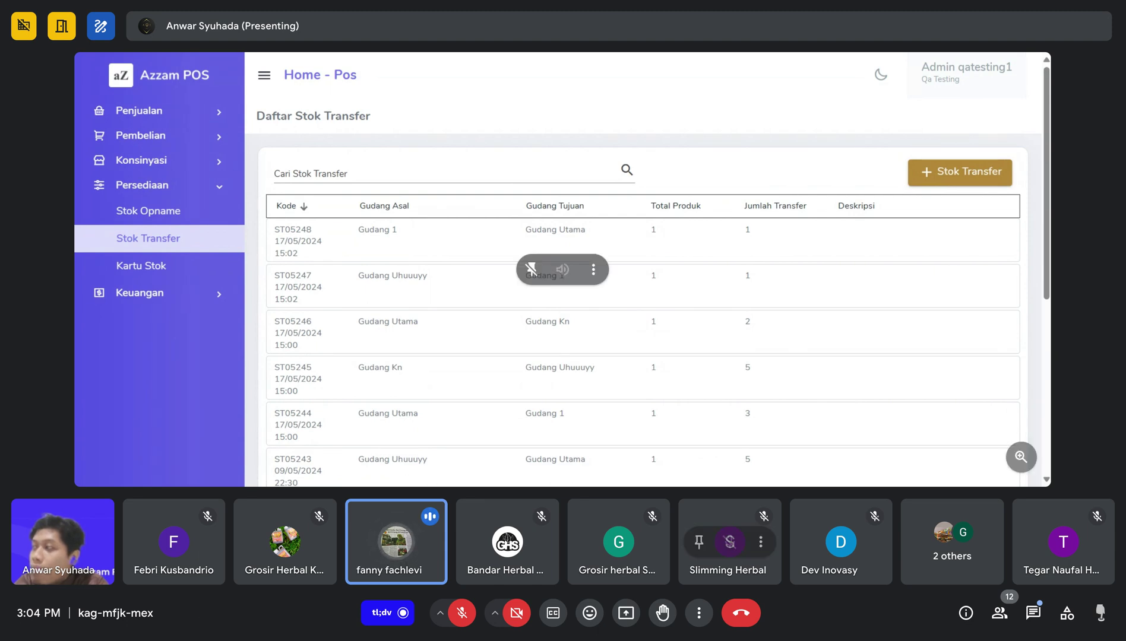
click(1033, 613)
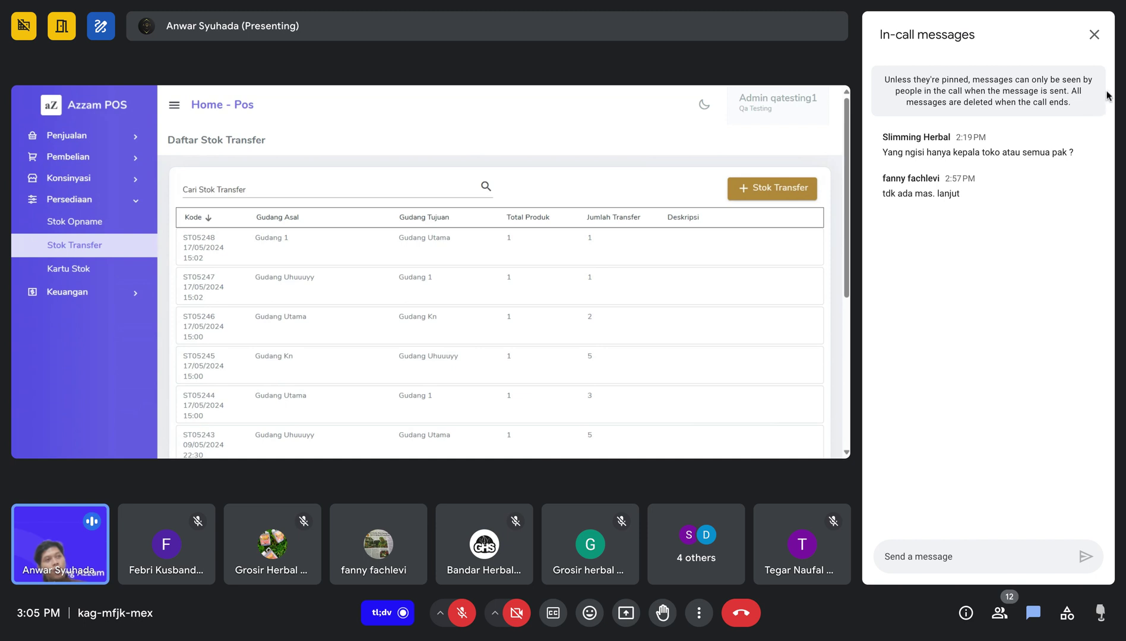
click(1082, 47)
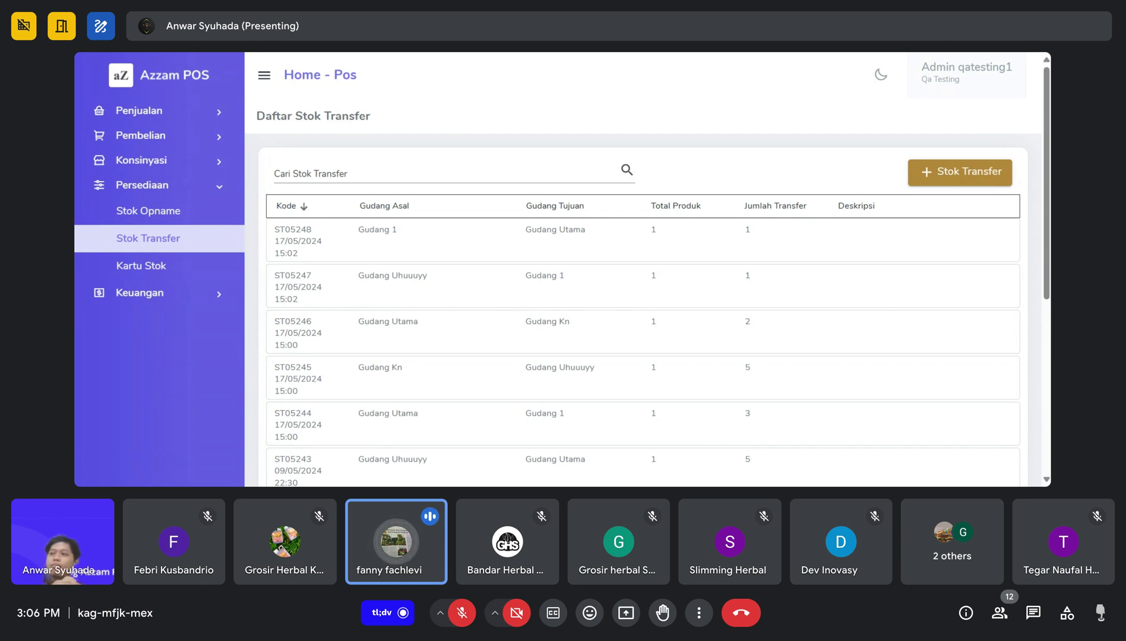
Set the Jumlah of Almond in the new purchase to 100 and enable Tambah Stok Baru
mouse_move(882, 215)
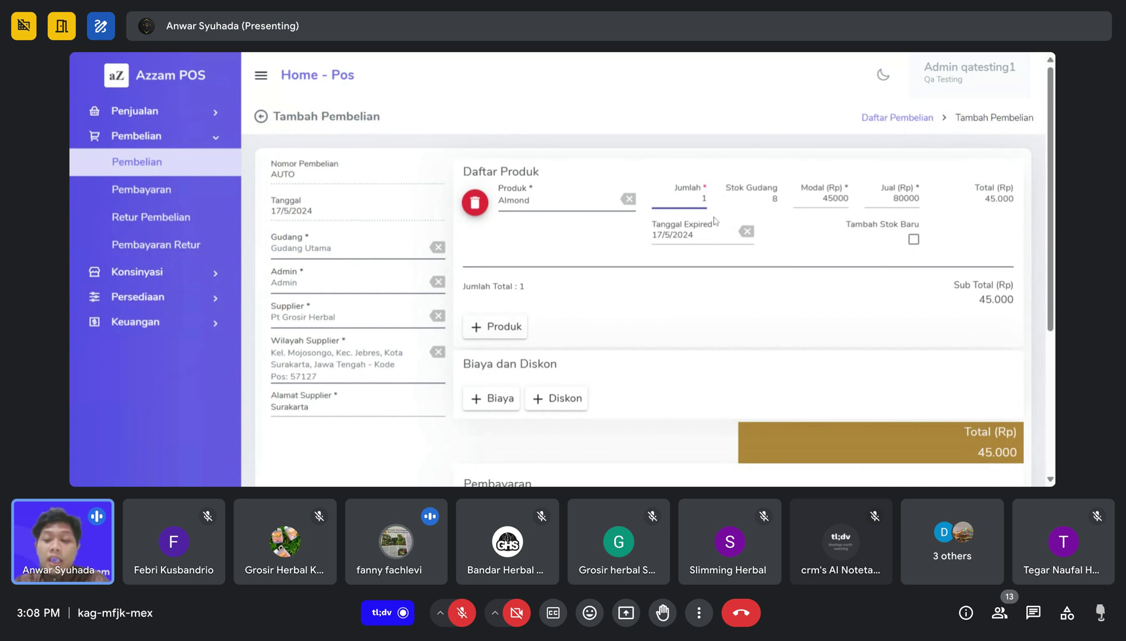
key(BackSpace)
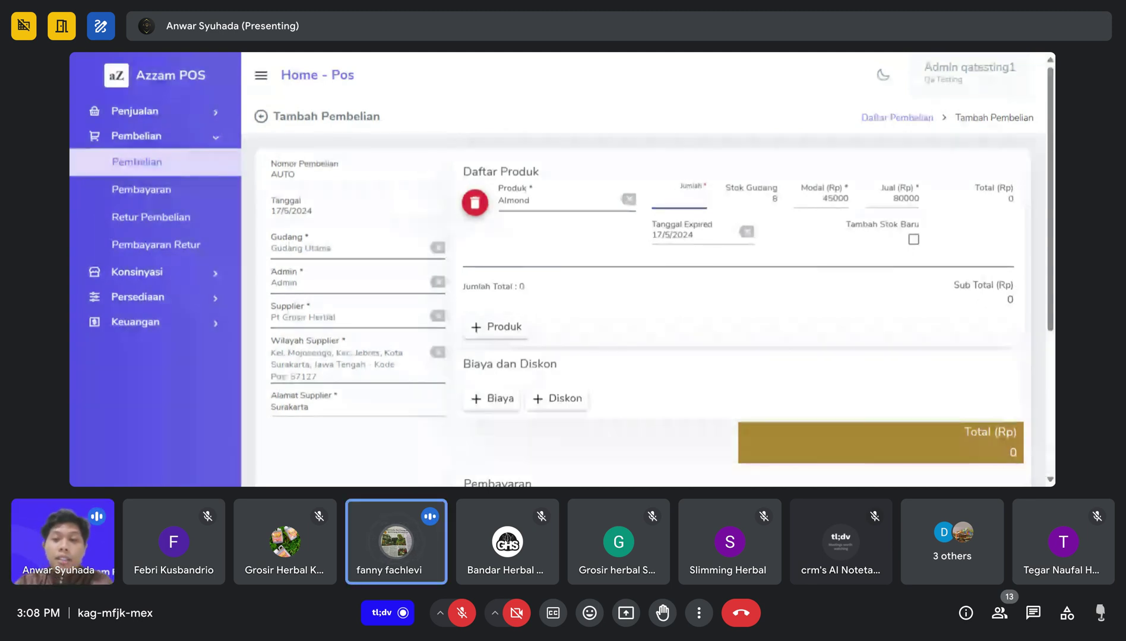
text(100)
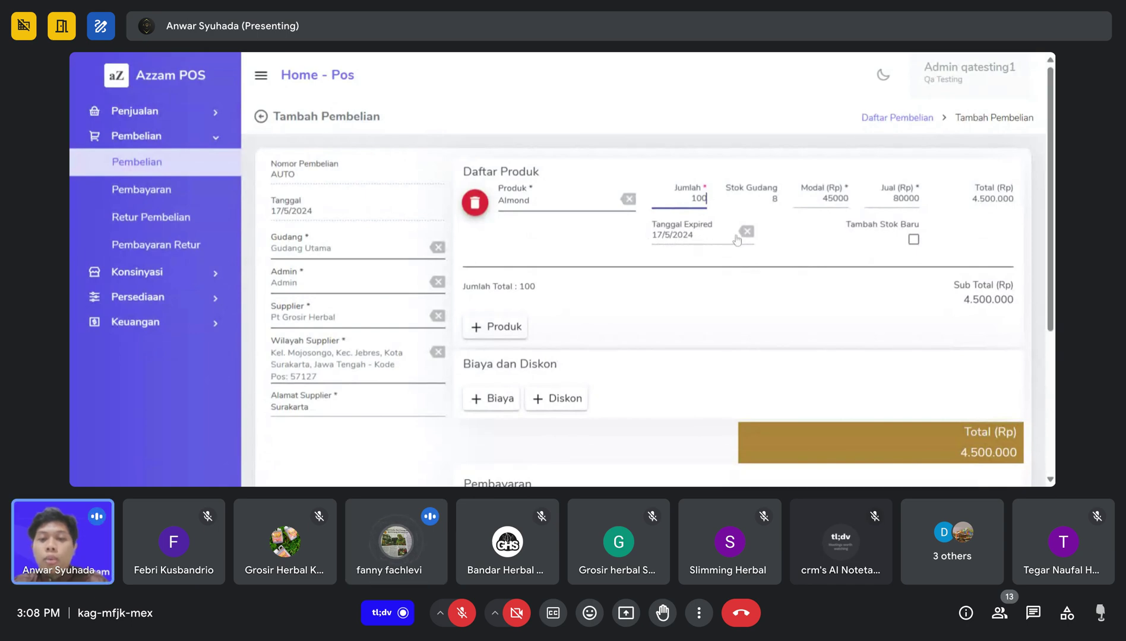
click(915, 243)
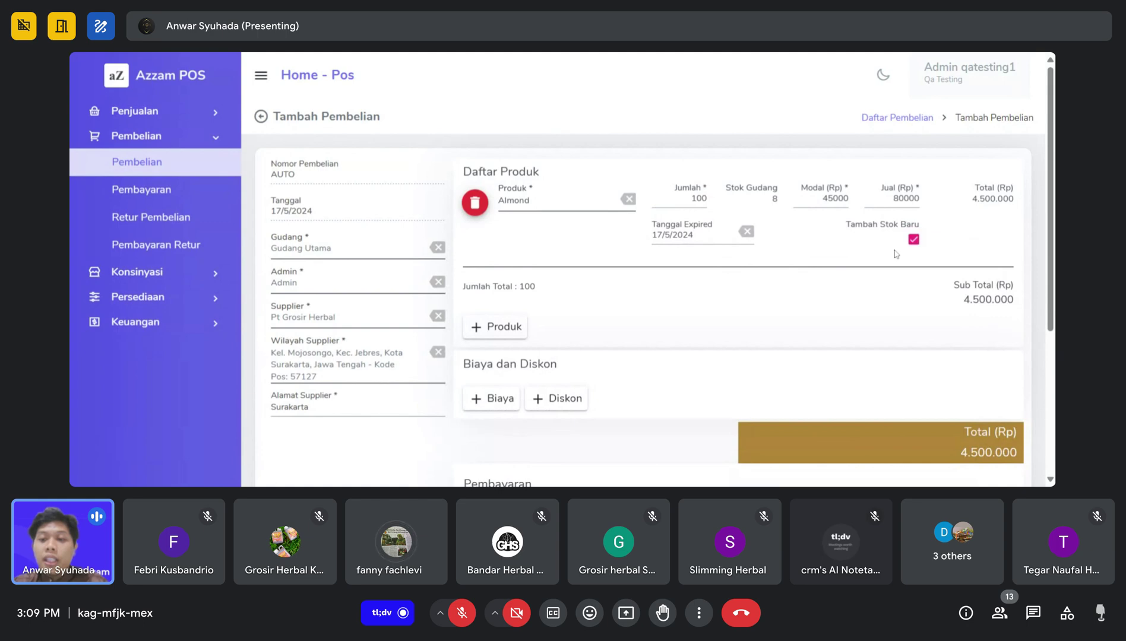
Choose Tempo 30 Hr as the purchase's Metode Pembayaran and save the purchase
scroll(783, 301, down, 5)
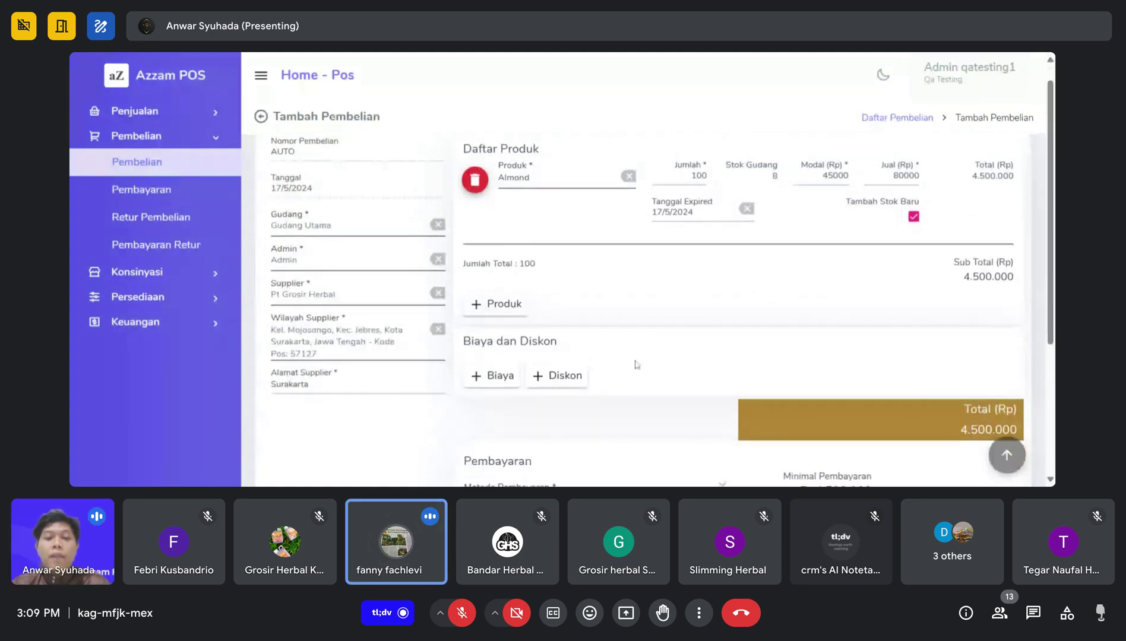
click(586, 271)
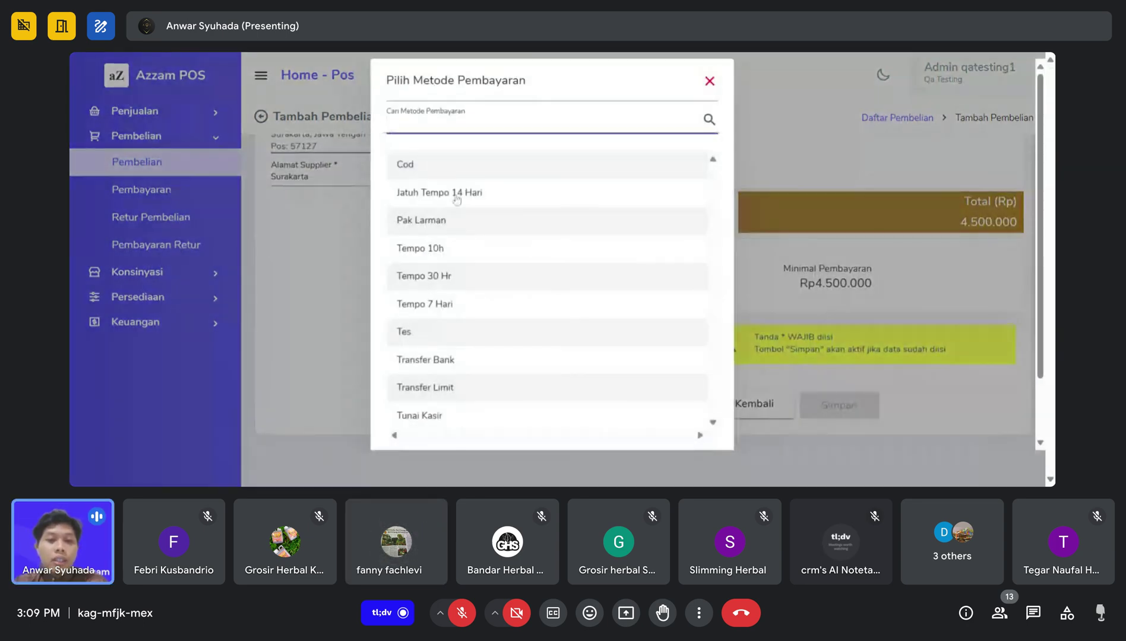
click(443, 286)
scroll(630, 289, up, 5)
scroll(634, 290, down, 5)
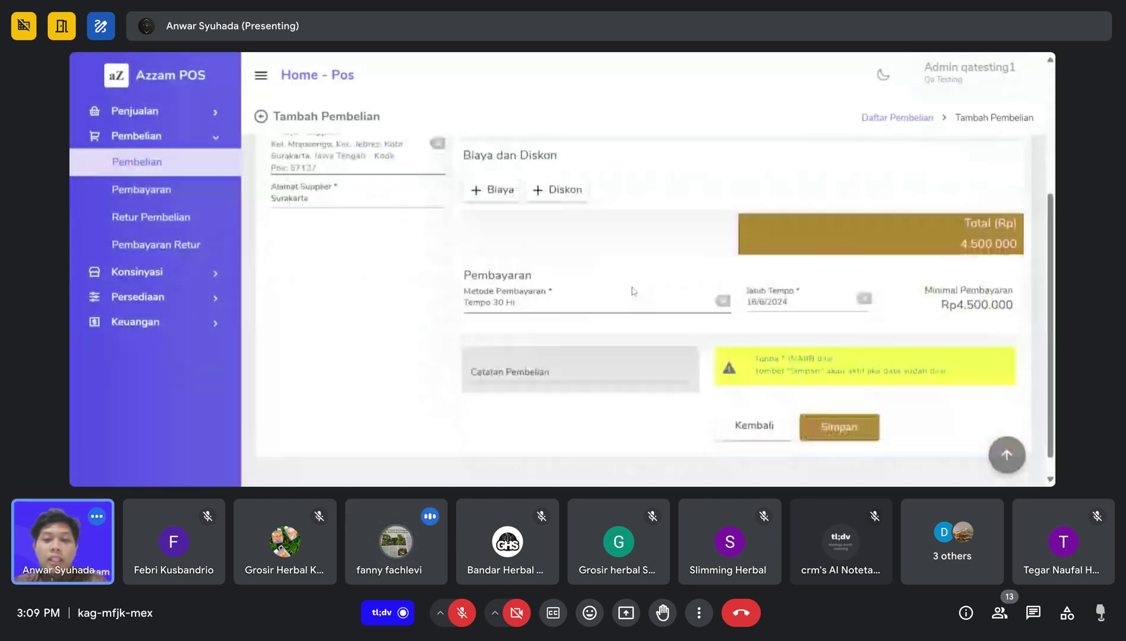
click(838, 406)
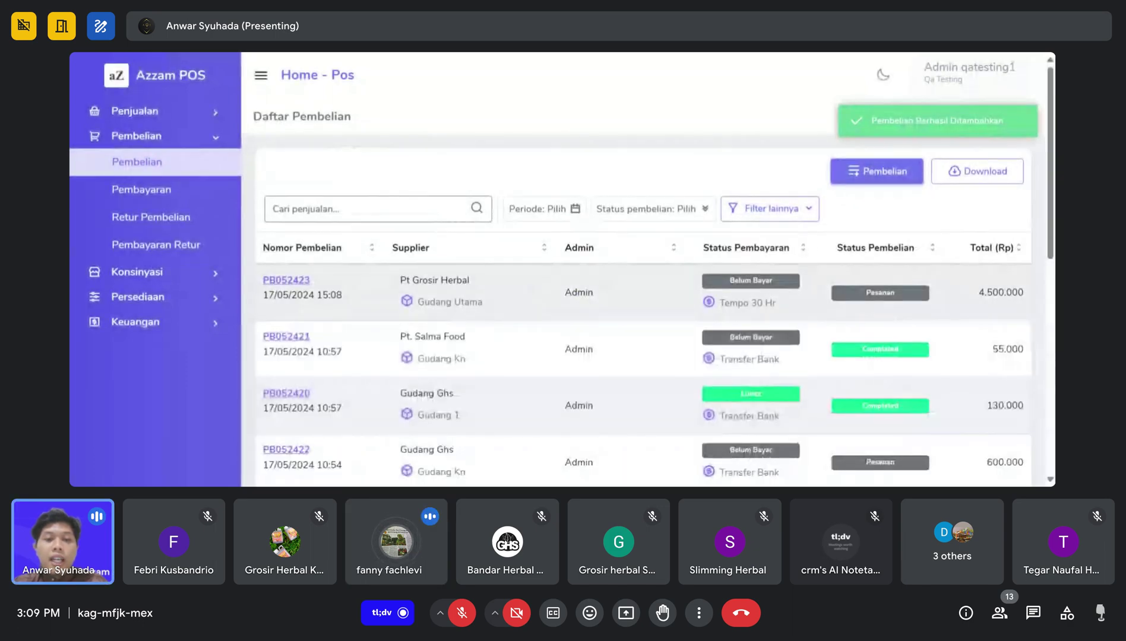
Open the new Pt Grosir Herbal purchase for Gudang Utama, process it and mark it as completed
click(407, 300)
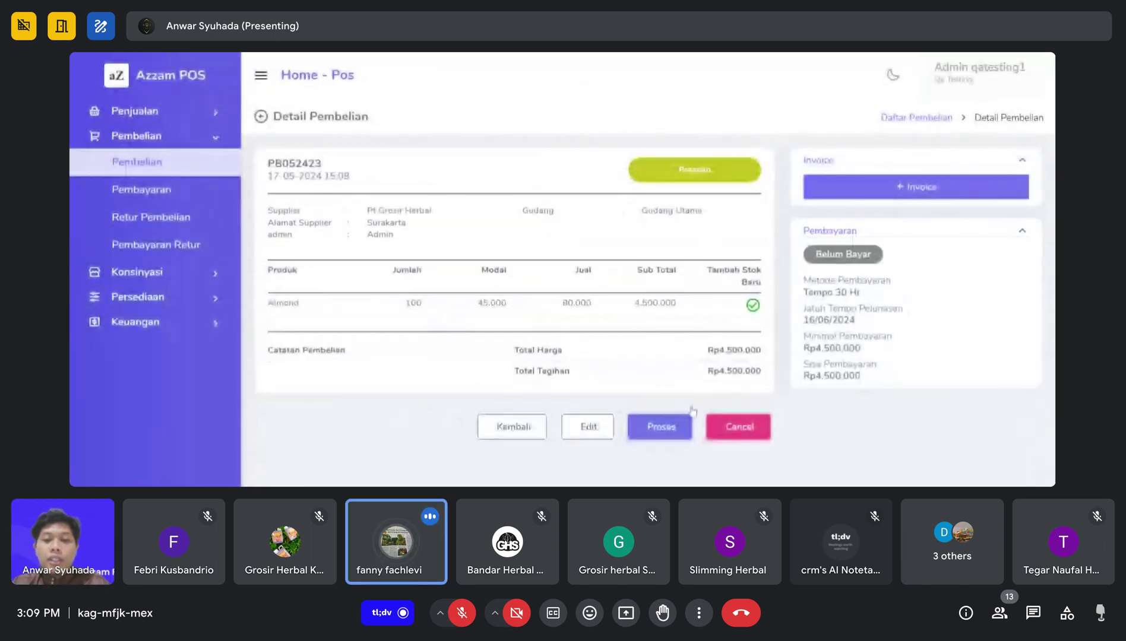
click(674, 427)
click(689, 354)
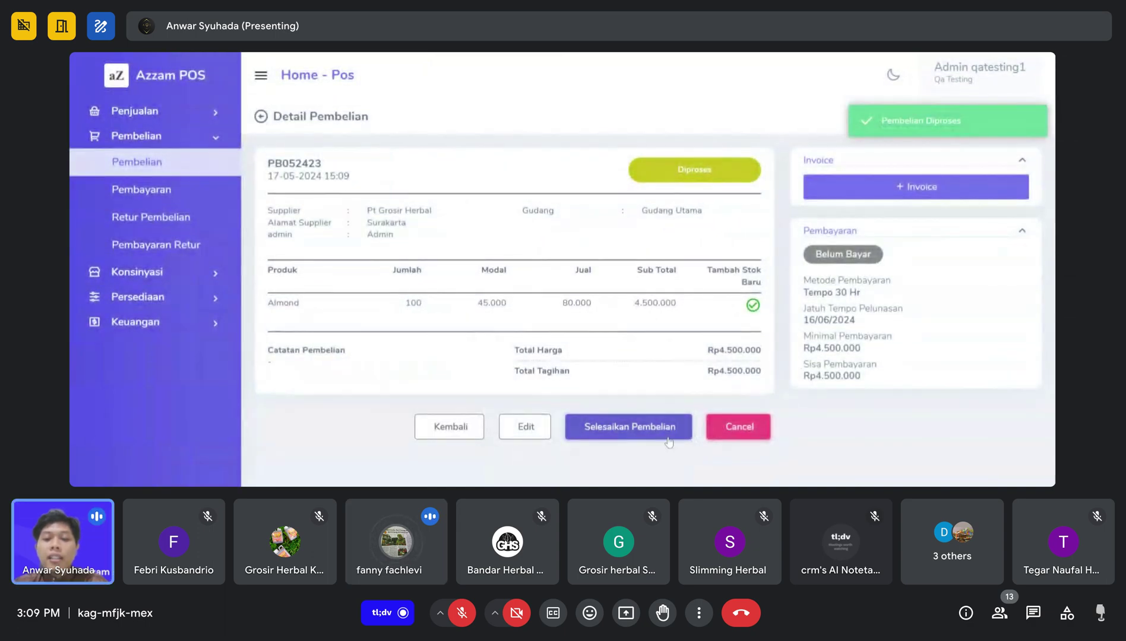
click(668, 440)
key(Escape)
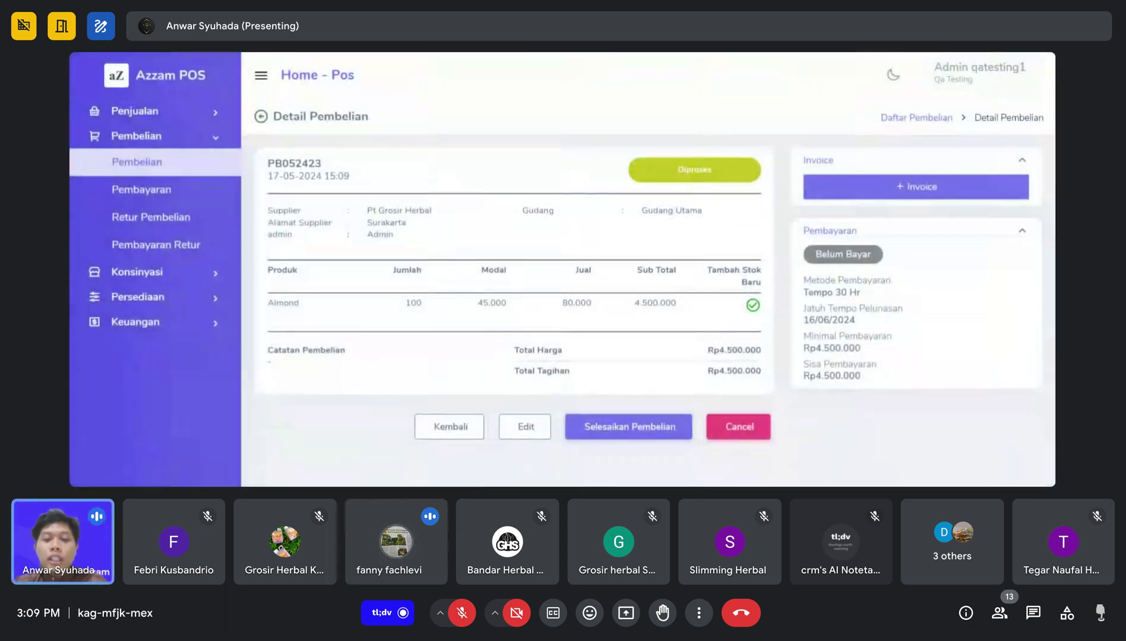
click(624, 440)
click(692, 350)
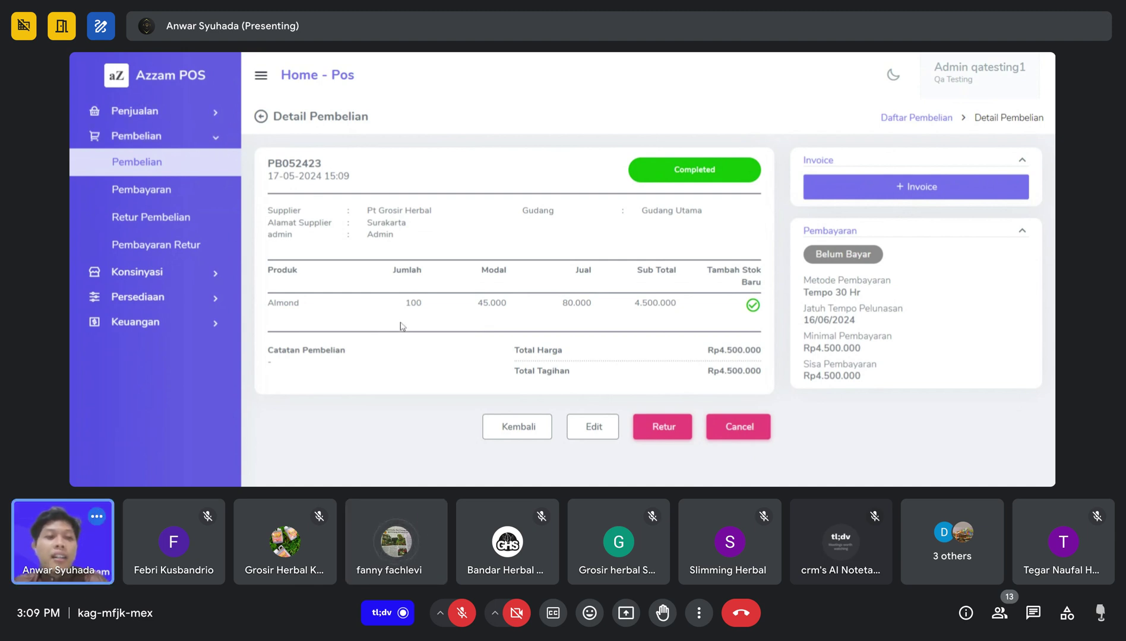
Start a new Penjualan and choose Costumer as its Pelanggan
click(199, 113)
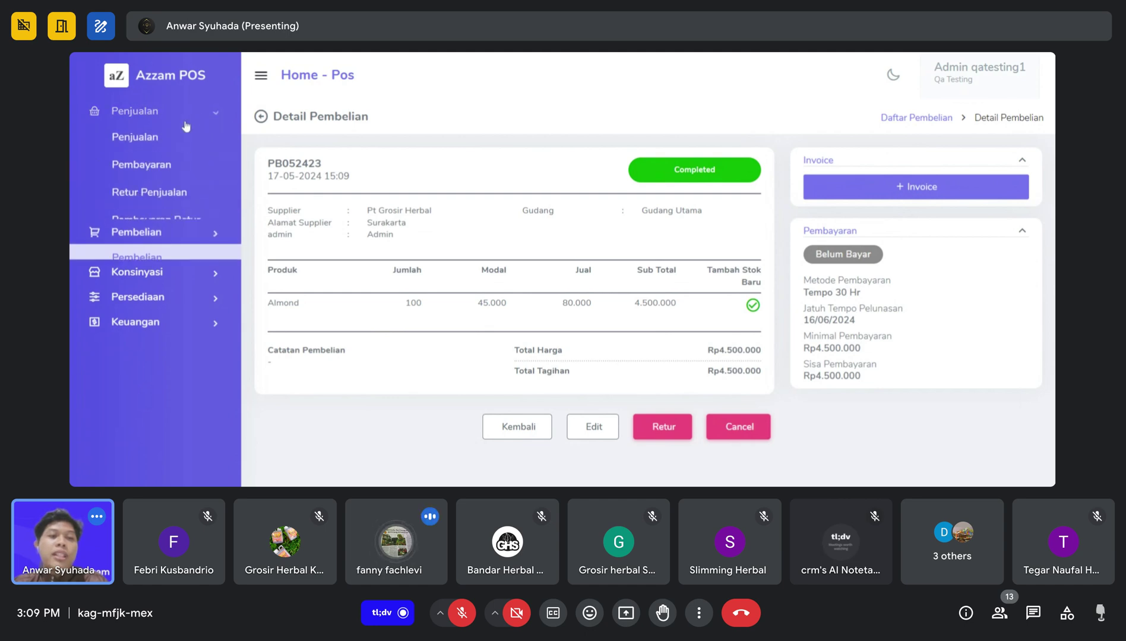
click(155, 143)
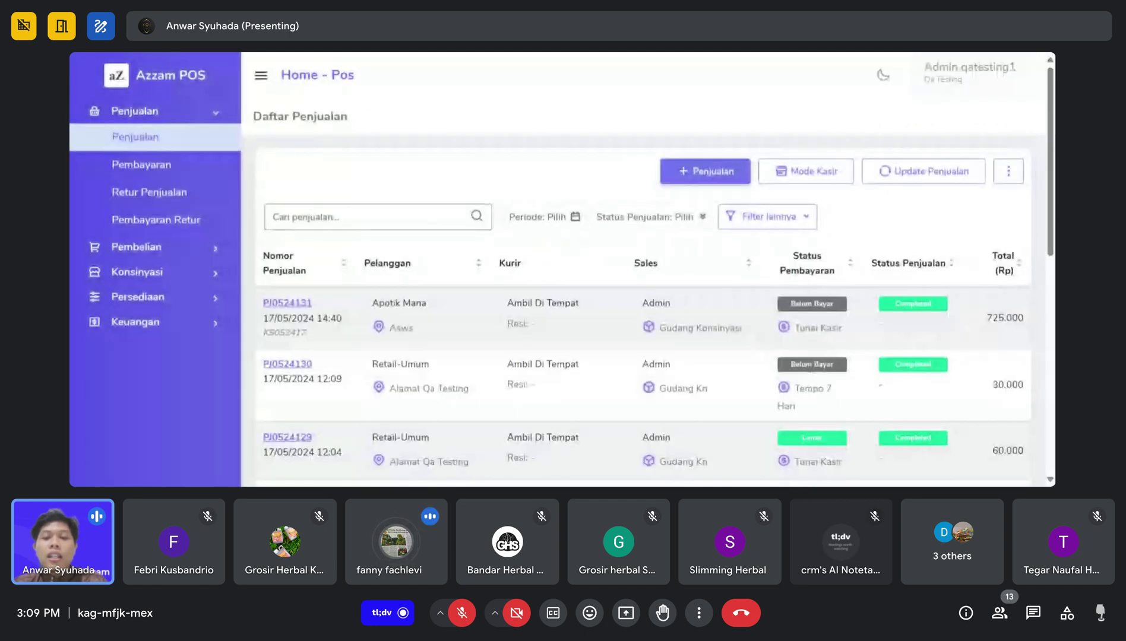
click(705, 171)
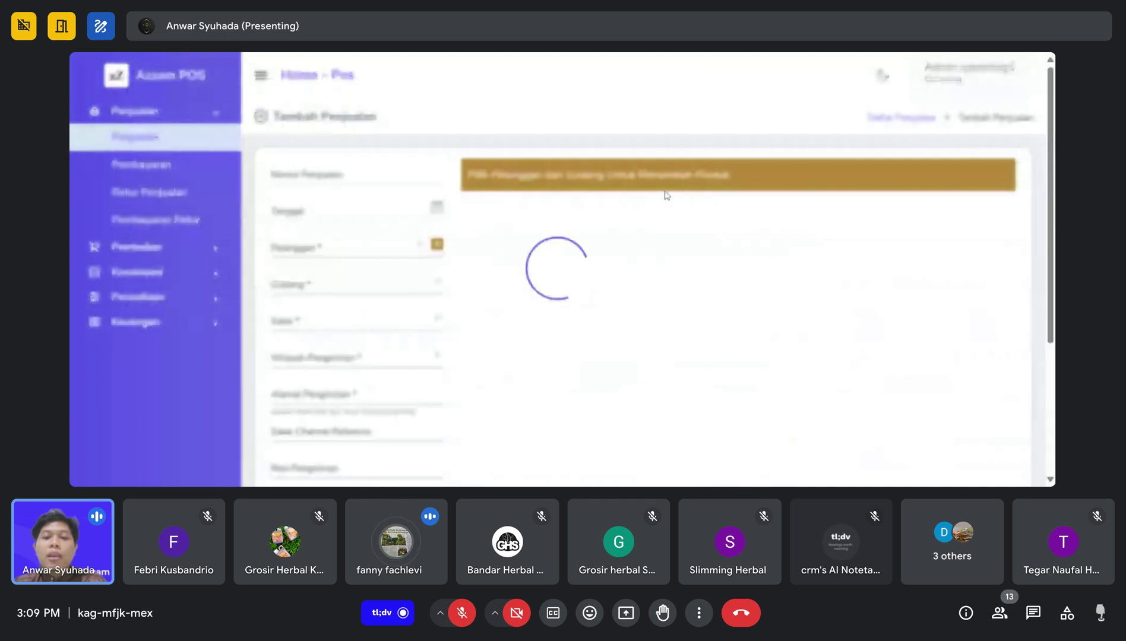
click(396, 258)
scroll(431, 297, down, 2)
scroll(431, 309, down, 1)
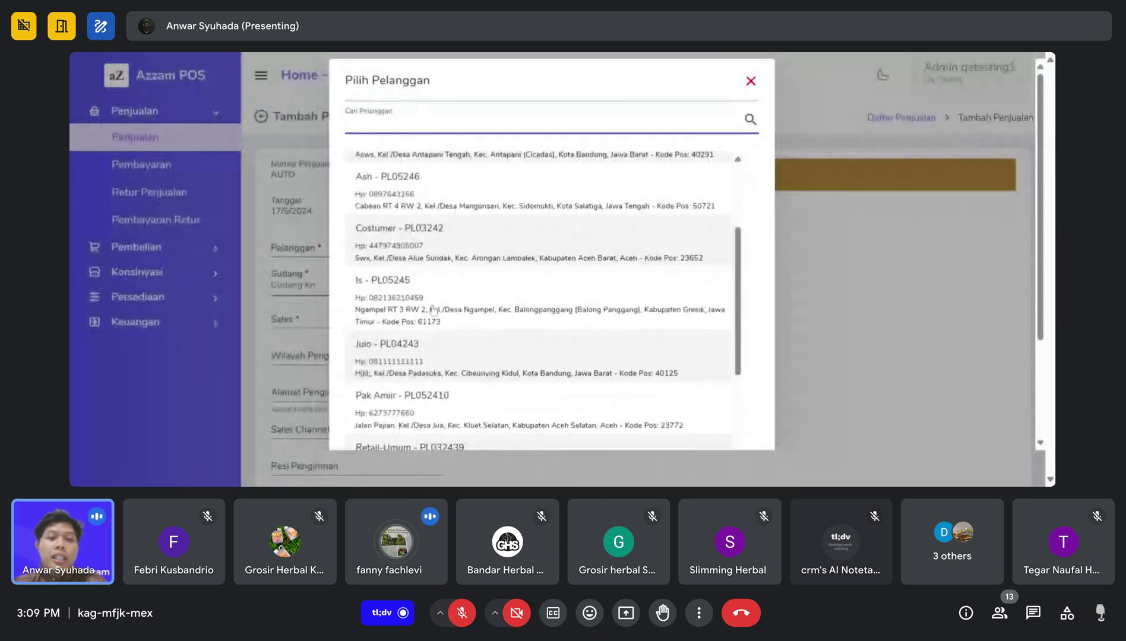
click(431, 309)
click(601, 214)
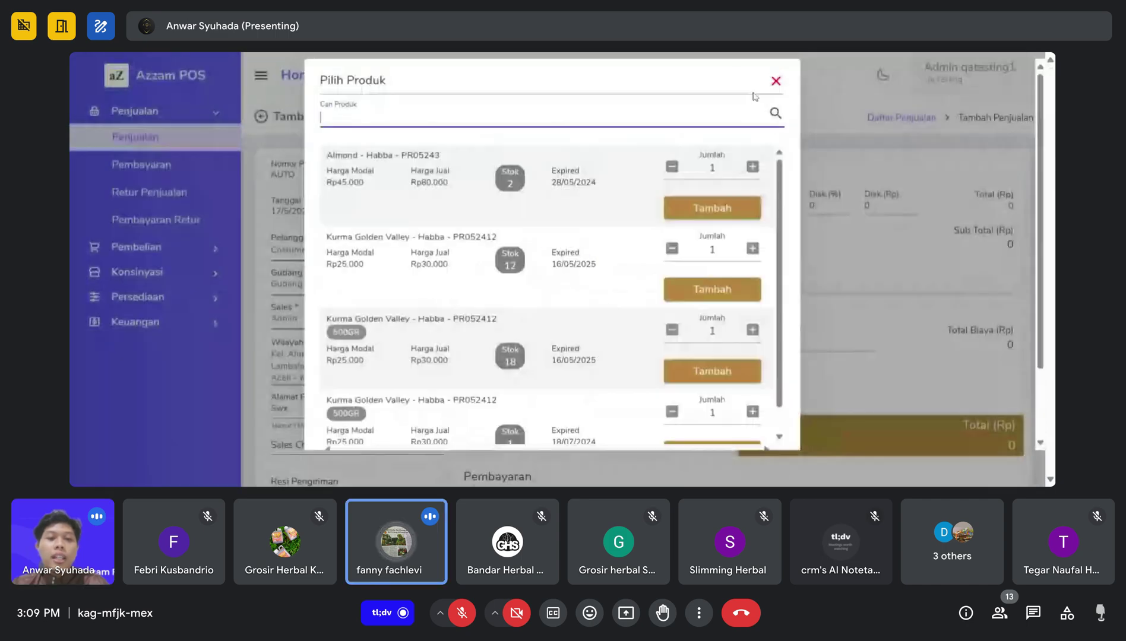
scroll(553, 246, down, 1)
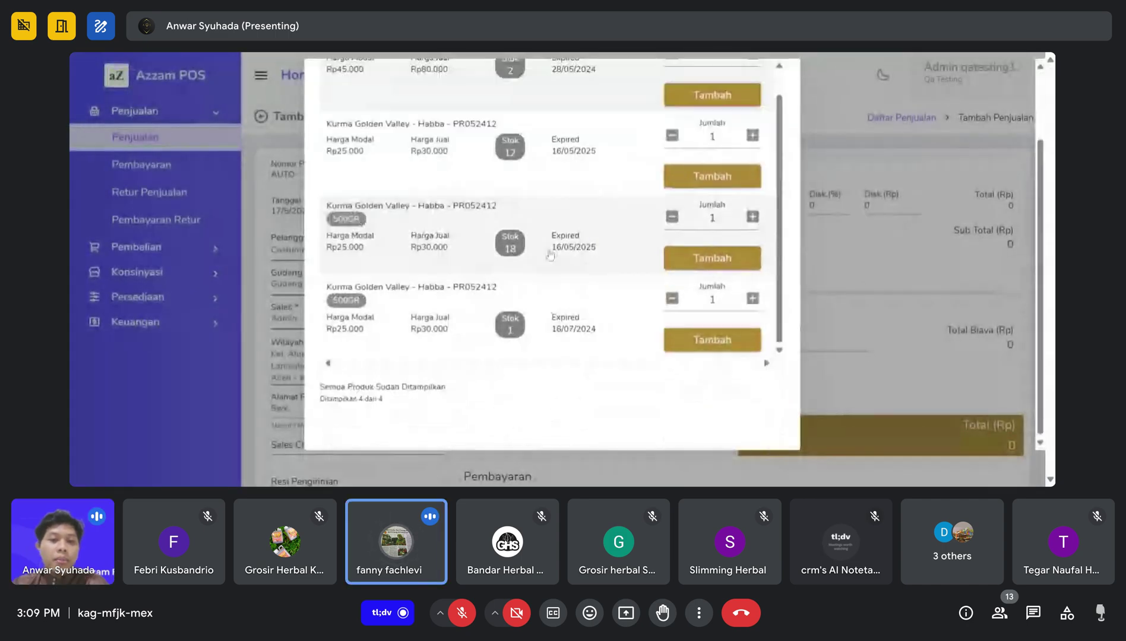
click(771, 88)
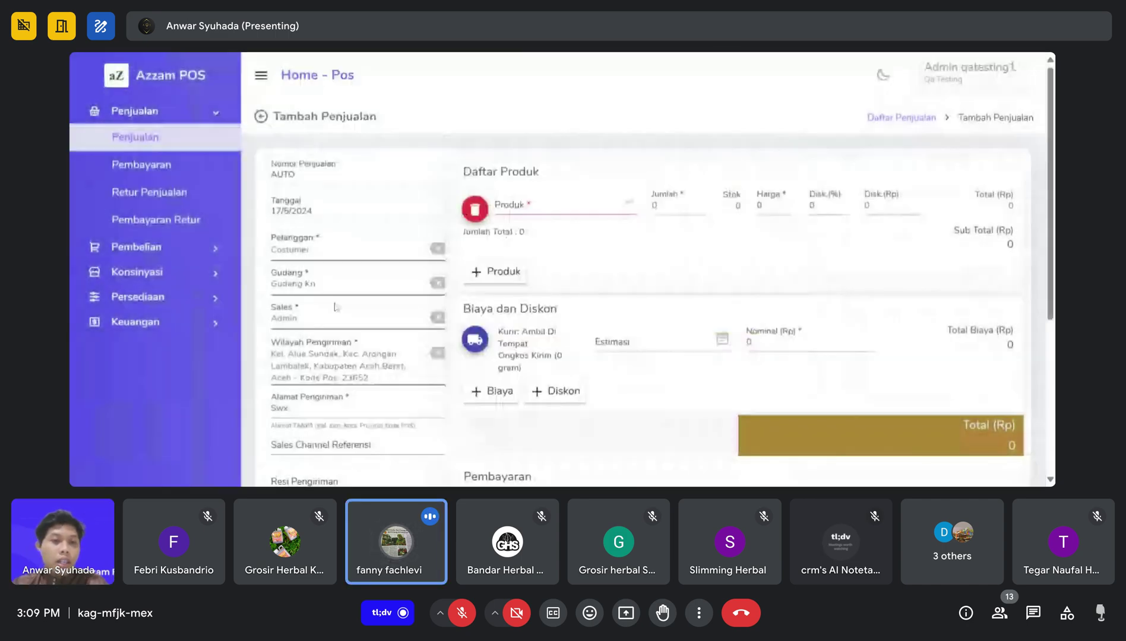
Switch the sale's Gudang to Gudang Utama and add Almond from the batch with 100 in stock, with a Jumlah of 80
click(436, 284)
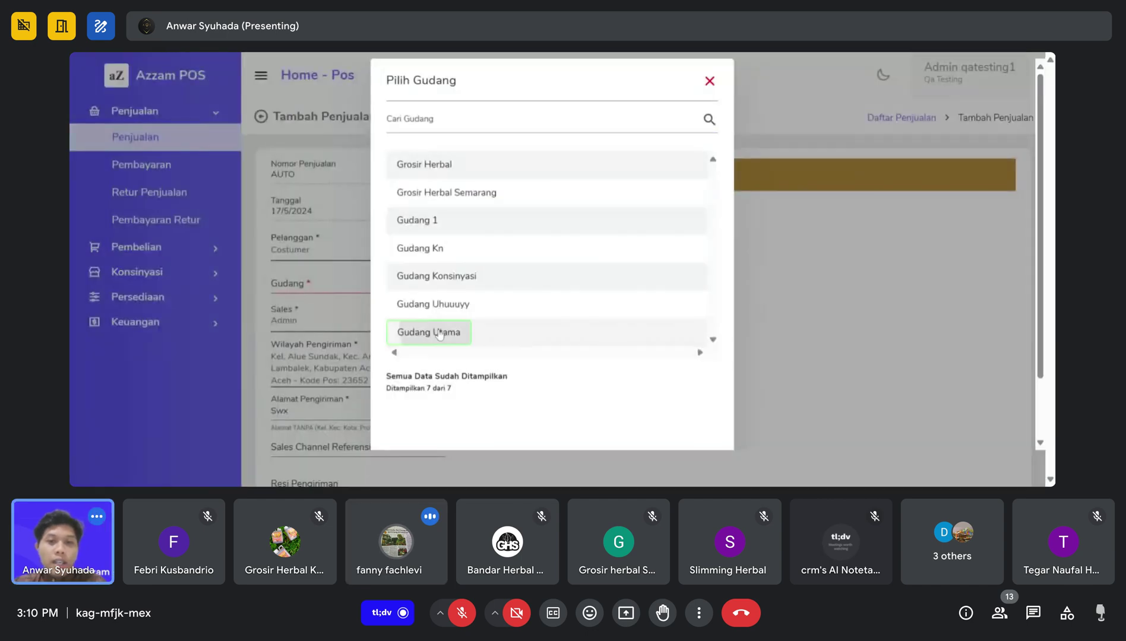
click(437, 328)
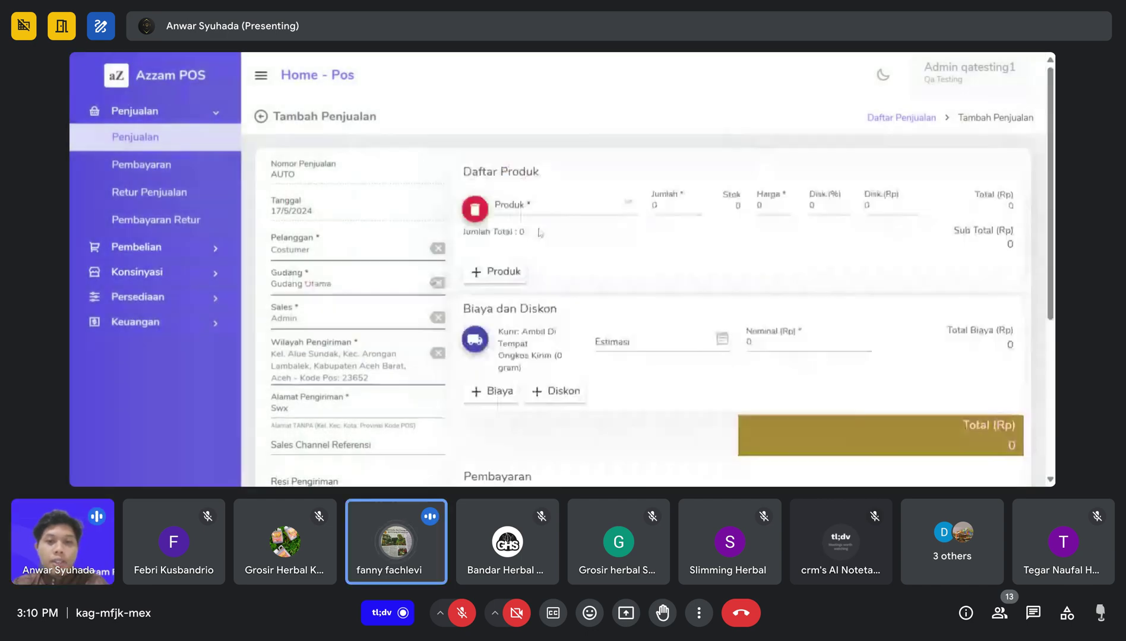
click(604, 216)
scroll(526, 237, down, 3)
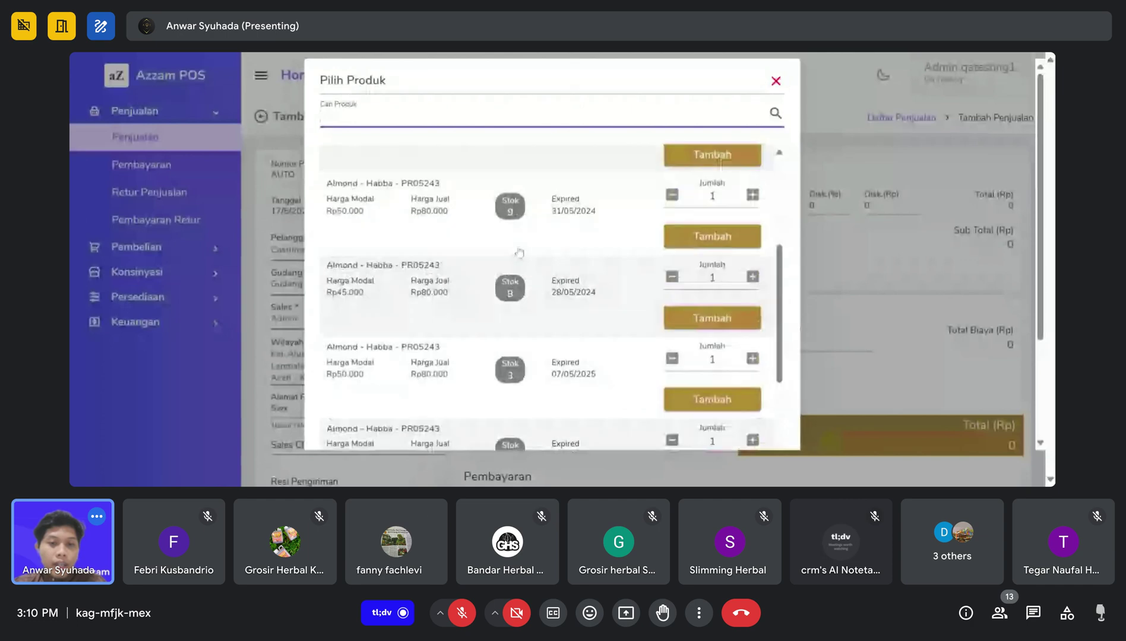
scroll(540, 268, up, 3)
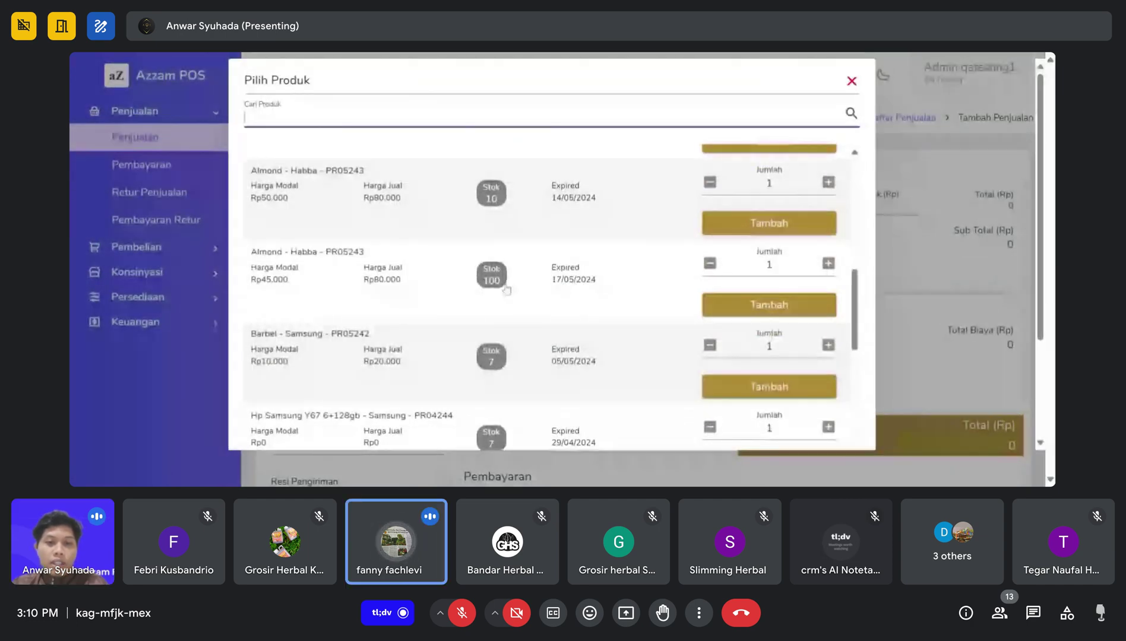
click(784, 306)
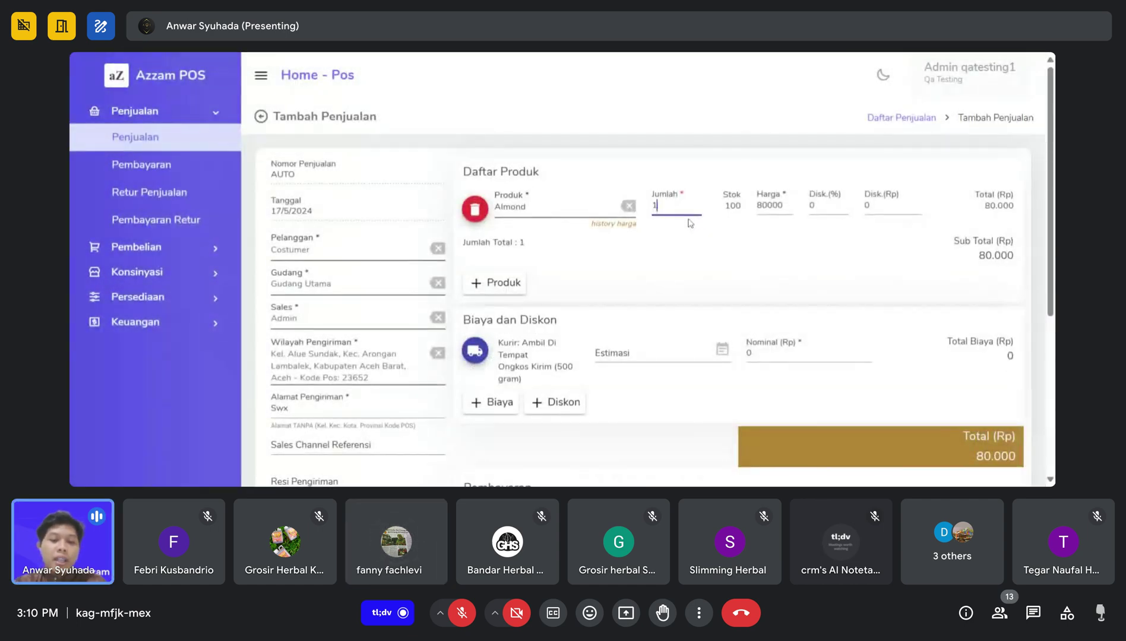
key(BackSpace)
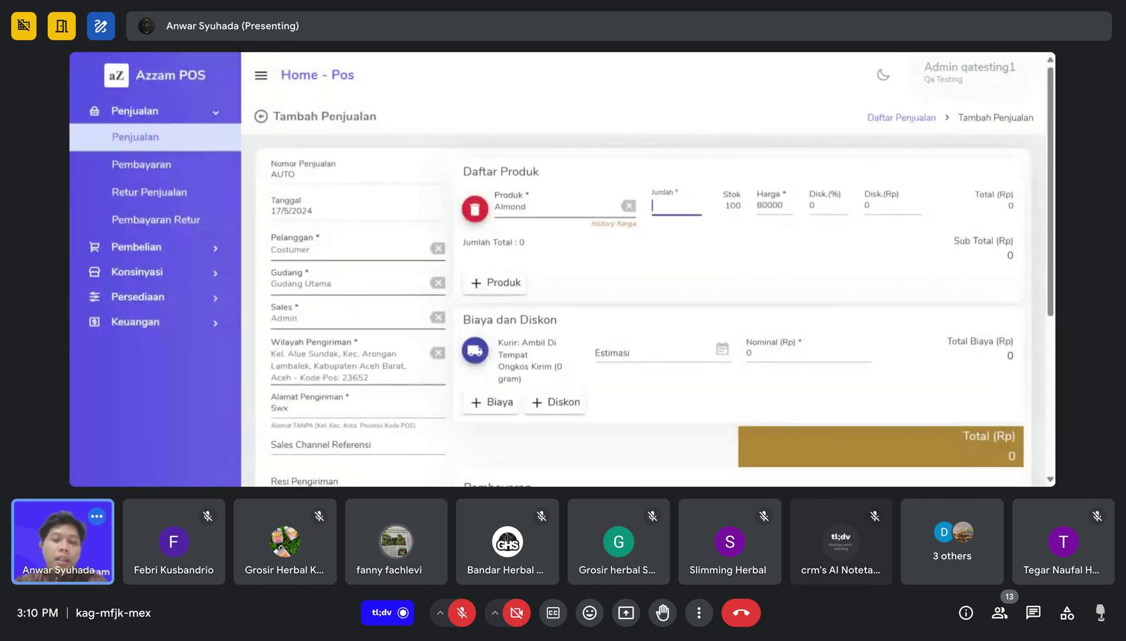
text(80)
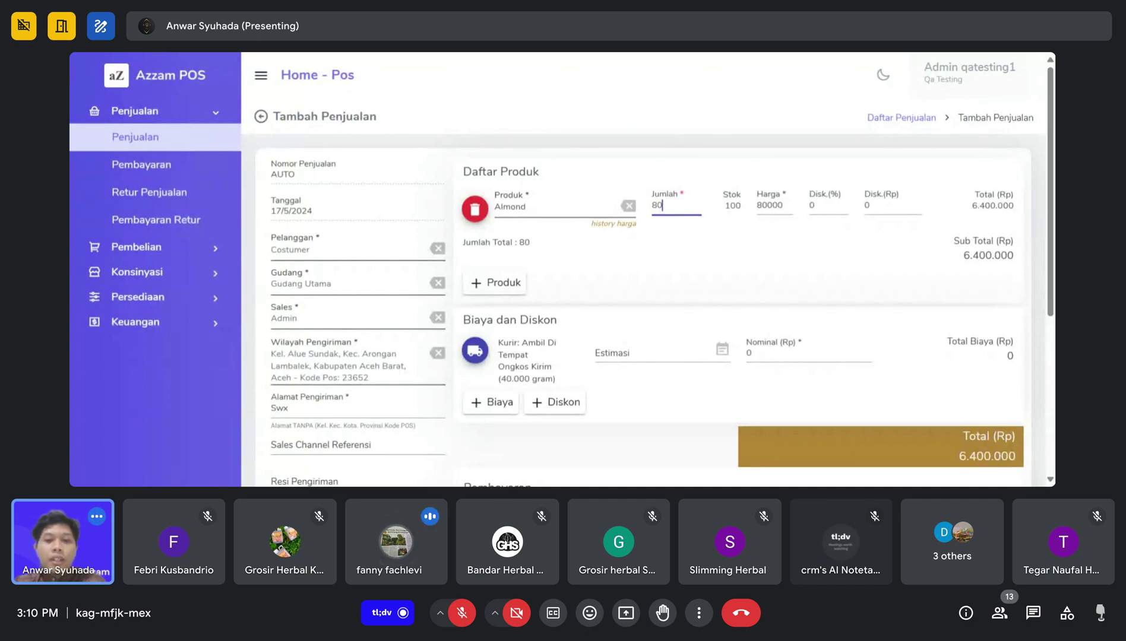
Choose Transfer Bank as the sale's Metode Pembayaran, then save the sale and start its packing
scroll(595, 329, down, 3)
click(568, 328)
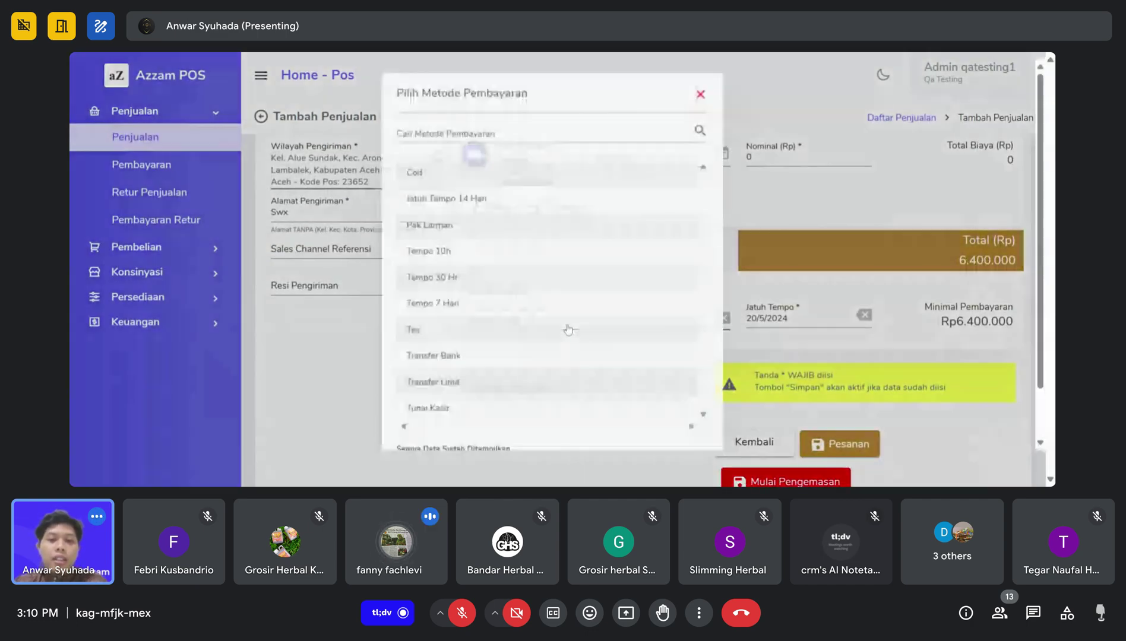
click(446, 361)
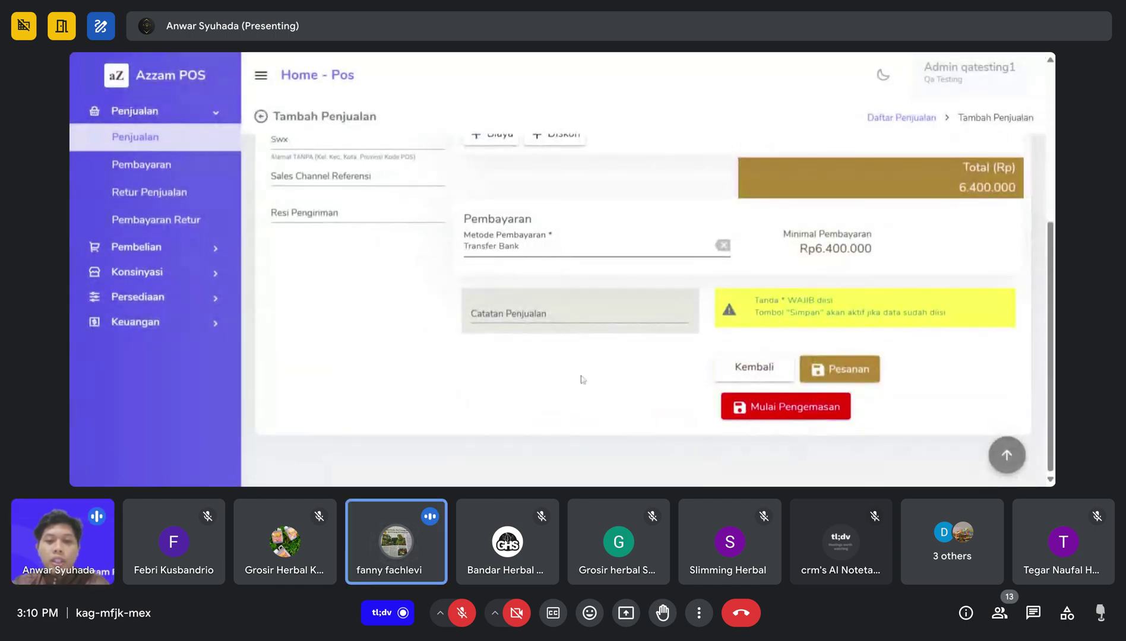
click(753, 408)
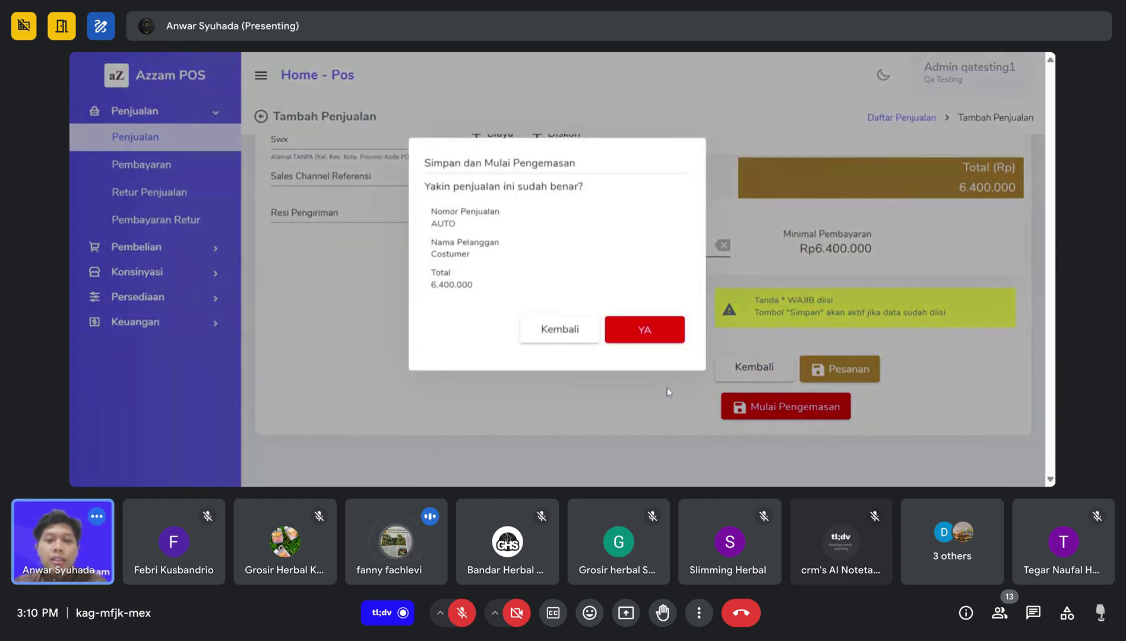
click(644, 330)
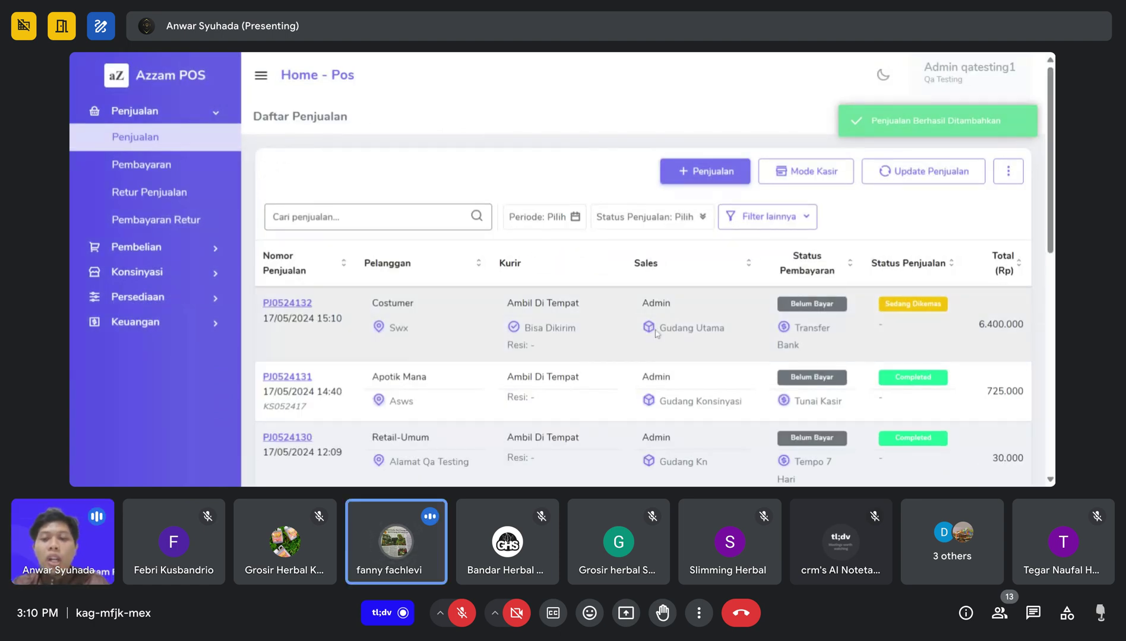
Open the new Costumer sale from Gudang Utama, mark it as Sudah Dikemas and send it
click(292, 306)
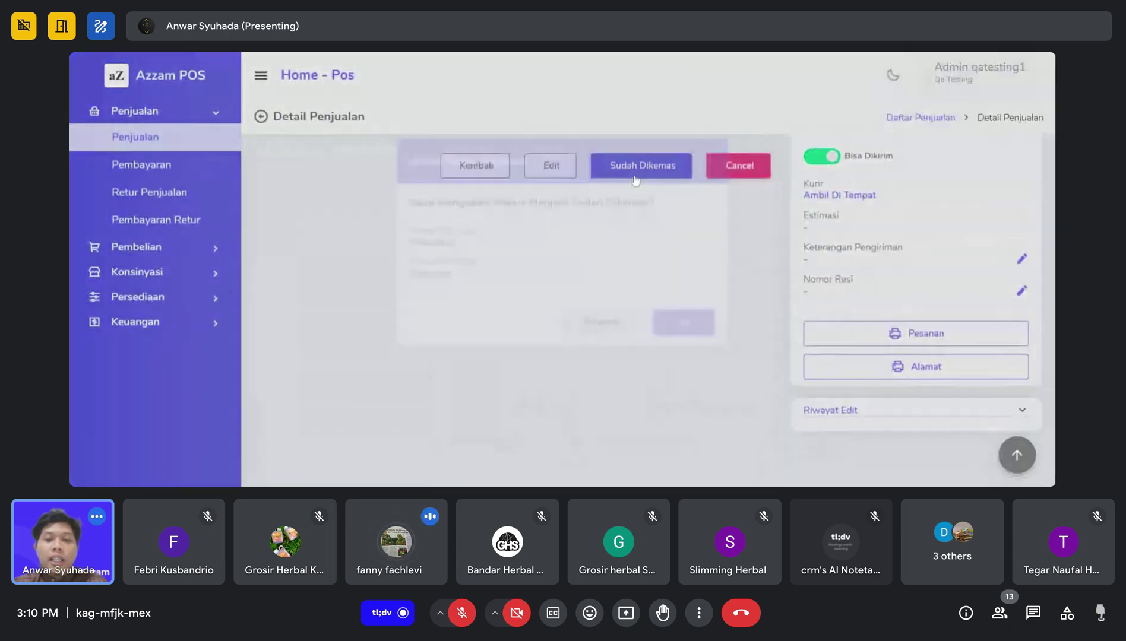
click(635, 178)
click(683, 351)
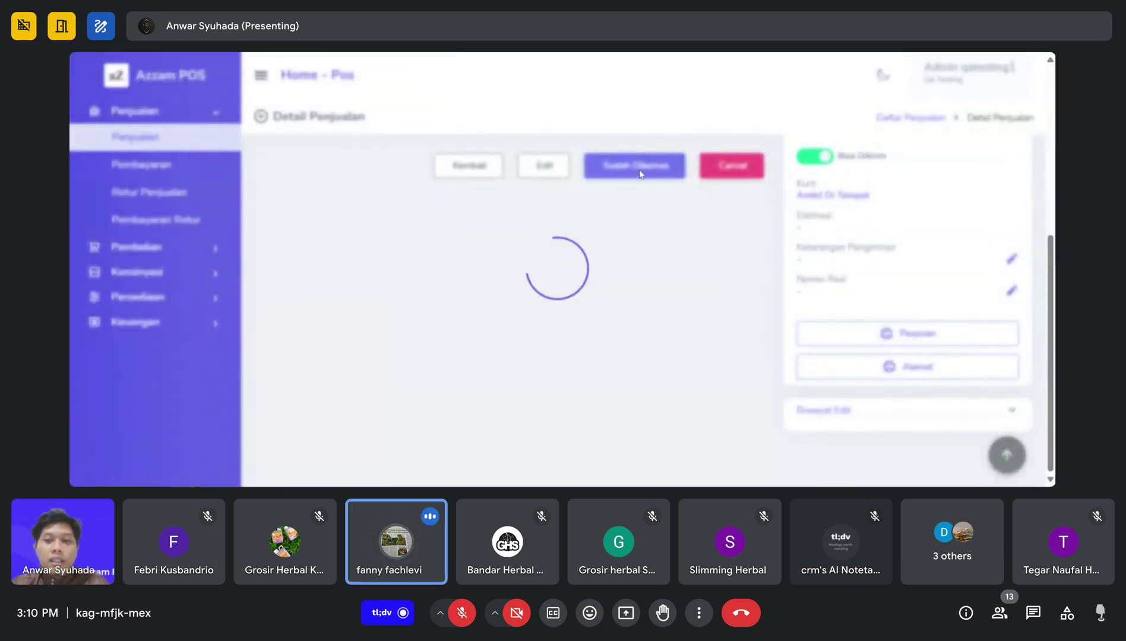
click(643, 177)
click(676, 350)
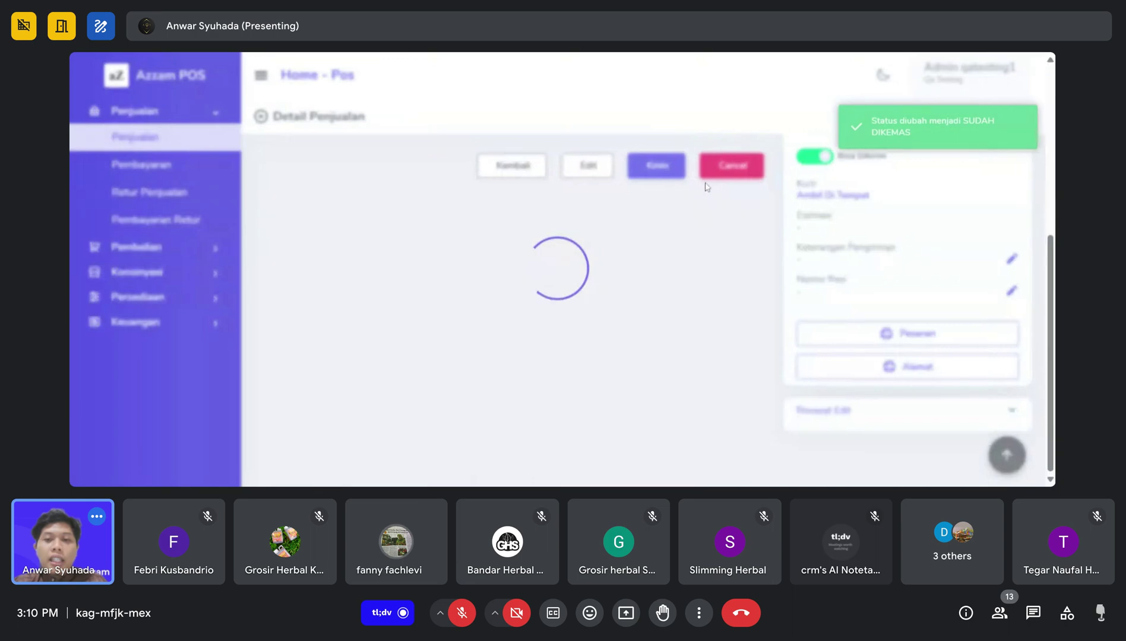
Create an invoice for the Almond sale and confirm its payment
click(882, 195)
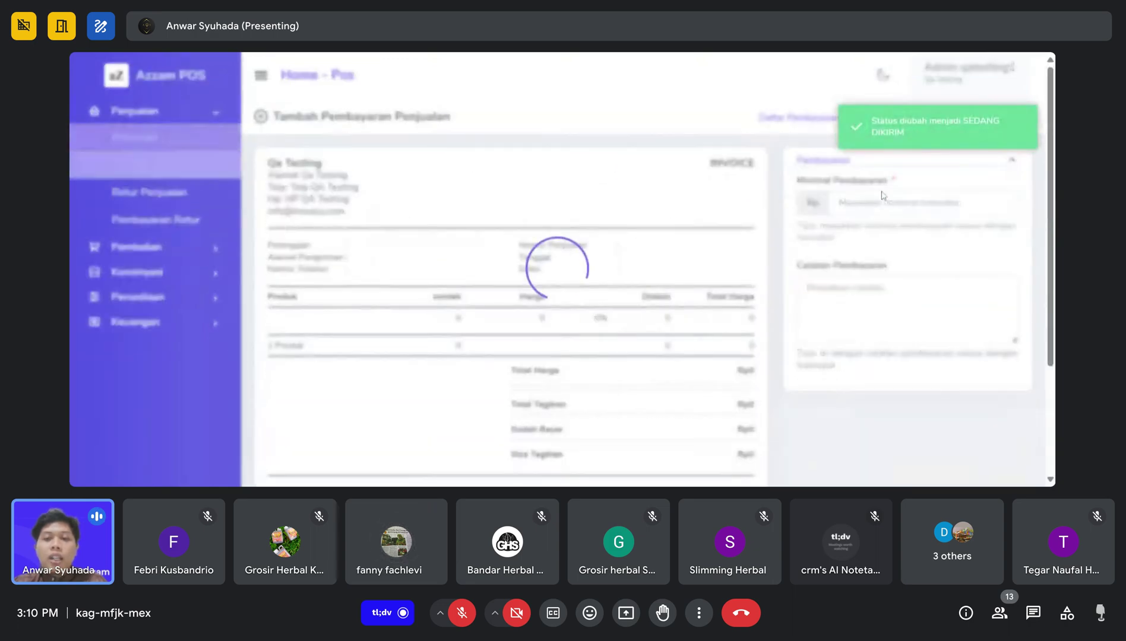
scroll(882, 237, down, 10)
click(729, 411)
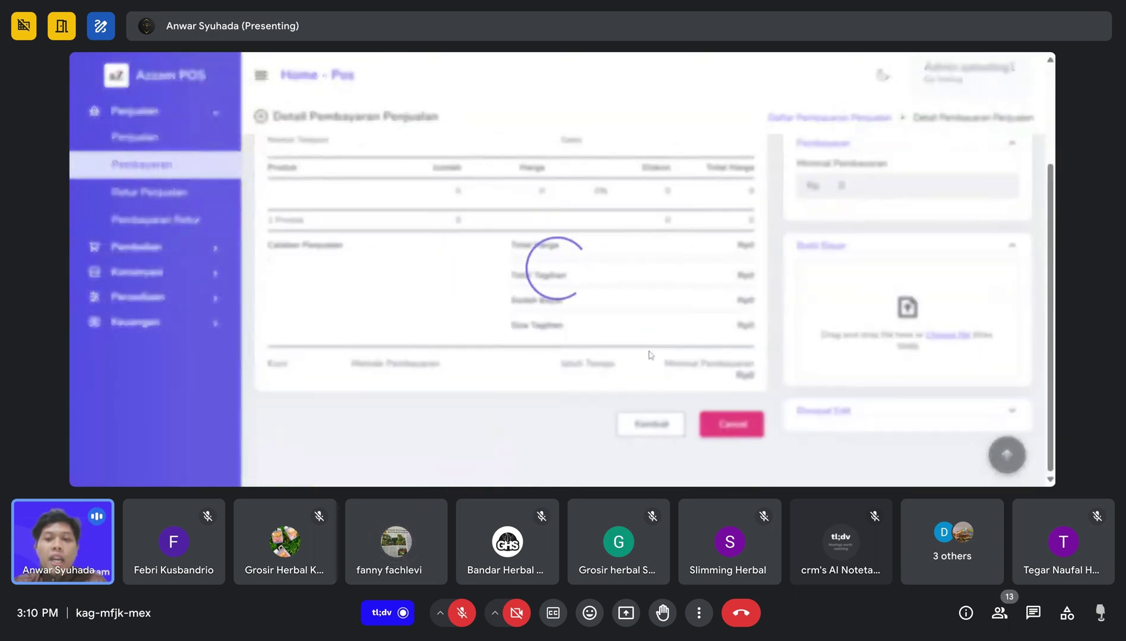
click(656, 423)
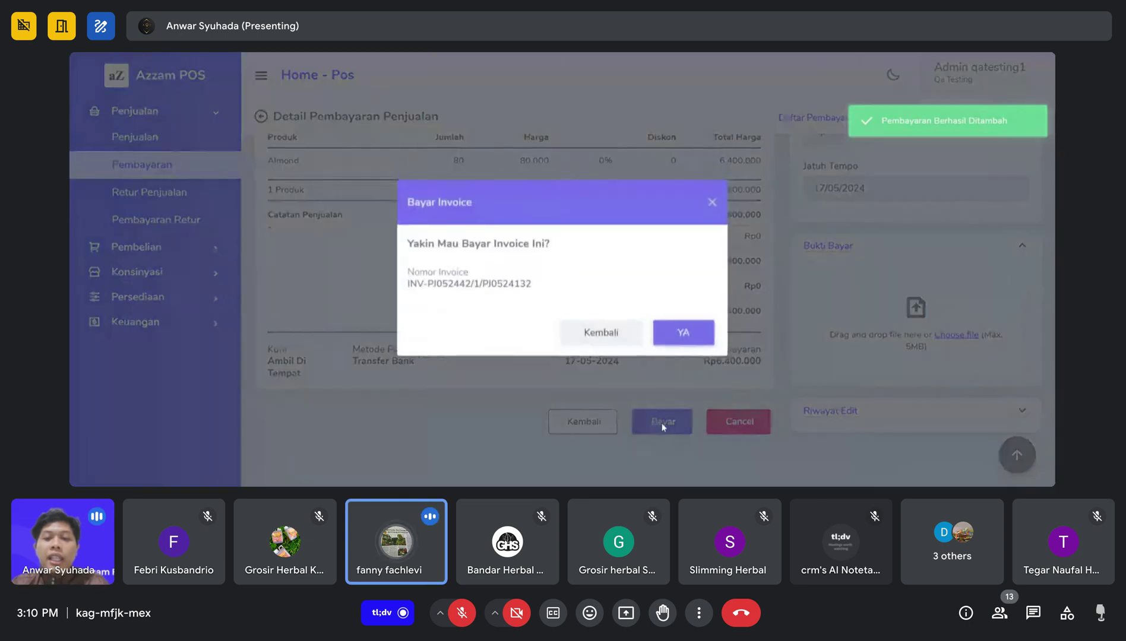
click(702, 329)
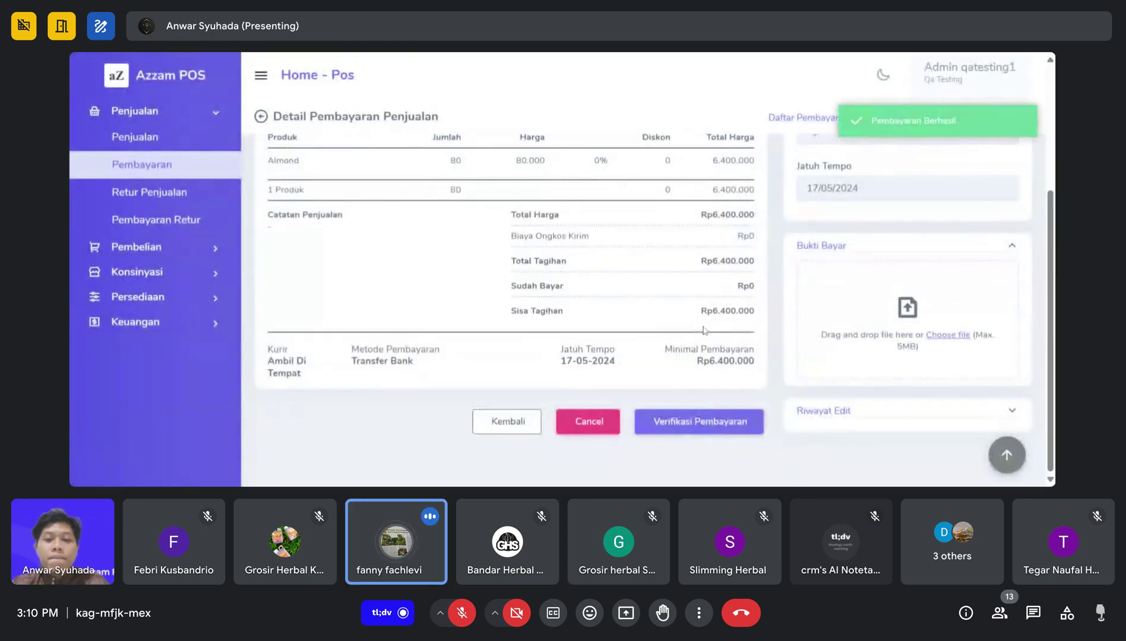
Verify the invoice payment against the Bank Mandiri account and save it
click(693, 425)
click(525, 289)
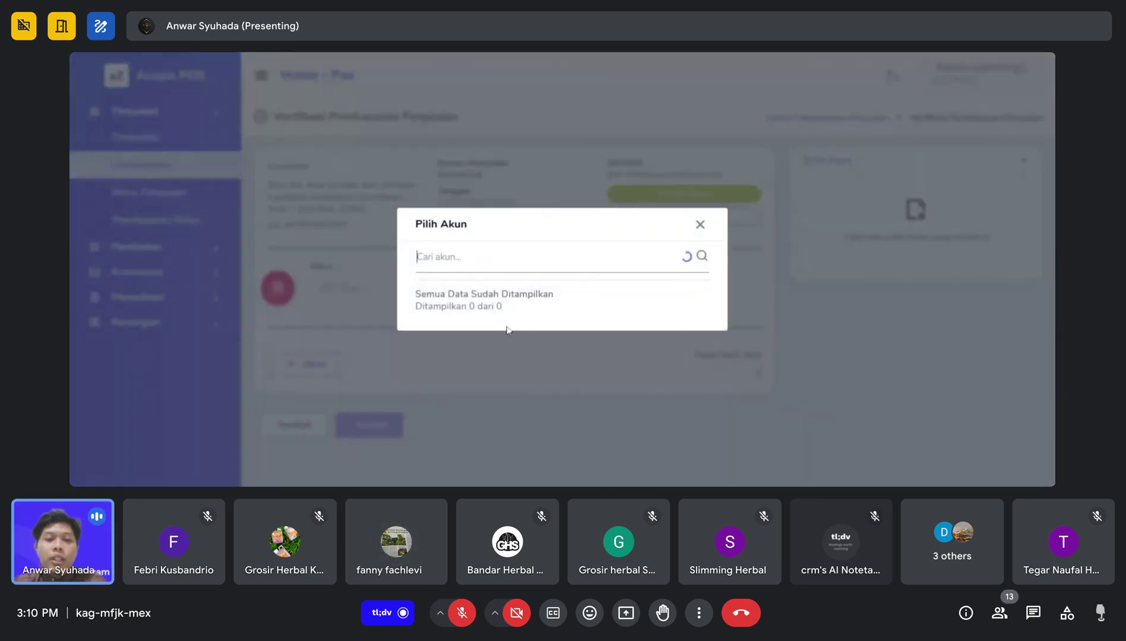
click(484, 197)
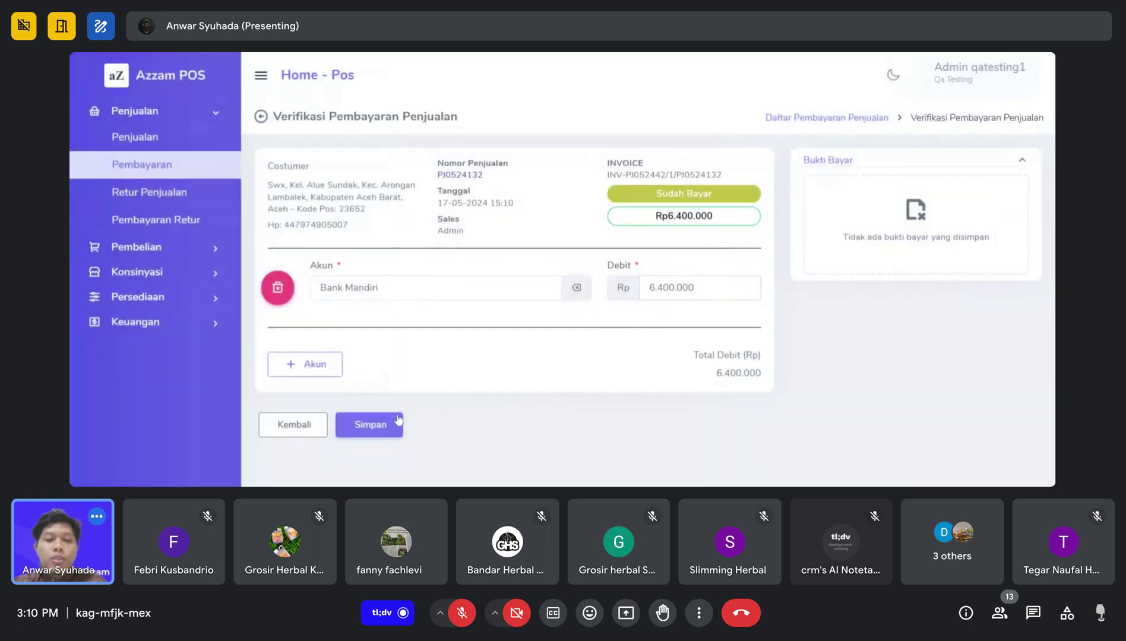
click(371, 425)
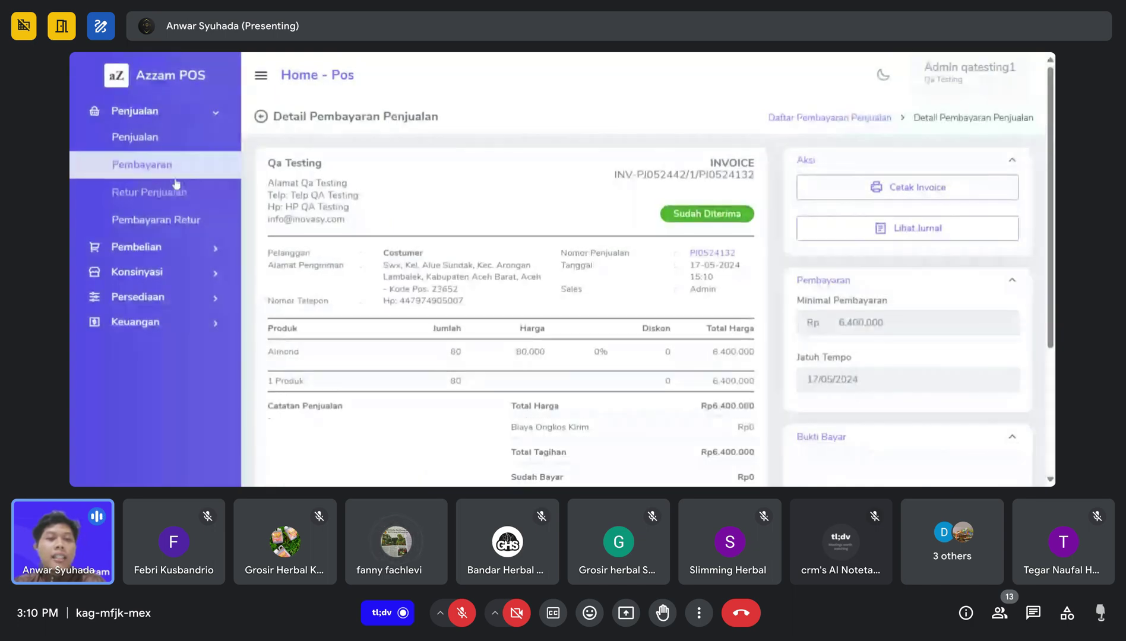
Start a Retur for the completed Pt Grosir Herbal purchase at Gudang Utama and set the Almond Retur quantity to 20
click(135, 137)
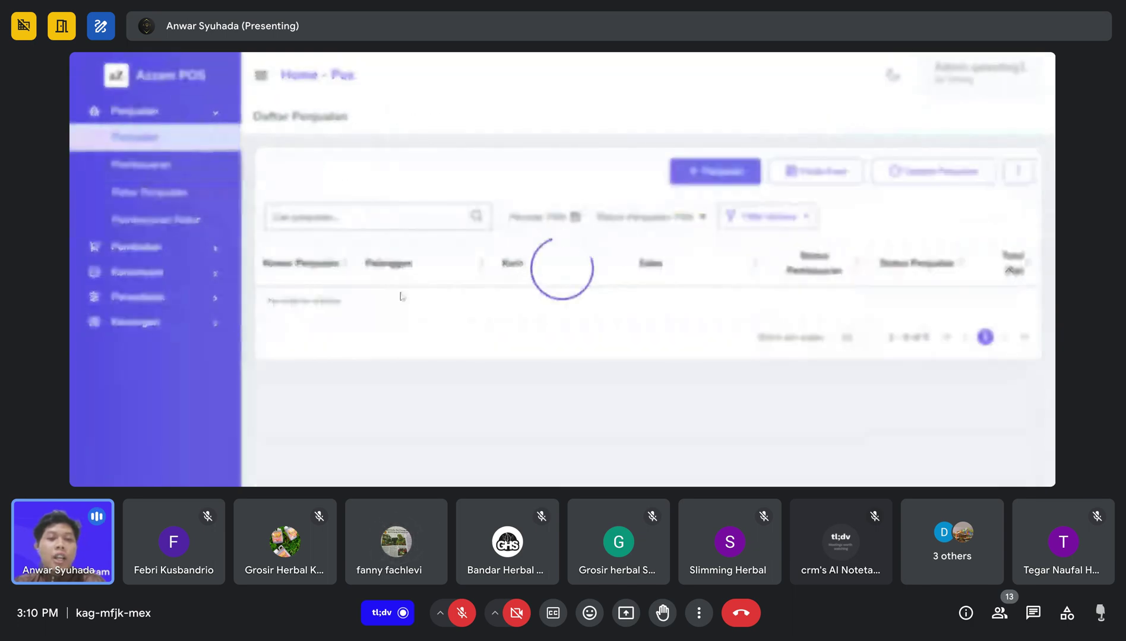
click(136, 248)
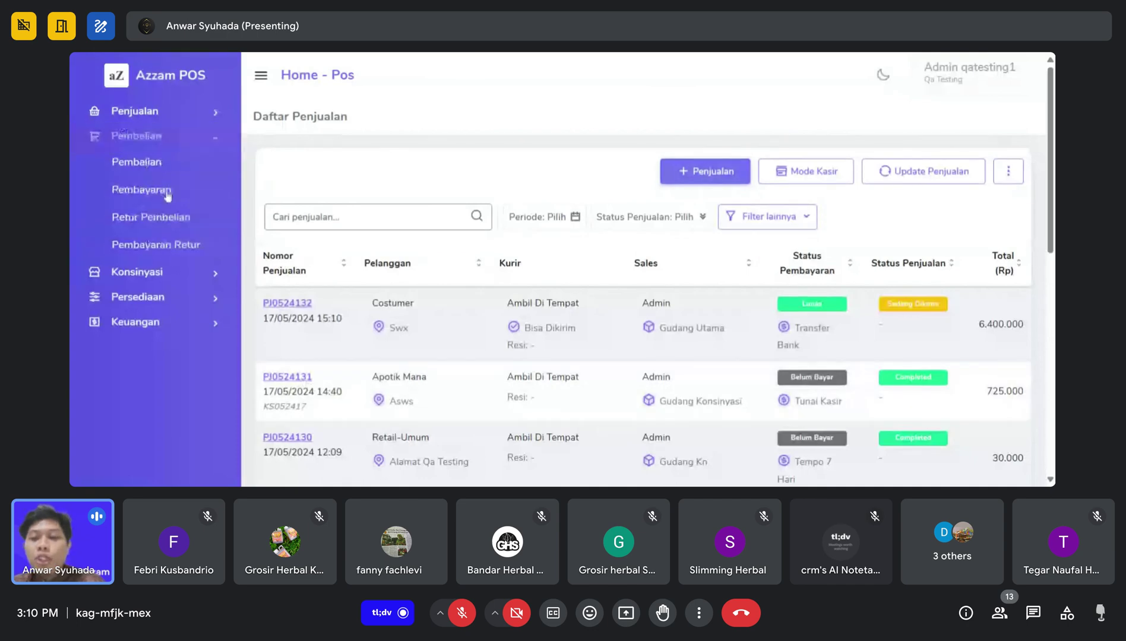
click(163, 170)
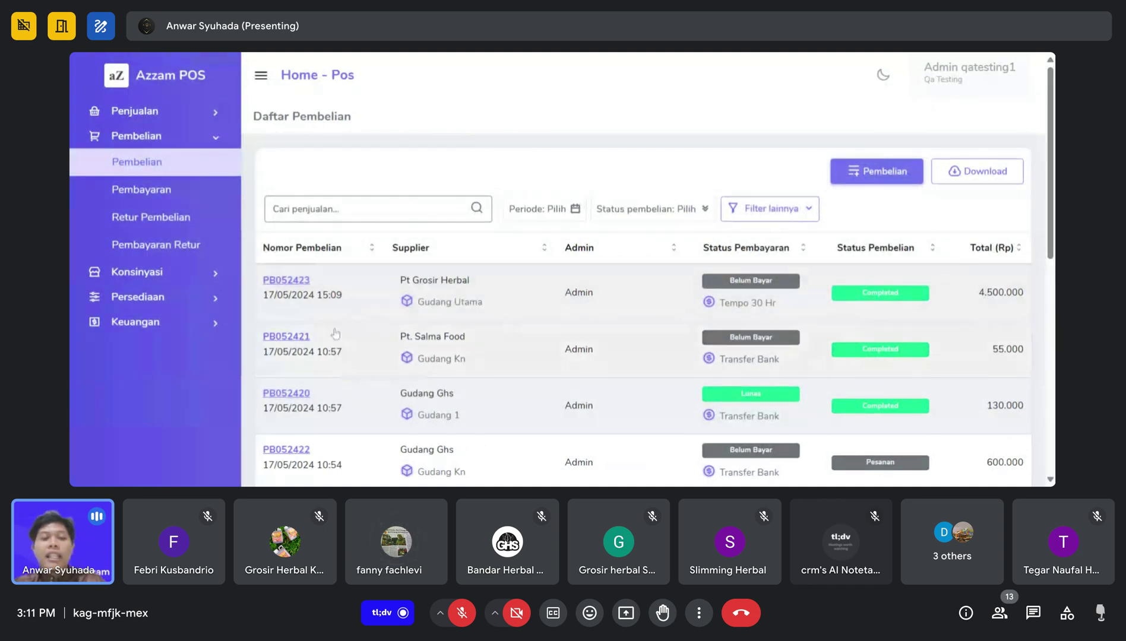
click(294, 285)
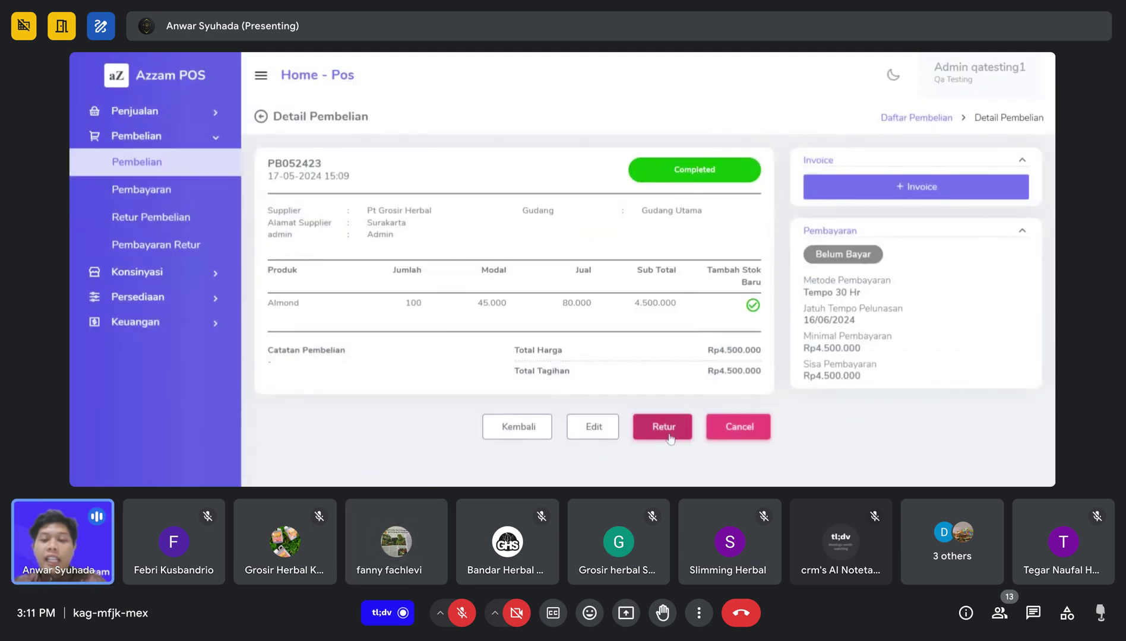
click(669, 438)
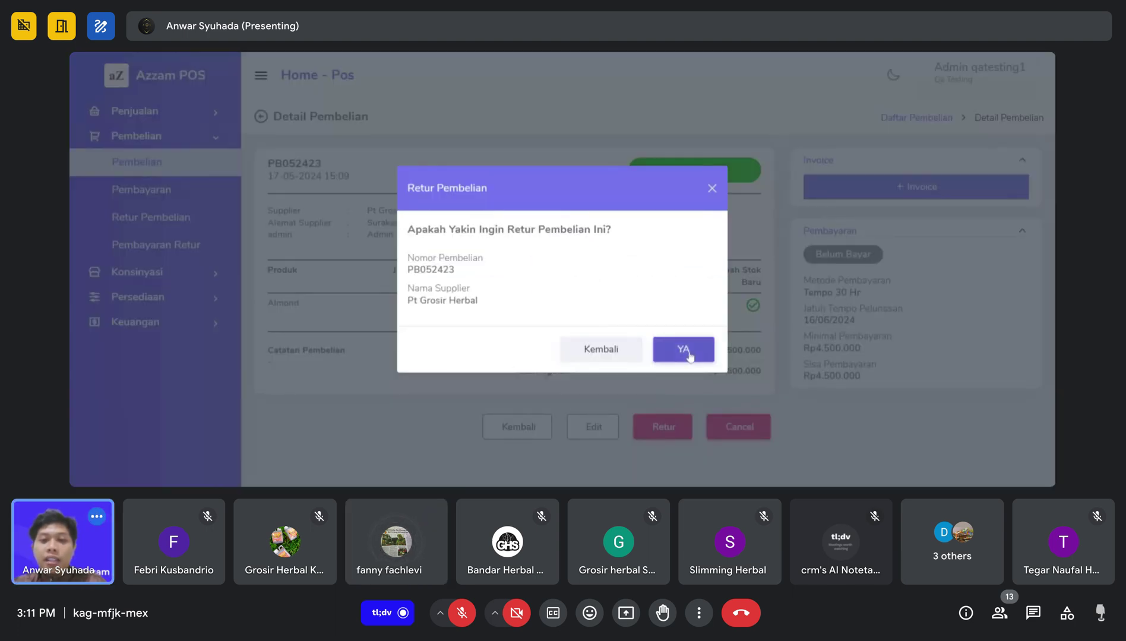
click(686, 351)
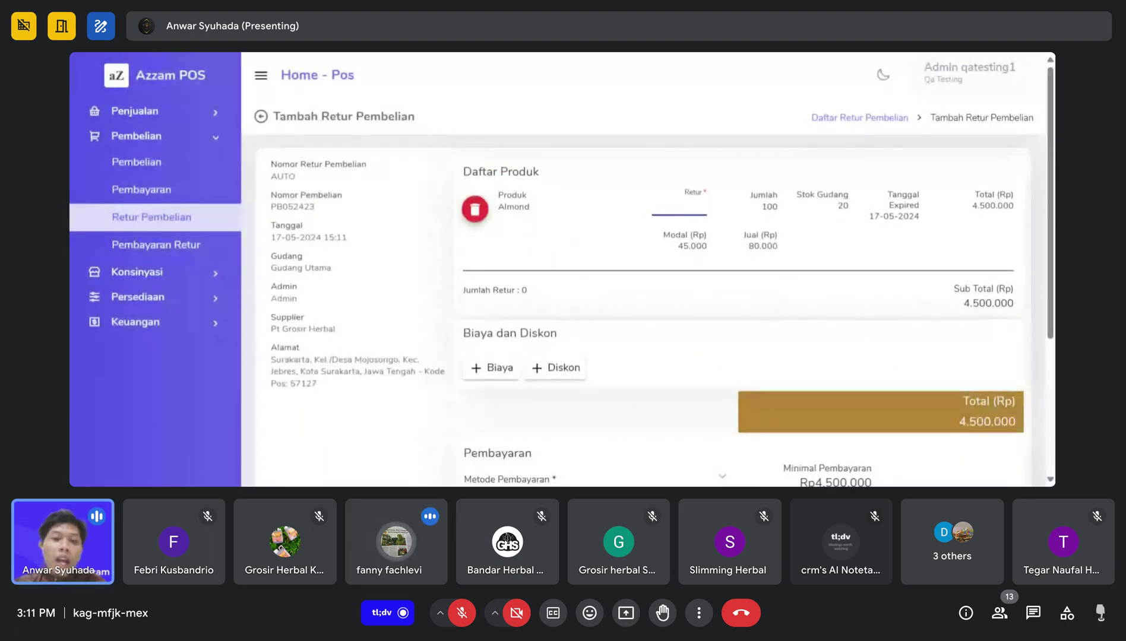
text(20)
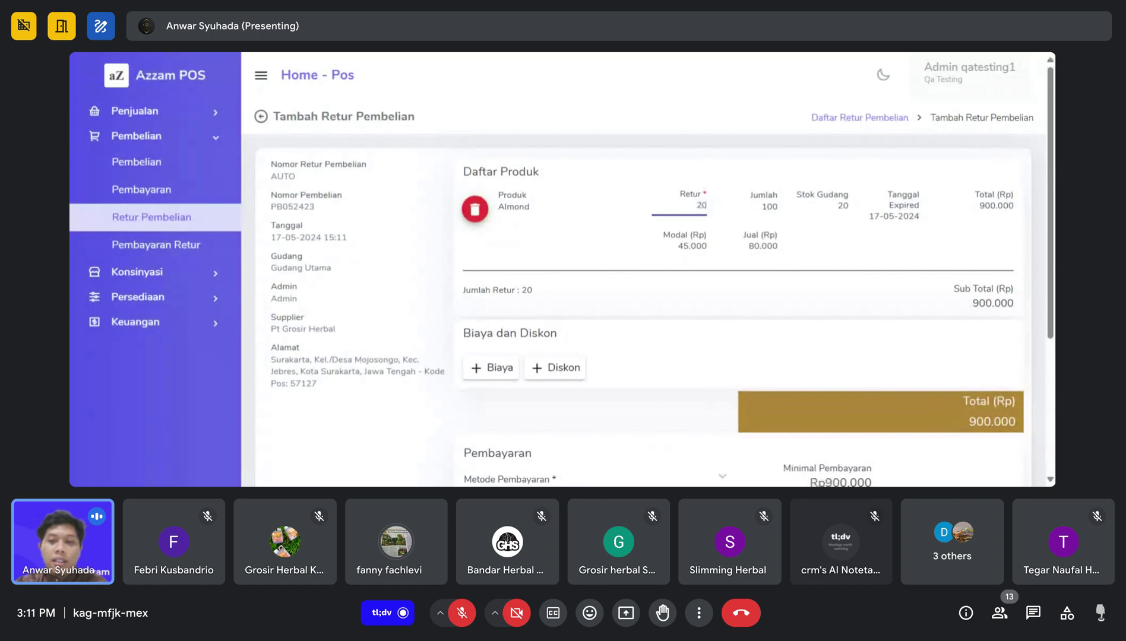
Set the return's payment method to Transfer Bank, enter the return note "tidak laku" and save the purchase return
scroll(707, 275, down, 3)
scroll(565, 265, up, 3)
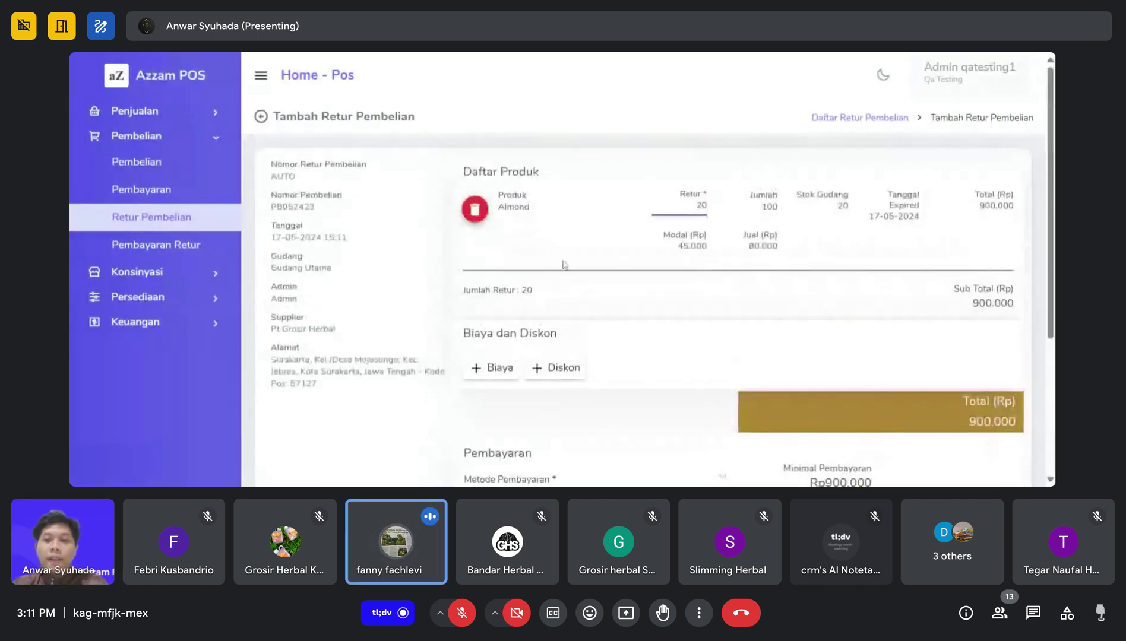
scroll(564, 264, down, 3)
click(568, 292)
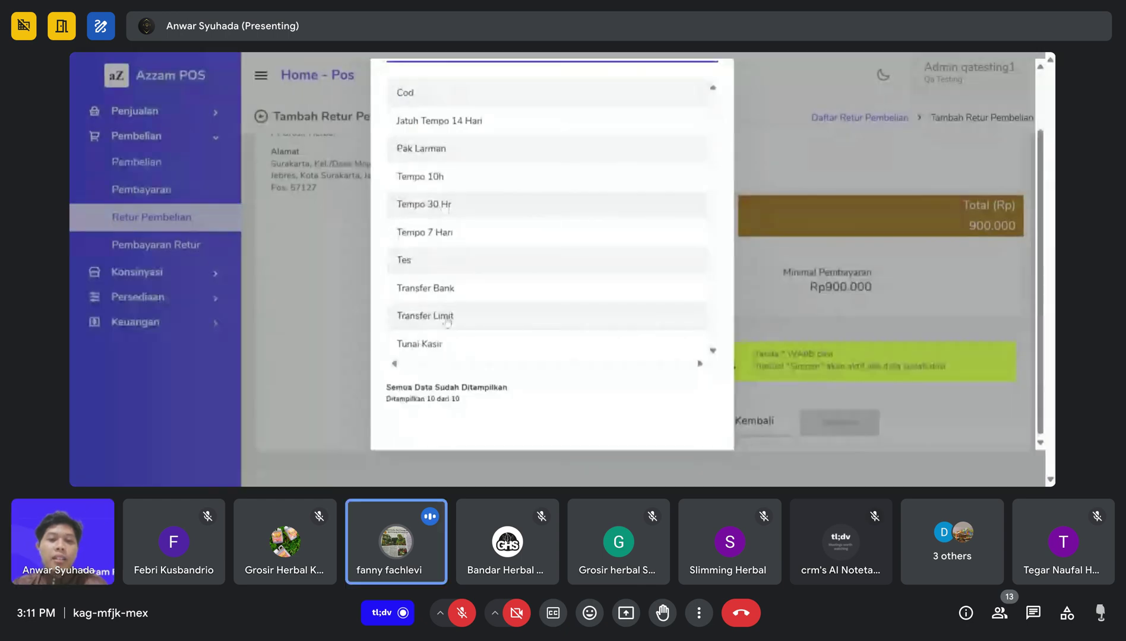
click(455, 295)
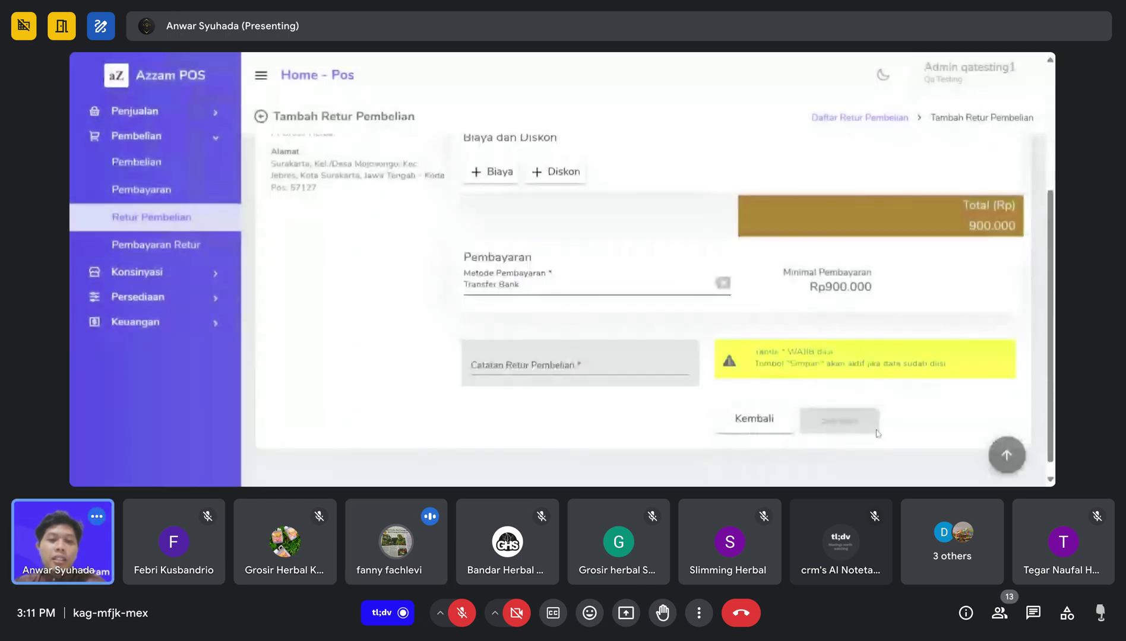
text(t)
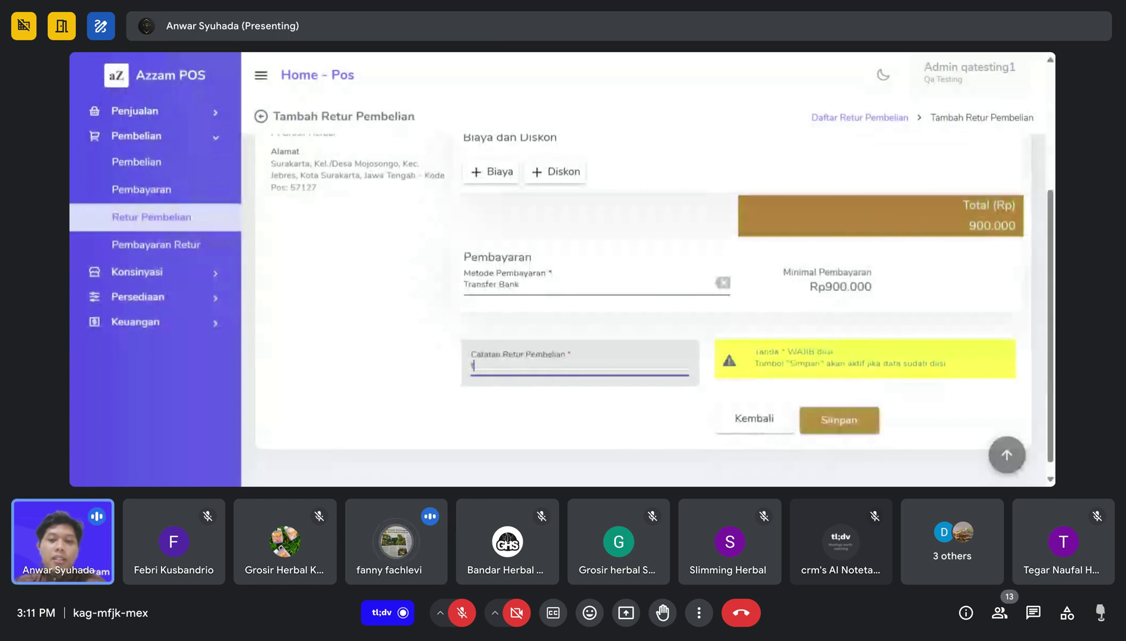
text(iak)
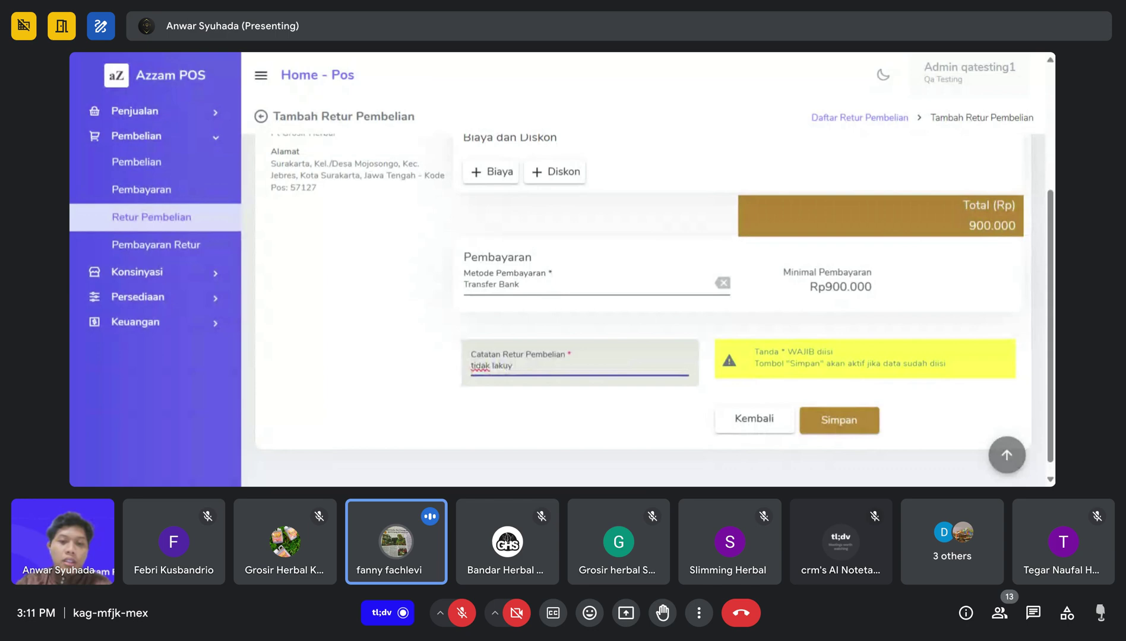
click(828, 423)
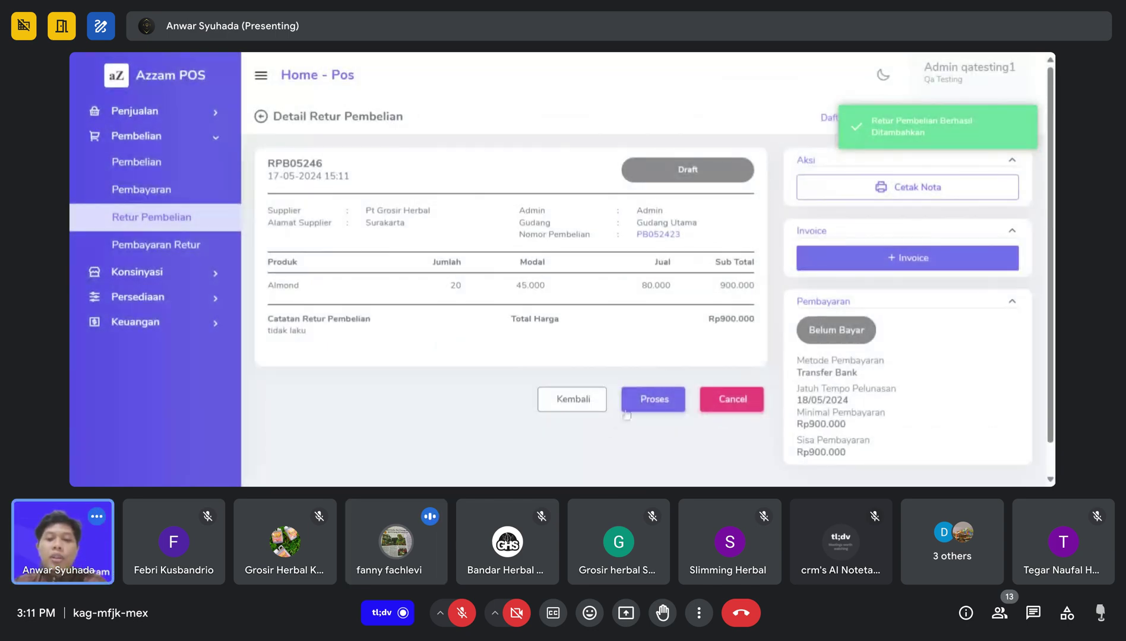
Process the Almond purchase return through to Completed and review its movement in Kartu Stok
click(627, 410)
click(685, 349)
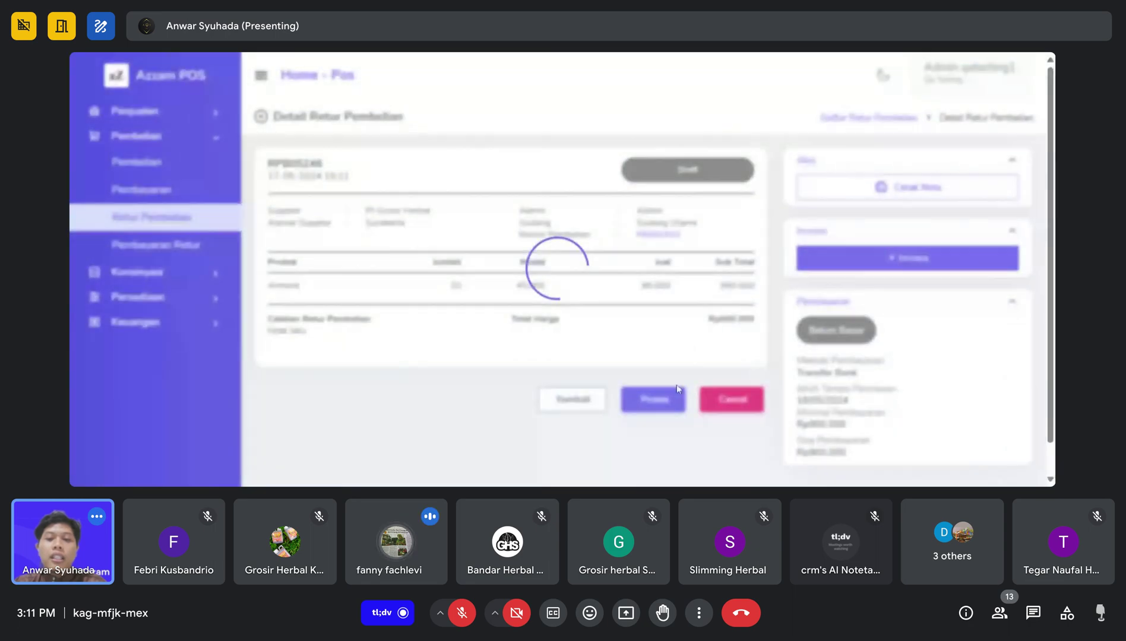
click(674, 399)
click(674, 340)
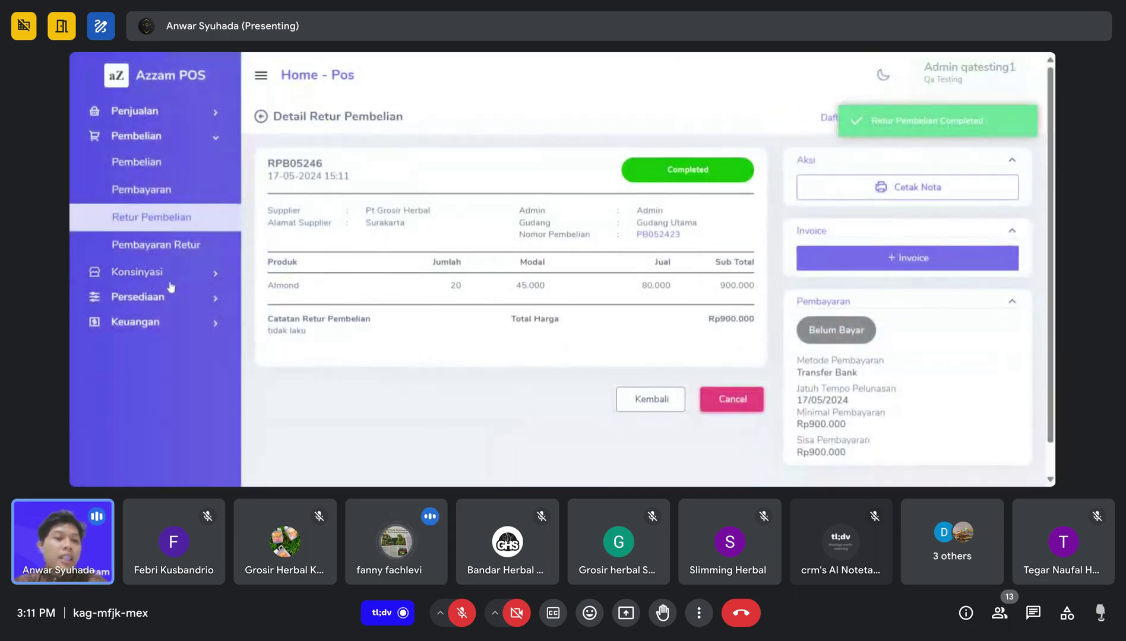
click(148, 296)
click(146, 267)
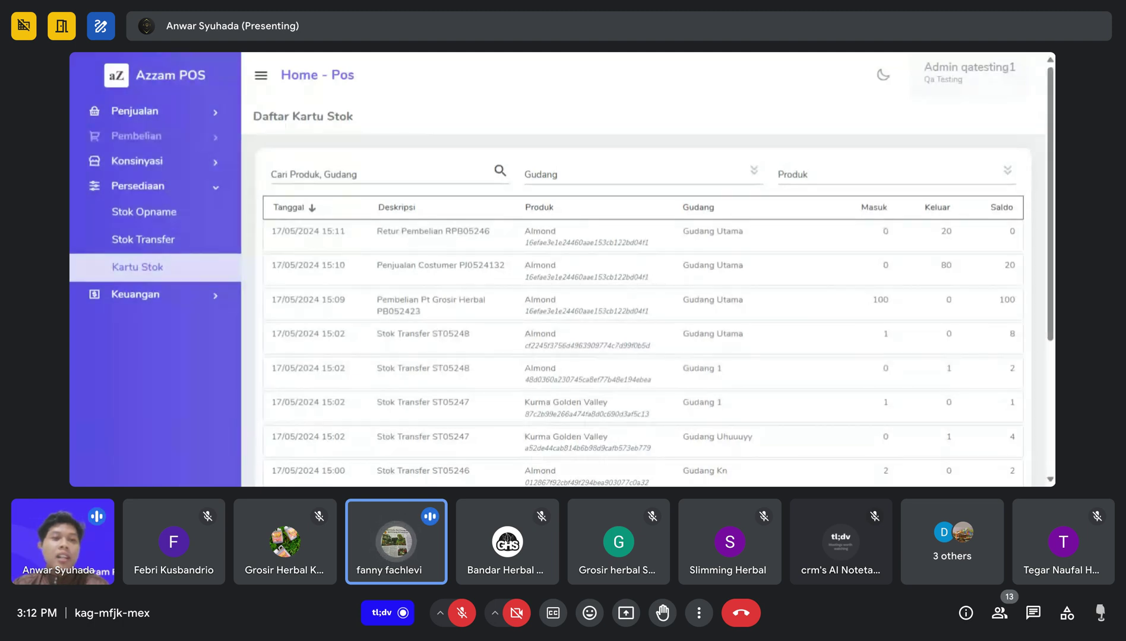
Open the completed Pt Grosir Herbal purchase for Gudang Utama, create its invoice and save it
click(200, 143)
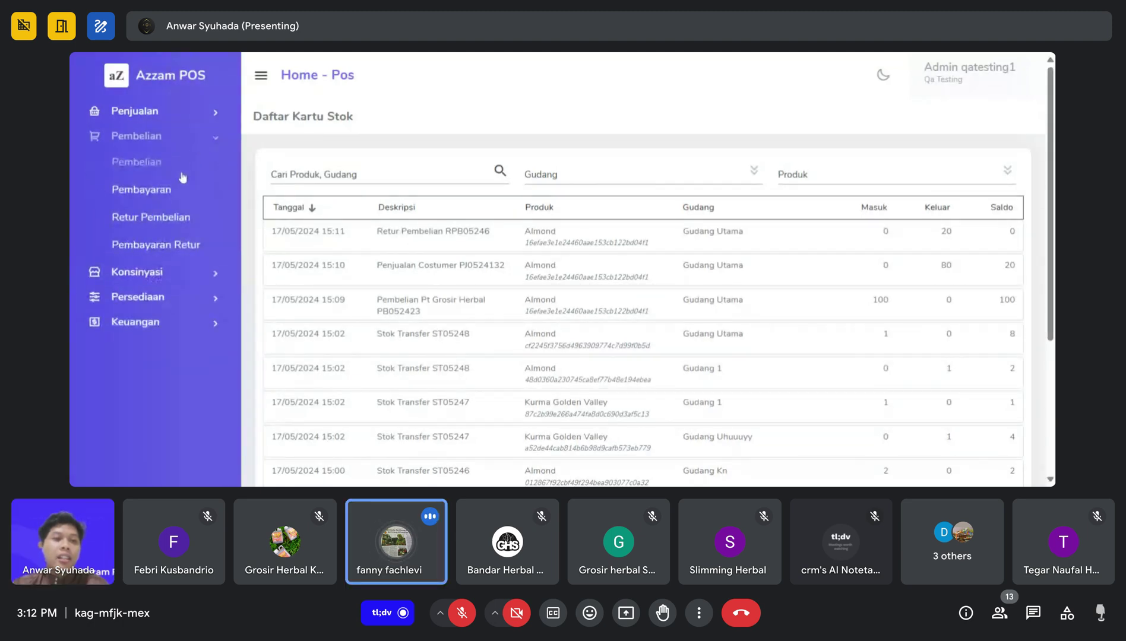
click(182, 171)
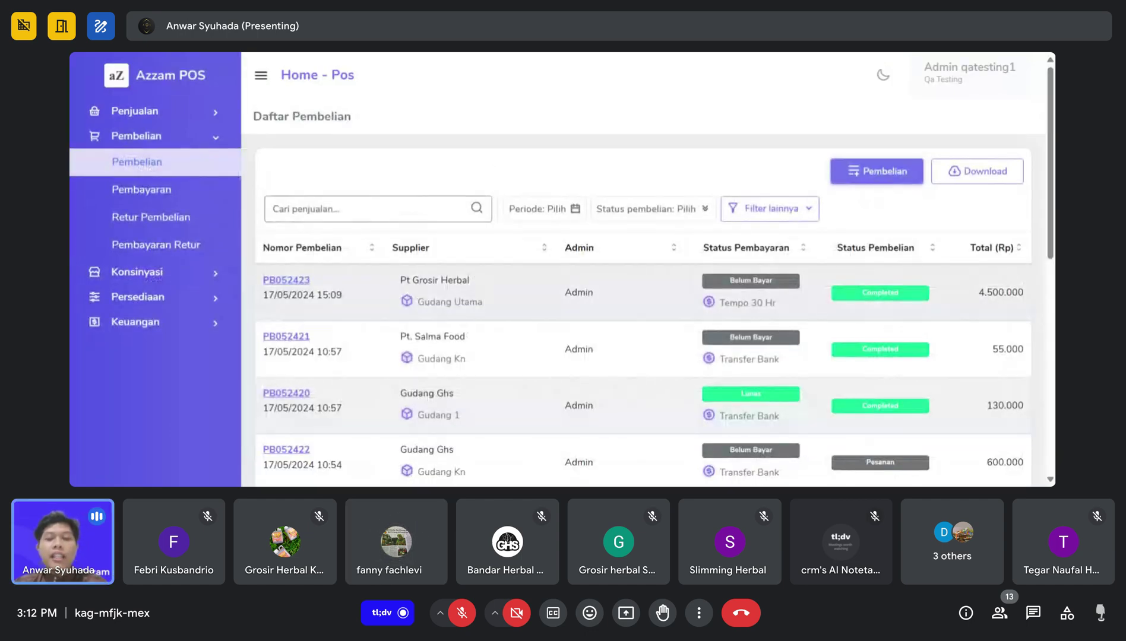
click(307, 282)
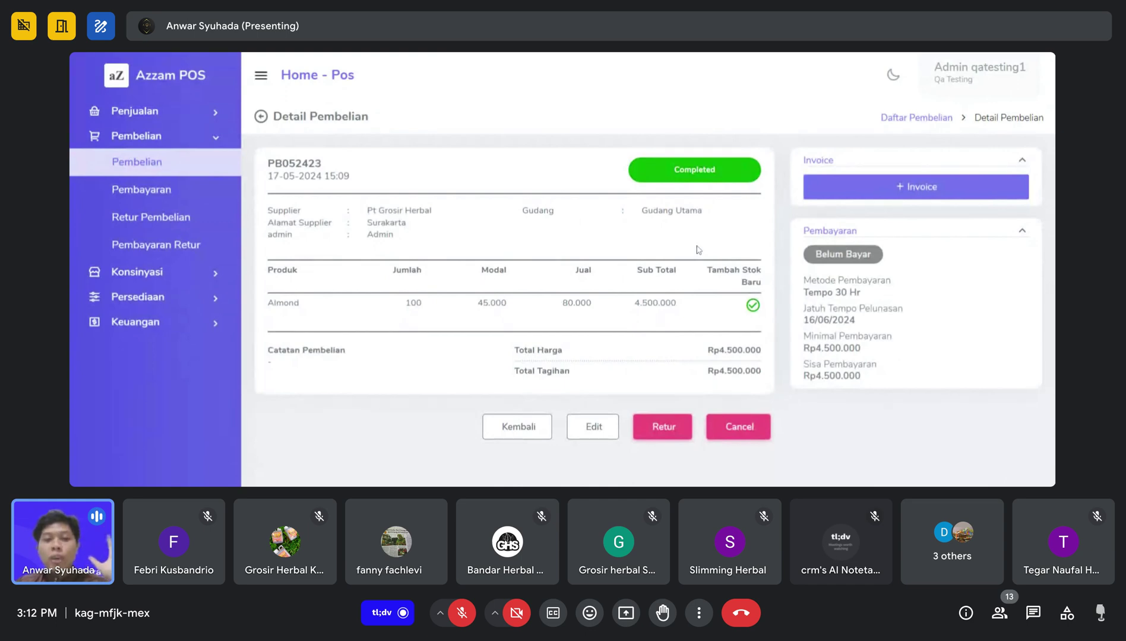
click(920, 197)
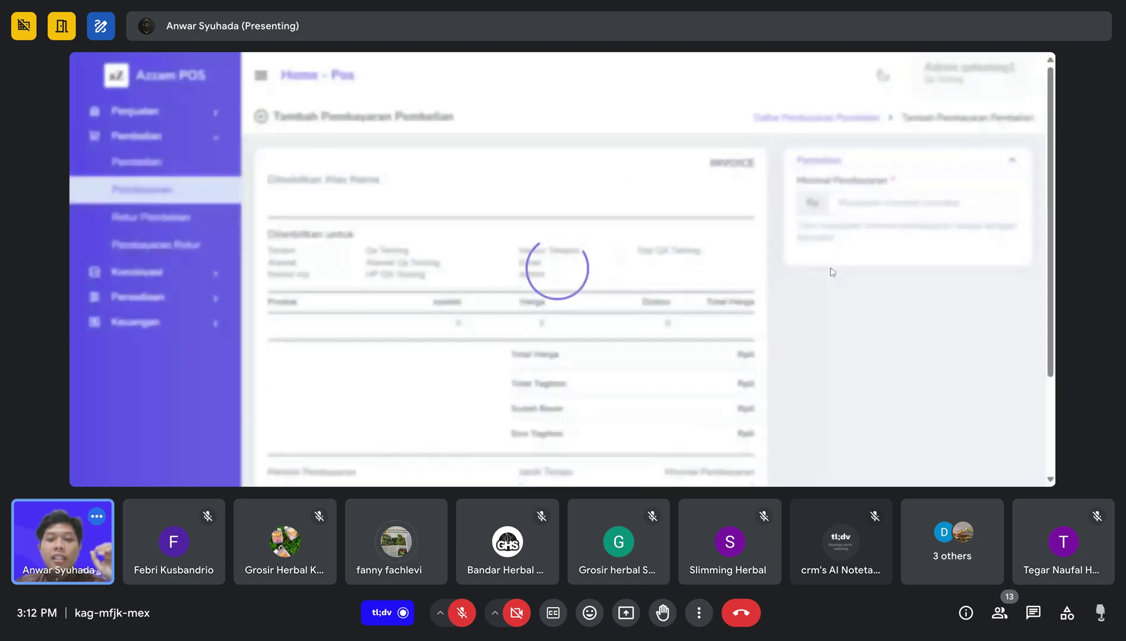
scroll(694, 407, down, 3)
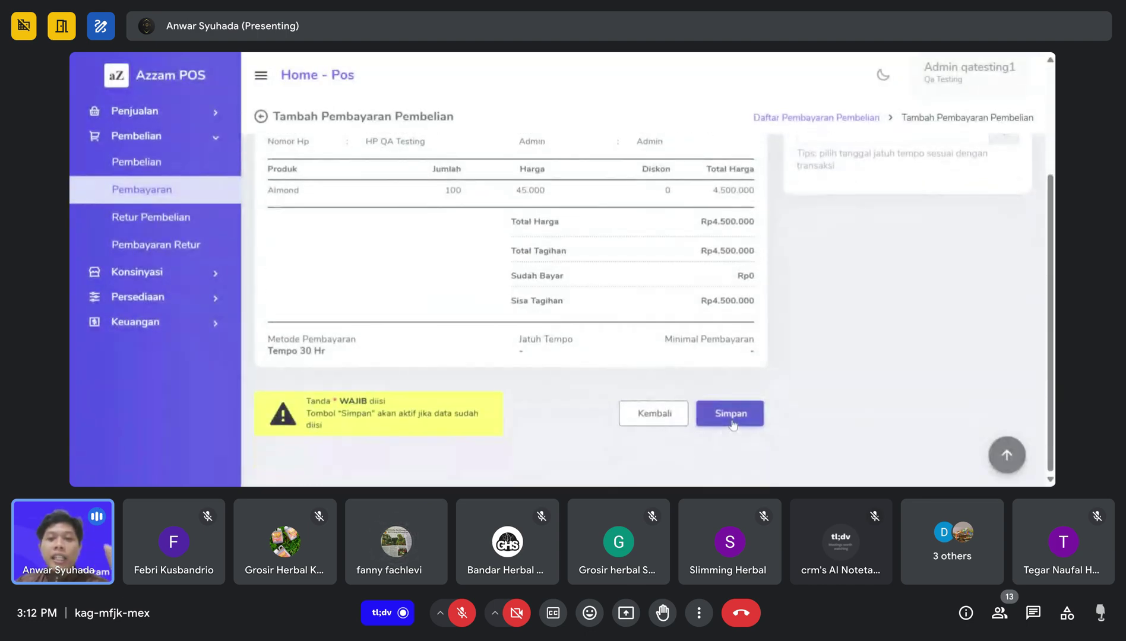
click(731, 421)
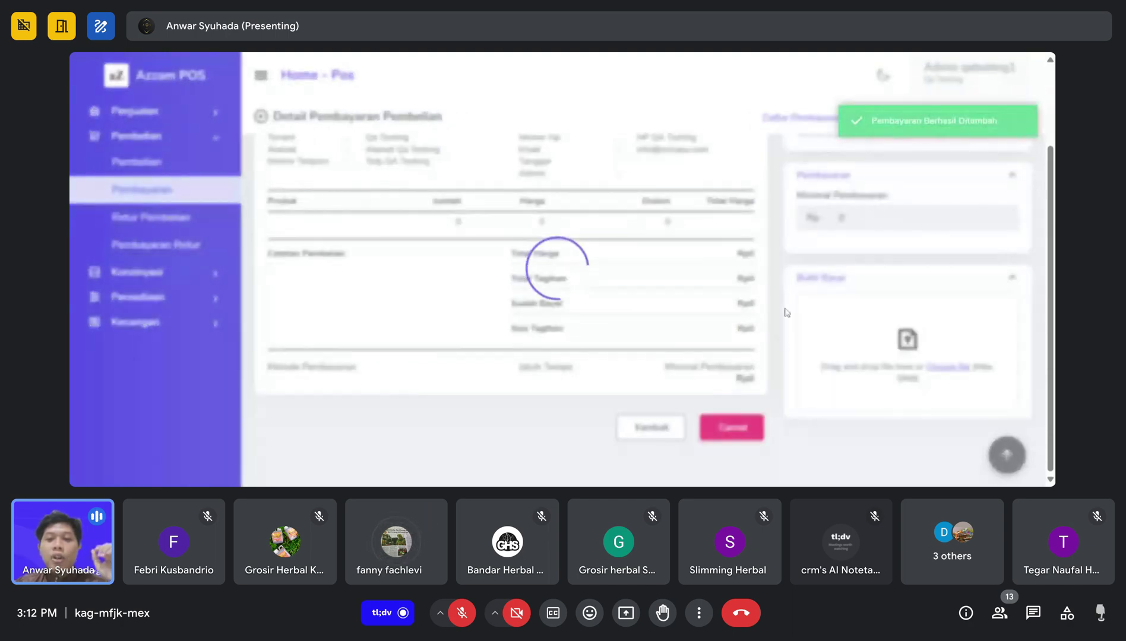
Pay the Pt Grosir Herbal purchase invoice from the Bank Mandiri account and confirm the payment
scroll(725, 428, down, 1)
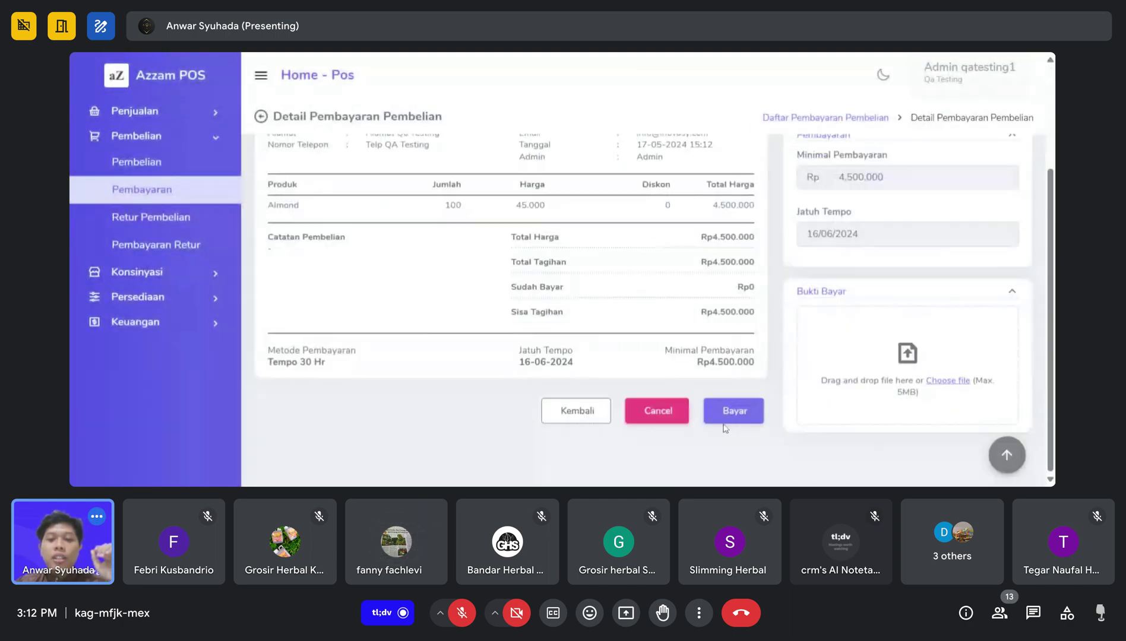
click(728, 415)
click(570, 283)
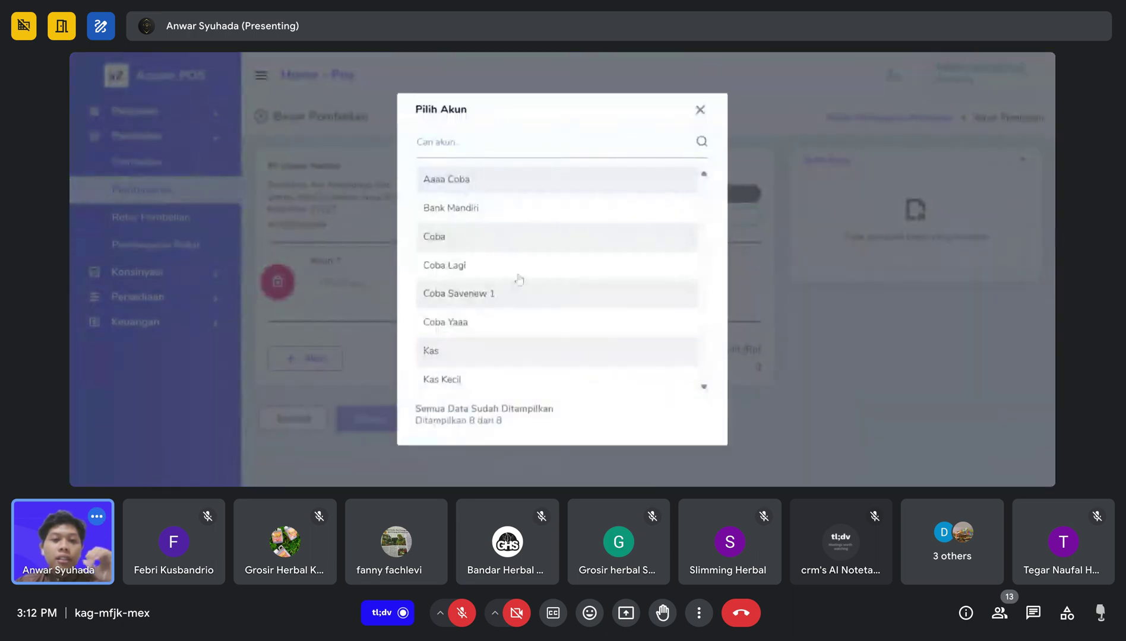
click(494, 217)
click(369, 418)
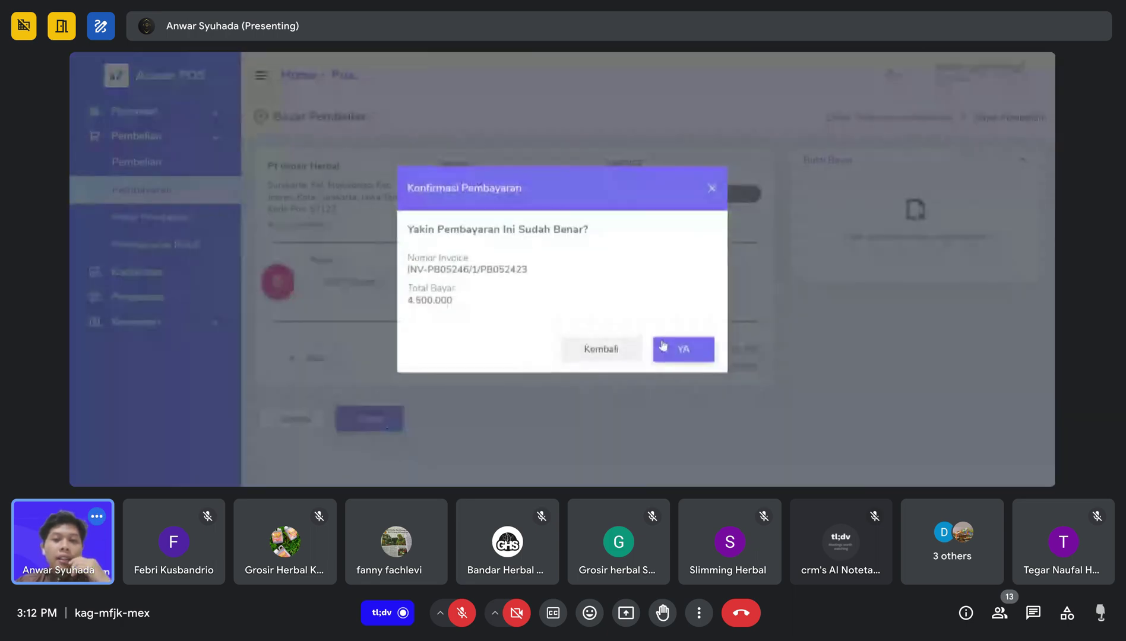
click(683, 350)
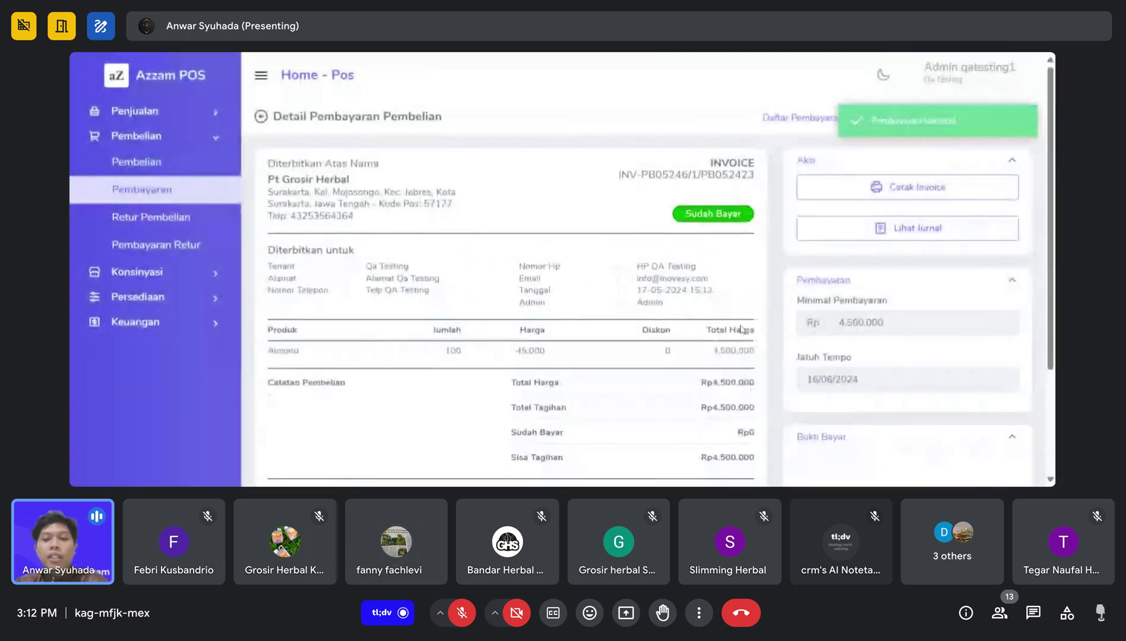
scroll(671, 321, down, 3)
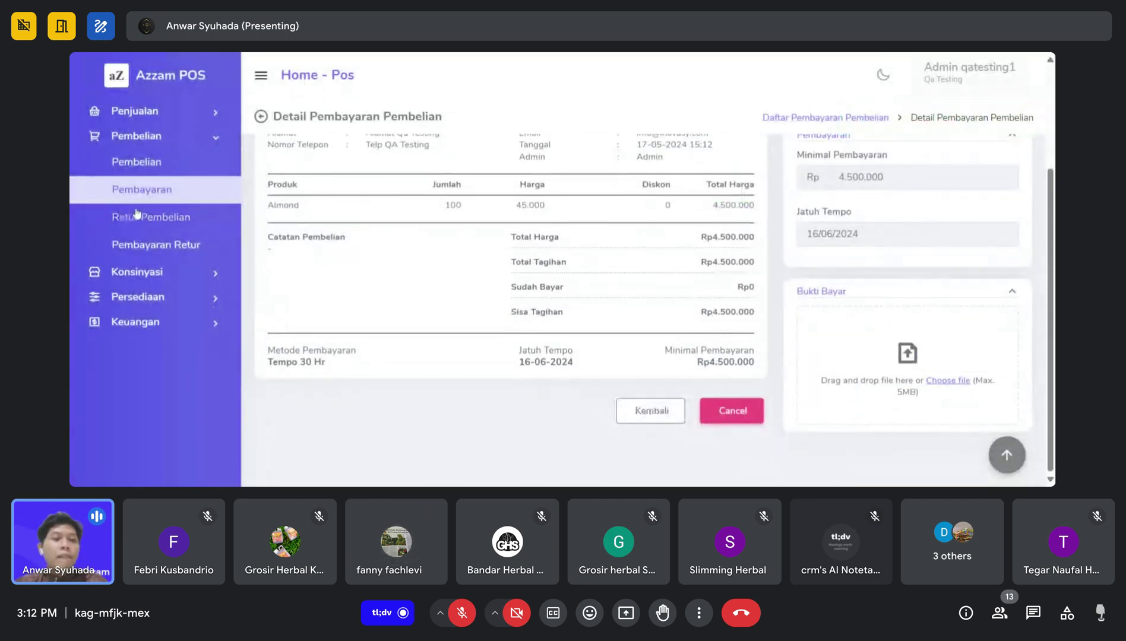
Open the completed Pt Grosir Herbal purchase return and create and save its invoice
click(162, 219)
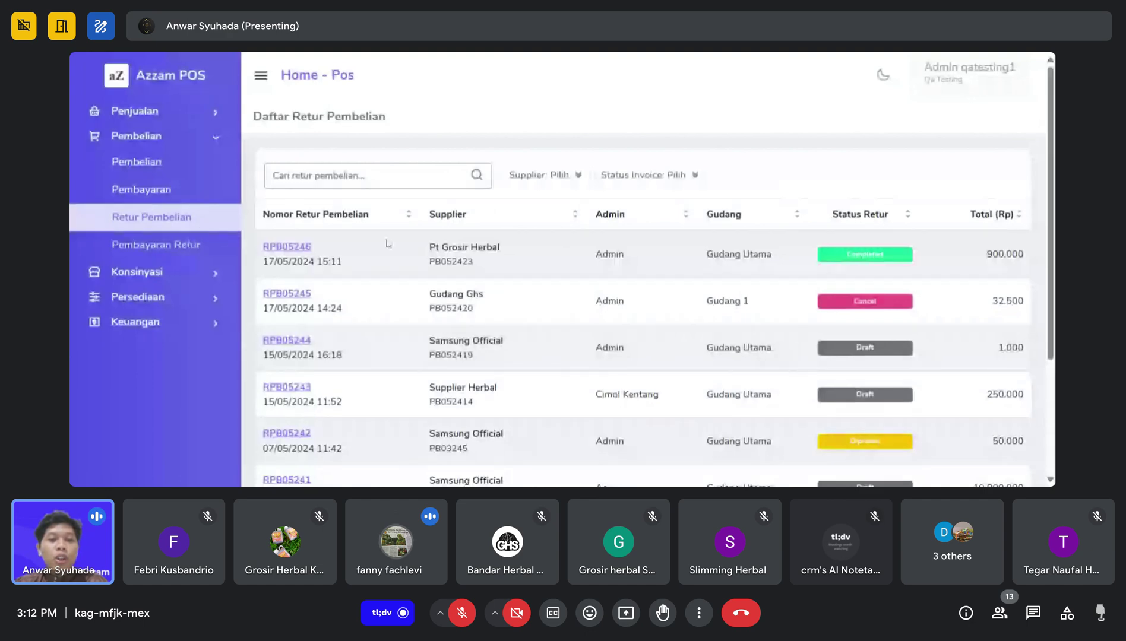
click(279, 249)
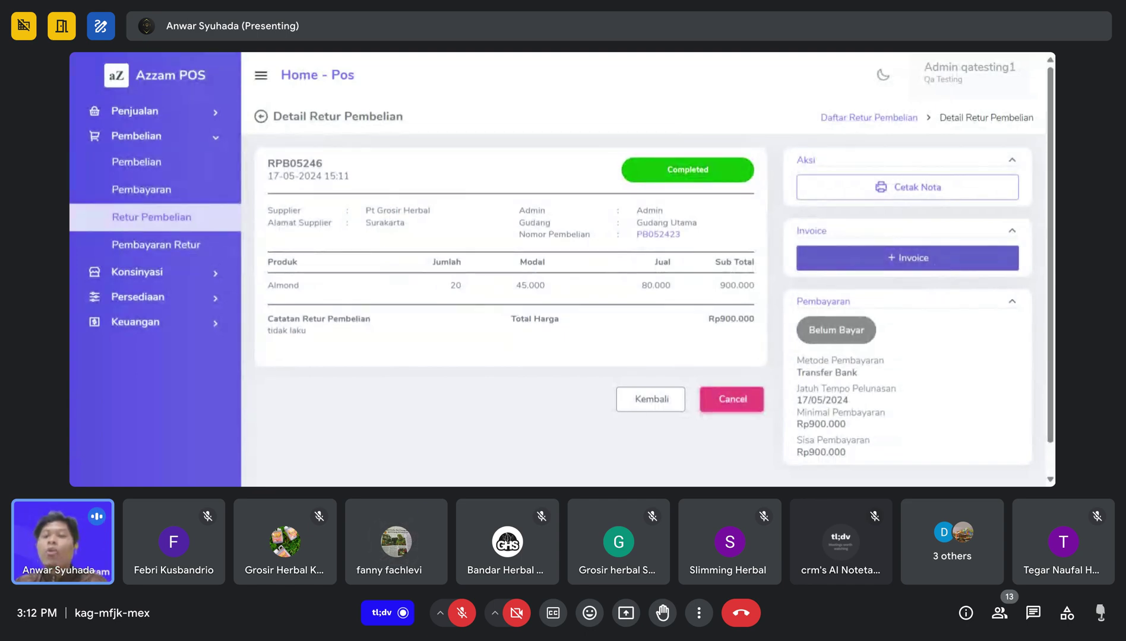
click(887, 266)
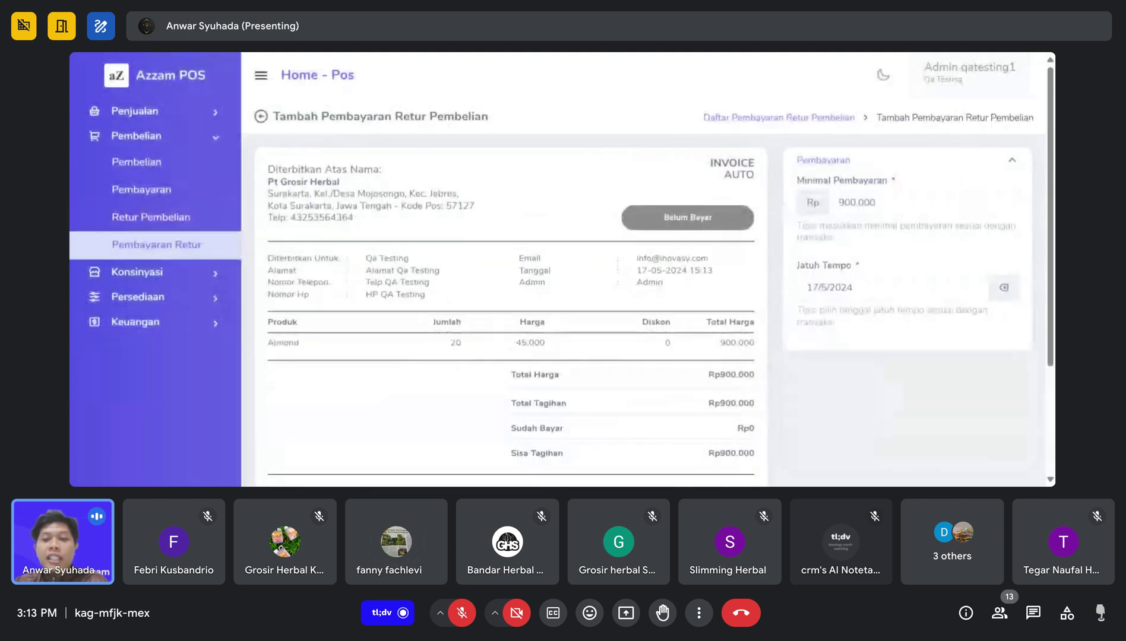
scroll(774, 317, down, 3)
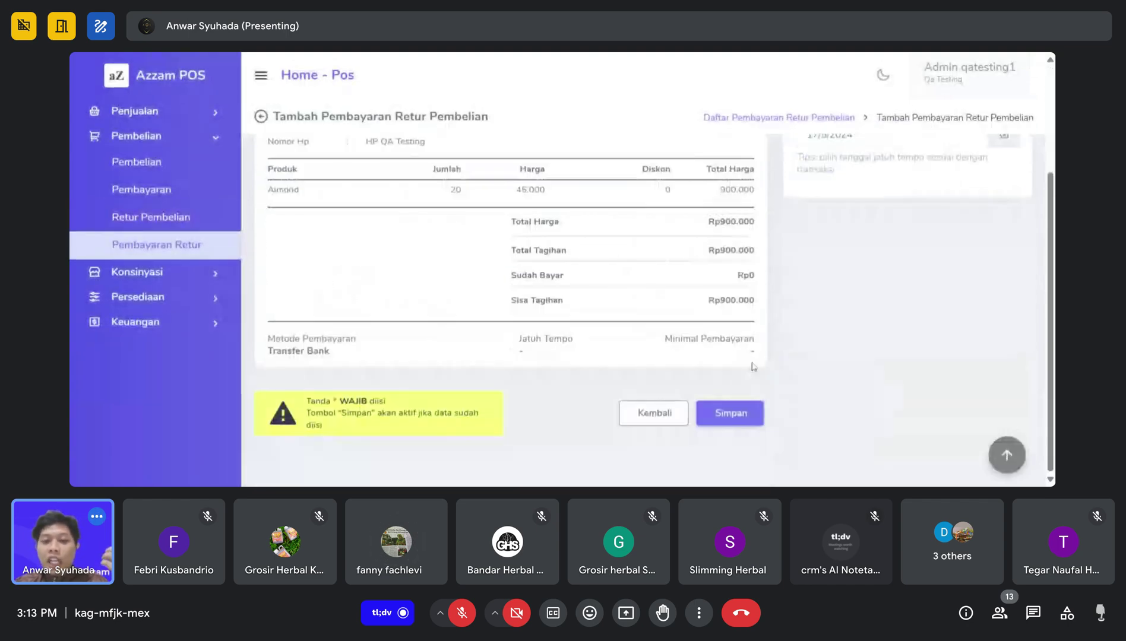
click(730, 413)
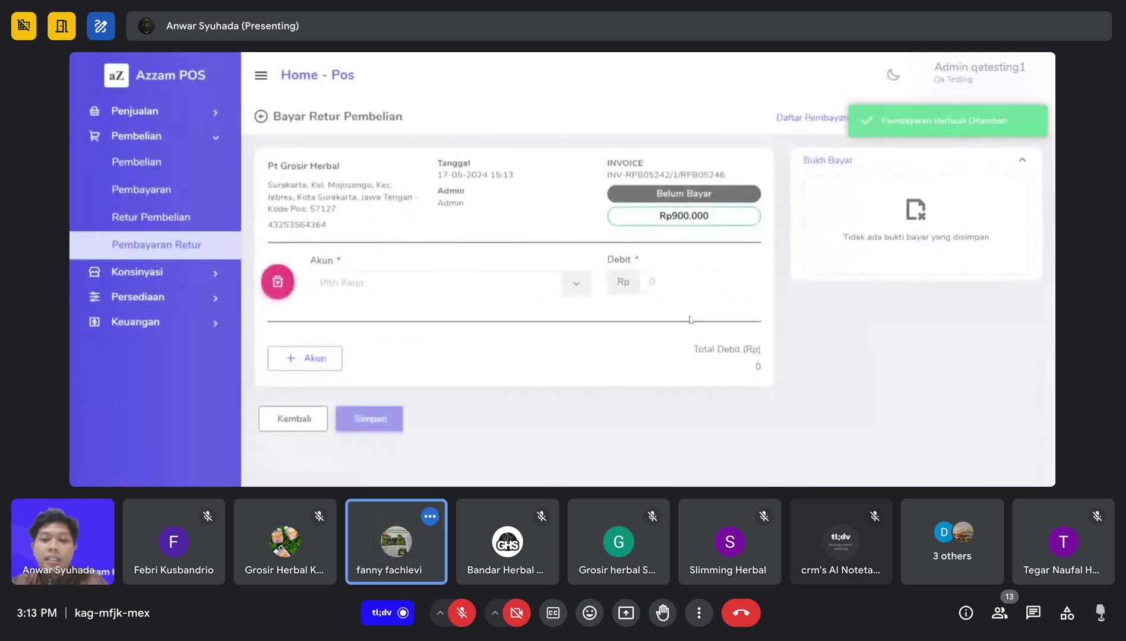
Record the return invoice payment to the Bank Mandiri account, confirm it and open the Pembayaran Retur list
click(487, 299)
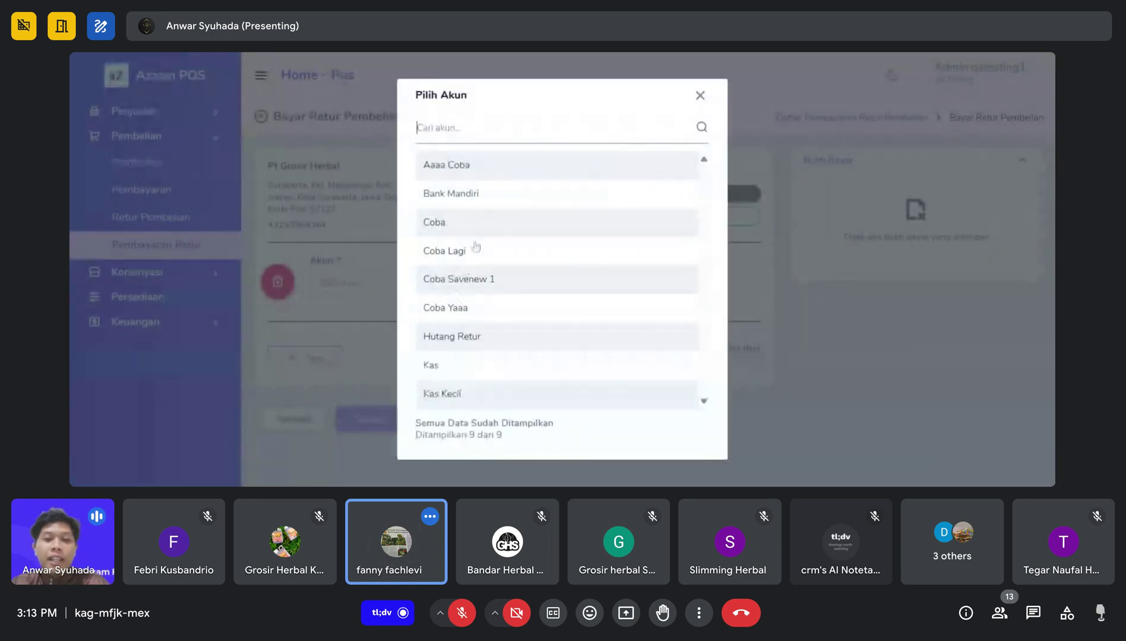
click(496, 196)
click(369, 419)
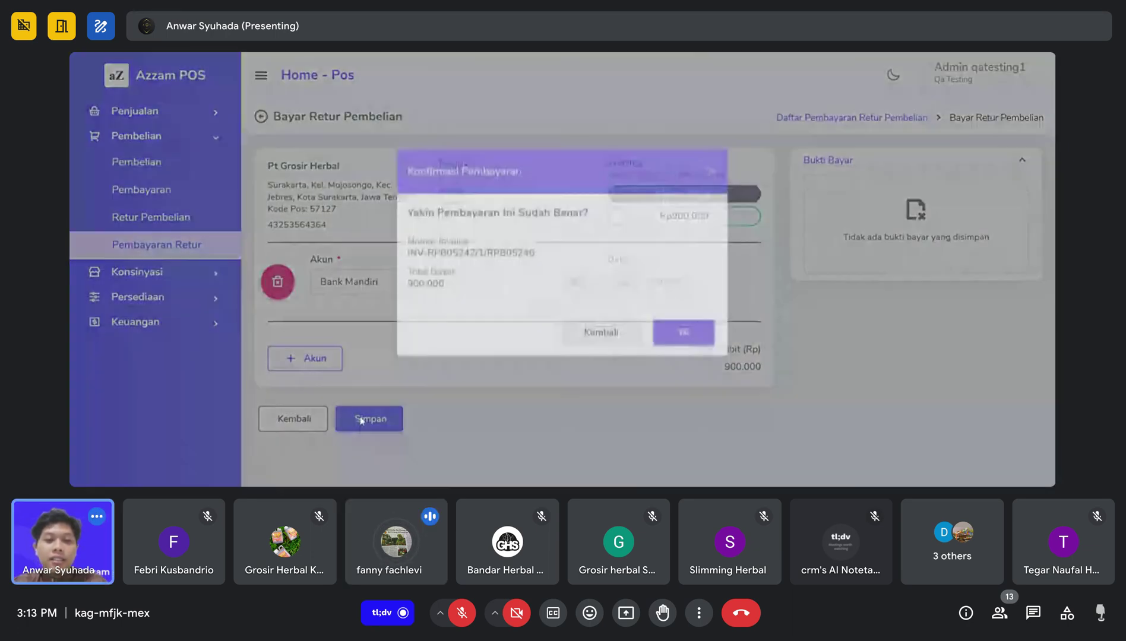
click(678, 351)
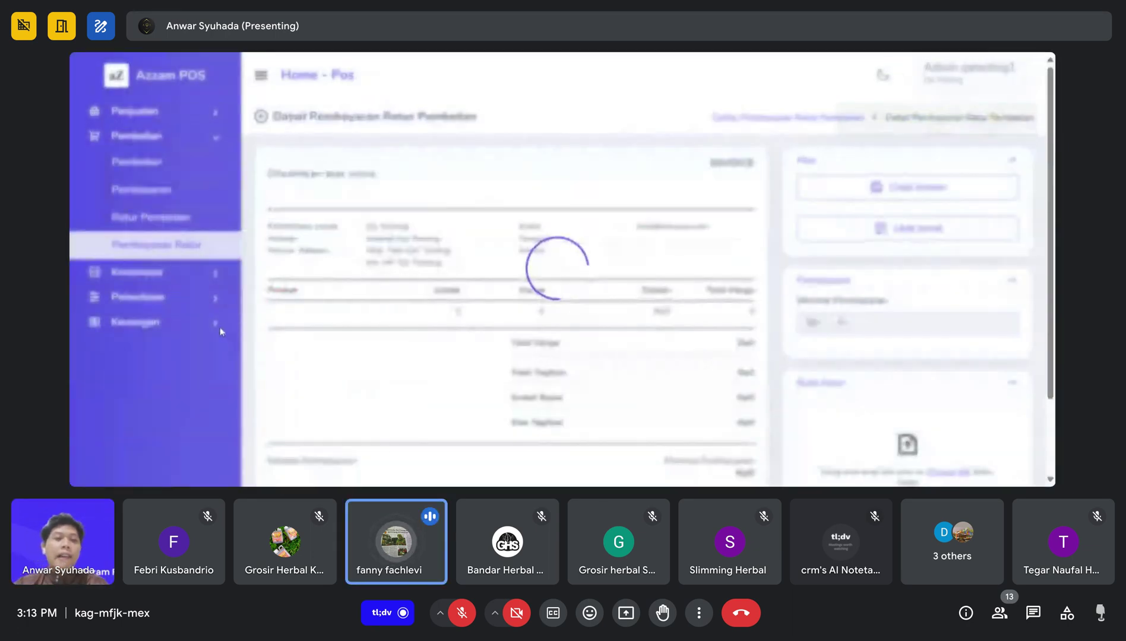
click(176, 254)
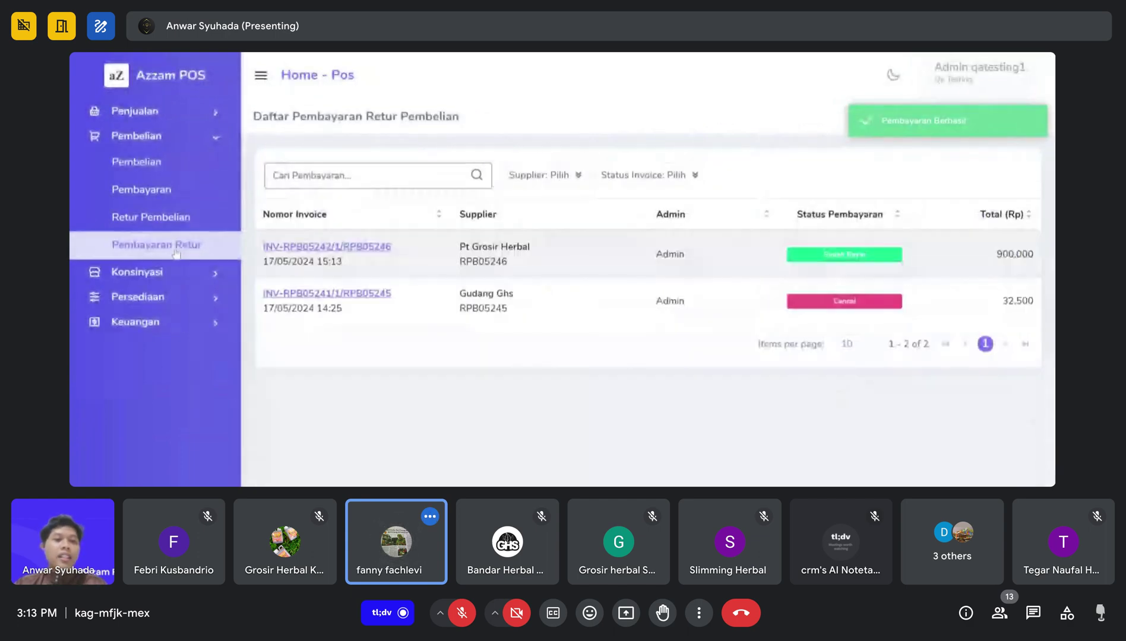